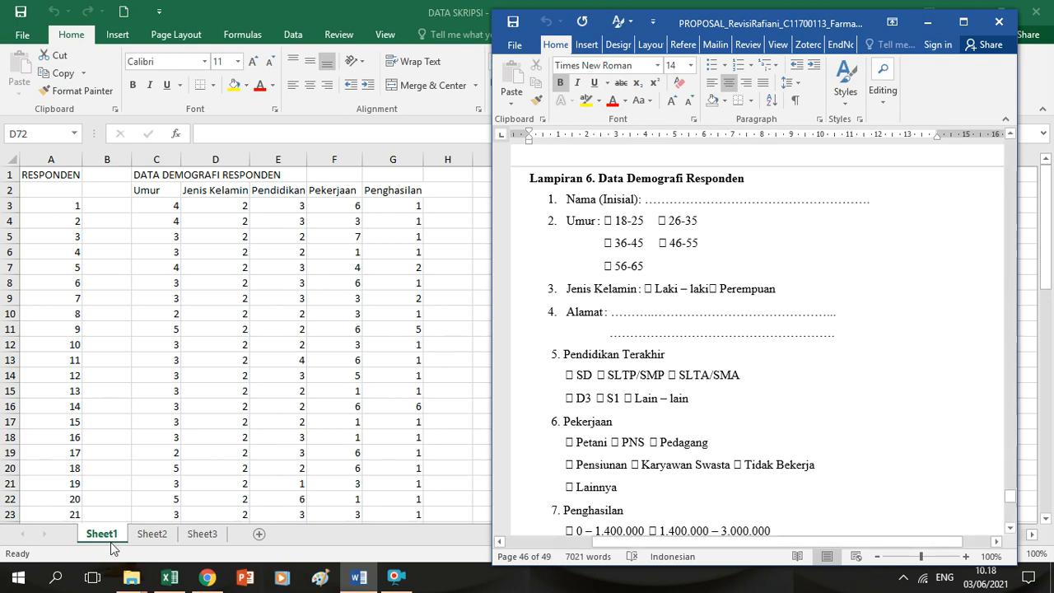
click(28, 582)
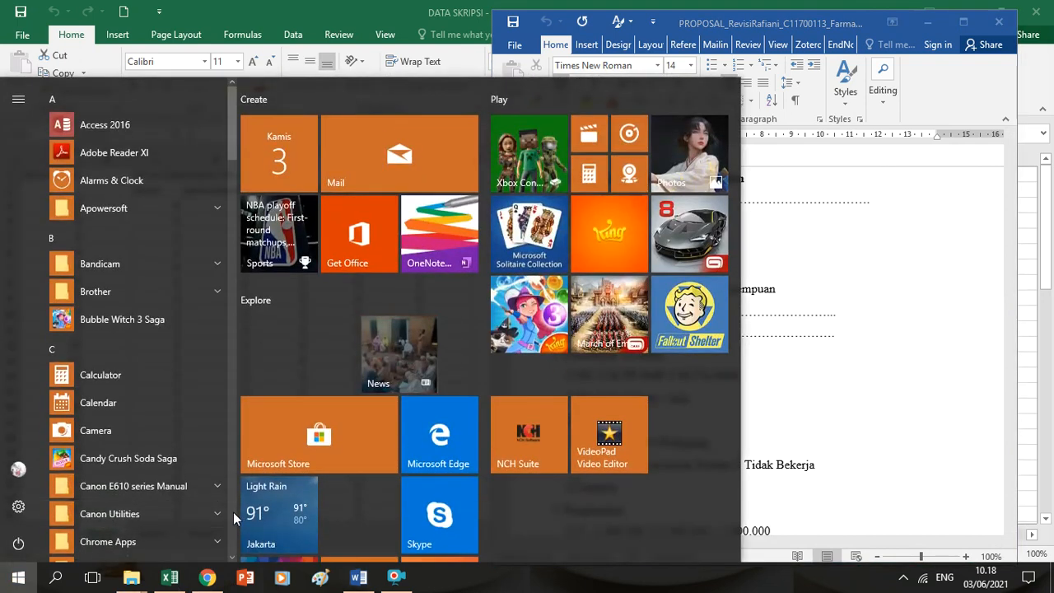
scroll(233, 512, down, 5)
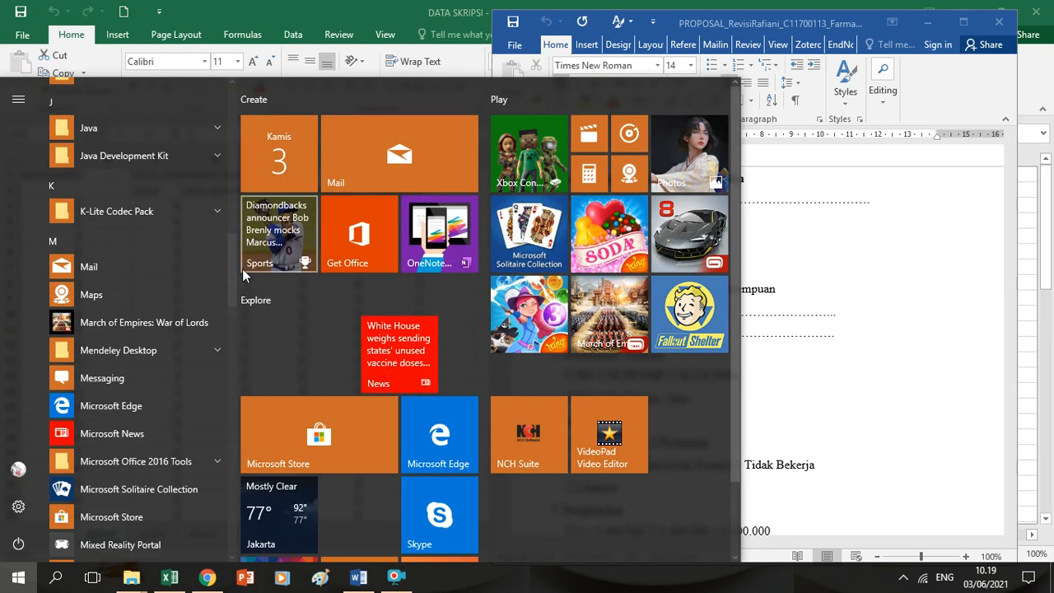
drag(230, 272, 231, 416)
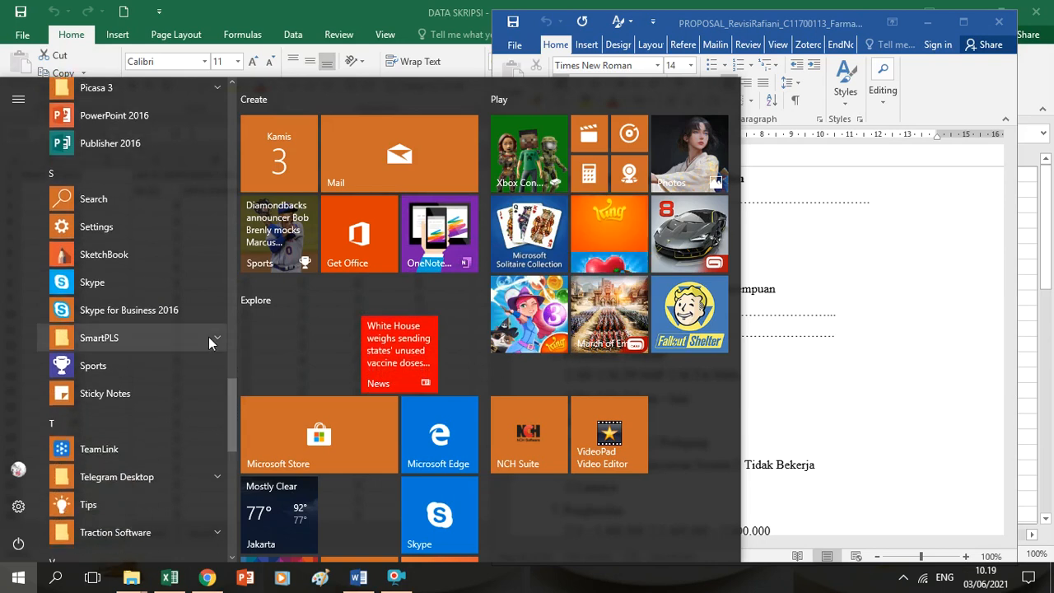
click(885, 336)
key(super)
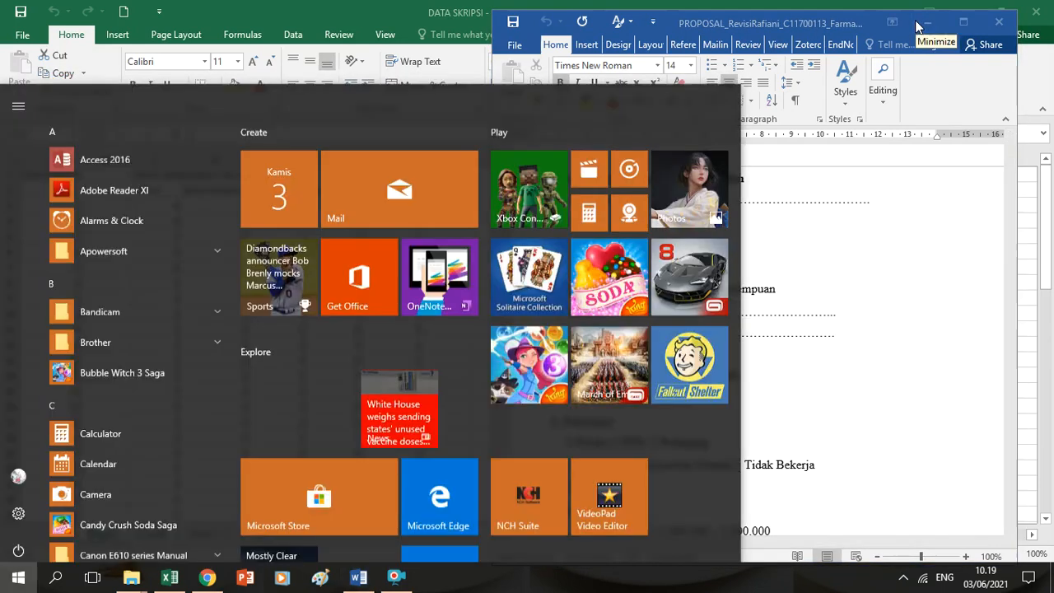
click(995, 287)
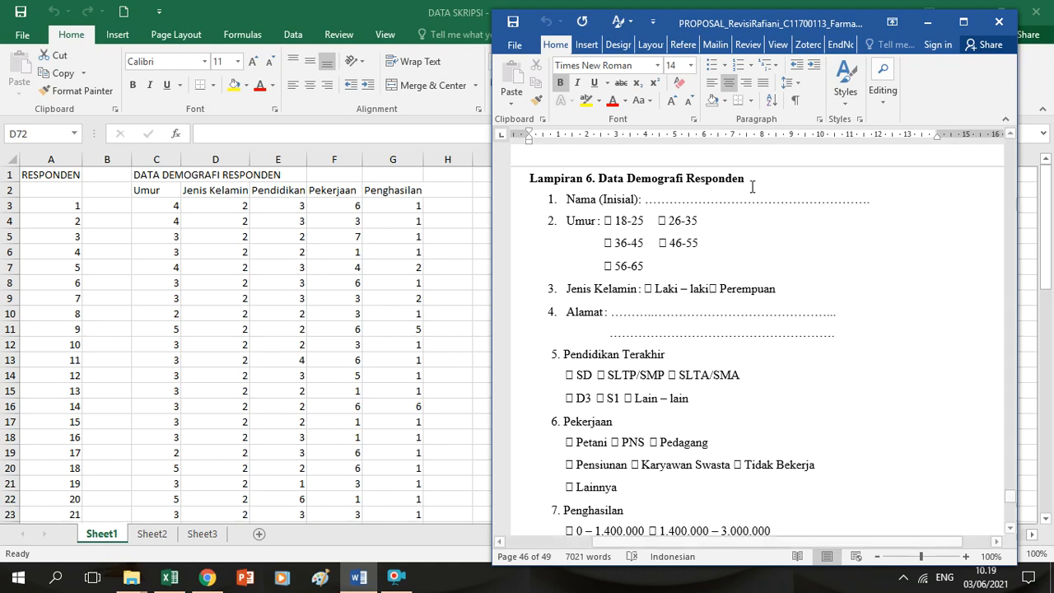
- Minimize the open windows and launch IBM SPSS Statistics 25 from the desktop
click(939, 23)
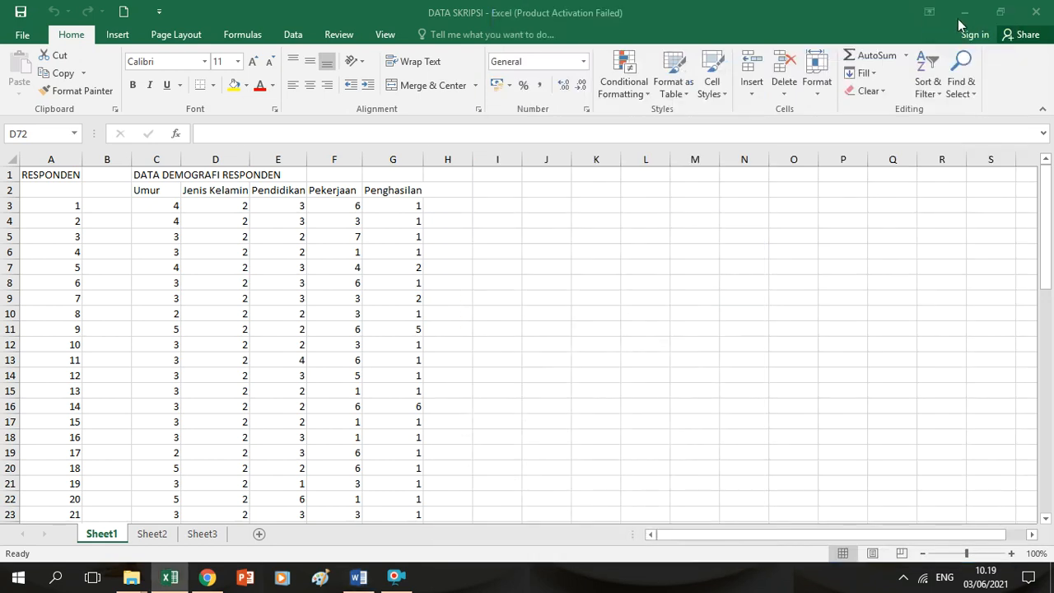
click(965, 14)
click(965, 15)
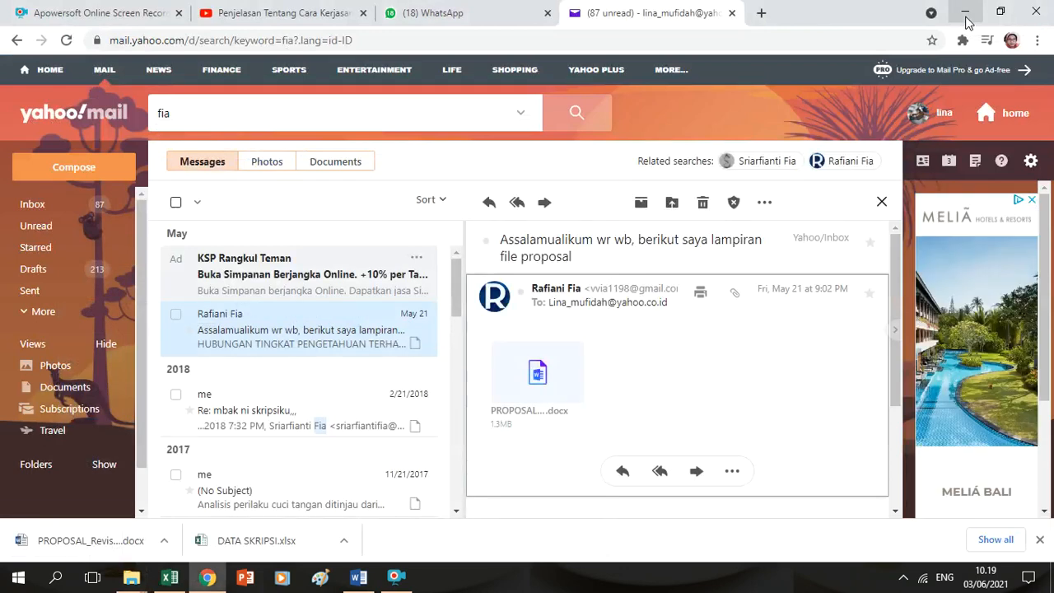
click(966, 15)
click(966, 15)
click(966, 15)
click(964, 12)
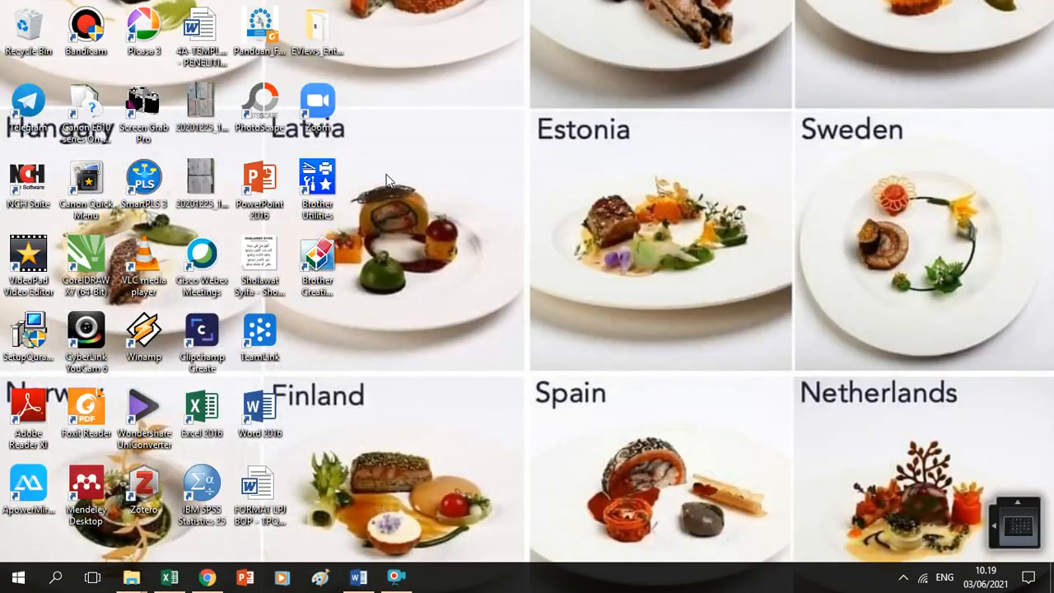
double_click(212, 490)
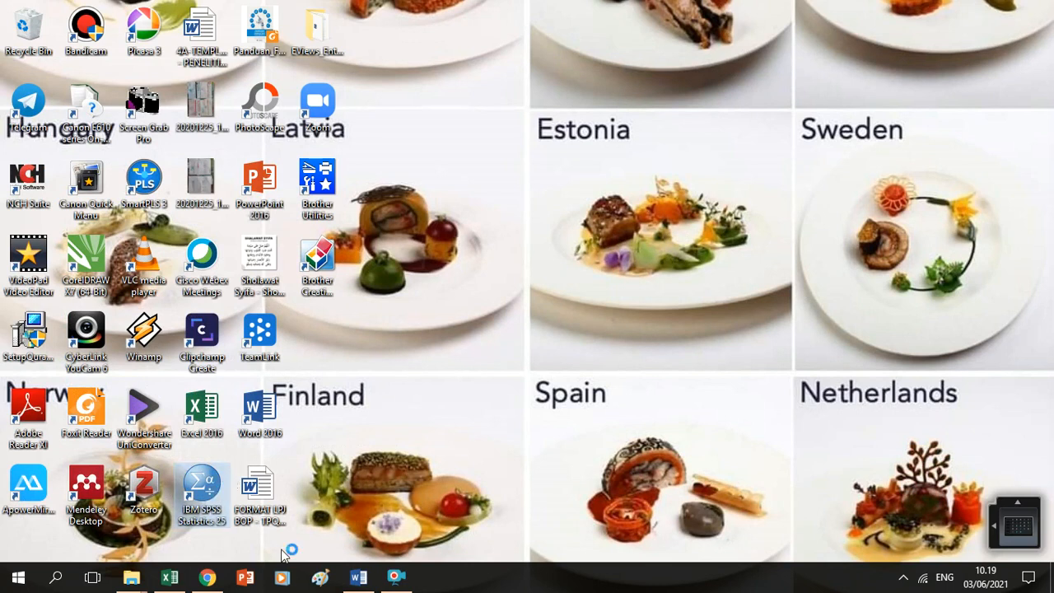
- Bring back the Excel data and the Word proposal, and examine the questionnaire's questions and answer scale in Lampiran 7
click(169, 576)
click(354, 576)
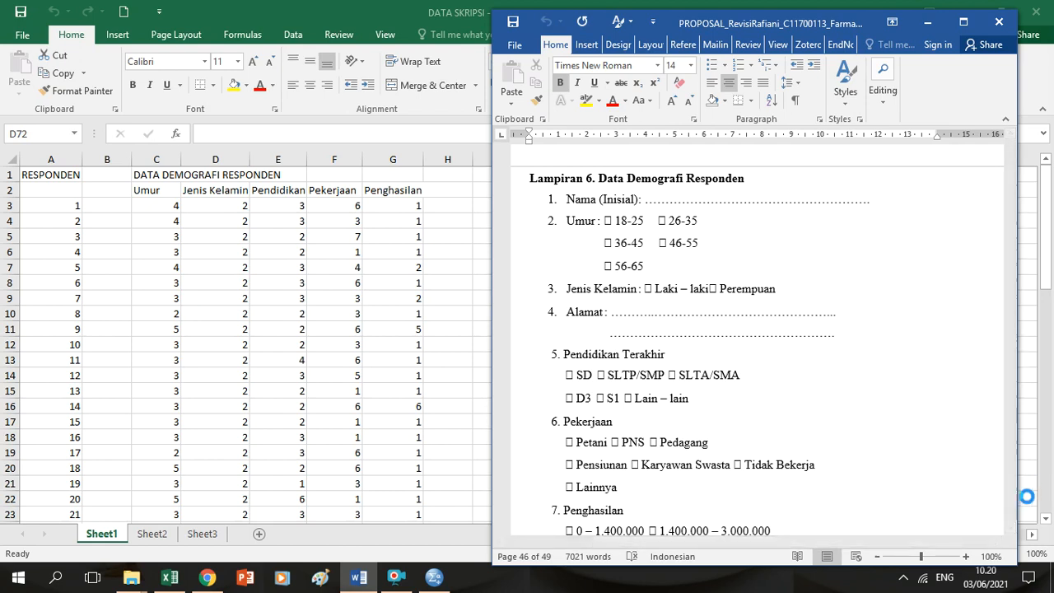
scroll(1016, 517, down, 10)
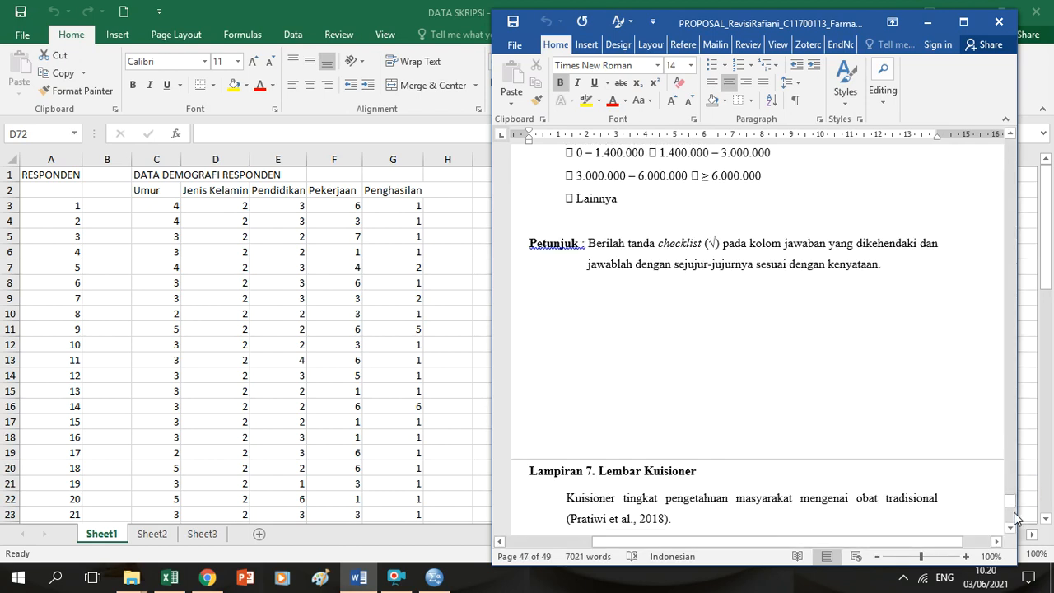
scroll(1016, 517, down, 1)
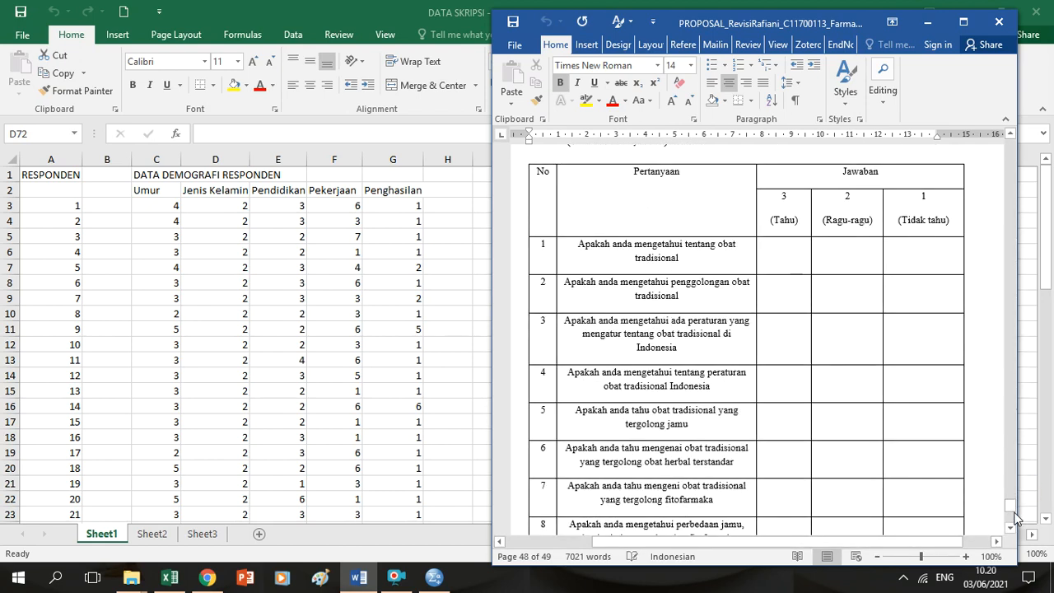
click(1010, 137)
click(1010, 136)
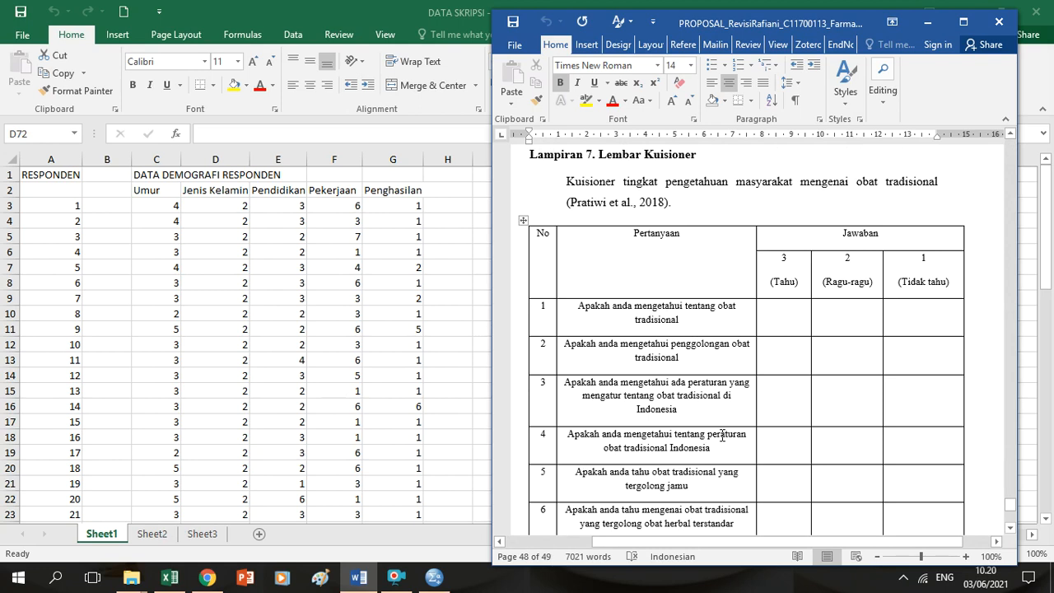
click(1010, 527)
click(1010, 528)
click(1011, 528)
click(1010, 528)
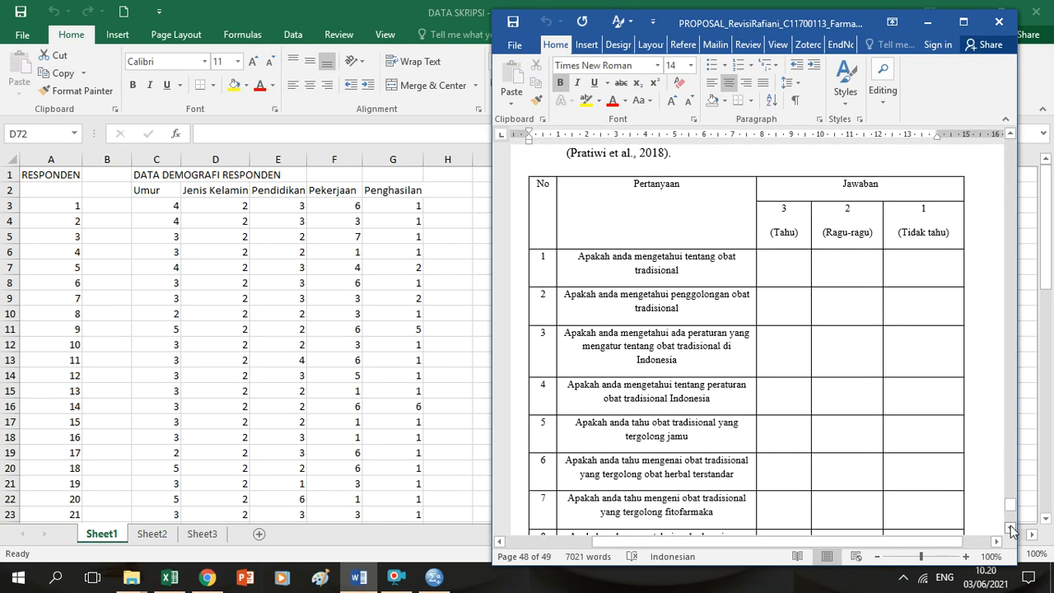
click(1010, 528)
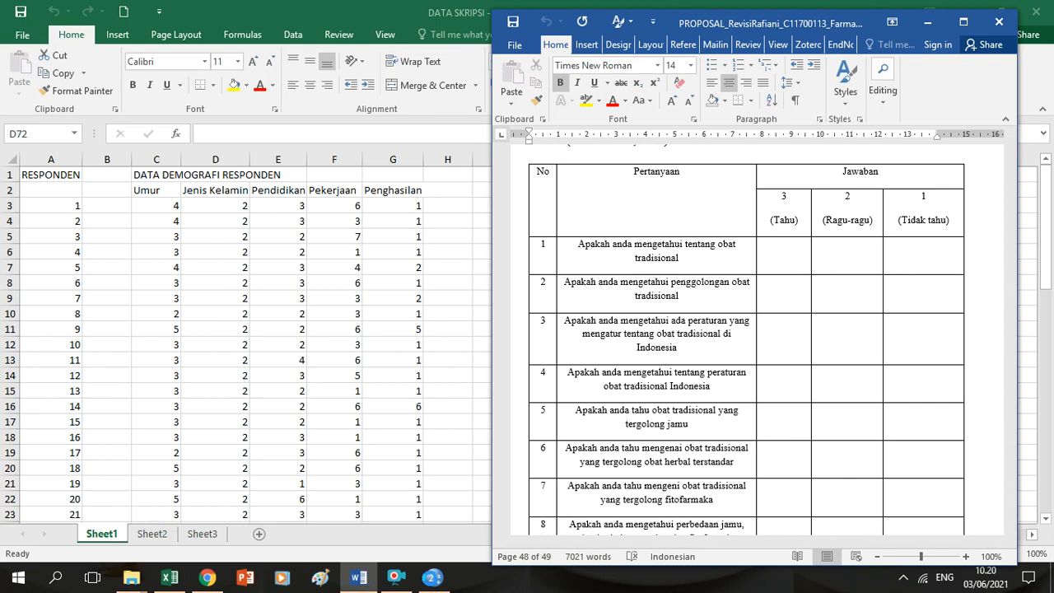
click(430, 578)
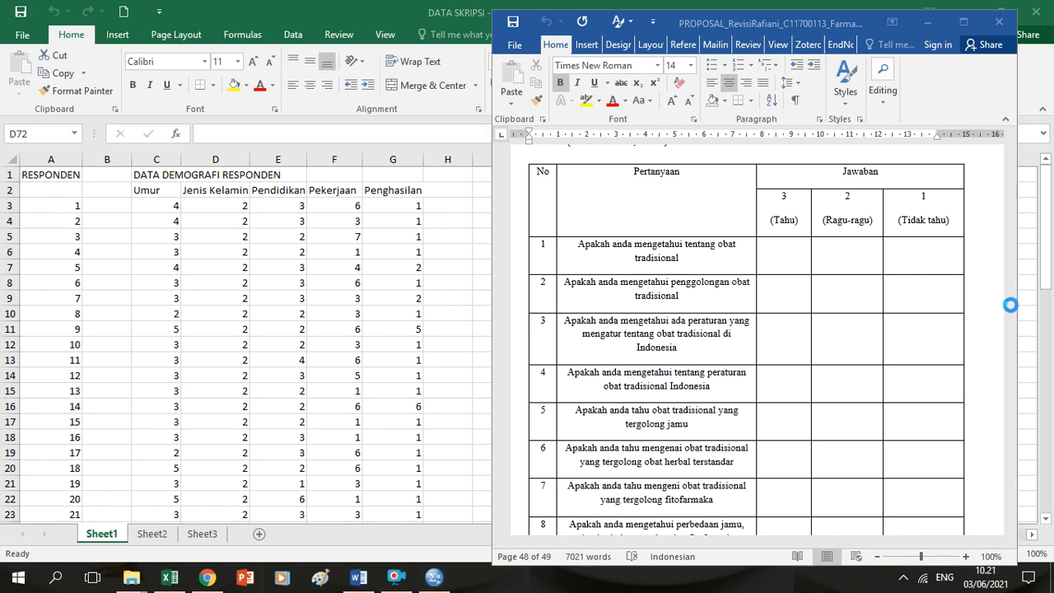
key(super)
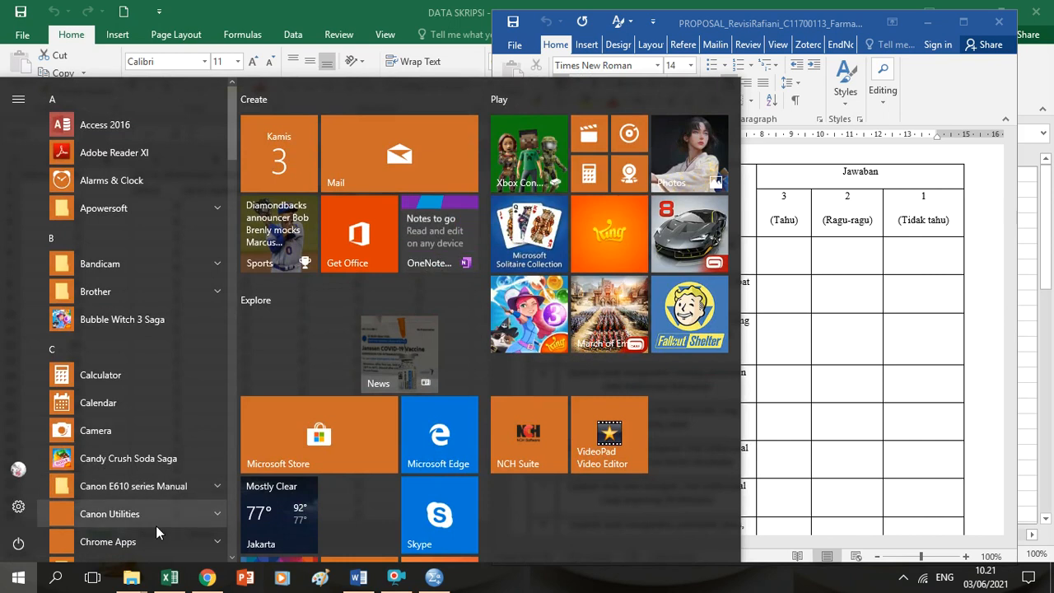
mouse_move(129, 580)
key(super)
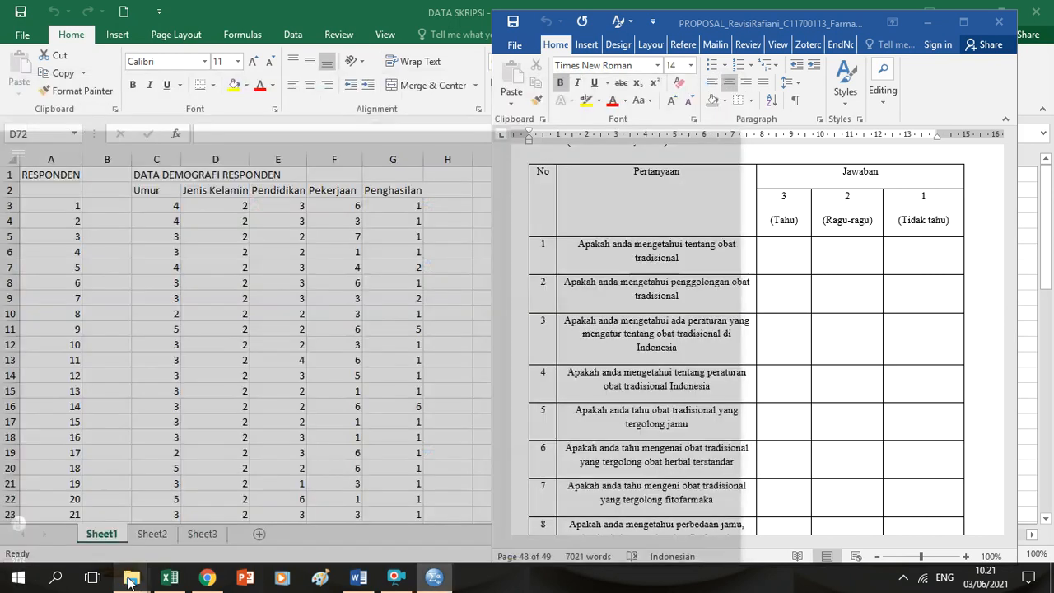
key(super)
key(super)
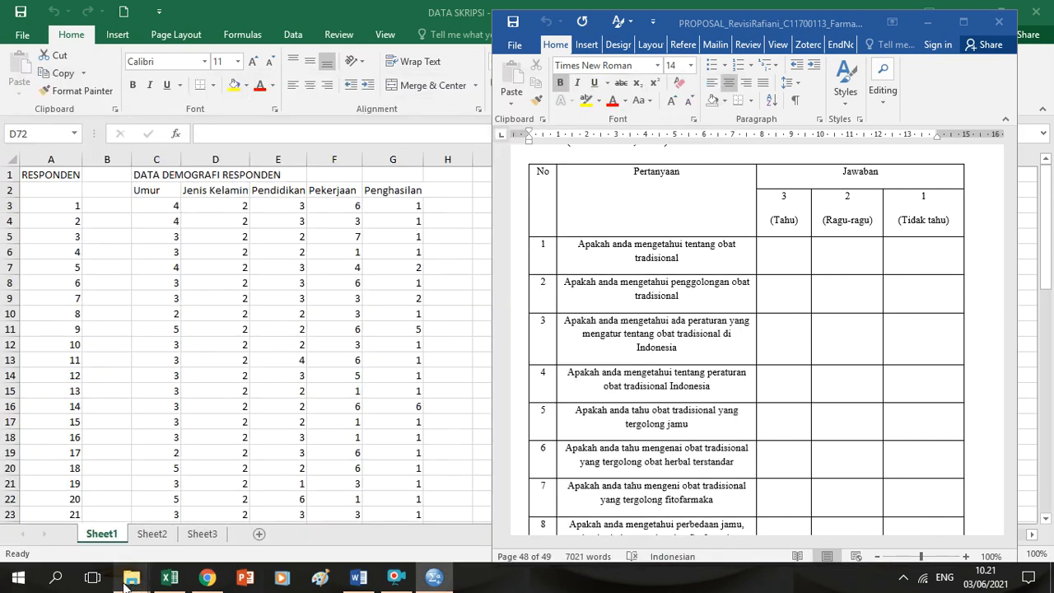
key(super)
key(super)
- Open the proposal document from the fia folder and search it for "bab iii"
click(381, 531)
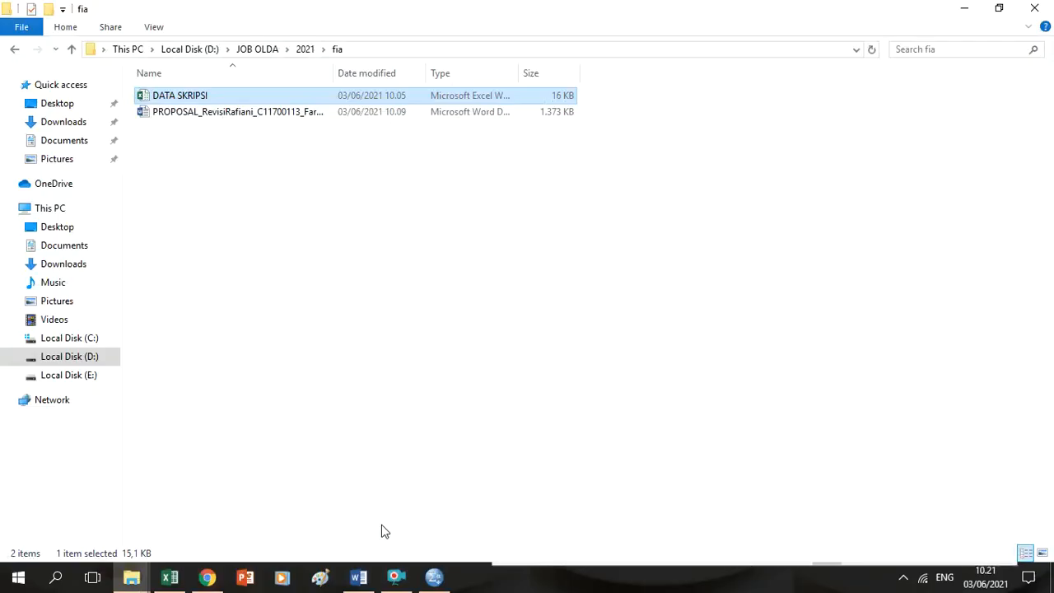
double_click(282, 116)
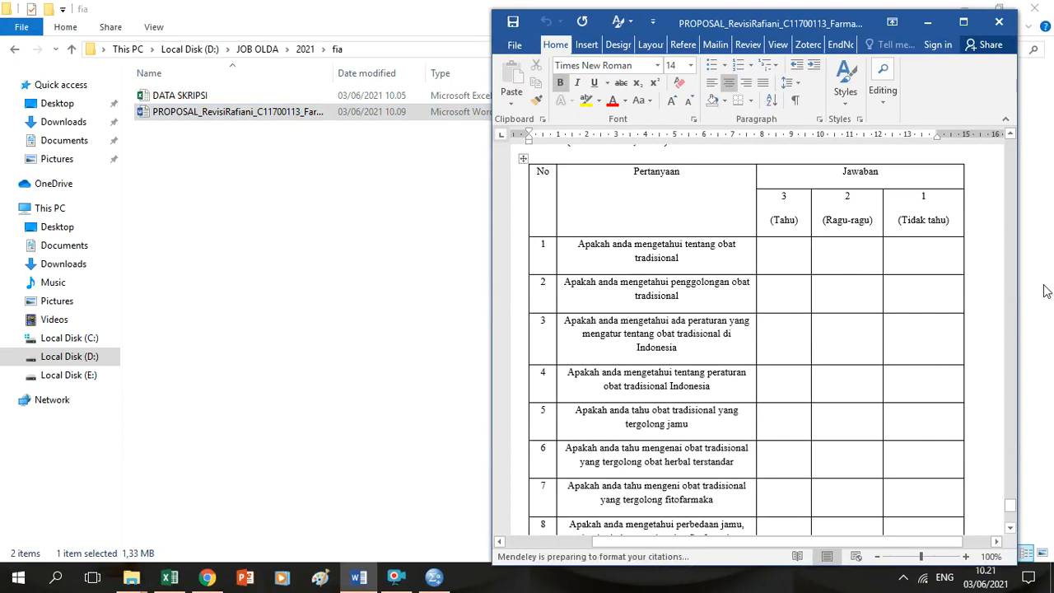
scroll(1016, 279, up, 20)
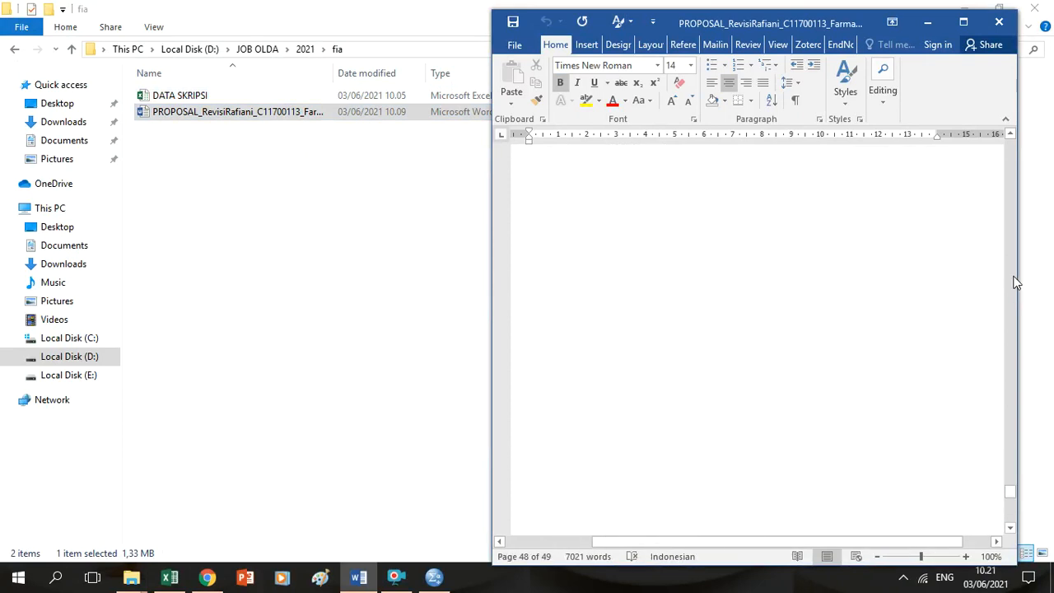
scroll(1016, 282, up, 8)
key(ctrl+f)
text(bab iii)
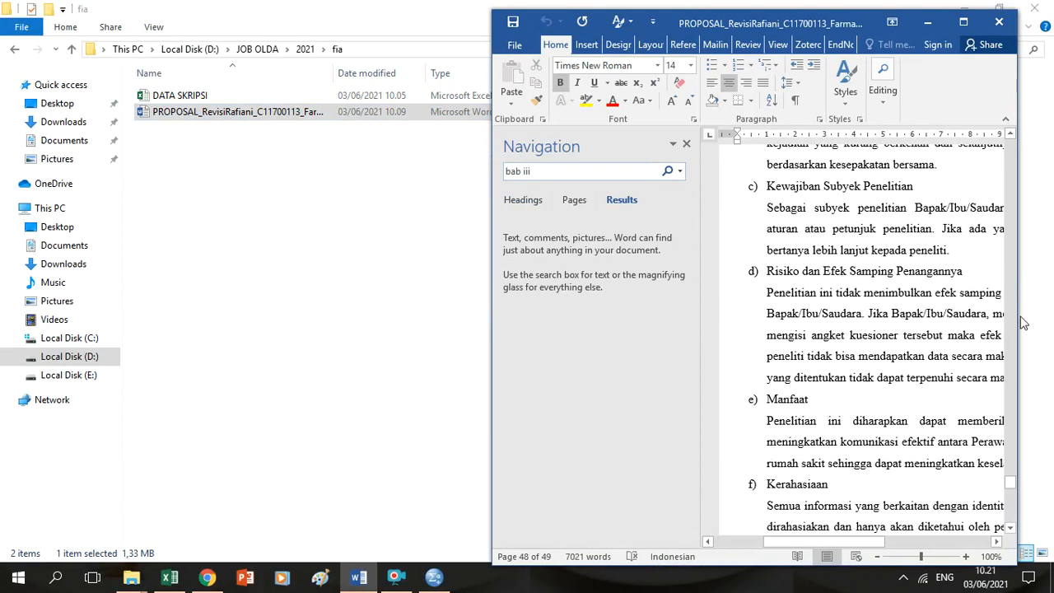
click(686, 144)
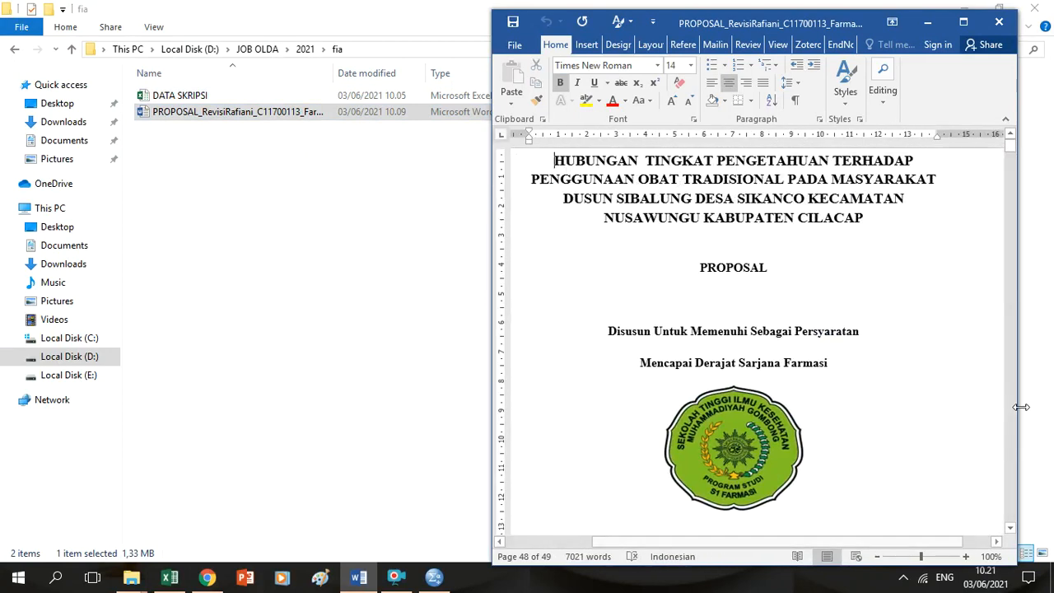
- Search the proposal for "definis" and go to the Definisi Operasional table in section 3.4
key(ctrl+f)
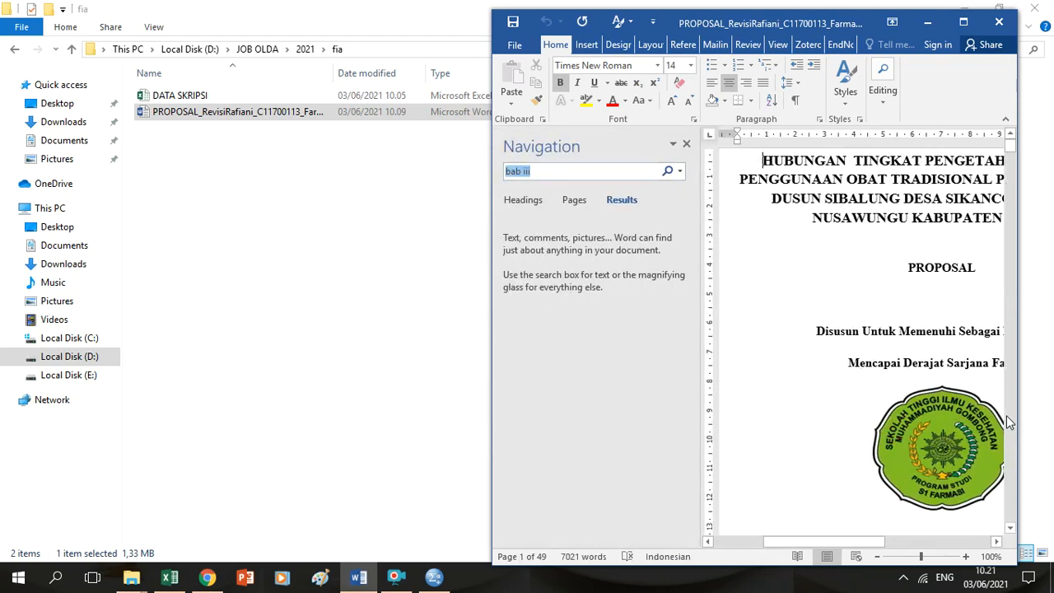
text(definis)
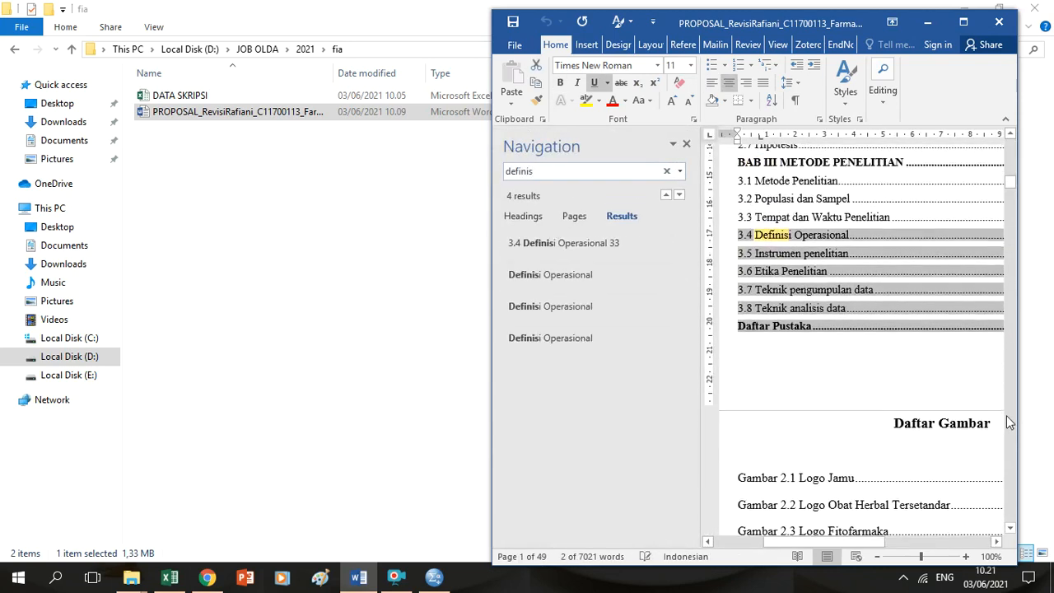
click(624, 313)
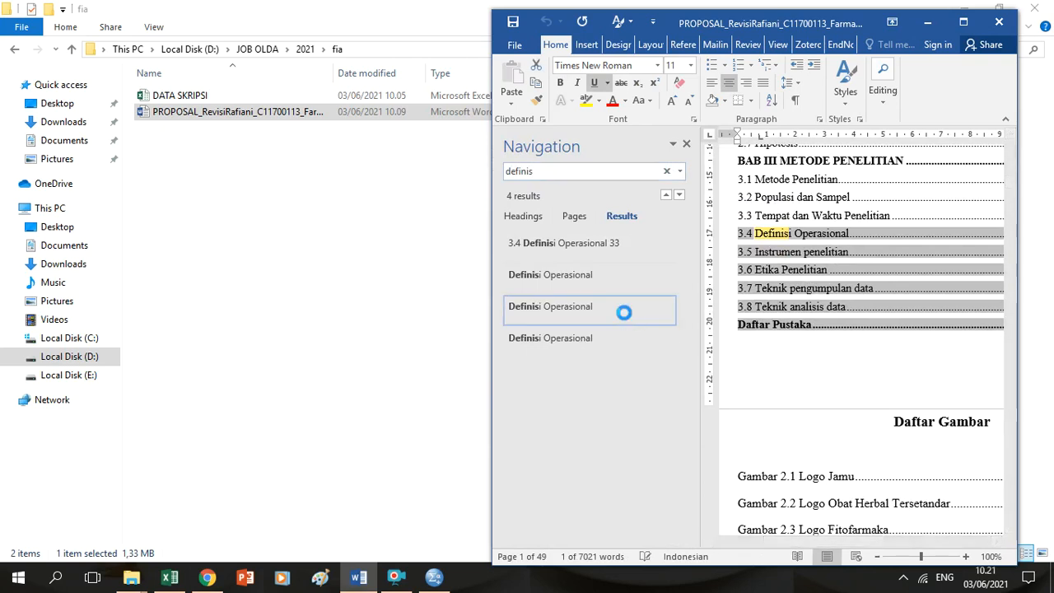
click(686, 144)
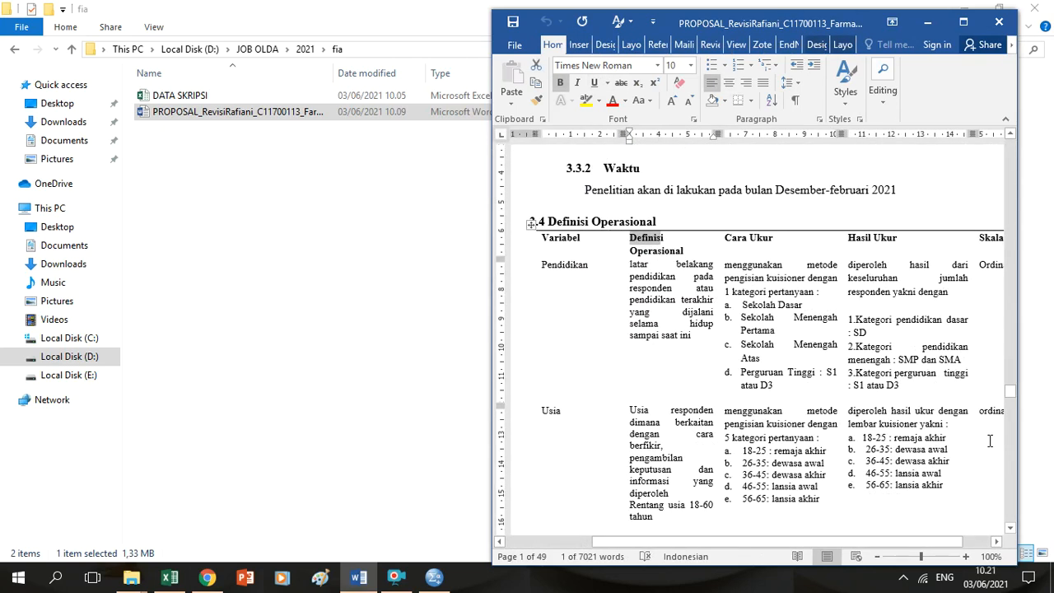
- Examine the measurement categories for gender, knowledge level and traditional medicine use in the operational definitions table
click(1009, 459)
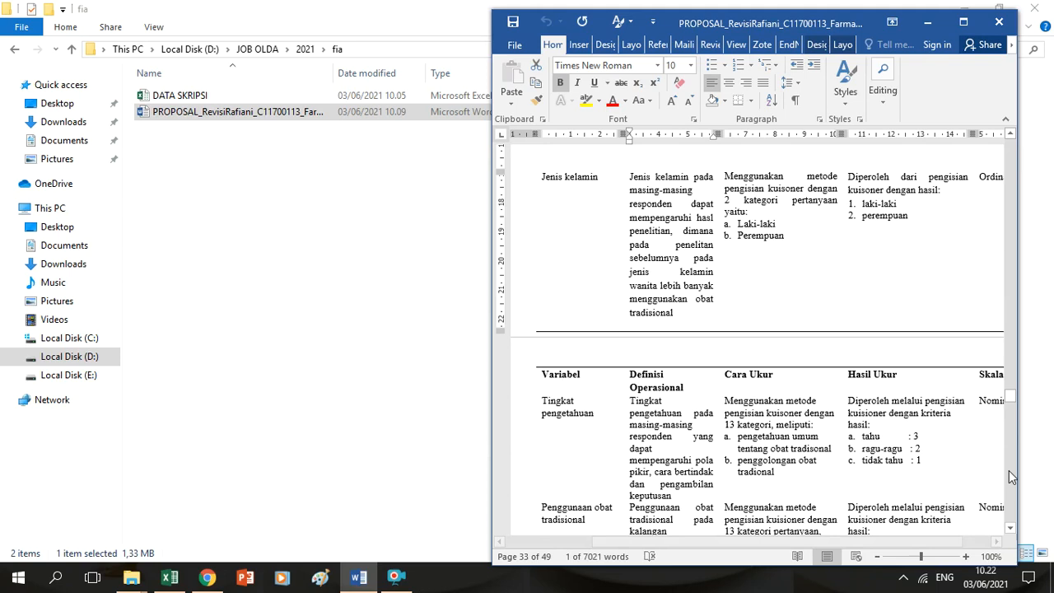
click(1008, 525)
click(1008, 525)
click(1008, 526)
click(1008, 526)
click(1008, 526)
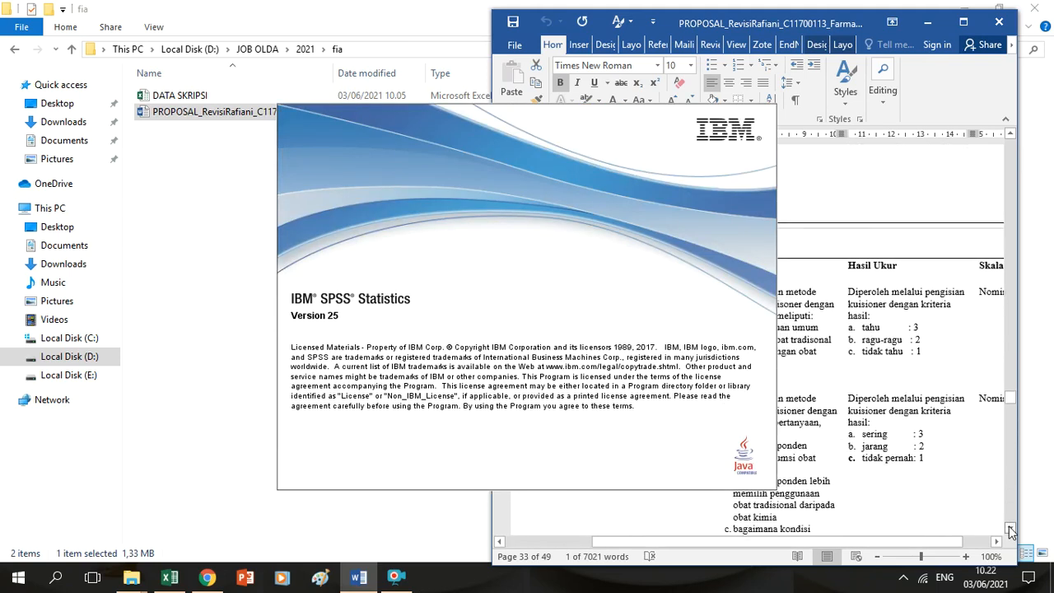
click(894, 342)
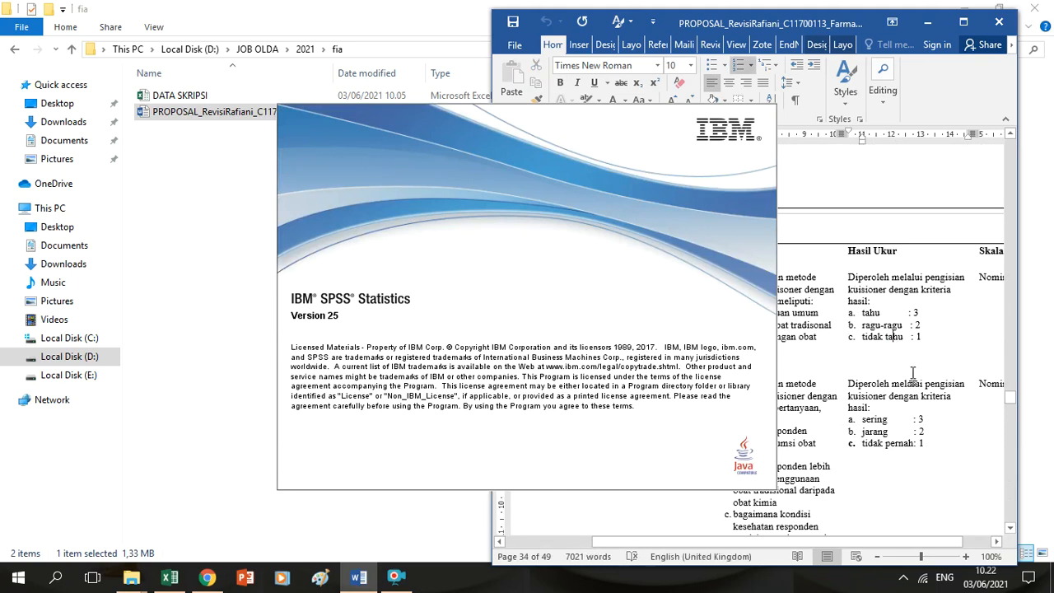
- Return to the proposal's title page and review the research title
click(843, 29)
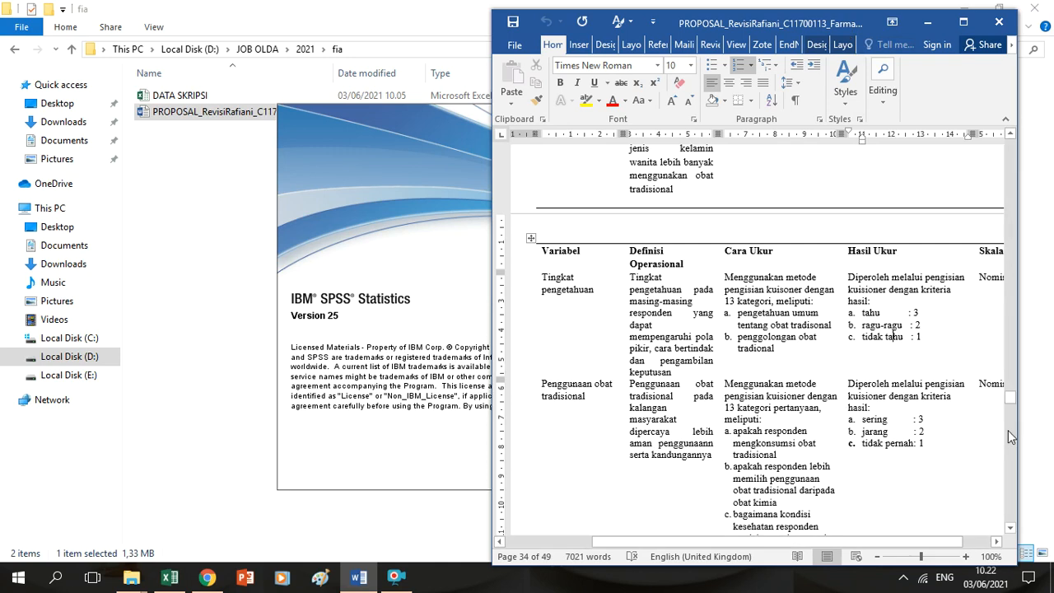
click(1008, 430)
click(1009, 362)
drag(1008, 395, 1008, 109)
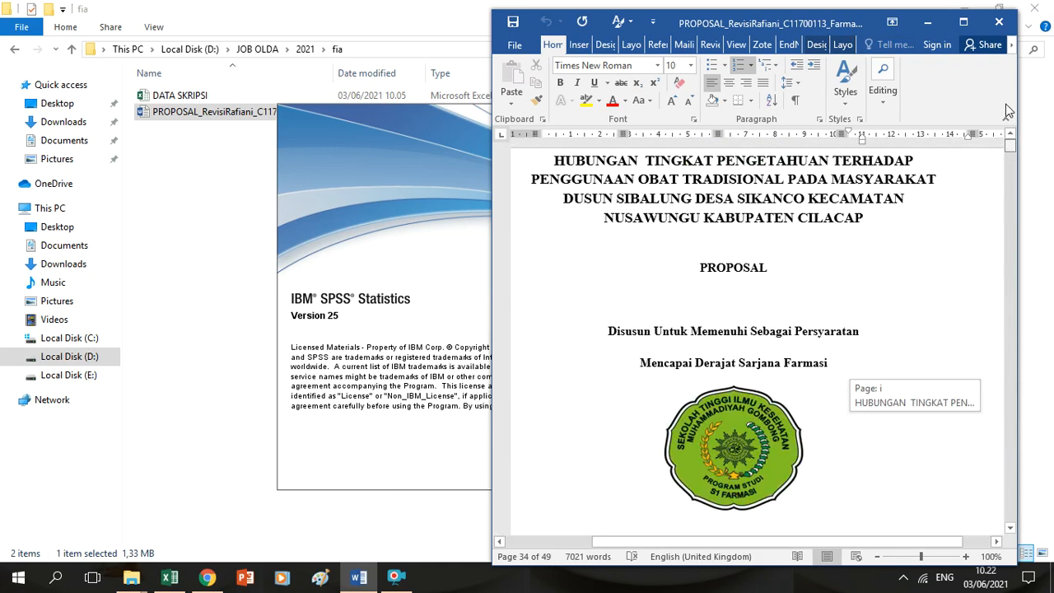
click(738, 206)
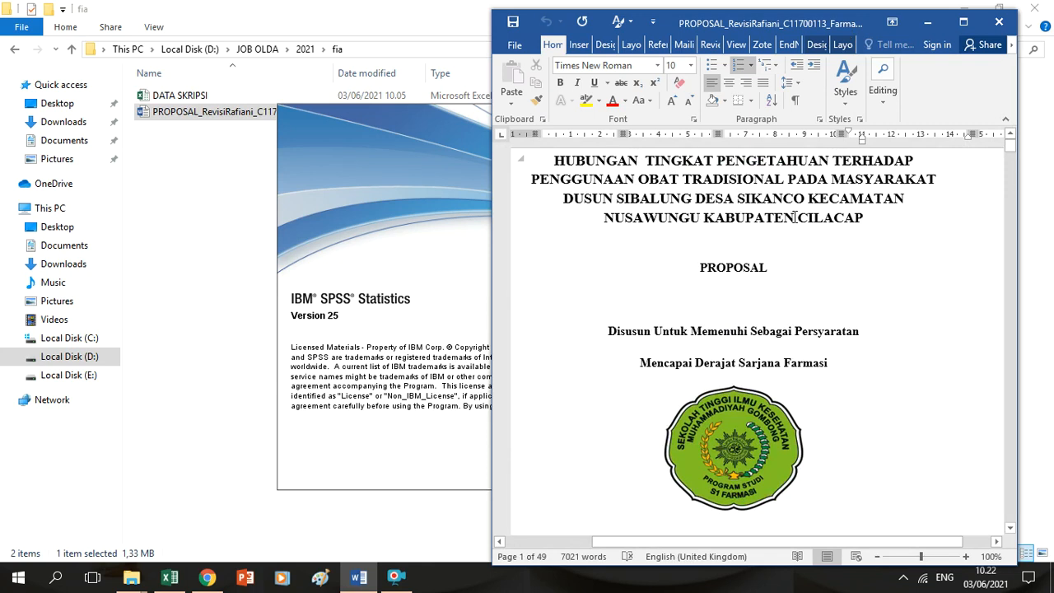
drag(1007, 145, 1022, 404)
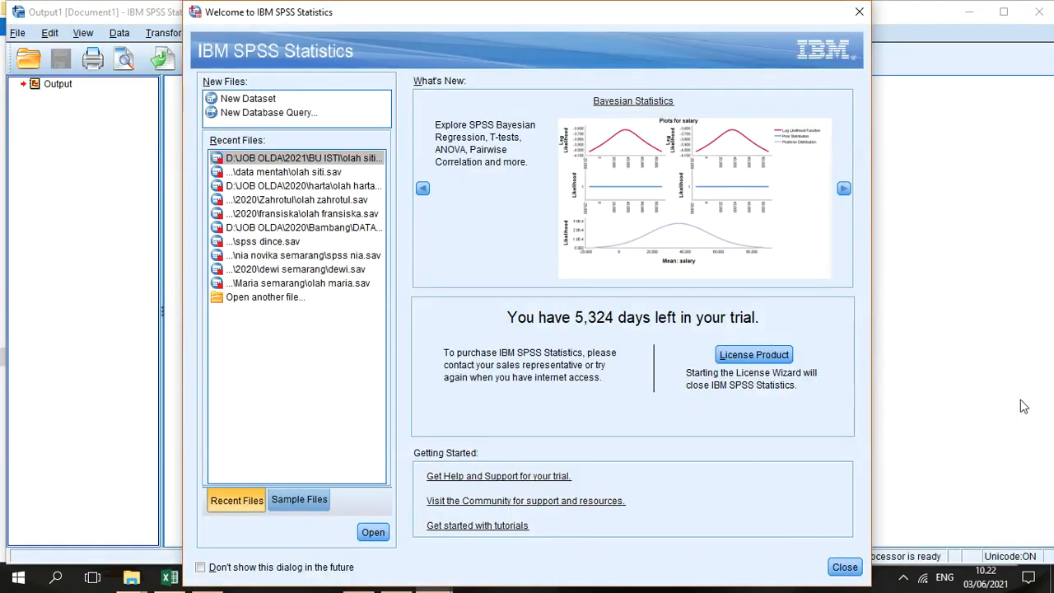
- Dismiss the SPSS welcome dialog and review the age and gender rows of the operational definitions table in the Word proposal
click(860, 13)
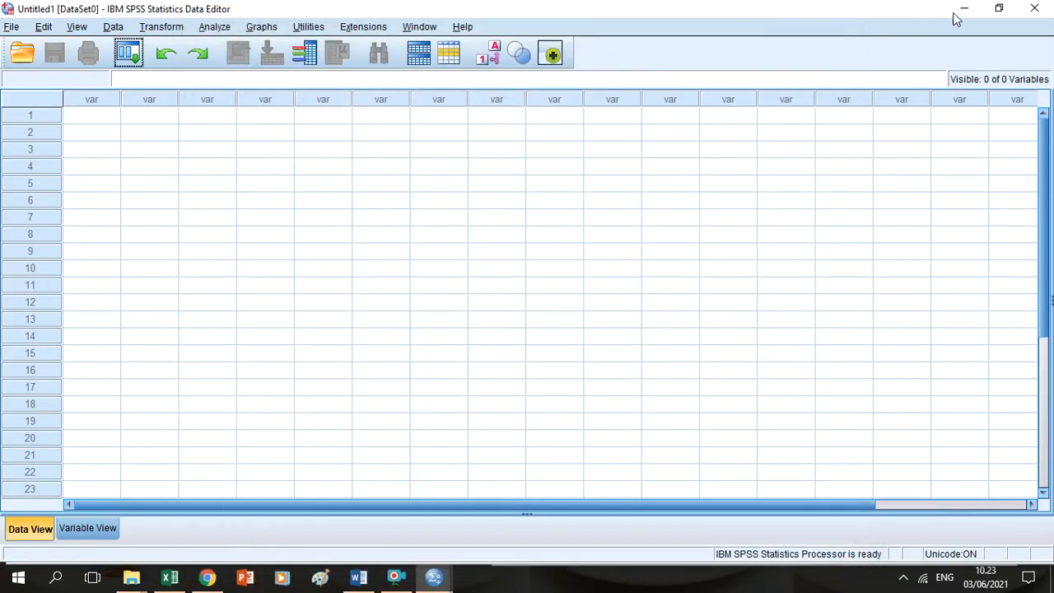
click(358, 576)
click(396, 577)
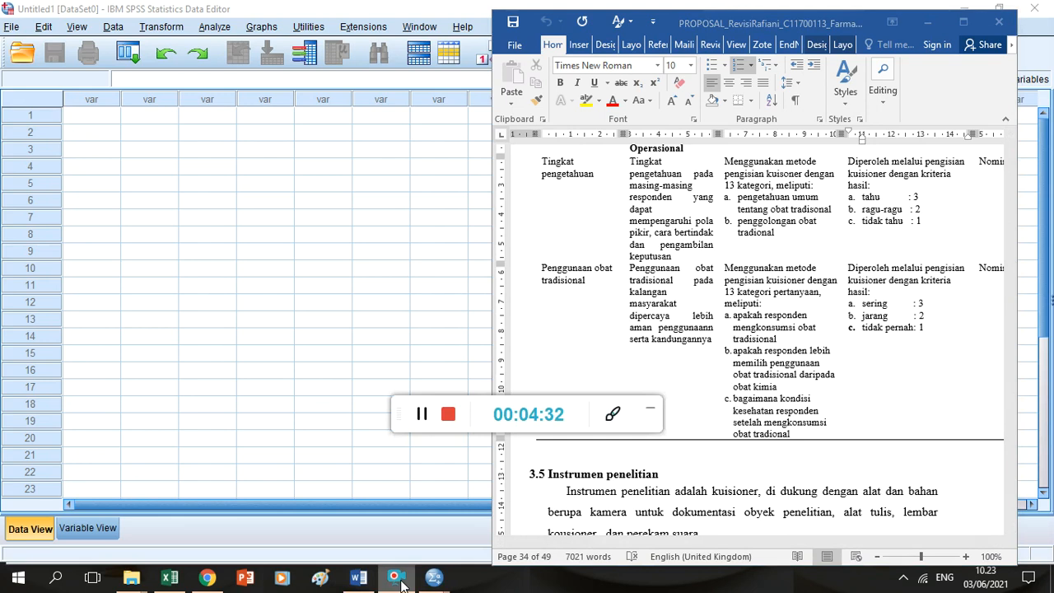
click(650, 407)
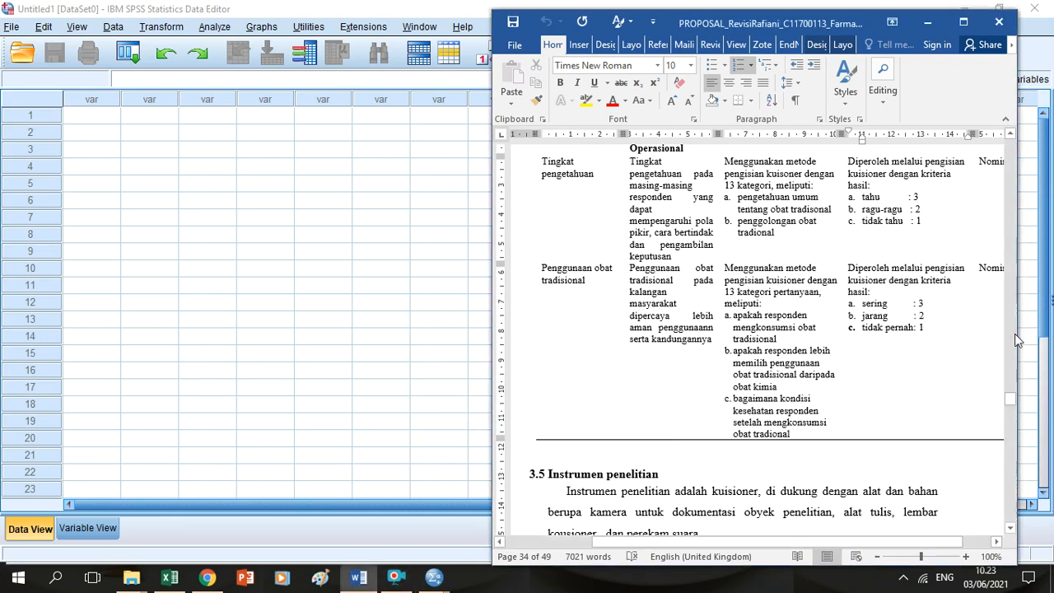
scroll(1014, 333, up, 6)
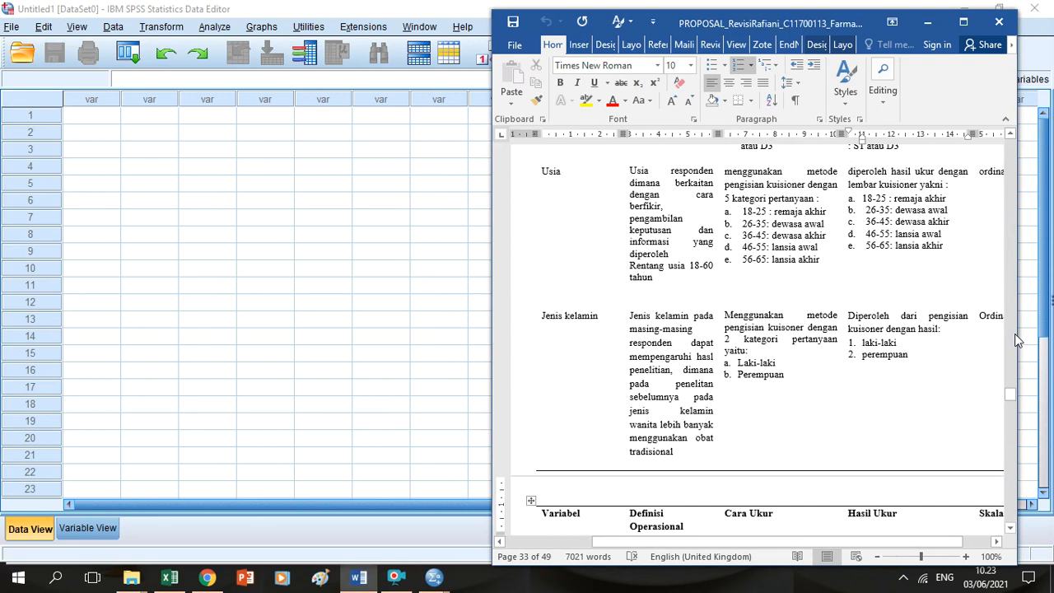
click(1011, 135)
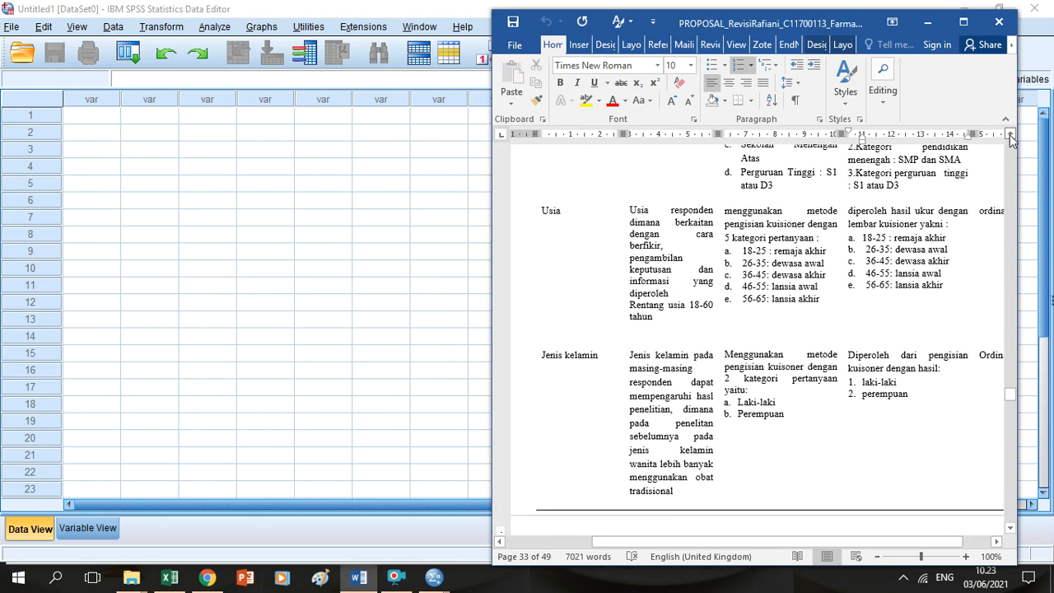
drag(1011, 135, 1010, 140)
- Switch to the DATA SKRIPSI workbook in Excel and copy the respondents' demographic values in C3:G64 on Sheet1
click(169, 578)
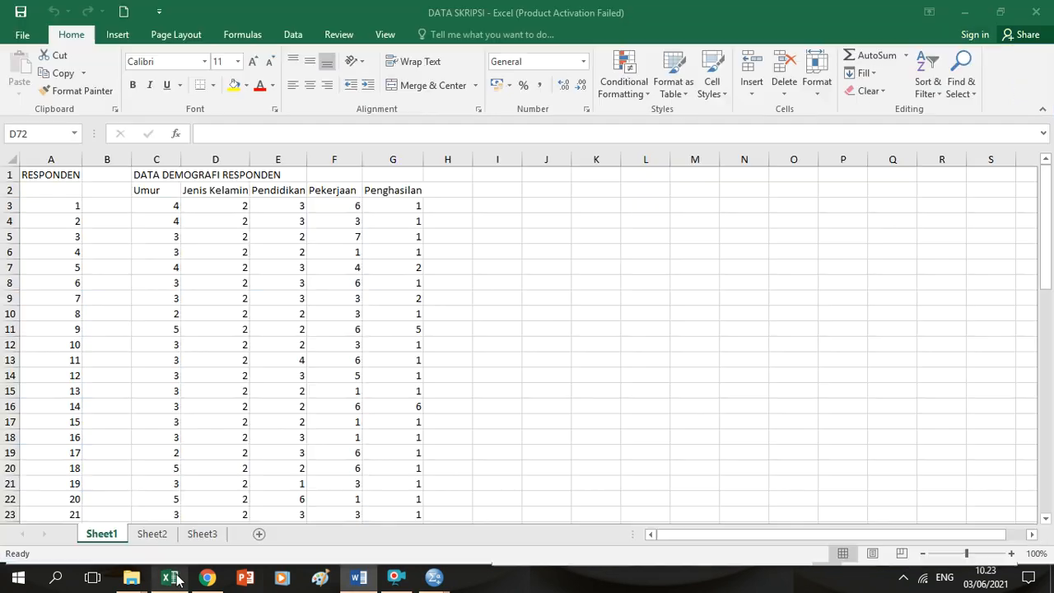
click(135, 220)
click(142, 206)
key(shift+Right)
key(shift+Right)
key(shift+Right)
key(shift+Right)
key(shift+Down)
key(shift+Down)
key(shift+Down)
key(shift+Down)
key(shift+Down)
key(shift+Down)
key(shift+Down)
key(shift+Down)
key(shift+Down)
key(shift+Down)
key(shift+Down)
key(shift+Down)
key(shift+Down)
key(shift+Down)
key(shift+Down)
key(shift+Down)
key(shift+Down)
key(shift+Down)
key(shift+Down)
key(shift+Down)
key(shift+Down)
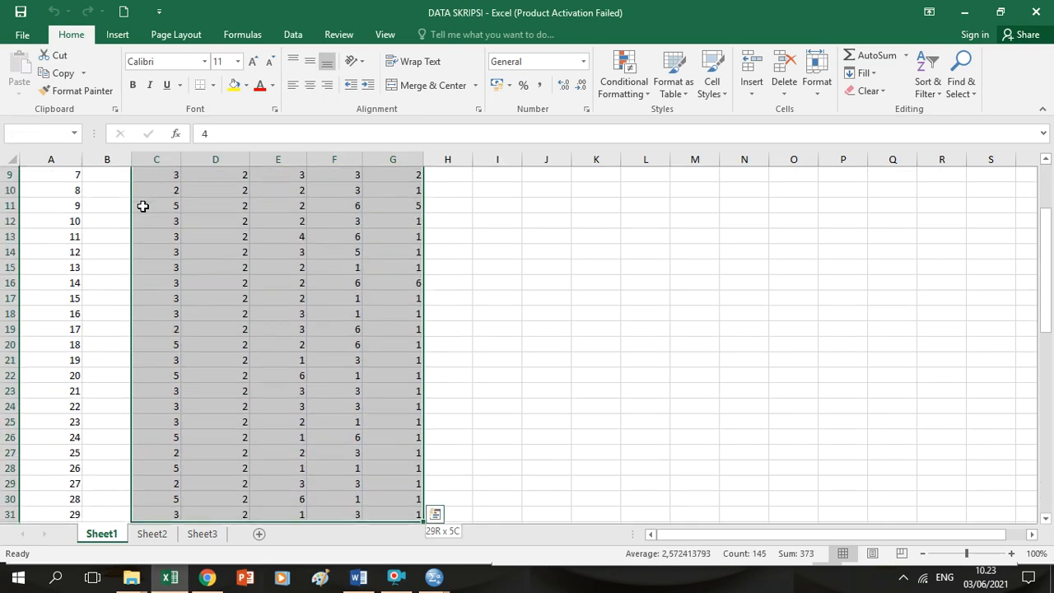
key(shift+Down)
key(shift+Down)
key(shift+Down)
key(shift+Down)
key(shift+Down)
key(shift+Down)
key(shift+Down)
key(shift+Down)
key(shift+Down)
key(shift+Down)
key(shift+Down)
key(shift+Down)
key(shift+Down)
key(shift+Down)
key(shift+Down)
key(shift+Down)
key(shift+Down)
key(shift+Down)
key(shift+Down)
key(shift+Down)
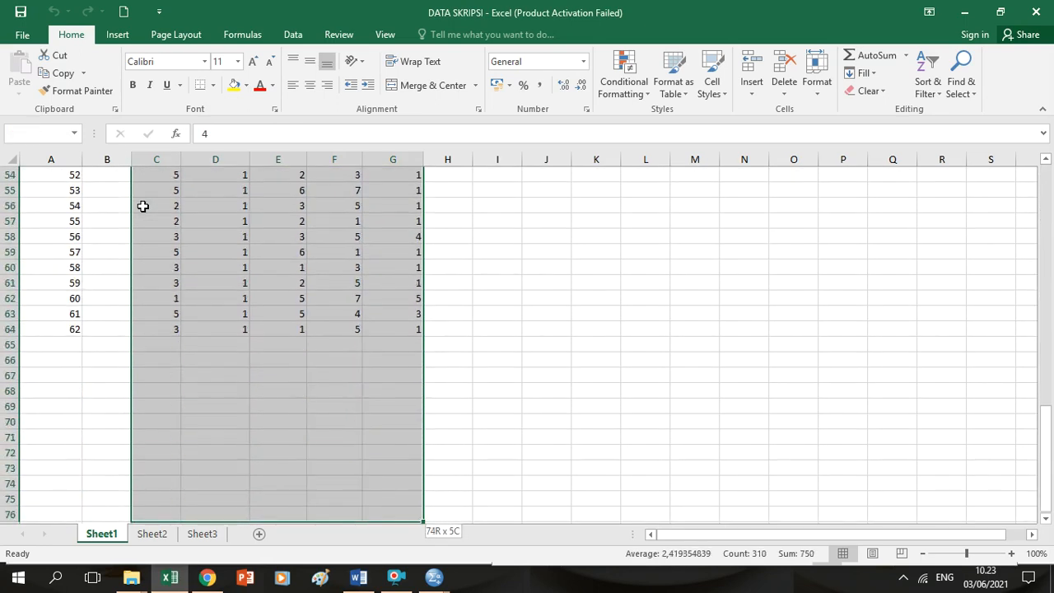
key(shift+Up)
key(shift+Up)
key(shift+Up)
key(shift+Up)
key(shift+Up)
key(shift+Up)
key(shift+Up)
key(shift+Up)
key(shift+Up)
key(shift+Up)
key(shift+Up)
key(shift+Up)
key(shift+Up)
key(shift+Up)
key(shift+Up)
key(shift+Up)
key(shift+Up)
key(shift+Up)
key(shift+Up)
key(shift+Up)
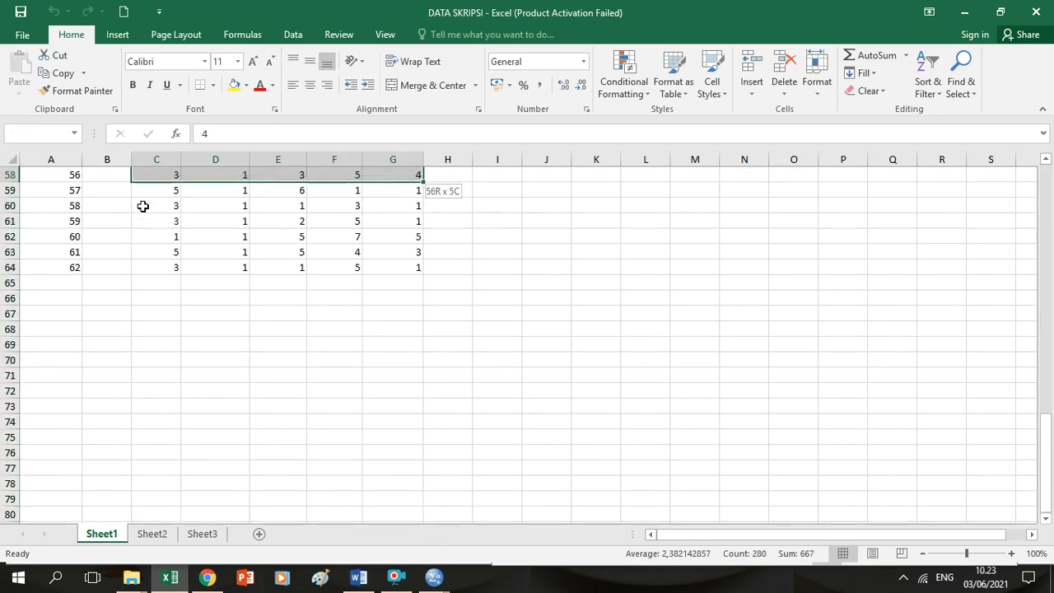
key(shift+Down)
key(shift+Down)
key(shift+Down)
key(shift+Down)
key(shift+Down)
key(ctrl+c)
- Switch to the SPSS data editor and paste the copied demographic values starting at the first cell of the empty dataset
click(207, 576)
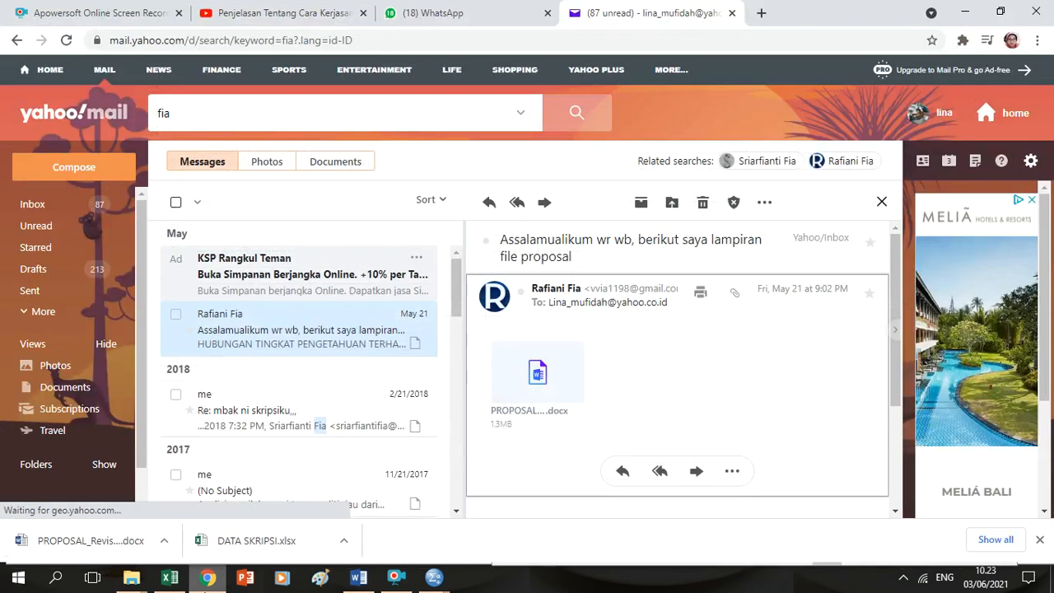
mouse_move(431, 579)
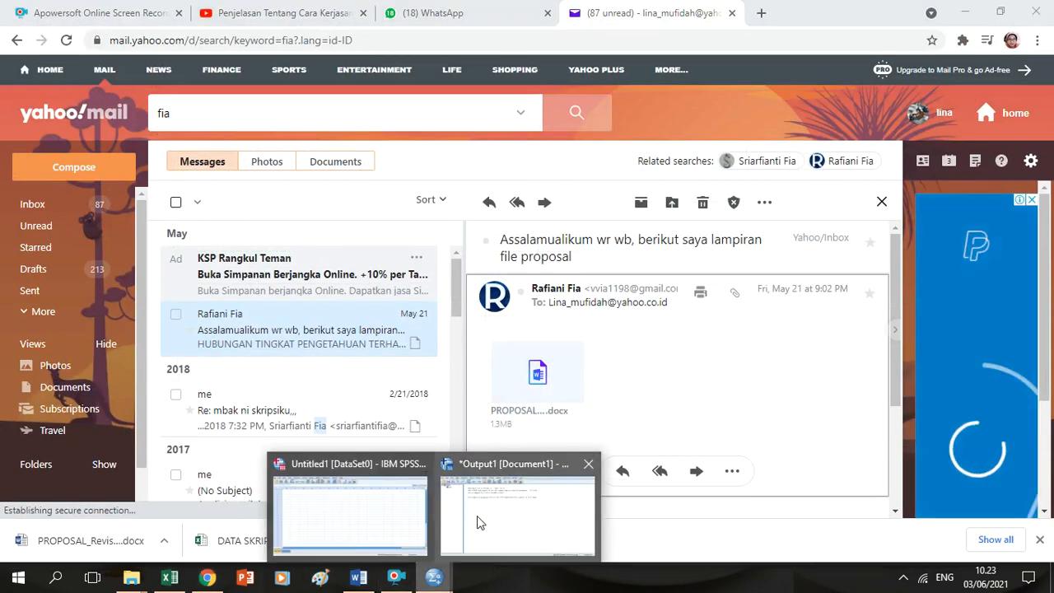
click(387, 522)
click(99, 118)
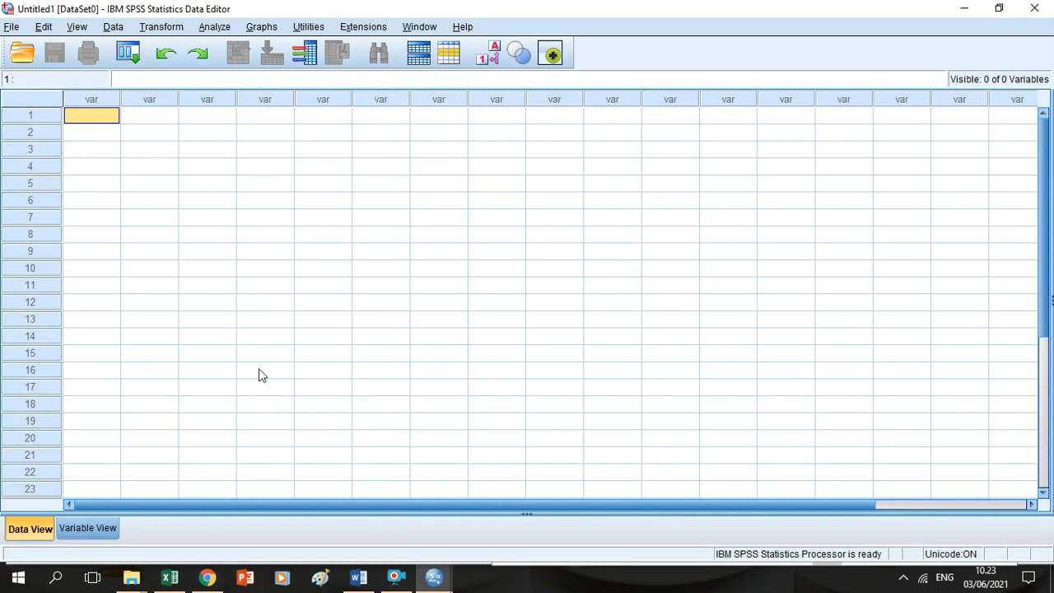
click(170, 578)
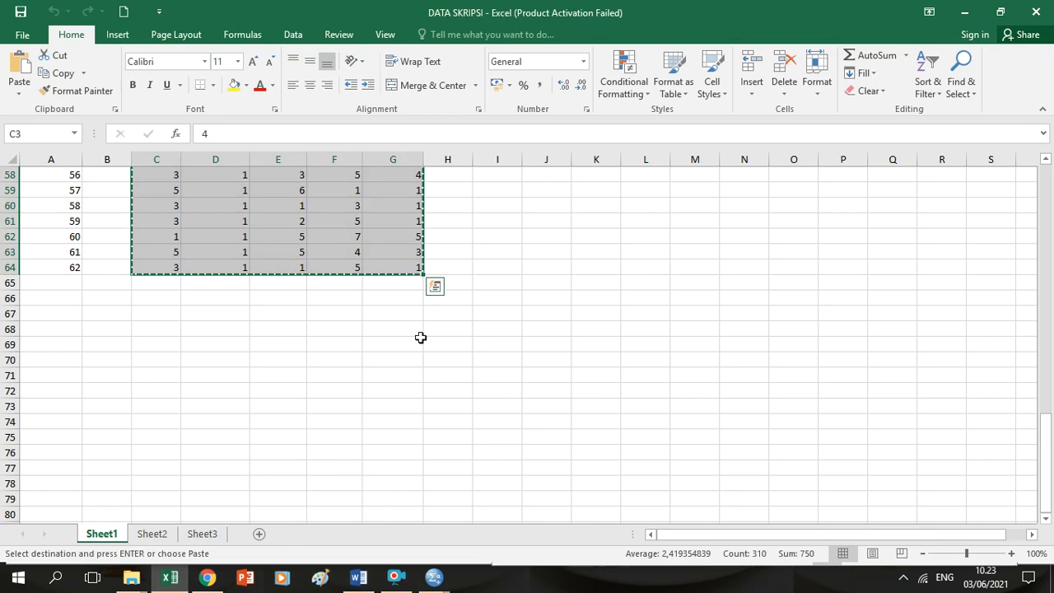
mouse_move(435, 578)
click(402, 528)
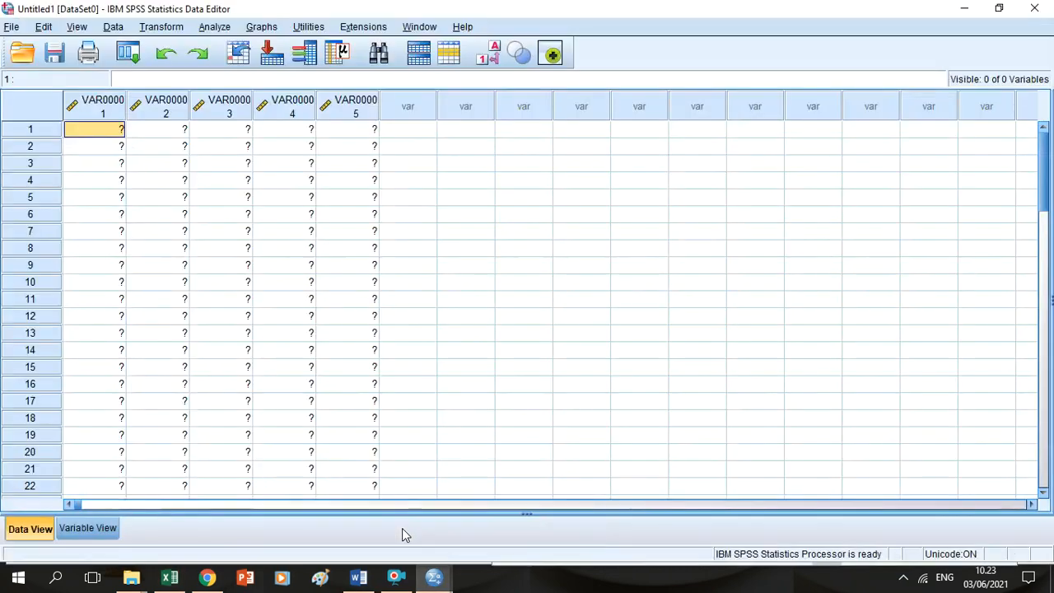
- Shrink the SPSS data window and place it over Excel so that the first demographic column headers stay readable
click(1002, 11)
drag(642, 97, 786, 132)
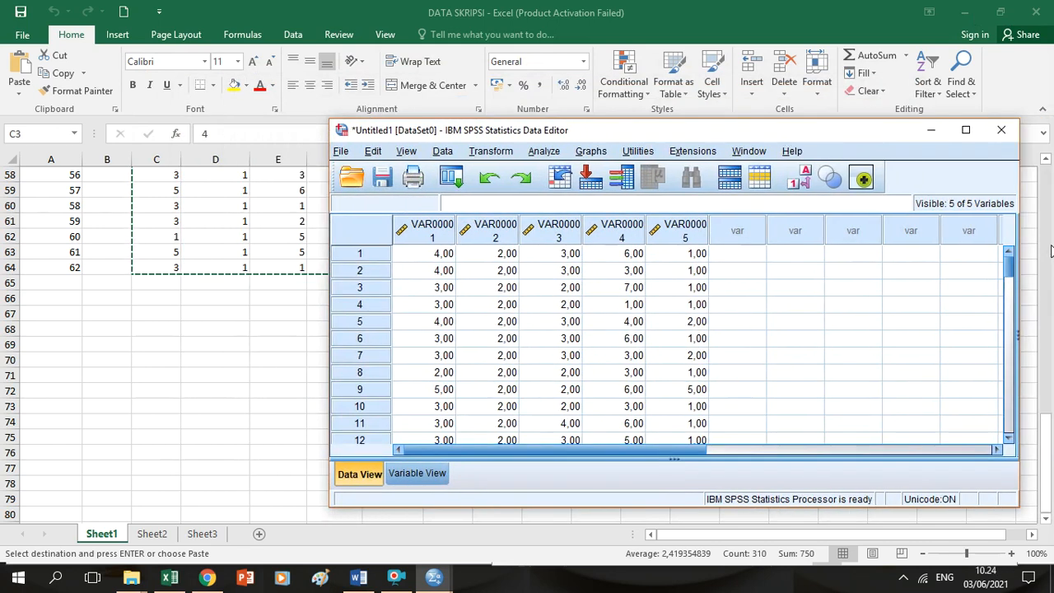
click(1051, 251)
drag(1050, 251, 1049, 189)
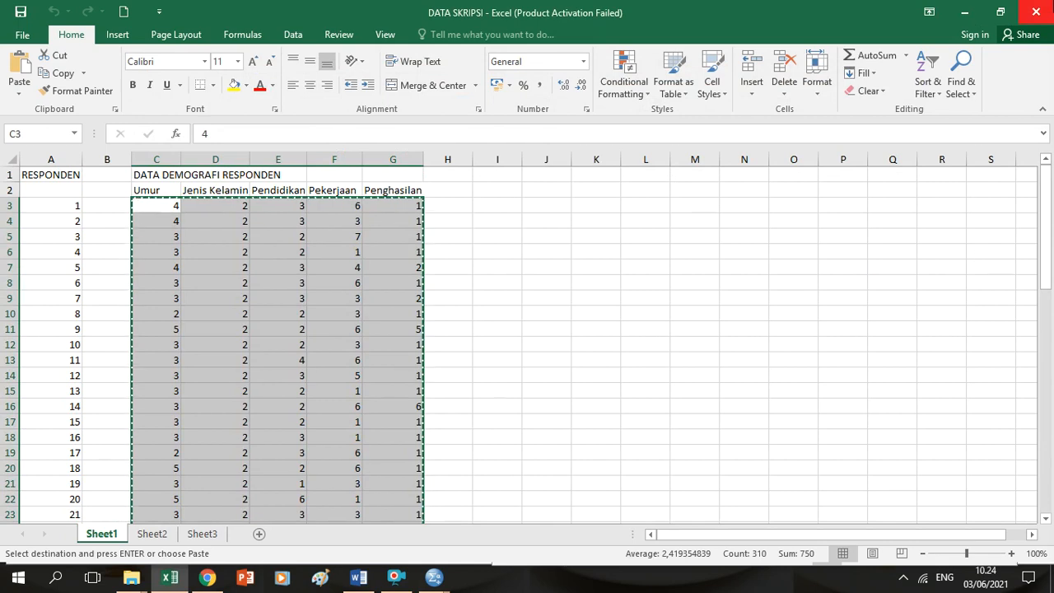
click(999, 13)
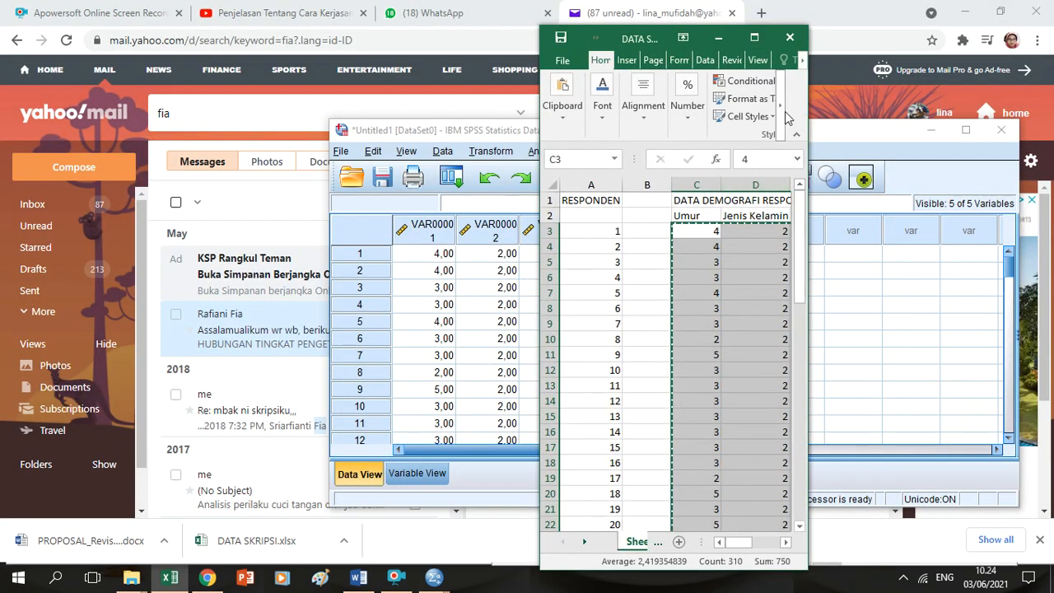
click(764, 40)
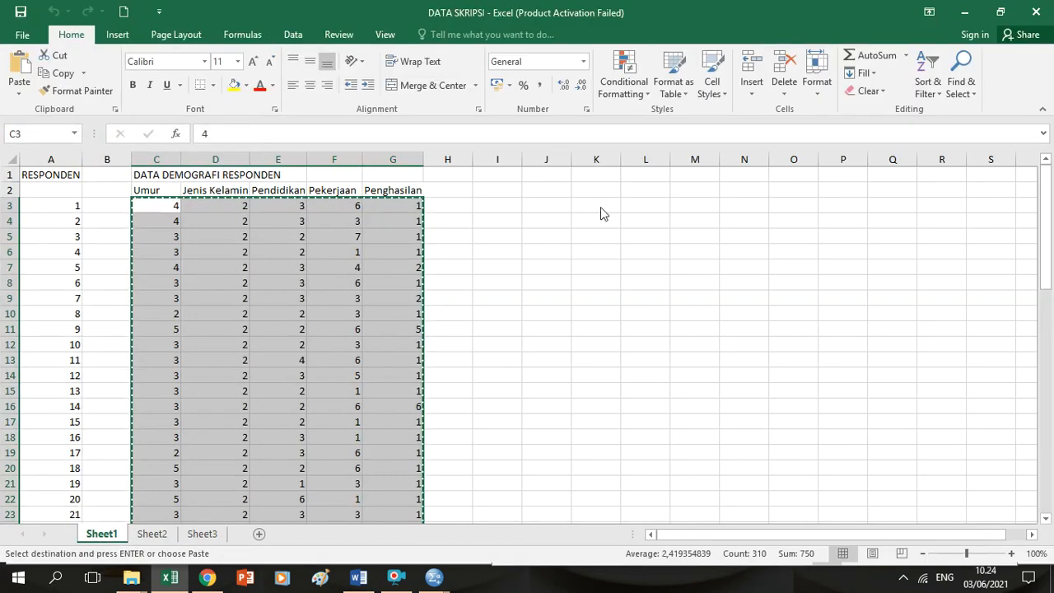
mouse_move(434, 577)
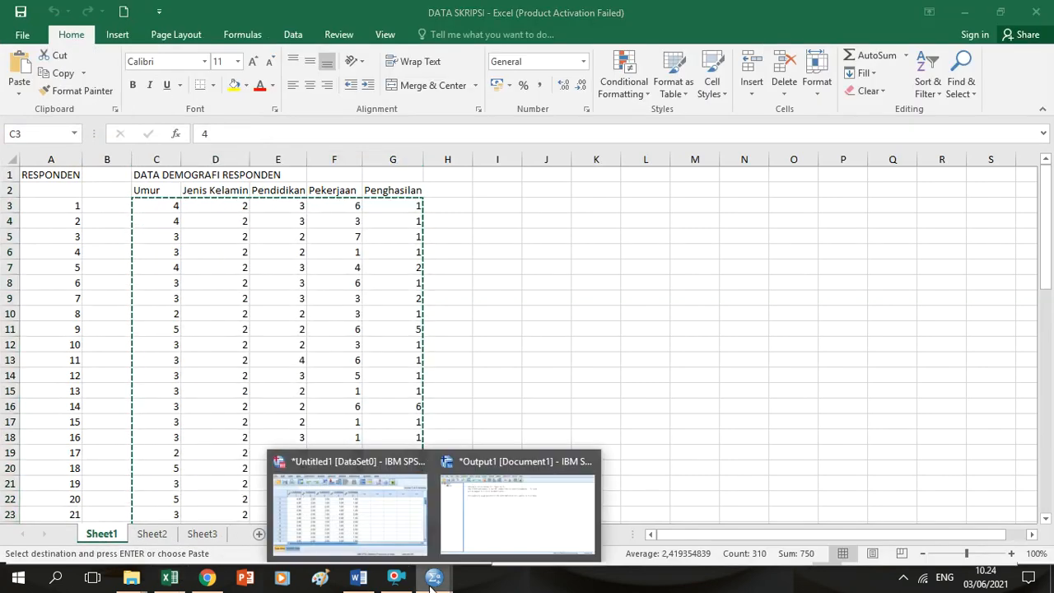
click(382, 539)
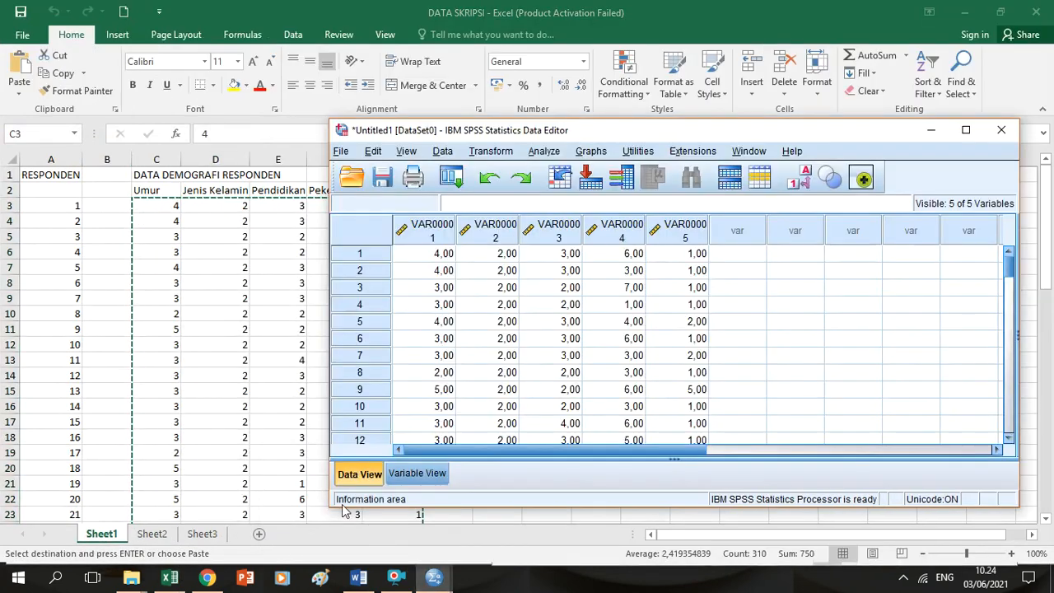
- Label the first four SPSS variables Umur, Jenis Kelamin, Pendidikan and Pekerjaan
click(424, 474)
click(648, 224)
text(Um)
key(Return)
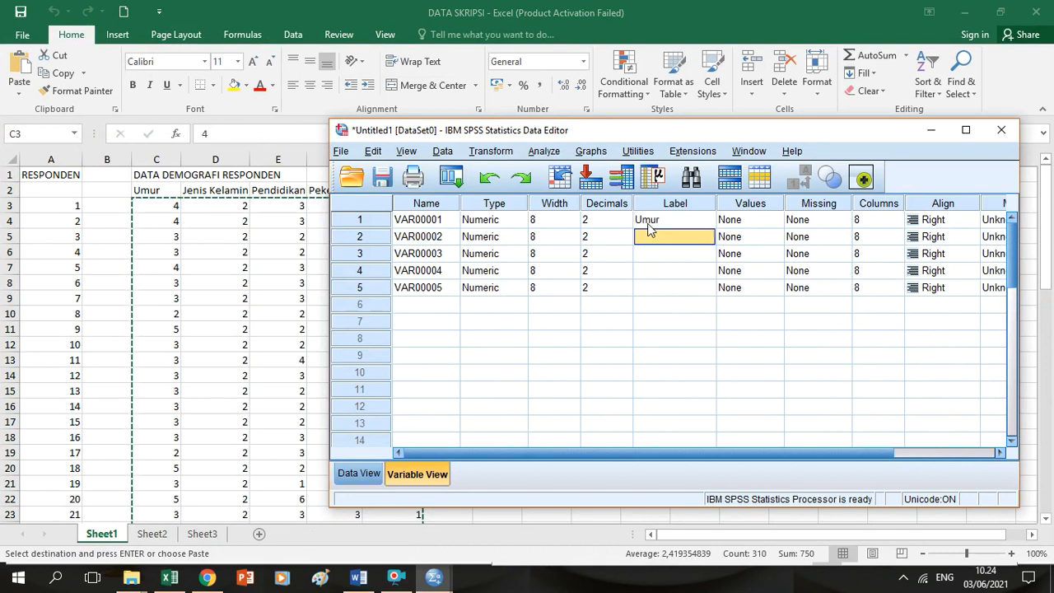
text(Jenis Kelami)
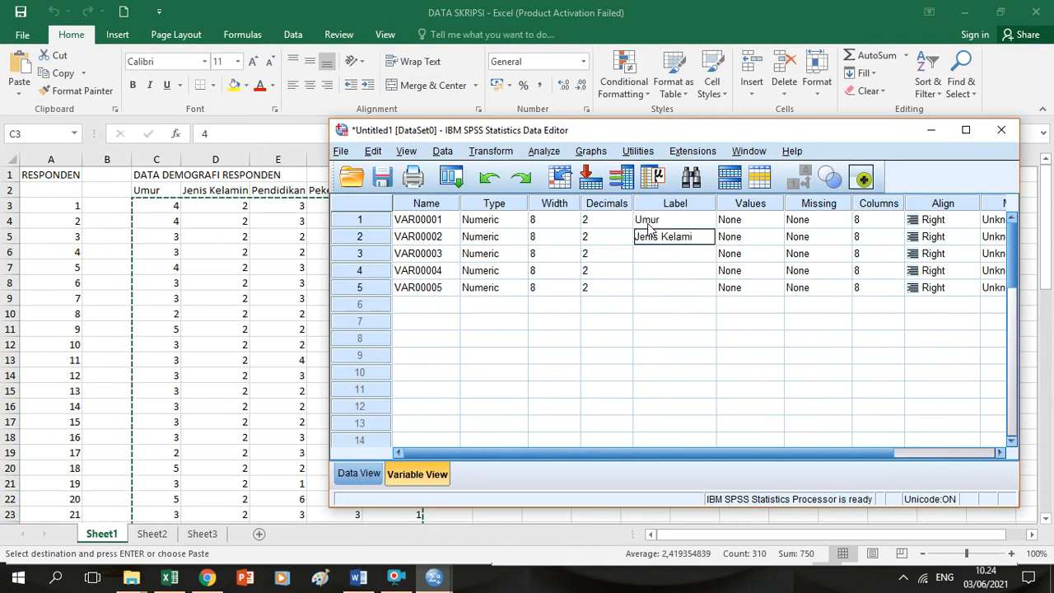
text(n)
key(Return)
text(Pe)
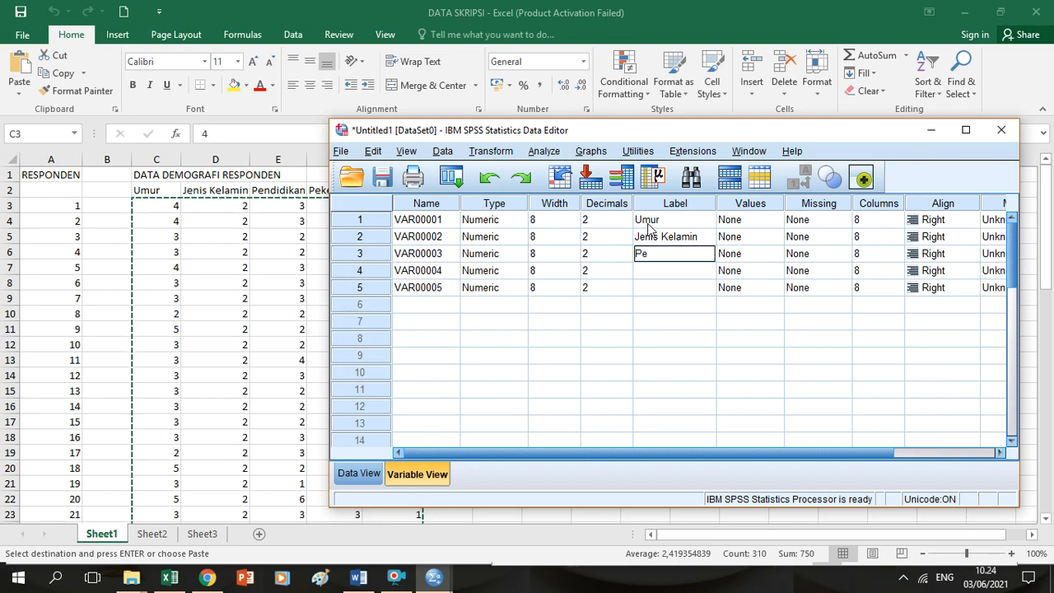
text(ndidikan)
key(Return)
text(Pekerjaa)
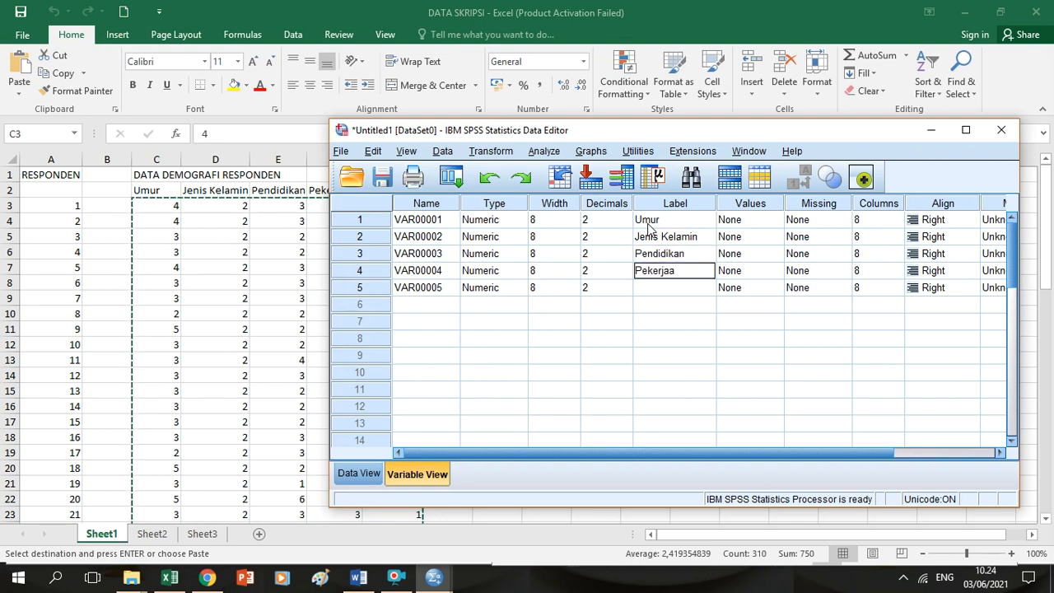
text(n)
key(Return)
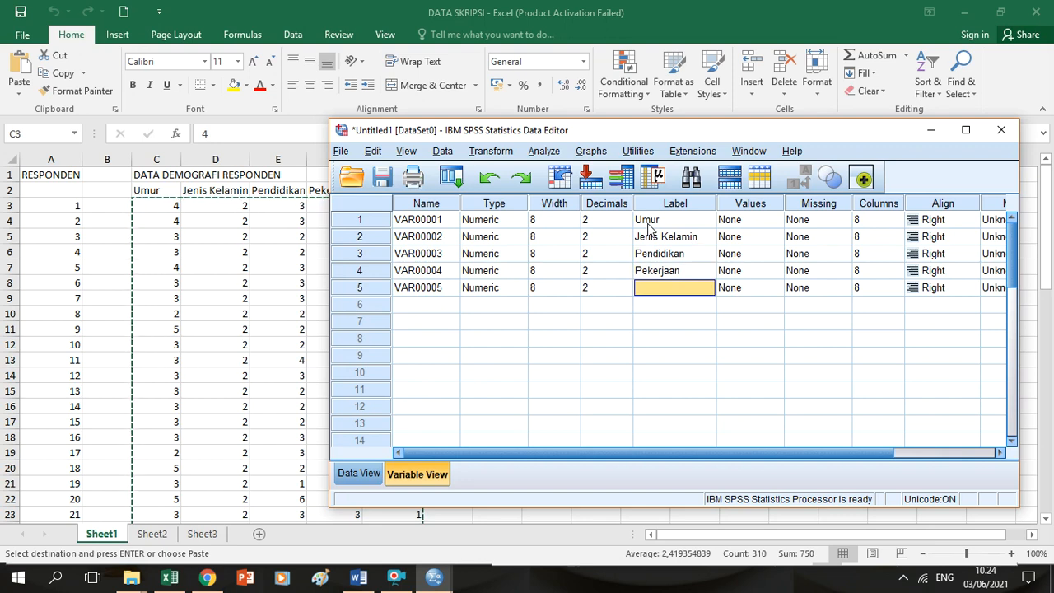
- Check the last demographic column header in Excel and label the fifth SPSS variable Penghasilan
click(258, 265)
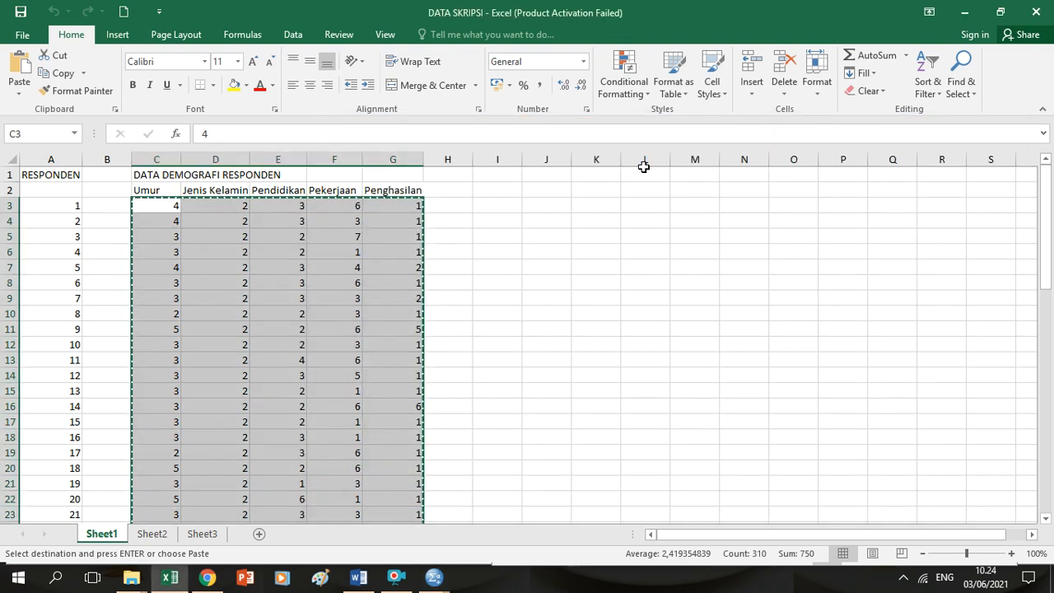
mouse_move(434, 577)
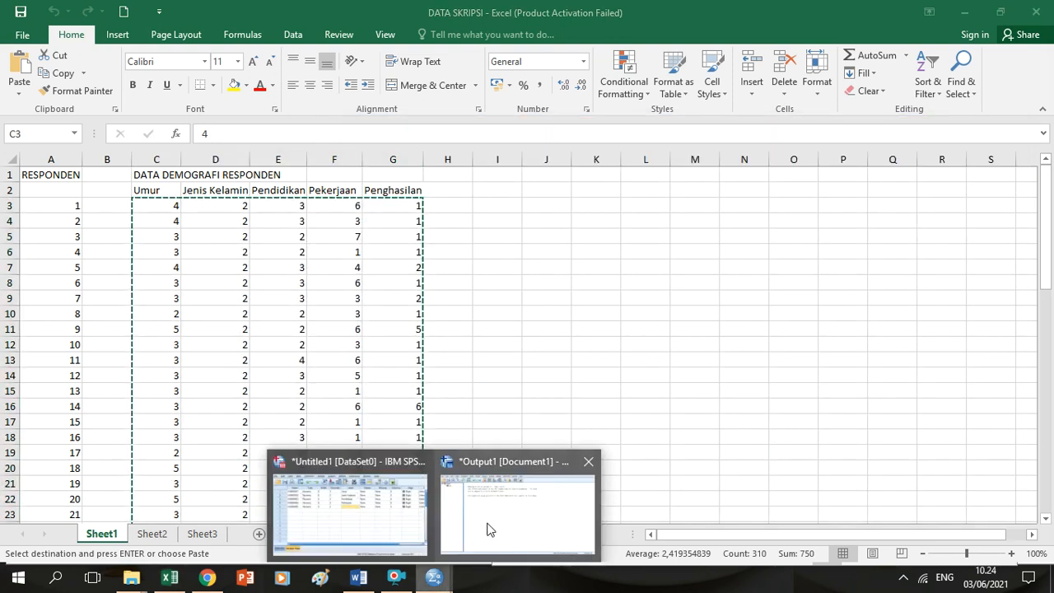
click(405, 527)
click(657, 289)
text(Penghasilan)
key(Return)
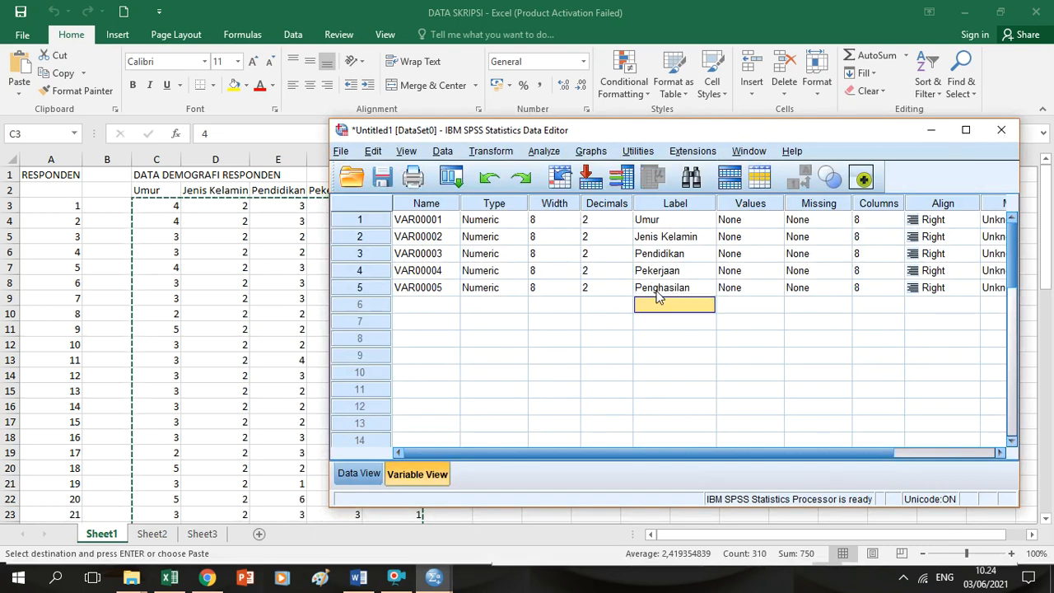
- Rename the five variables umur, jk, pendidikan, pekerjaan and penghasilan, in that order
click(445, 224)
text(umur)
key(Return)
text(jk)
key(Return)
text(p)
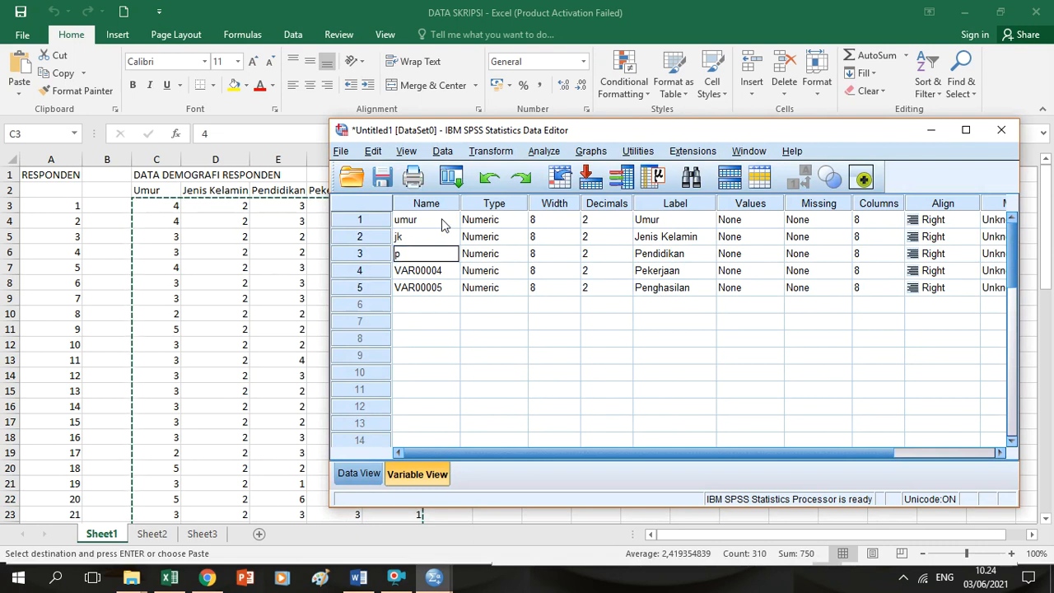
text(endidikan)
key(Return)
text(pekerjaan)
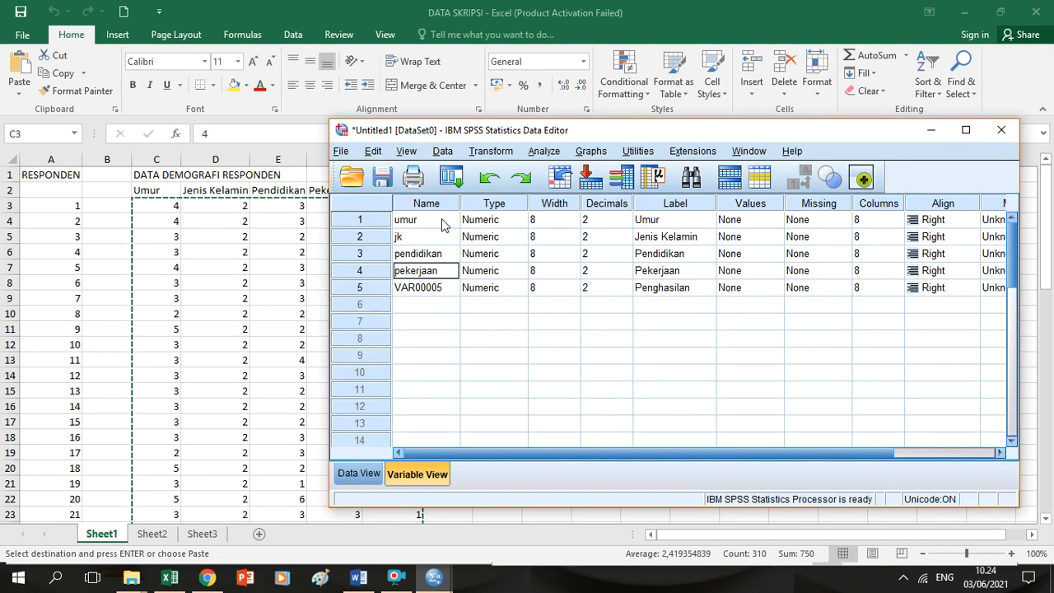
key(Return)
text(penghasilan)
key(Return)
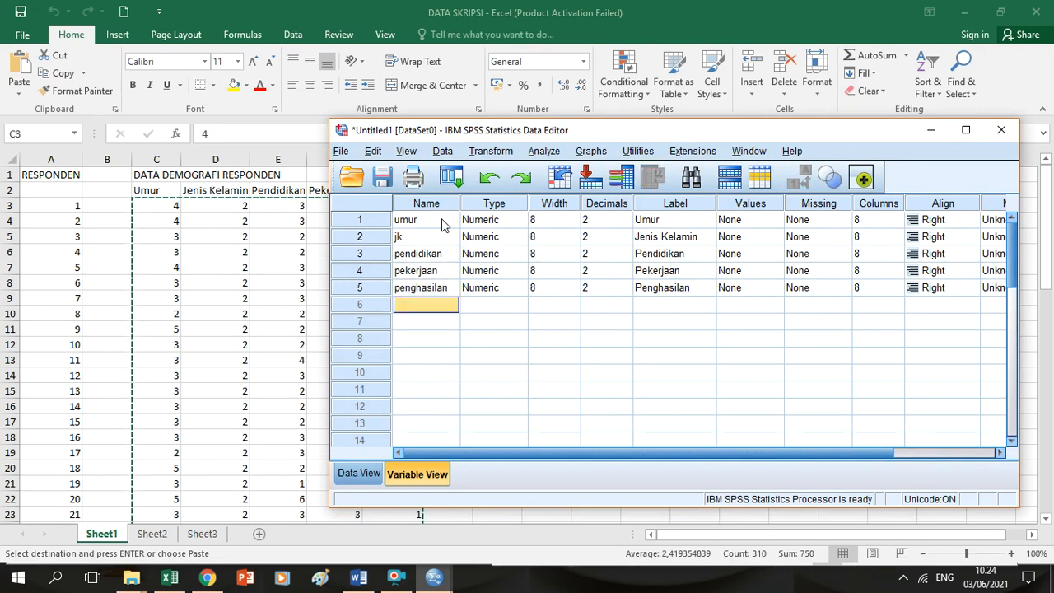
- Check the renamed columns in the SPSS data view, return to the variable definitions and open the value labels of umur
click(359, 474)
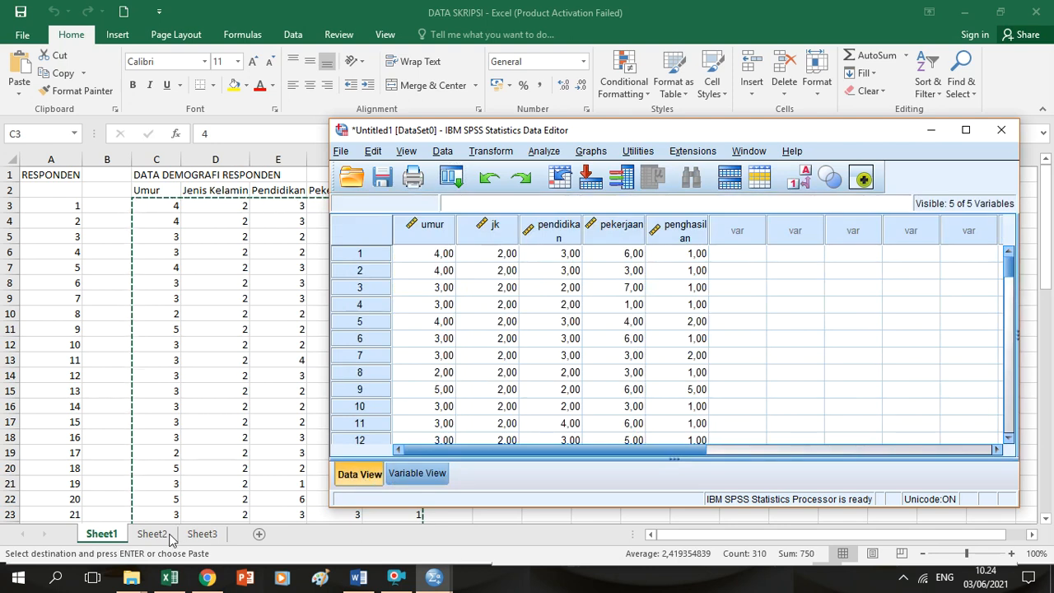
click(418, 476)
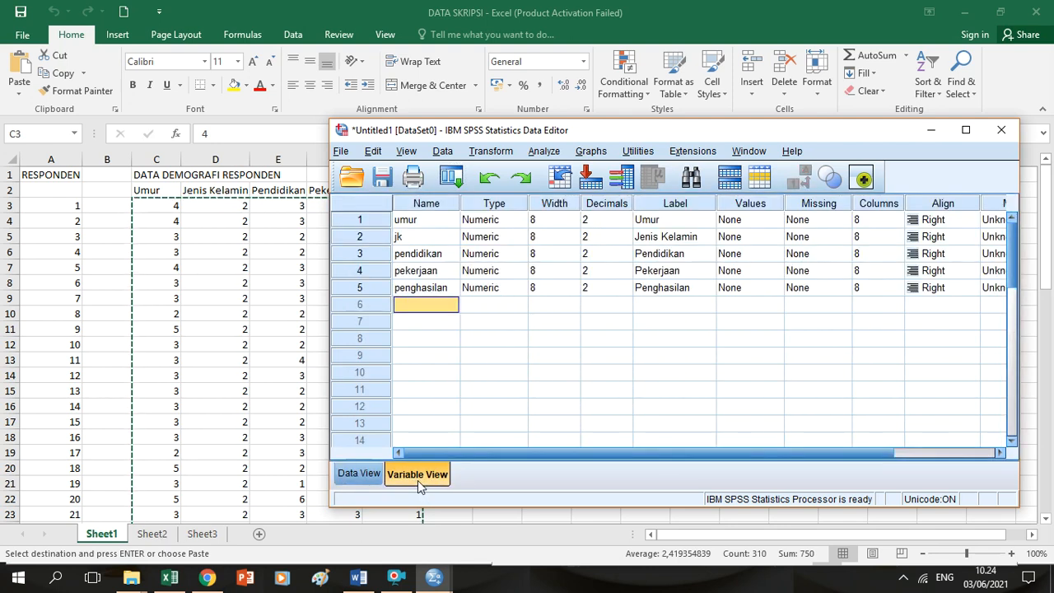
click(764, 222)
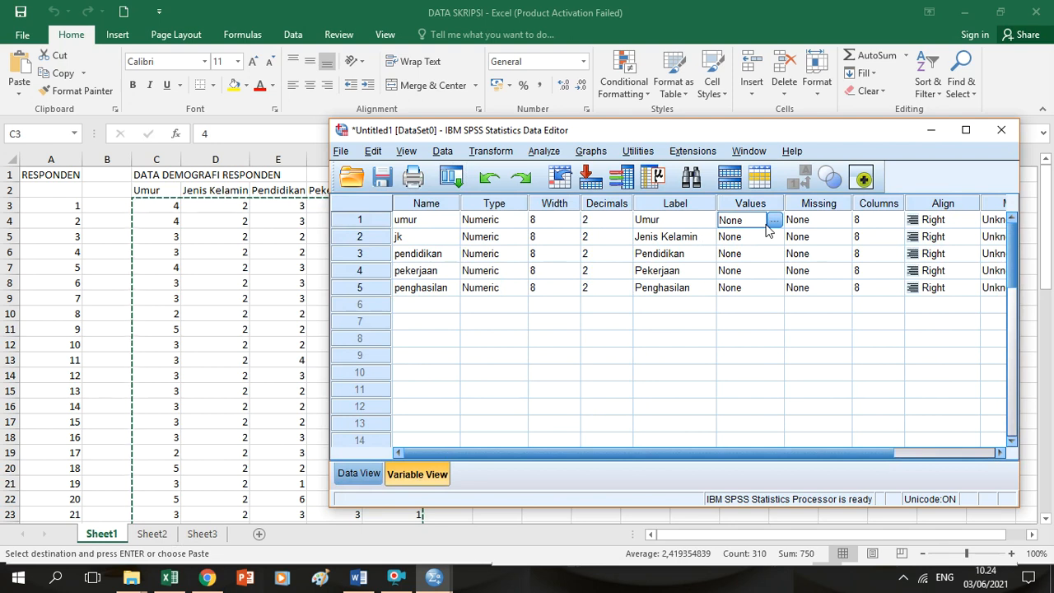
click(774, 220)
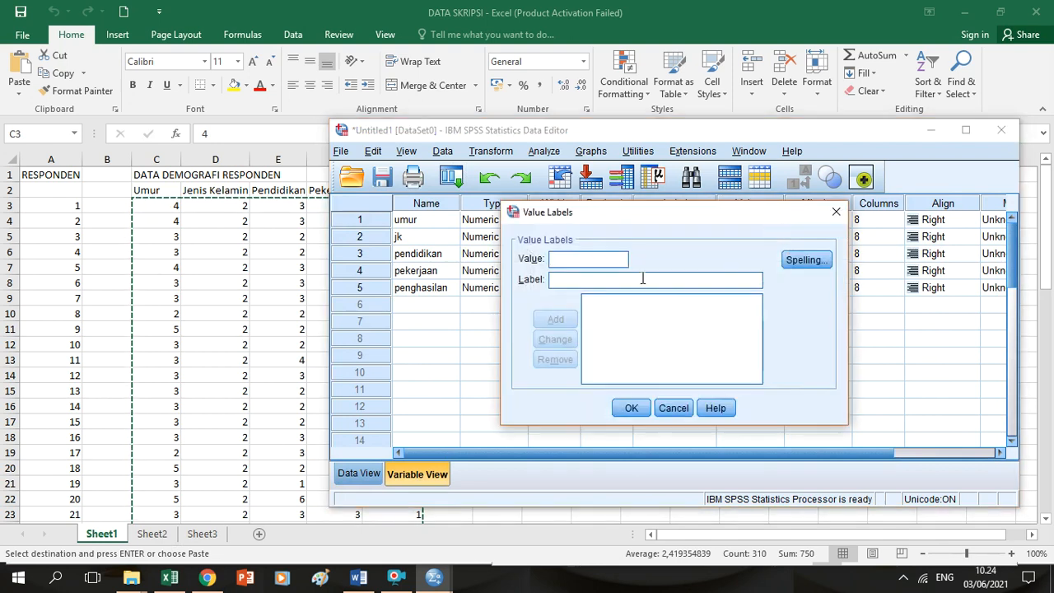
- Switch to the Word proposal and place its window beside the SPSS Value Labels dialog, keeping the Hasil Ukur categories readable
click(358, 578)
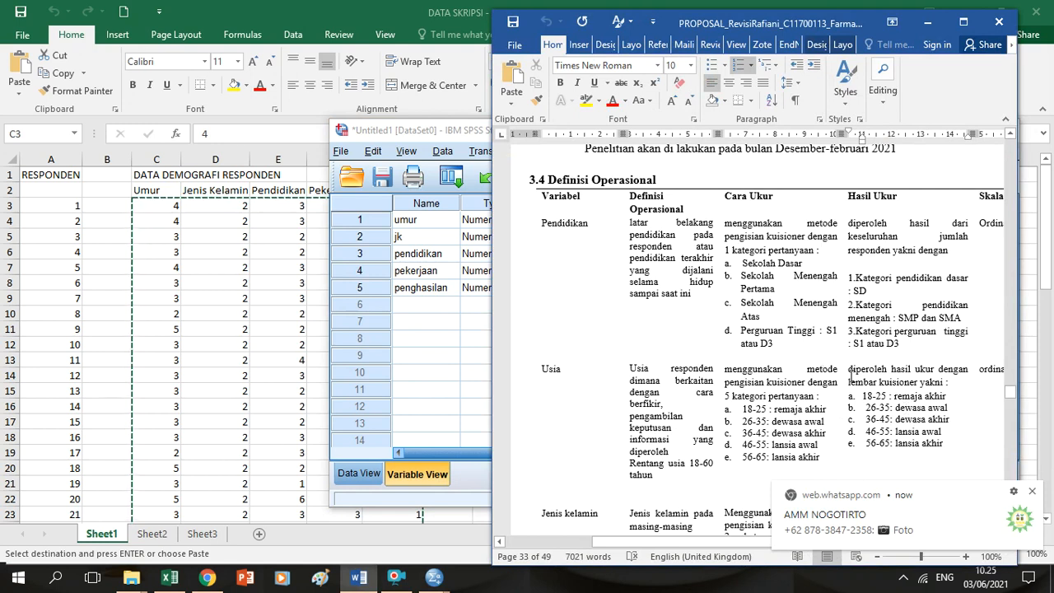
click(452, 132)
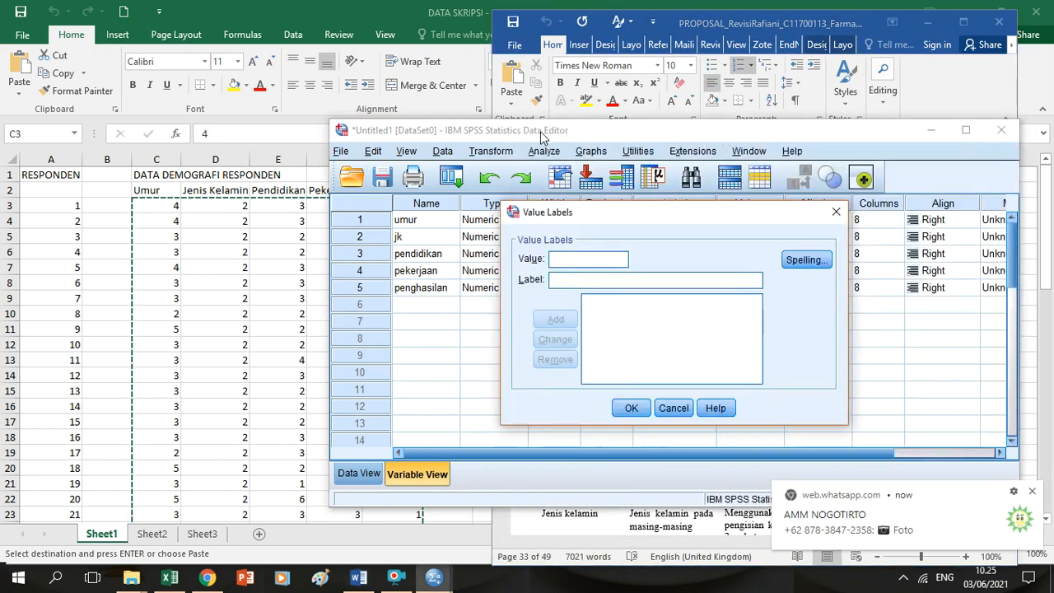
double_click(807, 31)
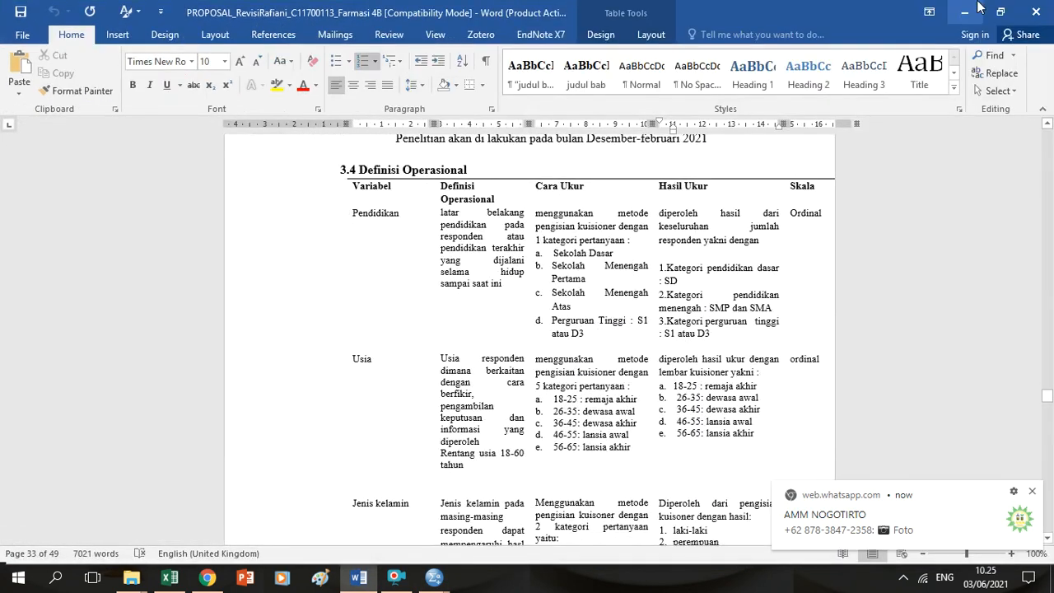
click(1000, 11)
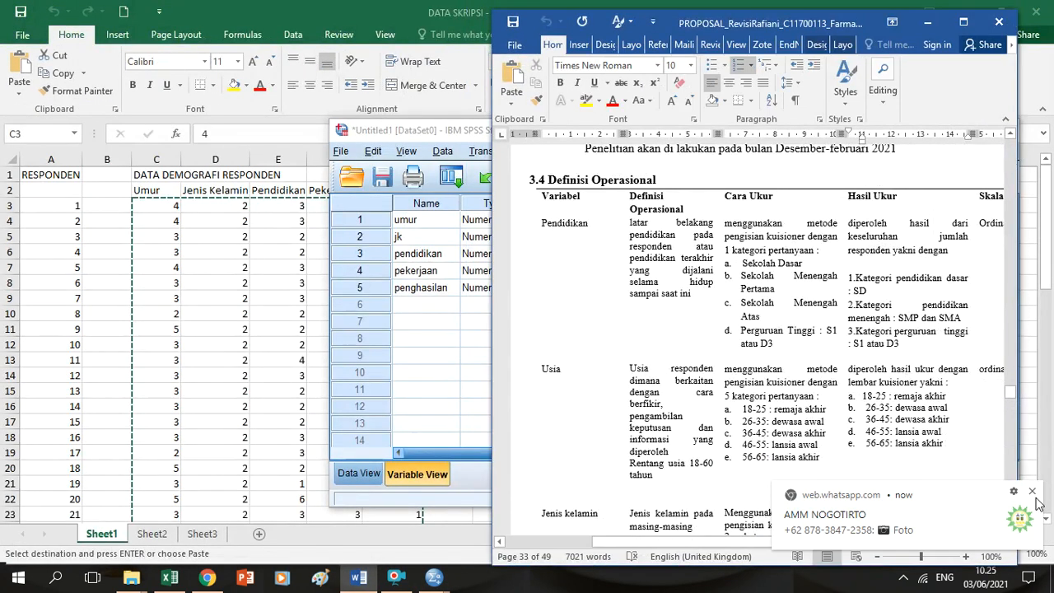
click(1033, 493)
drag(840, 26, 156, 38)
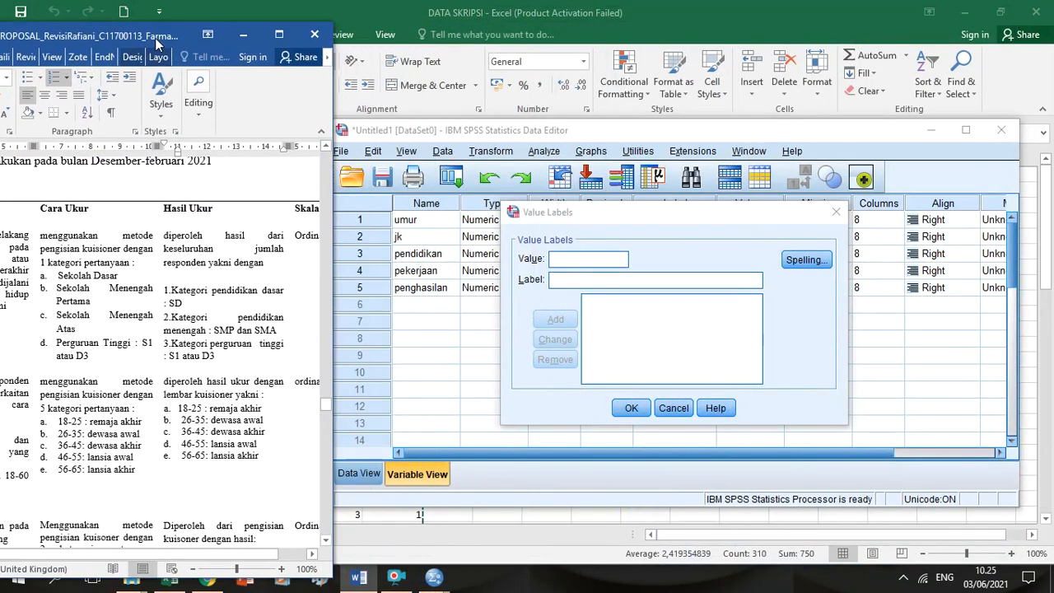
- Add the umur value labels 1 = Remaja Akhir (18-25) and 2 = Dewasa awal (26-35)
click(568, 259)
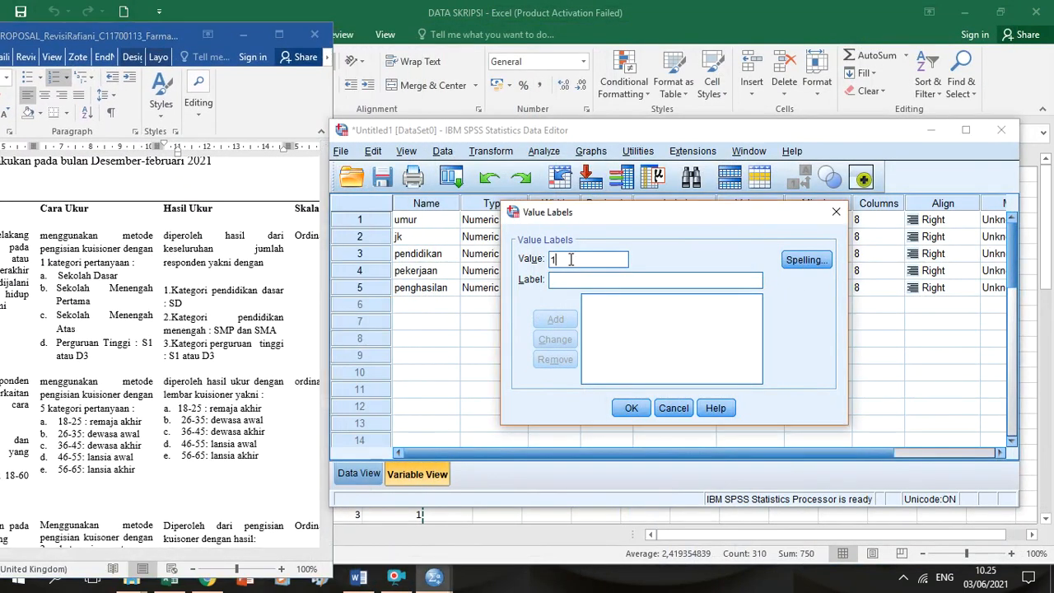
text(Re)
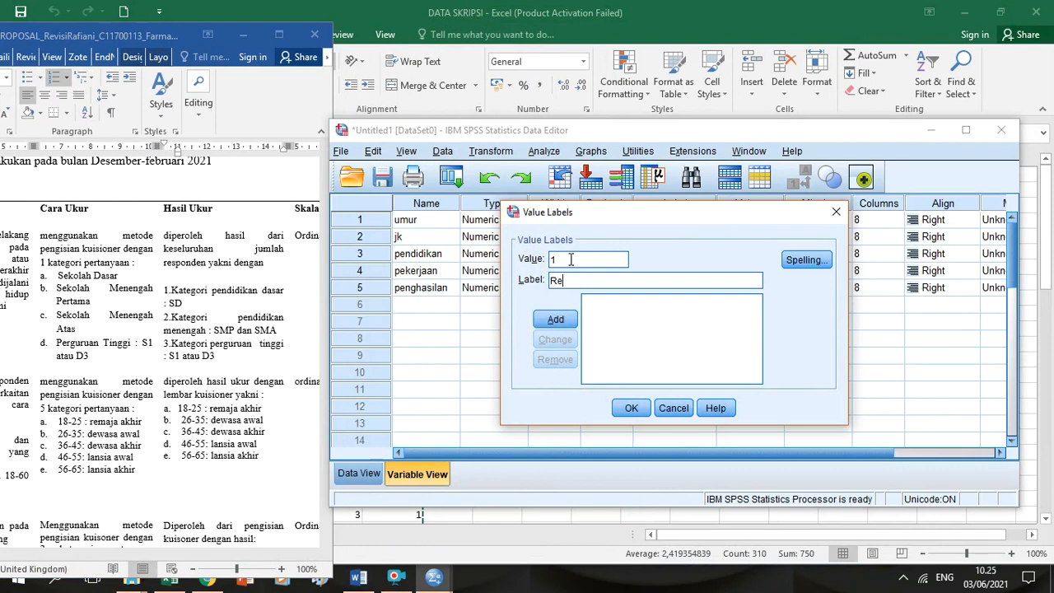
text(maja Akhir)
text(18-25)
click(571, 320)
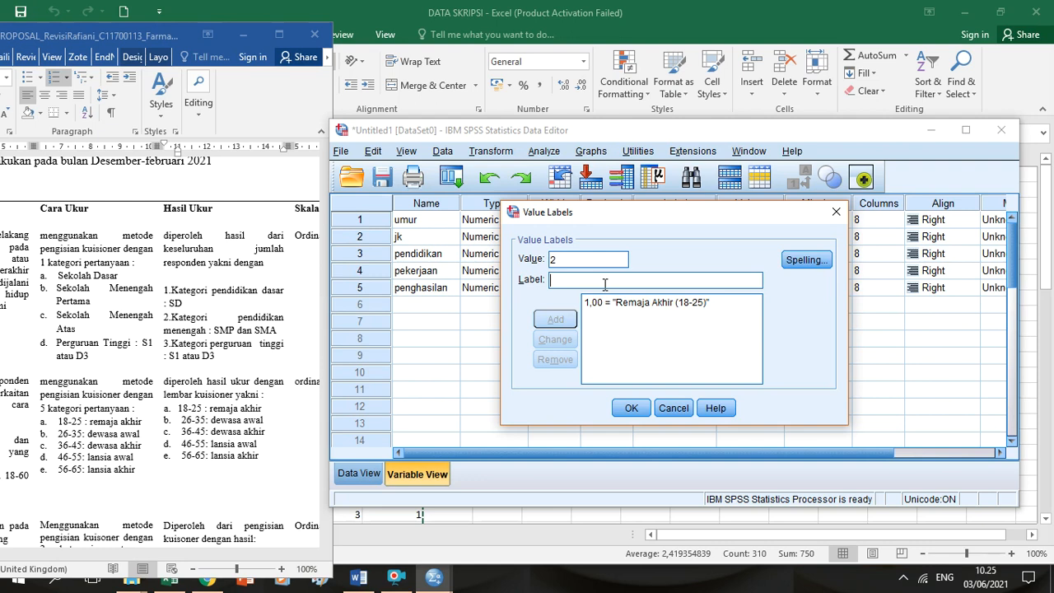
click(605, 281)
text(Dewasa )
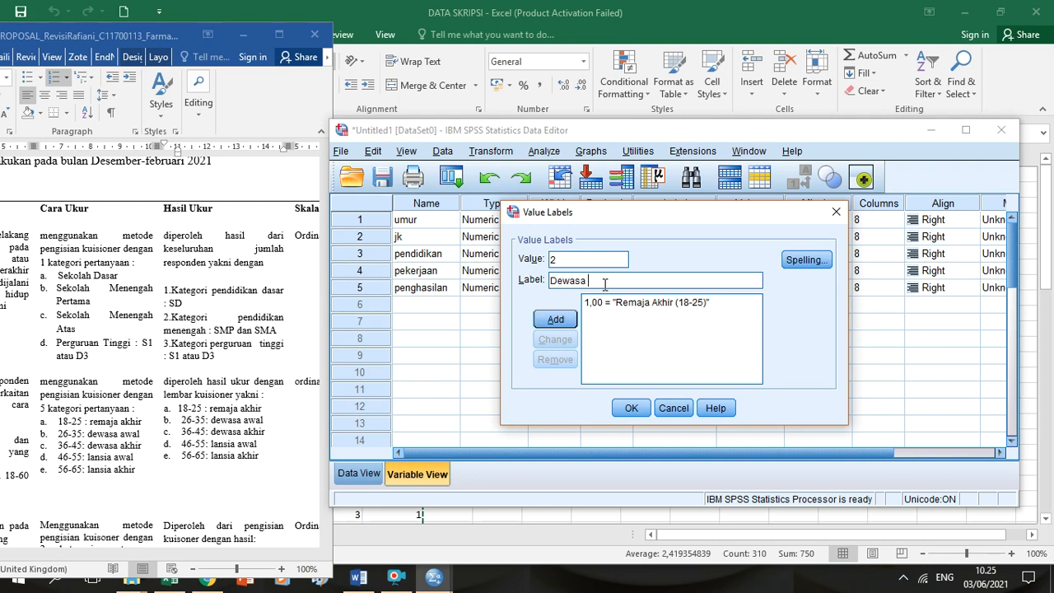
text(awal (26-35))
click(557, 320)
- Add the umur value labels 3 = Dewasa Akhir (36-45) and 4 = Lansia awal (46-55)
text(3)
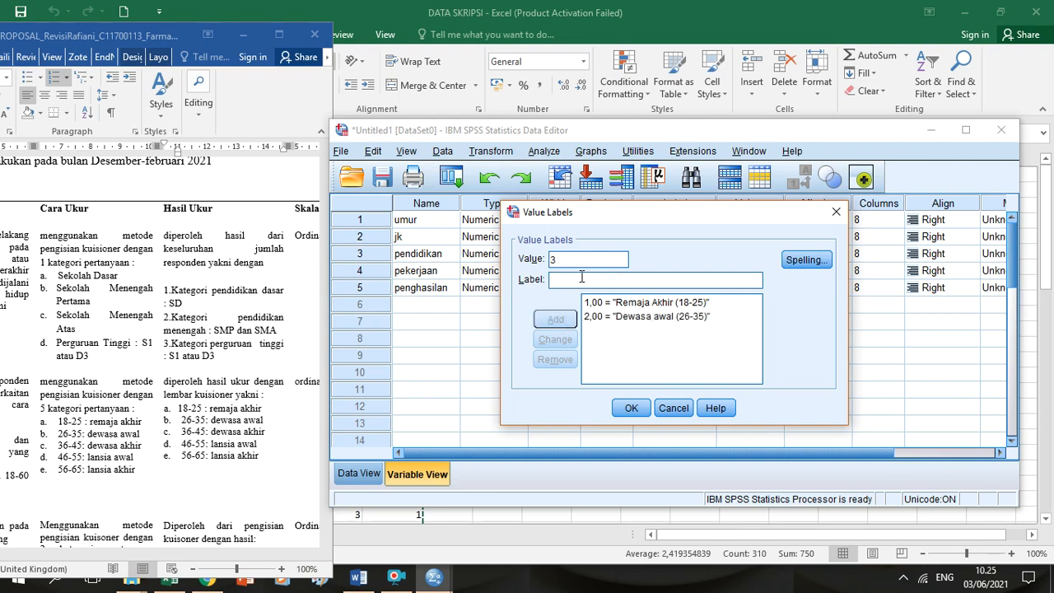
text(,00 = "D)
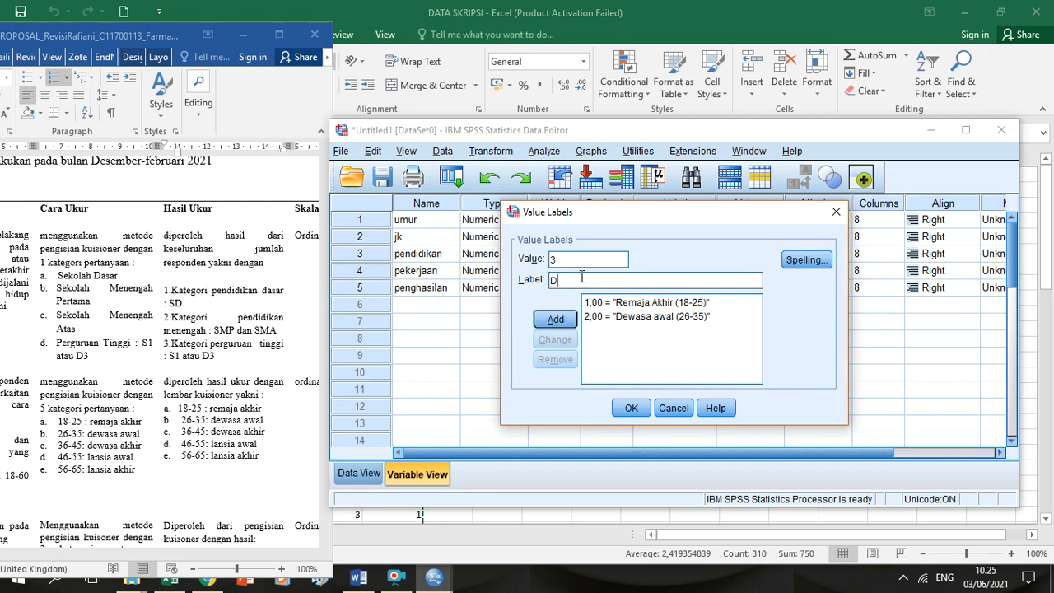
text(ewasa Akhir (36-45))
click(549, 320)
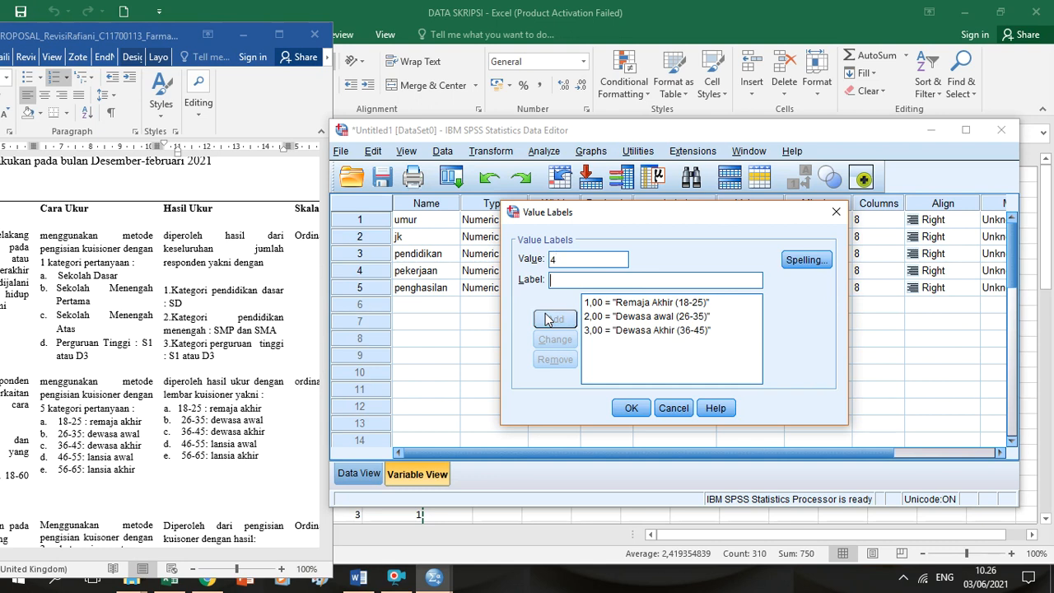
text(Lansia awal (46-55)
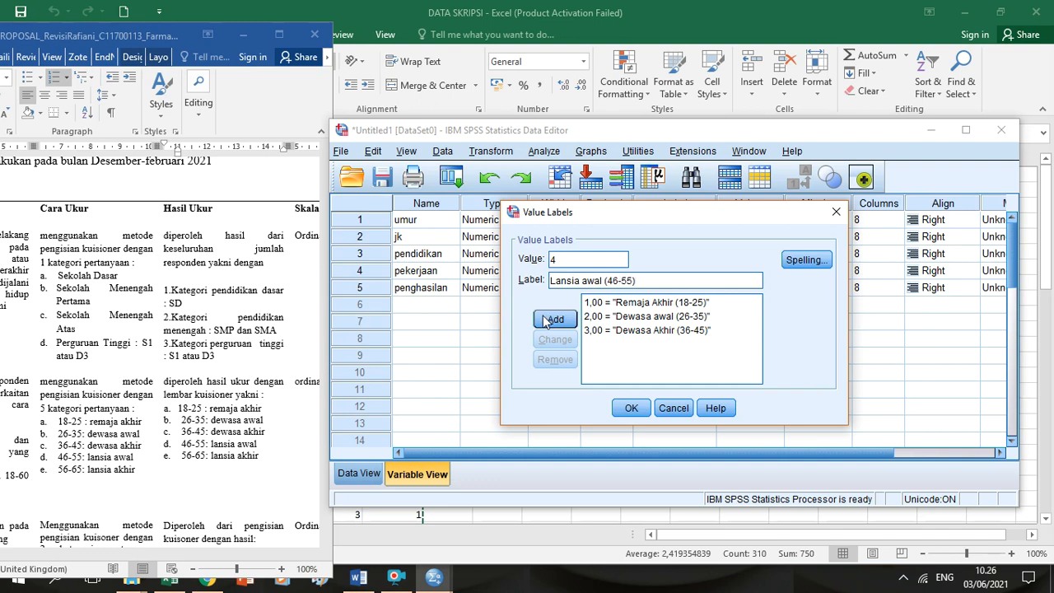
click(544, 320)
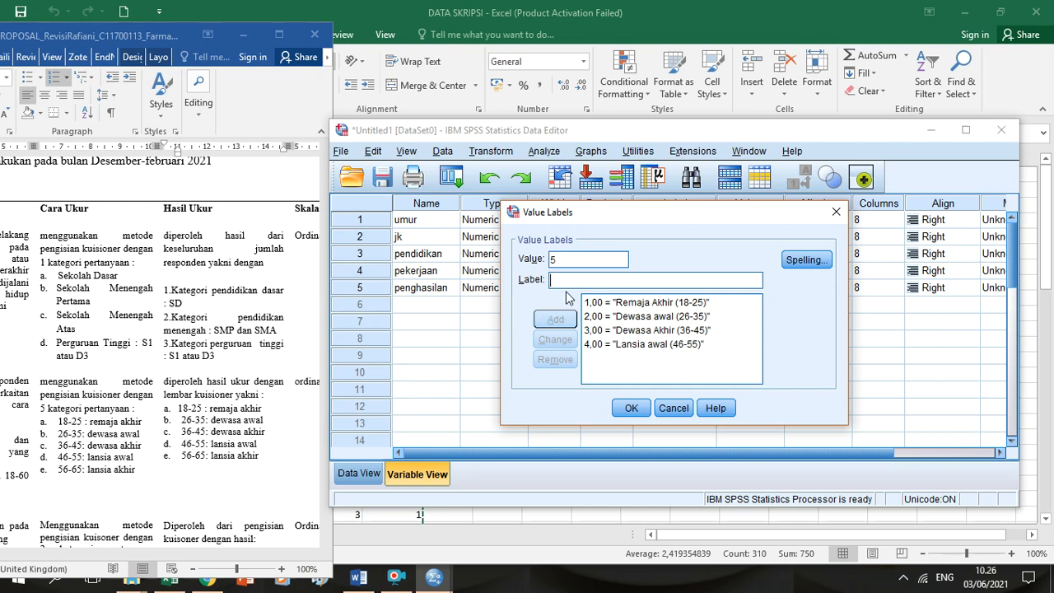
- Add the umur value label 5 = Lansia akhir (56-65) and apply the set of age labels
text(Lansia akhir)
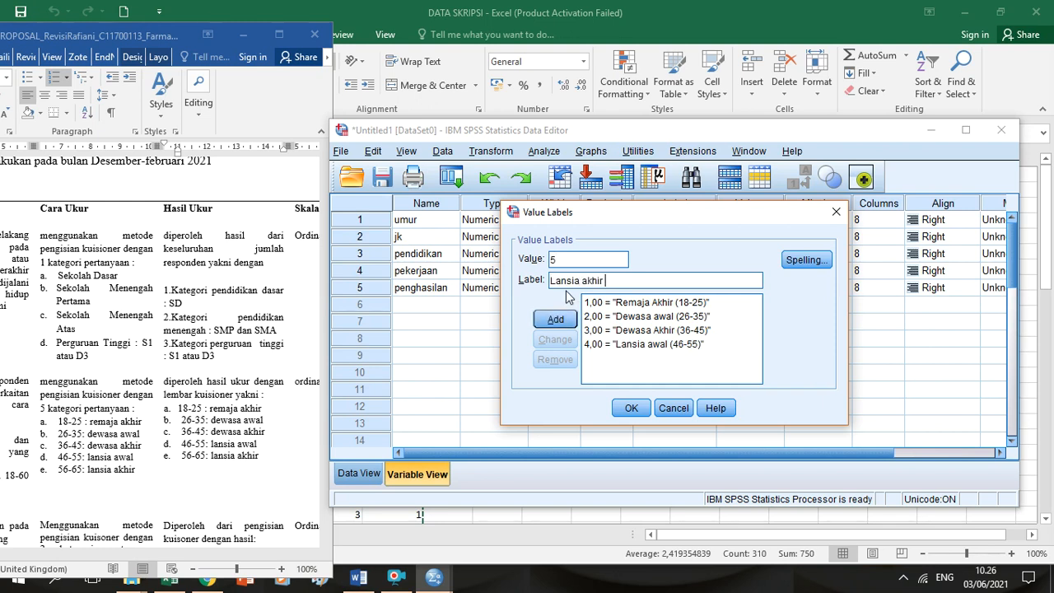
text( (56-65)
click(566, 321)
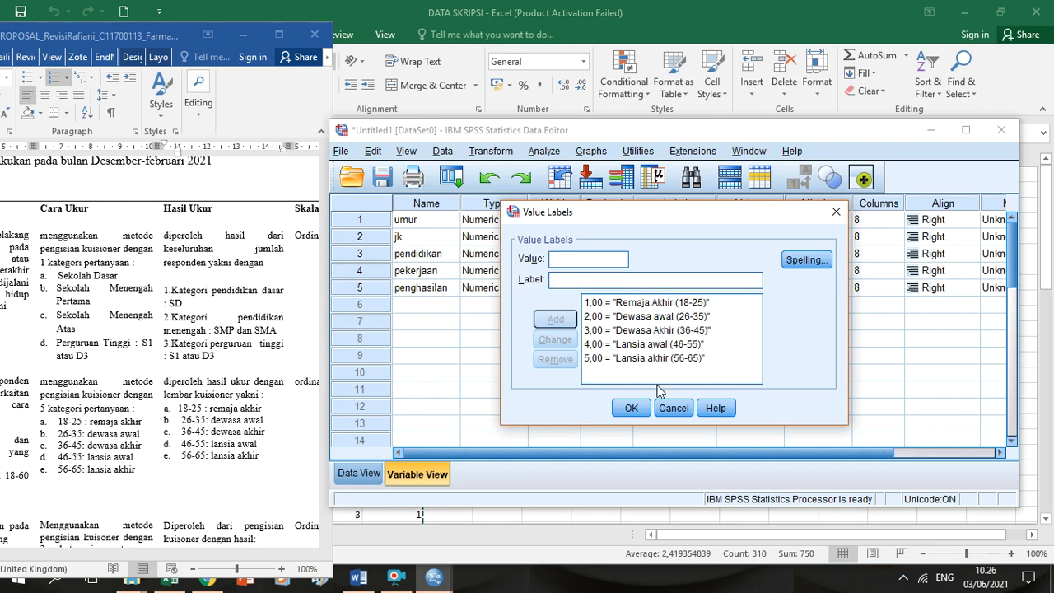
click(631, 407)
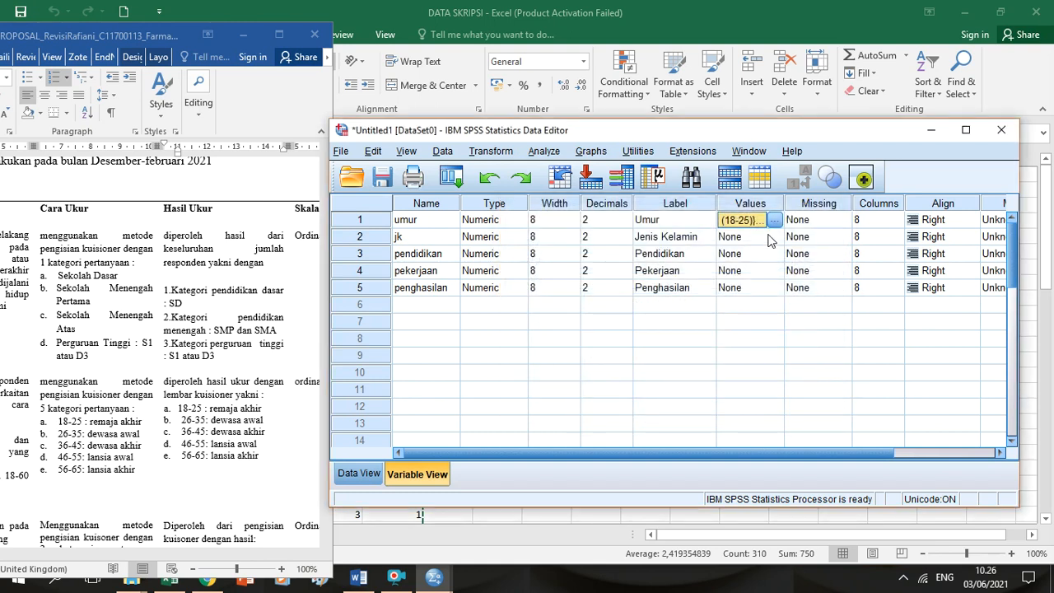
- Define the value labels of jk as 1 = Laki-laki and 2 = Perempuan
click(766, 238)
click(772, 240)
text(1)
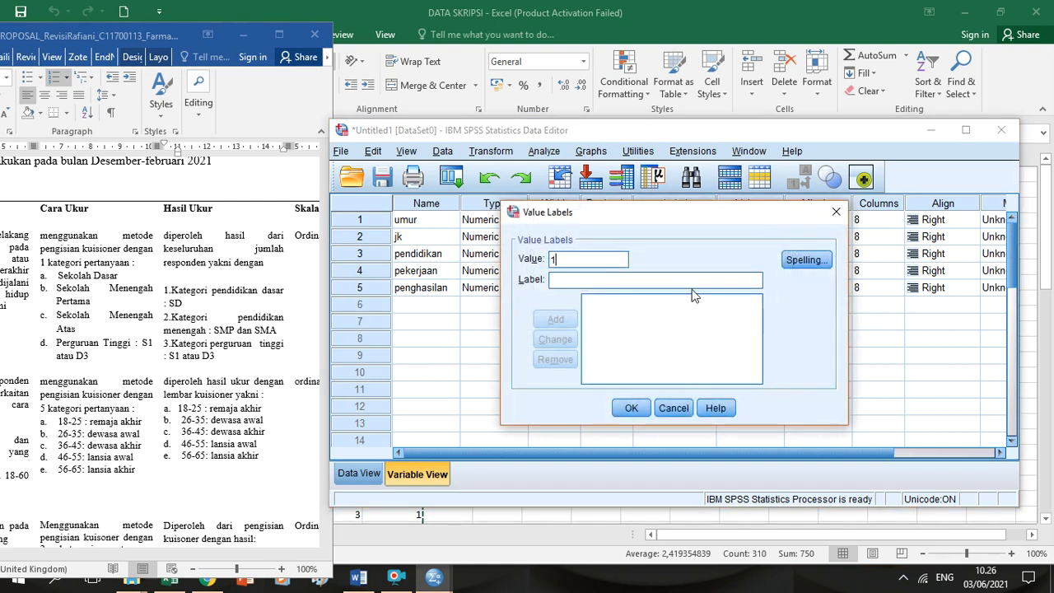
click(692, 286)
text(Laki-laki)
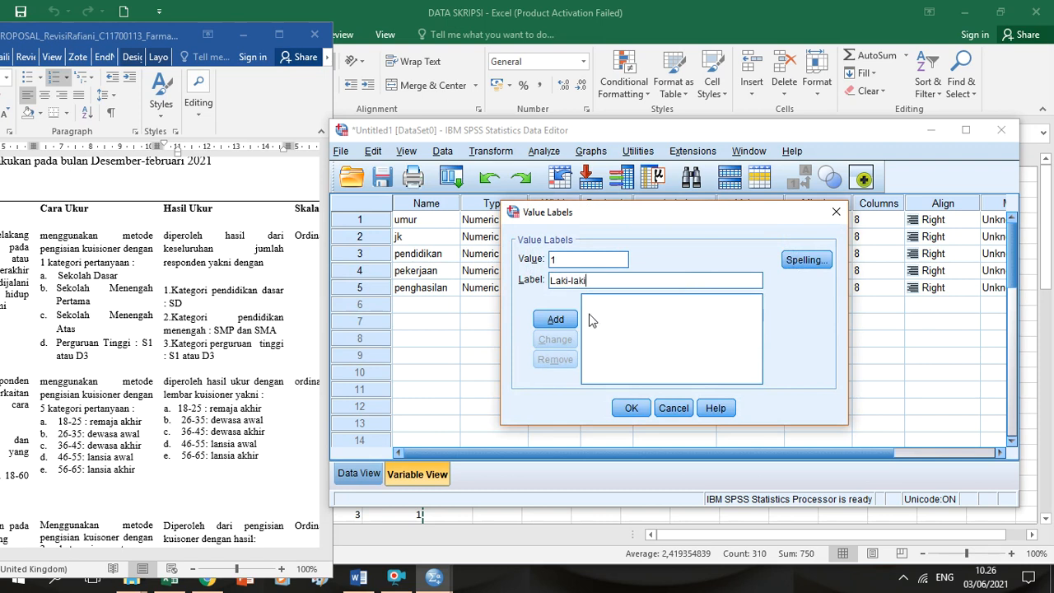
click(555, 319)
text(2)
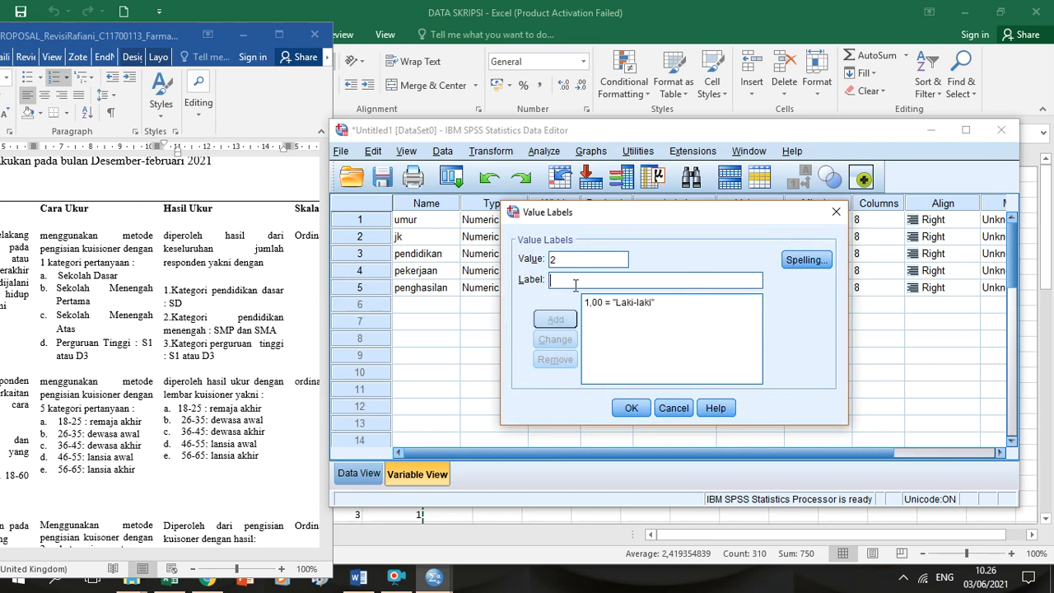
text(Perempuan)
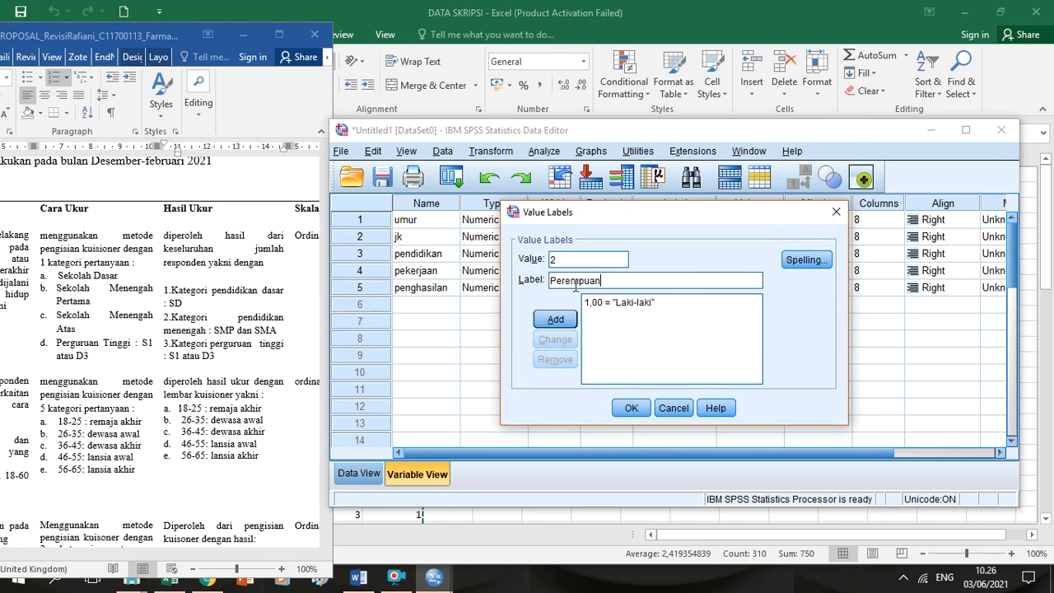
click(555, 319)
click(631, 407)
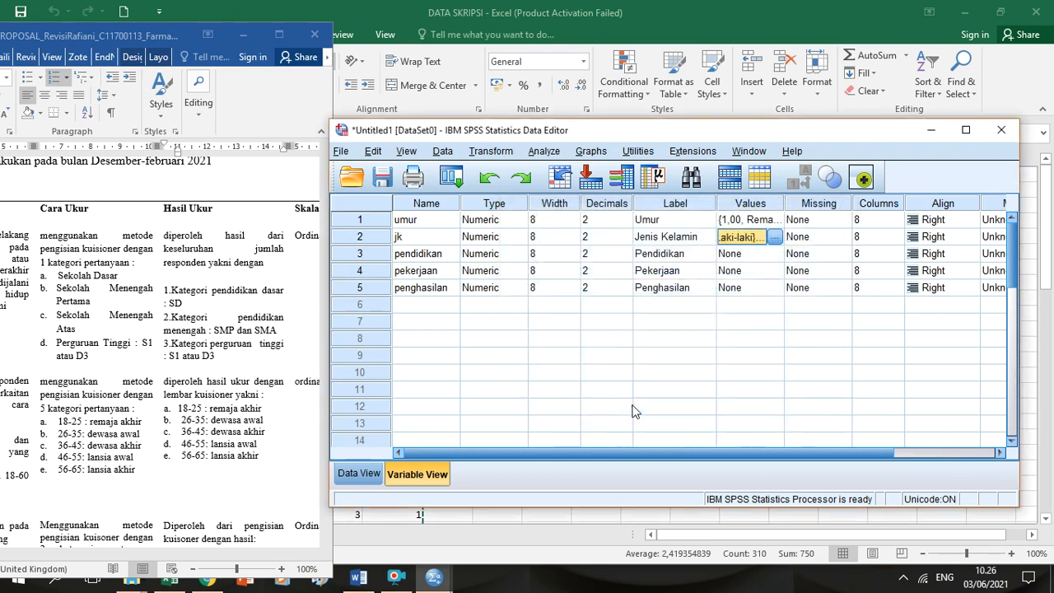
- Add the pendidikan value labels 1 = Pendidikan dasar (SD) and 2 = Pendidikan Menengah (SMP dan SMA)
click(790, 256)
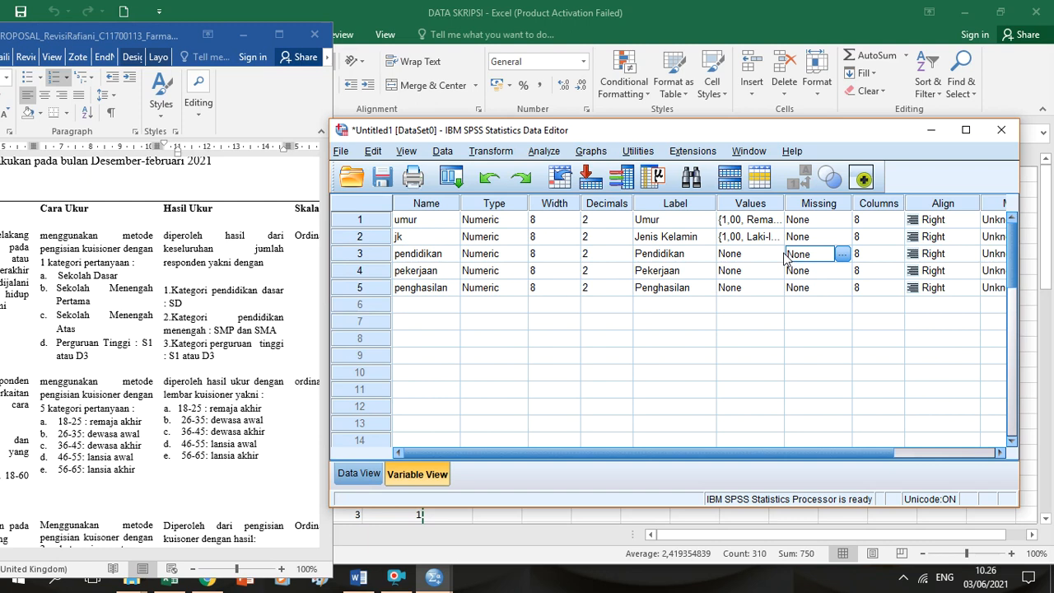
click(782, 257)
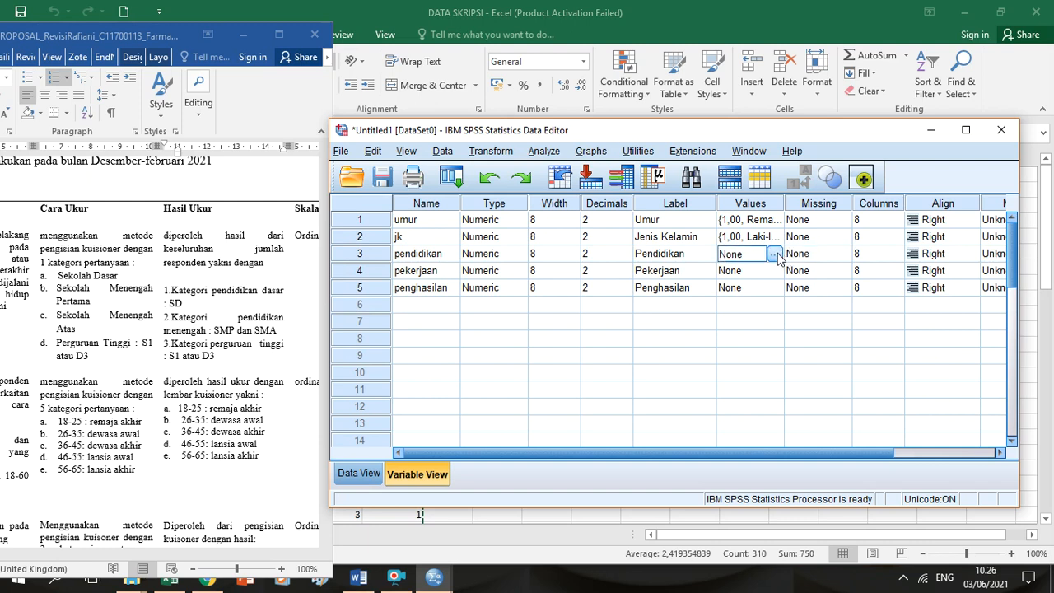
click(774, 255)
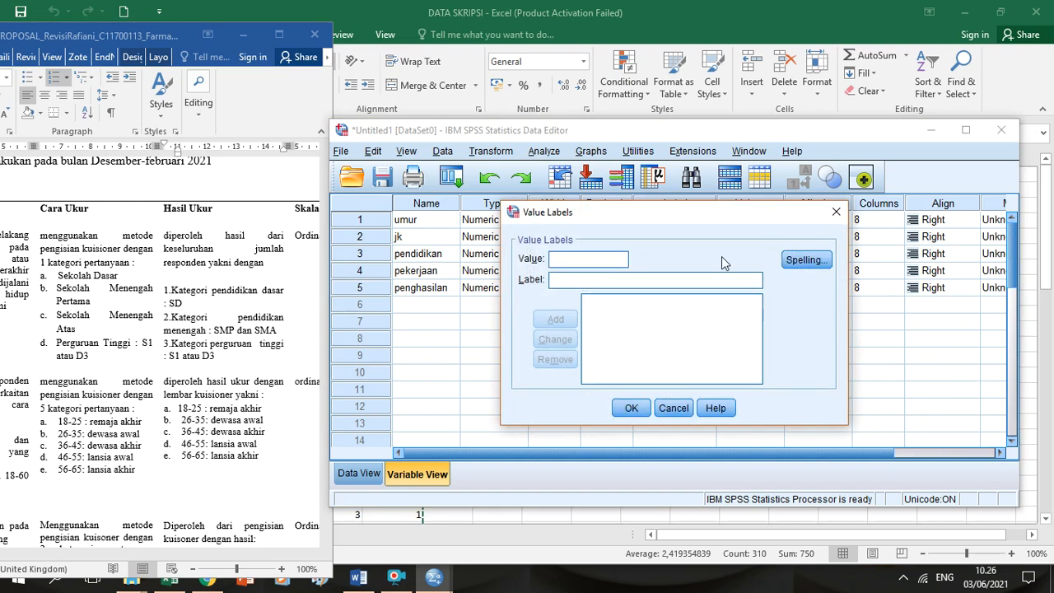
text(1,00 = "P)
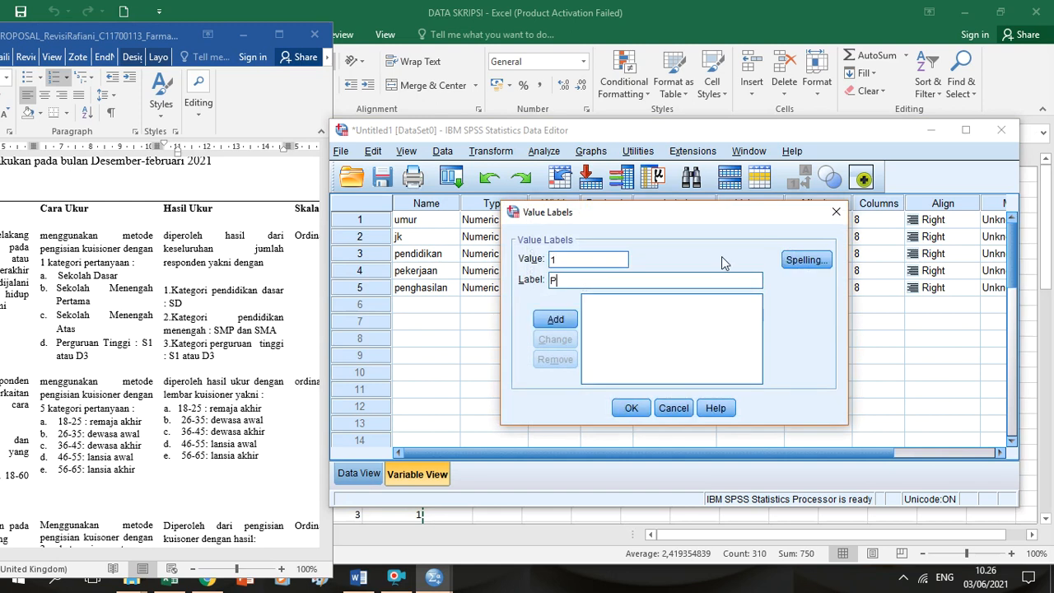
text(endidikan dasar (SD))
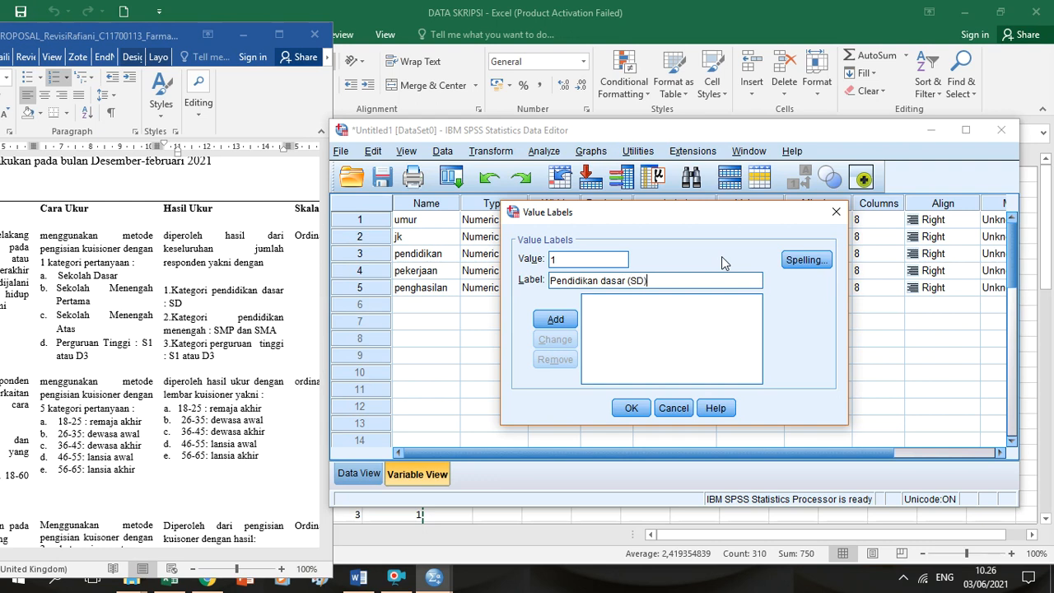
click(568, 322)
text(2)
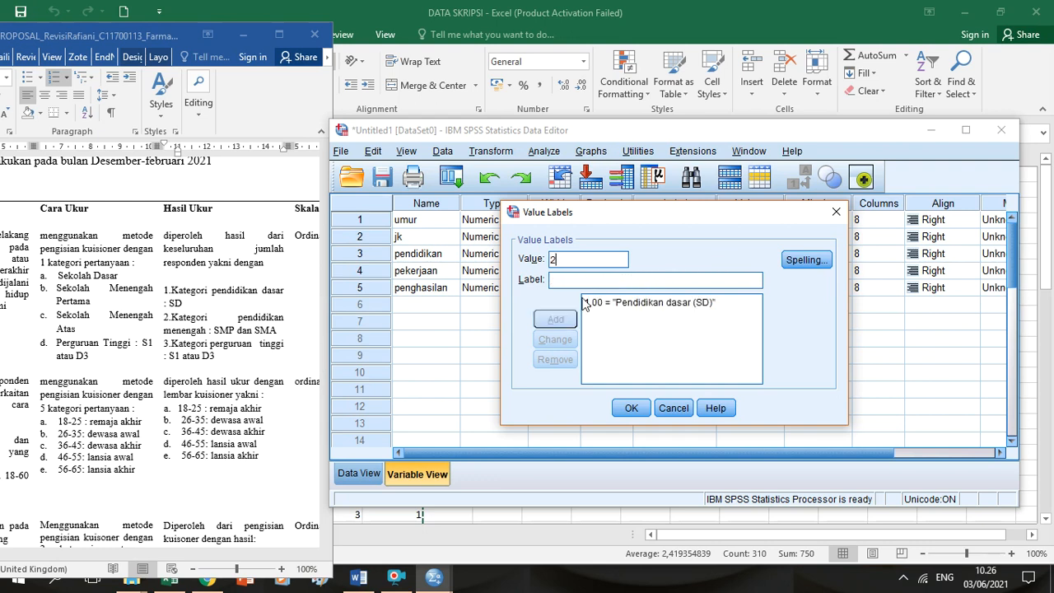
text(Pendikan Mene)
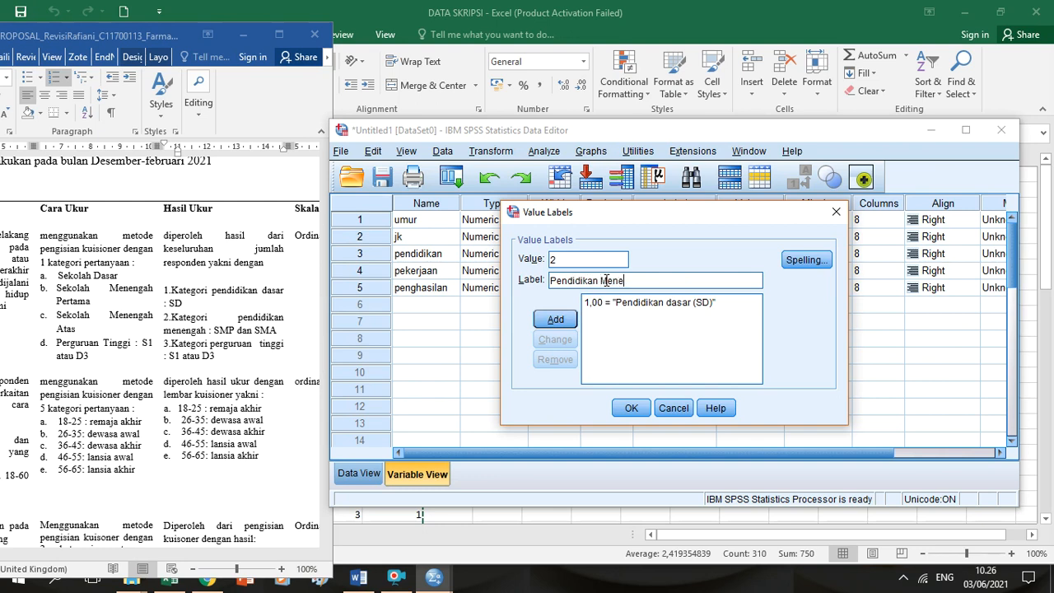
text(ngah (SMP dan SMA)
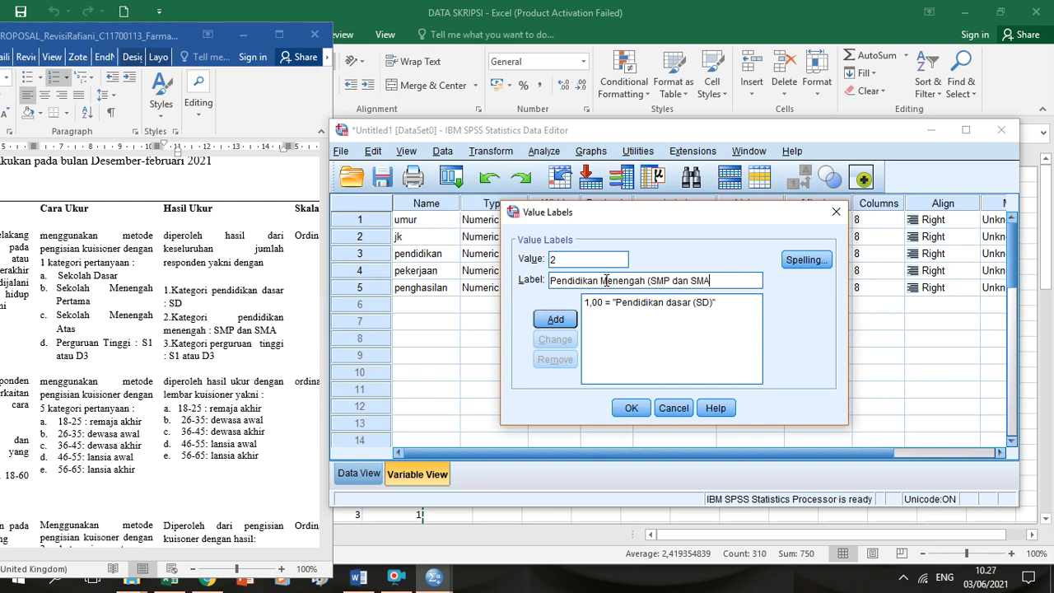
click(566, 321)
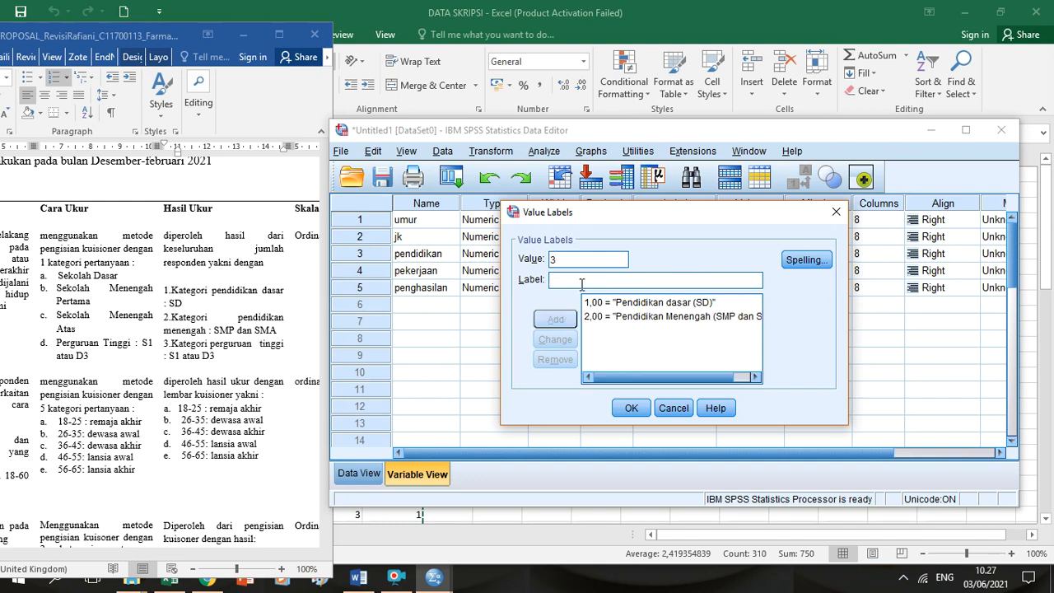
- Add the pendidikan value label 3 = Perguruan tinggi (S1 / D3) and apply the set of education labels
click(581, 283)
text(Pendid)
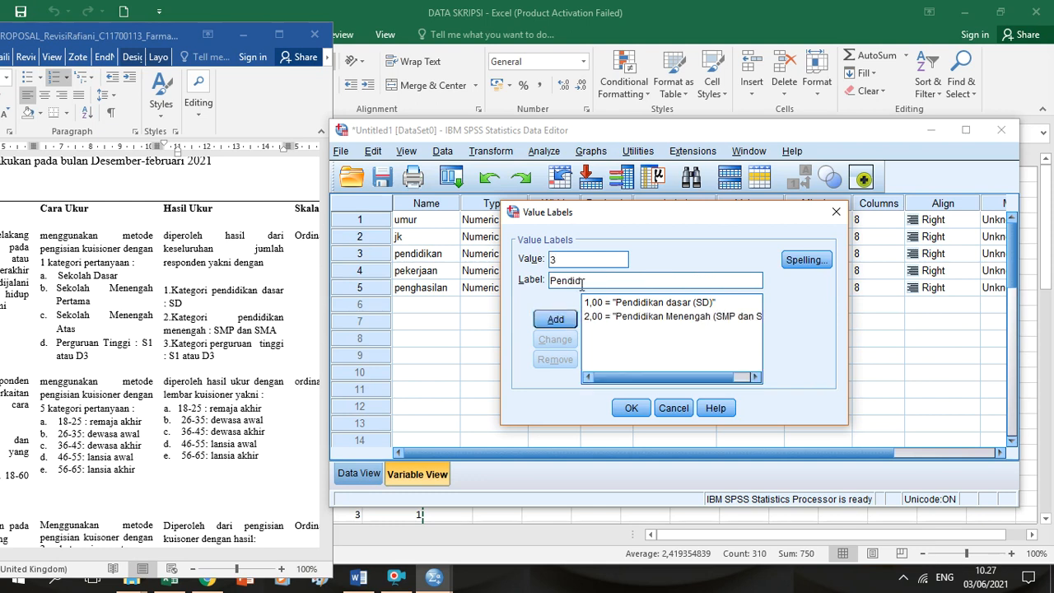
key(BackSpace)
key(BackSpace)
key(BackSpace)
key(BackSpace)
text(rguruan tinn)
text(gi (S1 / D3))
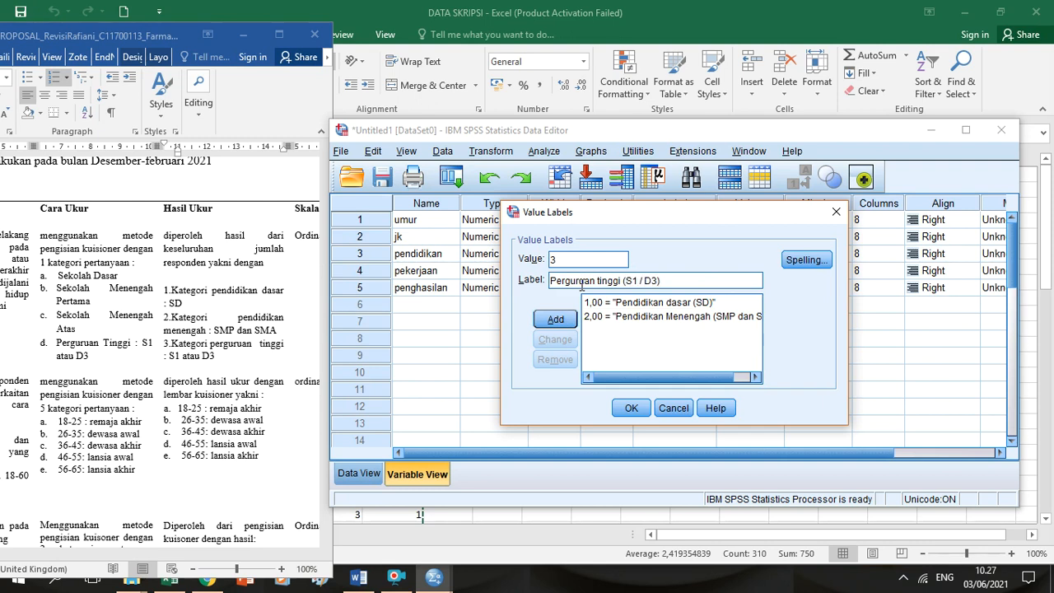
click(556, 320)
click(623, 409)
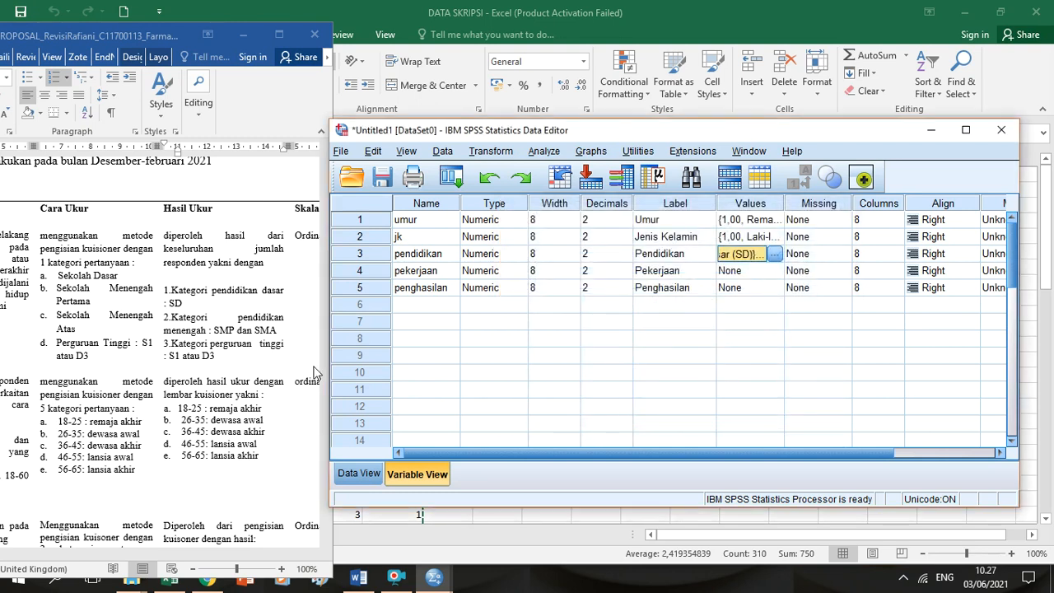
- Look up the answer options for Pekerjaan and Penghasilan in the questionnaire of the Word proposal
click(233, 405)
scroll(323, 430, down, 8)
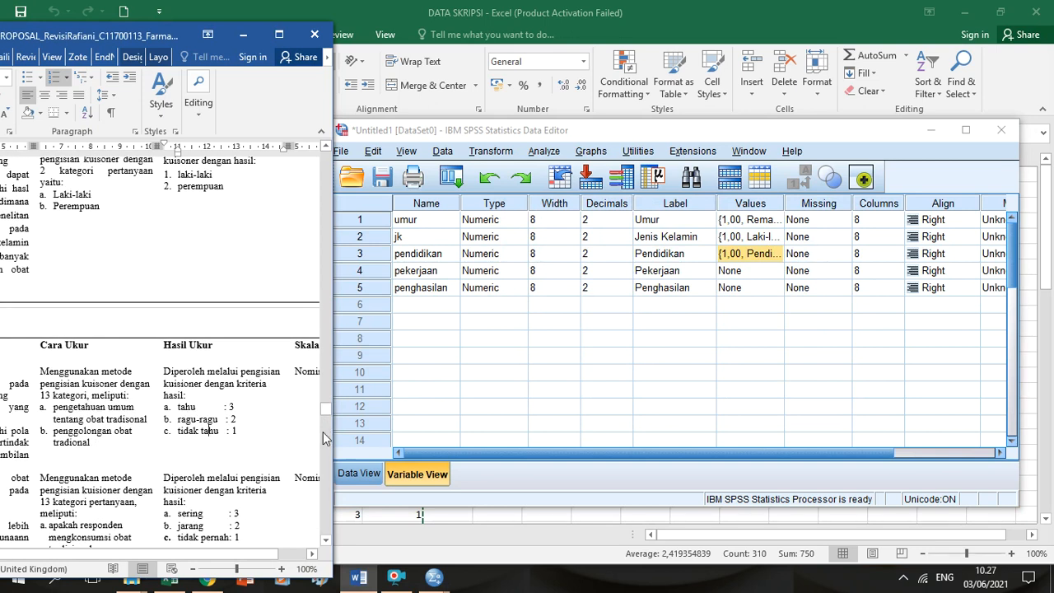
scroll(323, 438, up, 8)
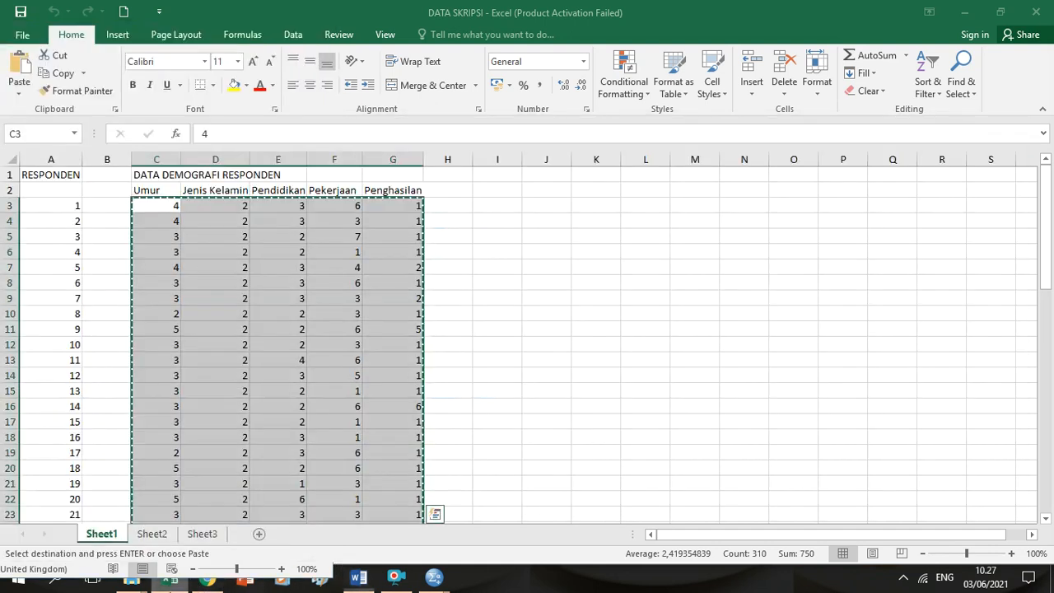
click(169, 581)
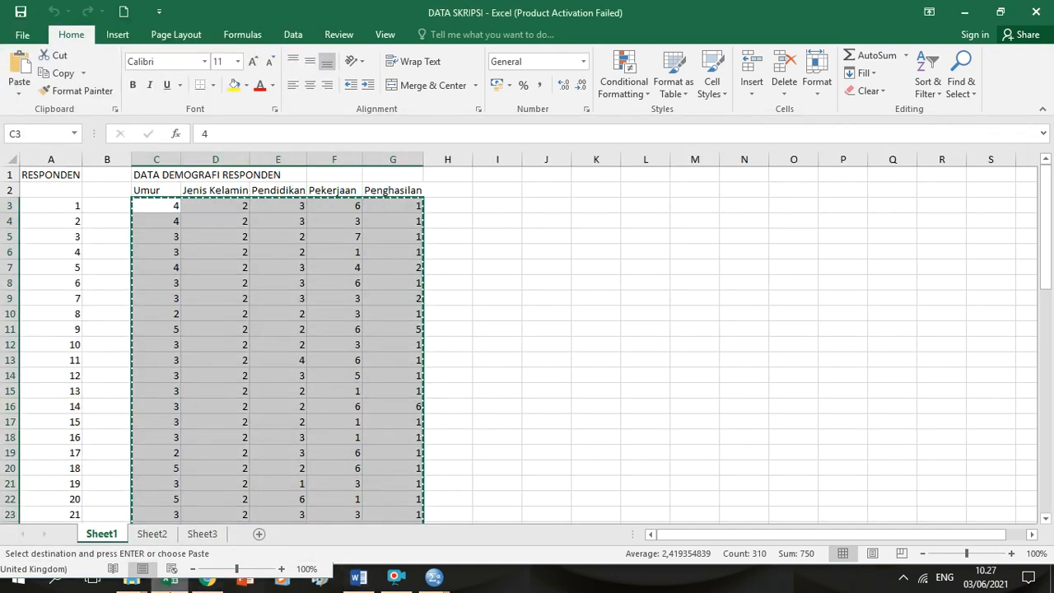
click(169, 582)
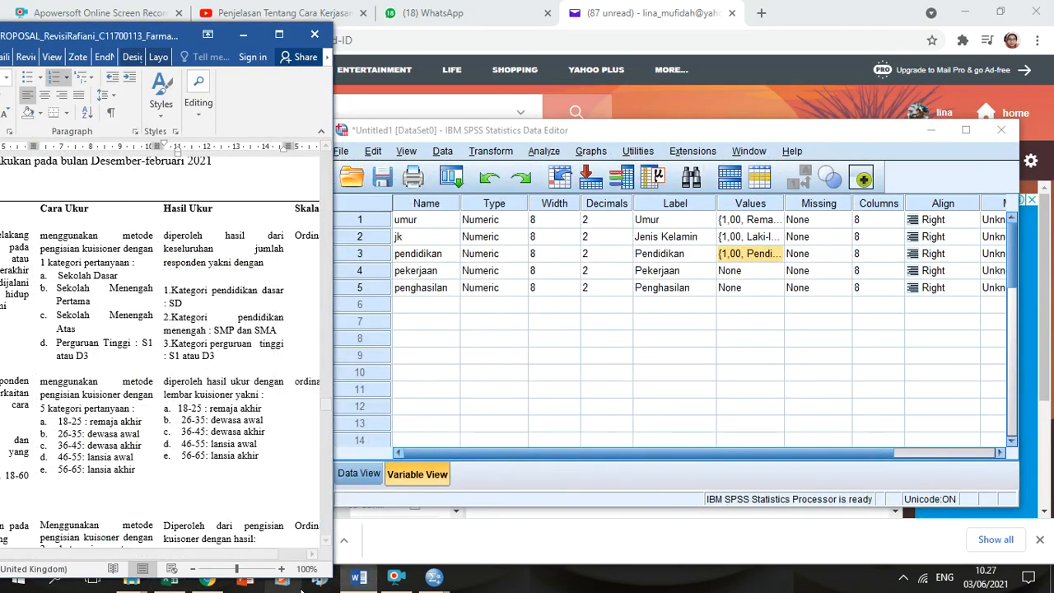
scroll(329, 453, down, 10)
drag(157, 50, 233, 37)
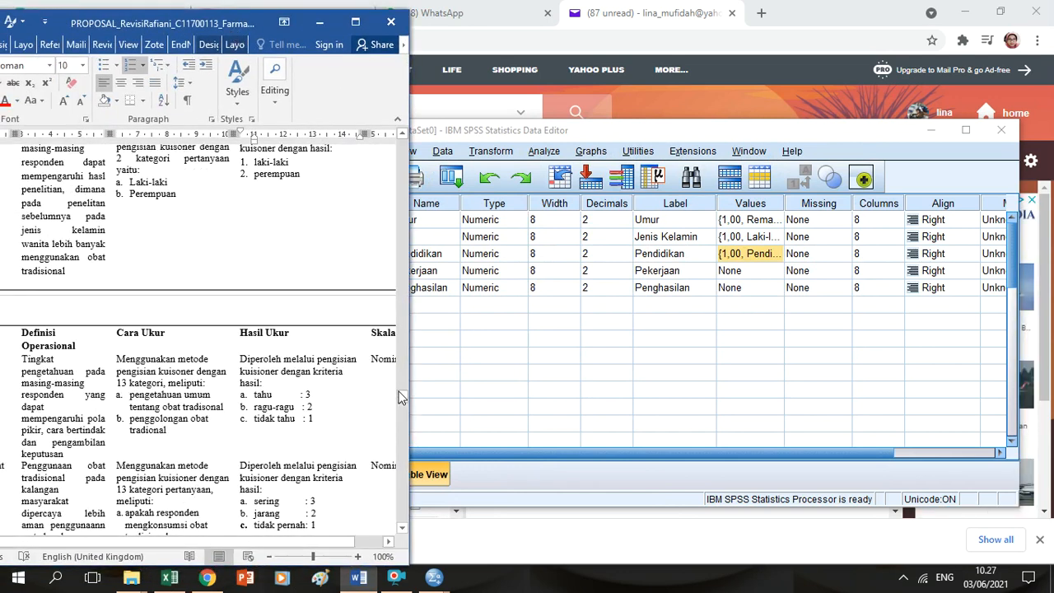
drag(403, 395, 404, 501)
drag(123, 20, 209, 14)
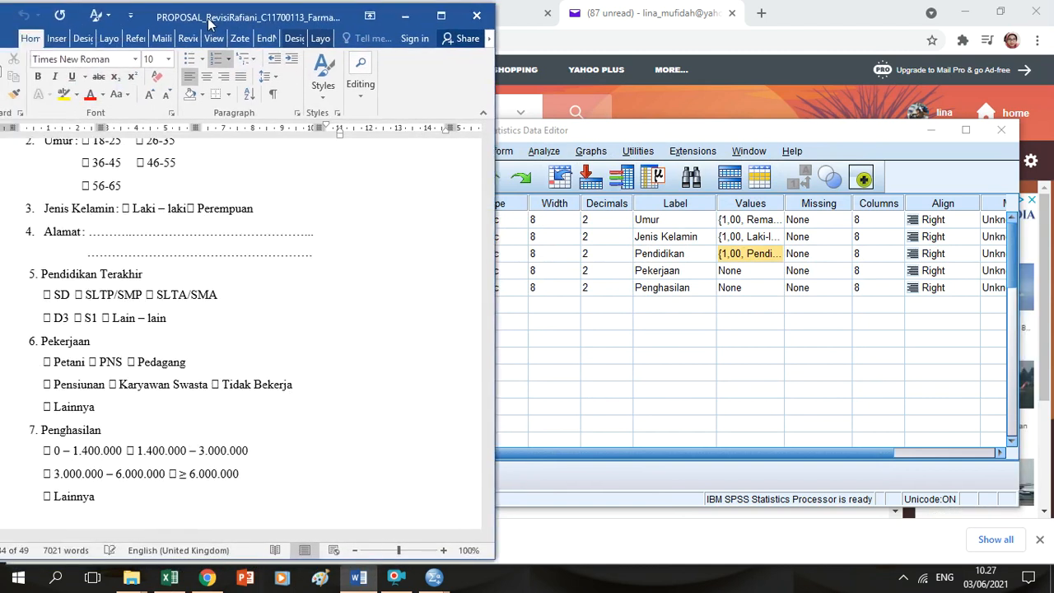
- In SPSS, add the pekerjaan value labels 1 = Petani, 2 = PNS and 3 = Pedagang
click(771, 277)
text(1)
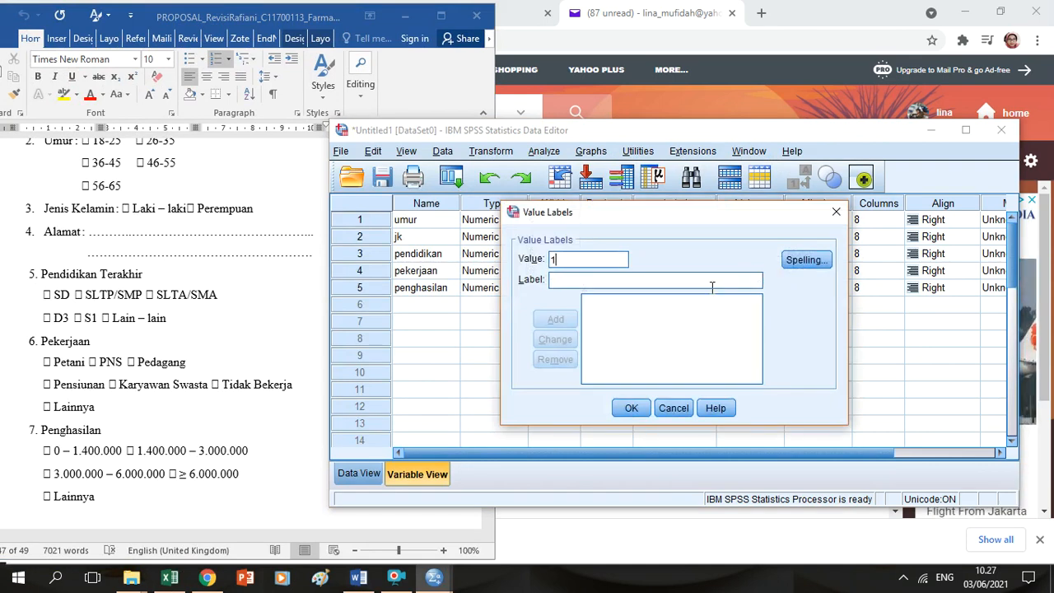
text(Petani)
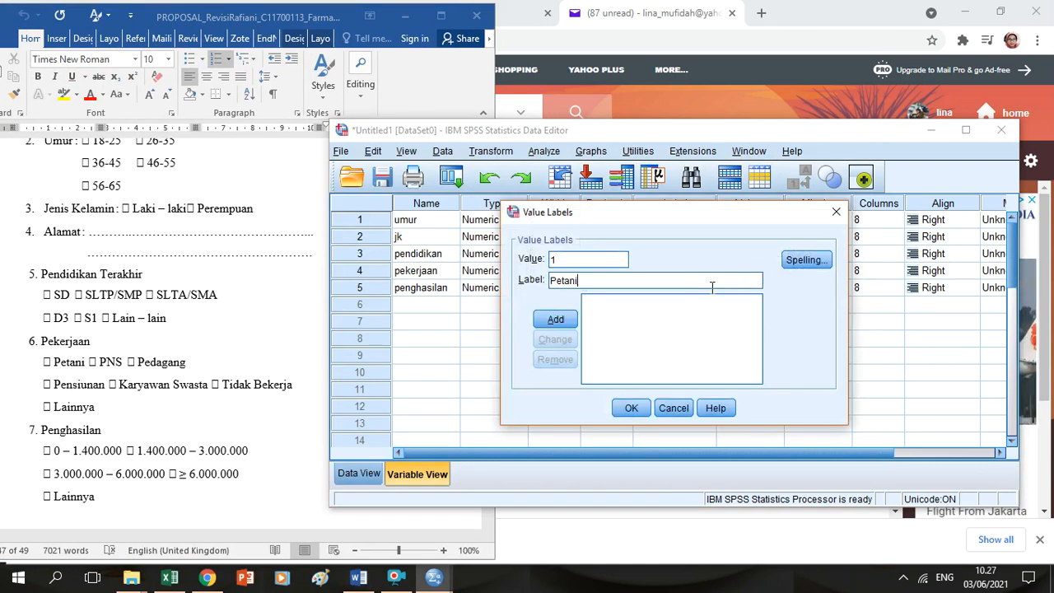
click(577, 319)
text(2)
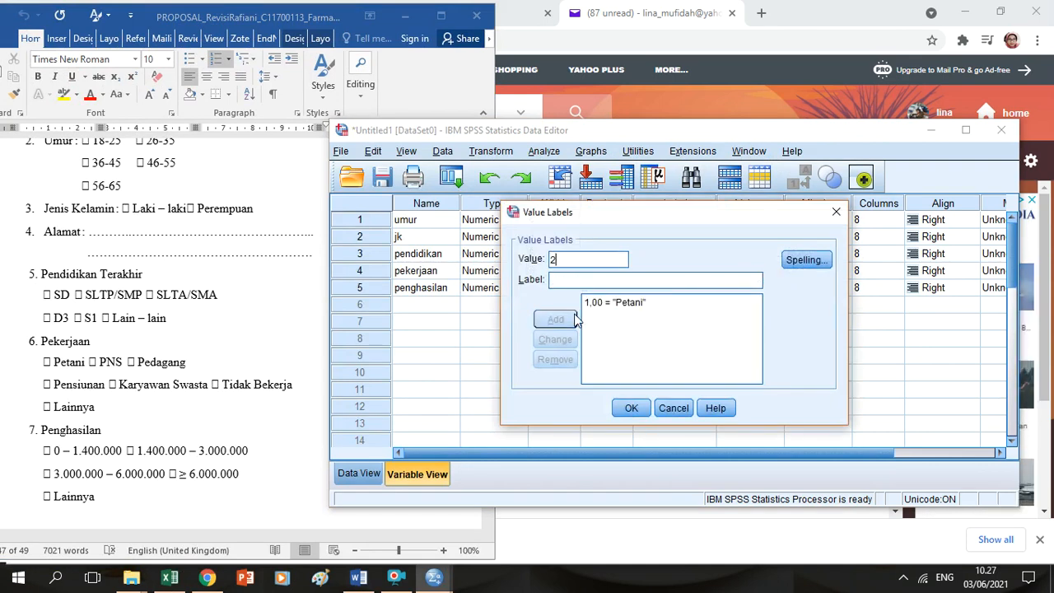
text(PNS)
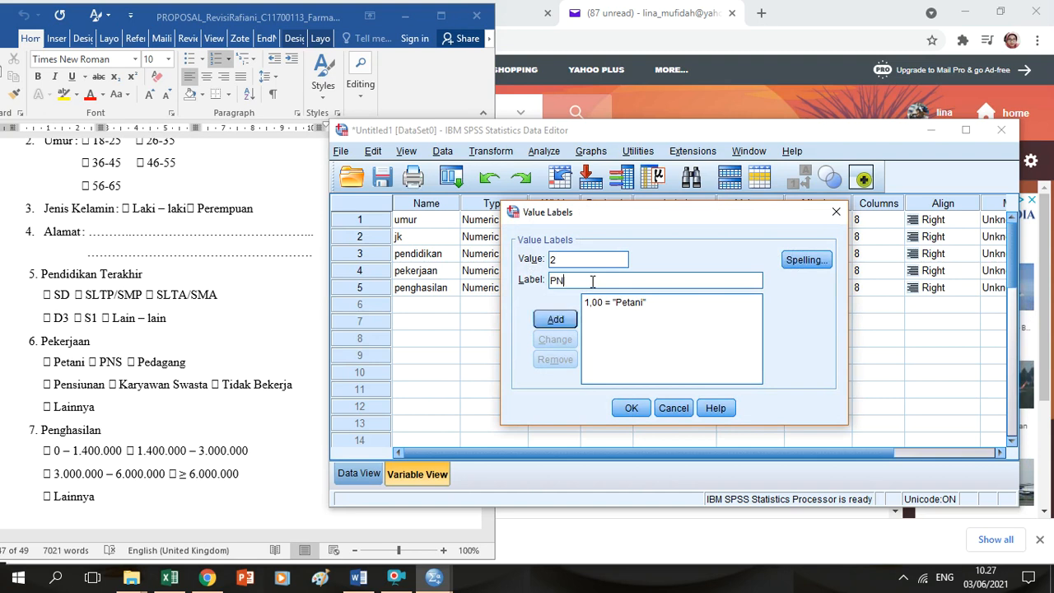
click(561, 320)
text(3)
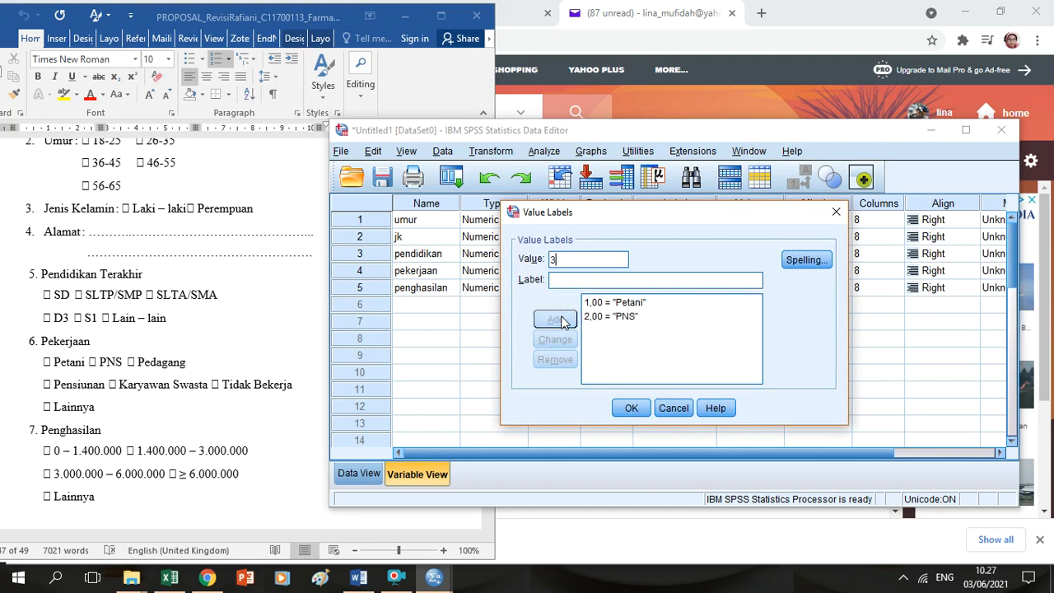
text(Pedagang)
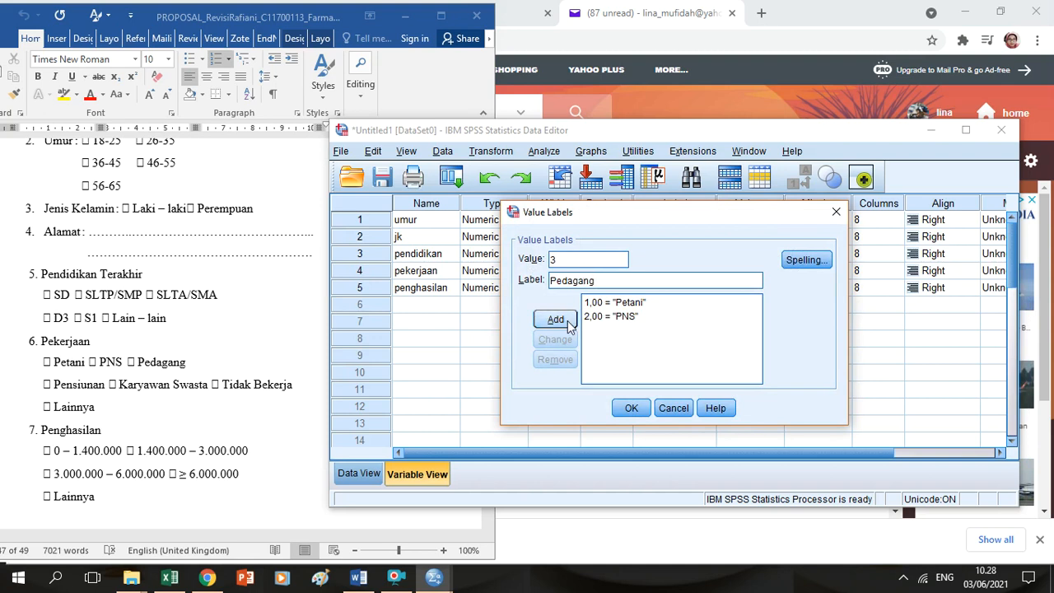
click(568, 324)
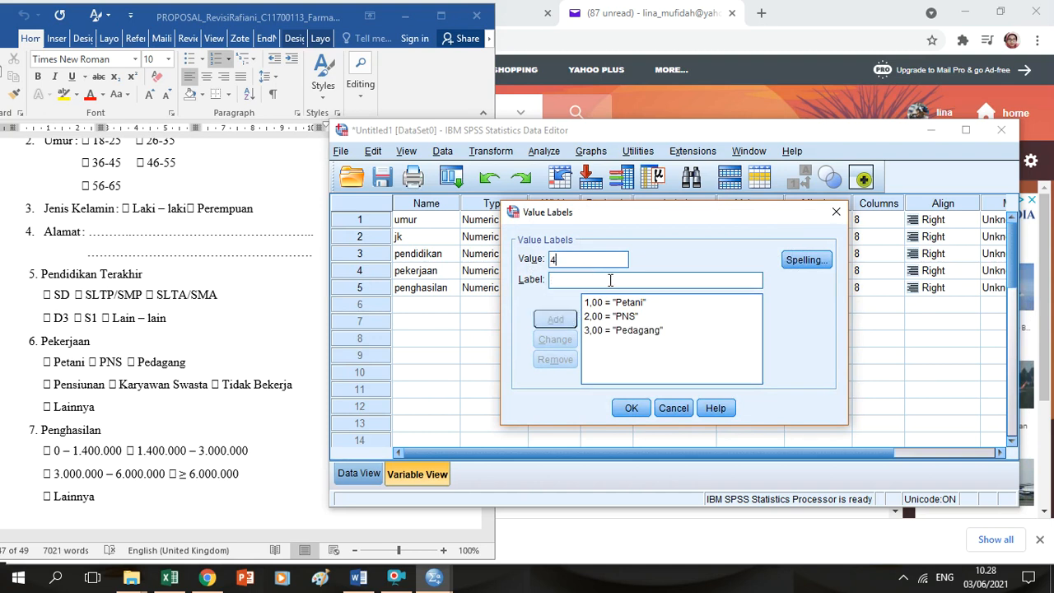
- Add the pekerjaan value labels 4 = Pensiunan and 5 = Karyawan Swasta
text(Pensiunan)
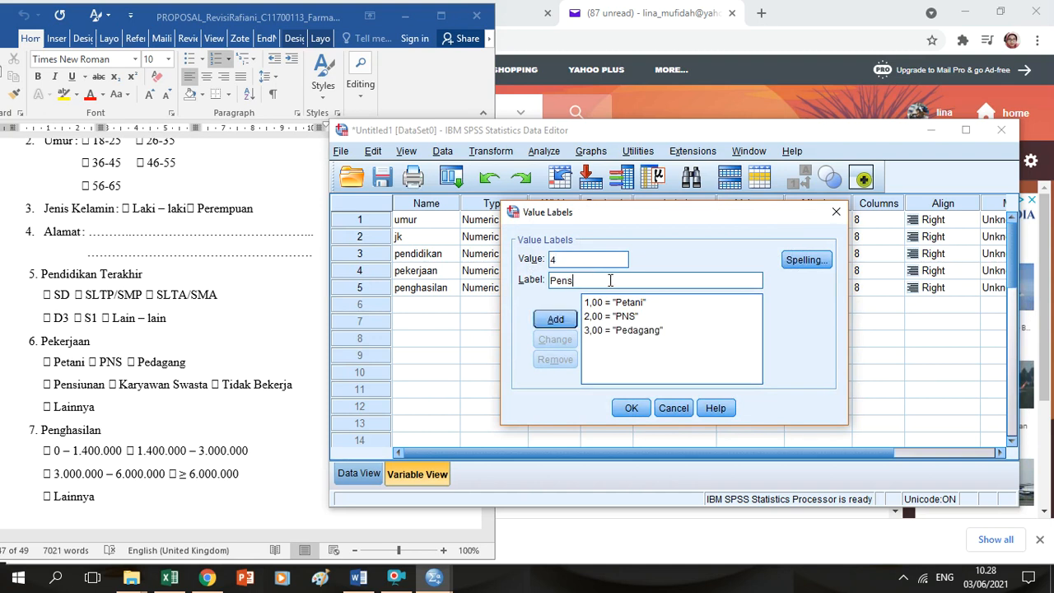
click(558, 321)
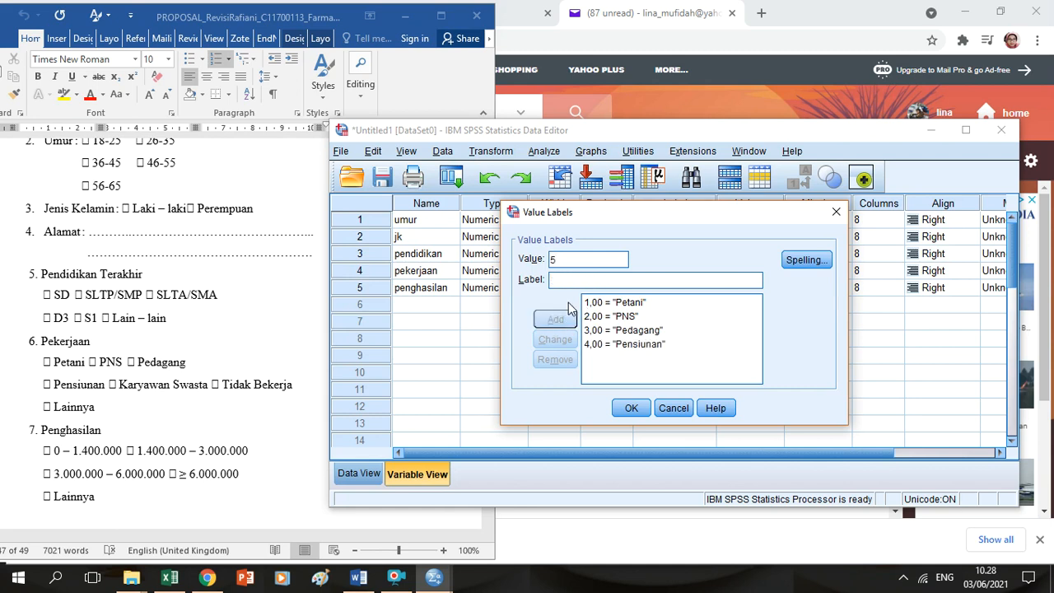
text(Karyaw)
key(BackSpace)
key(BackSpace)
key(BackSpace)
key(BackSpace)
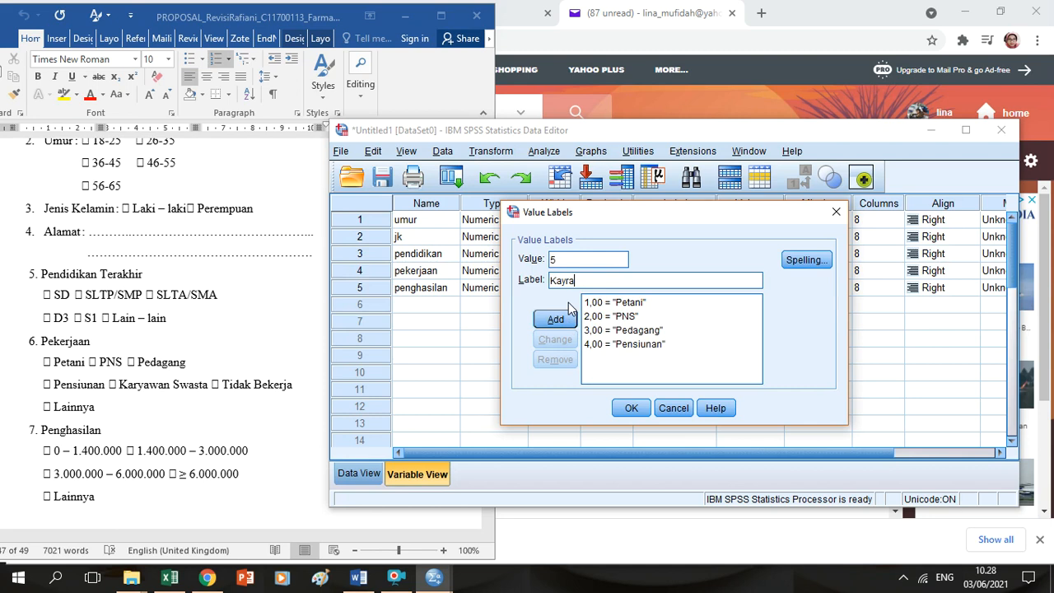
text(ryawan Swasta)
click(559, 318)
- Add the pekerjaan value labels 6 = Tidak bekerja and 7 = lainnya, and apply the set of occupation labels
text(6)
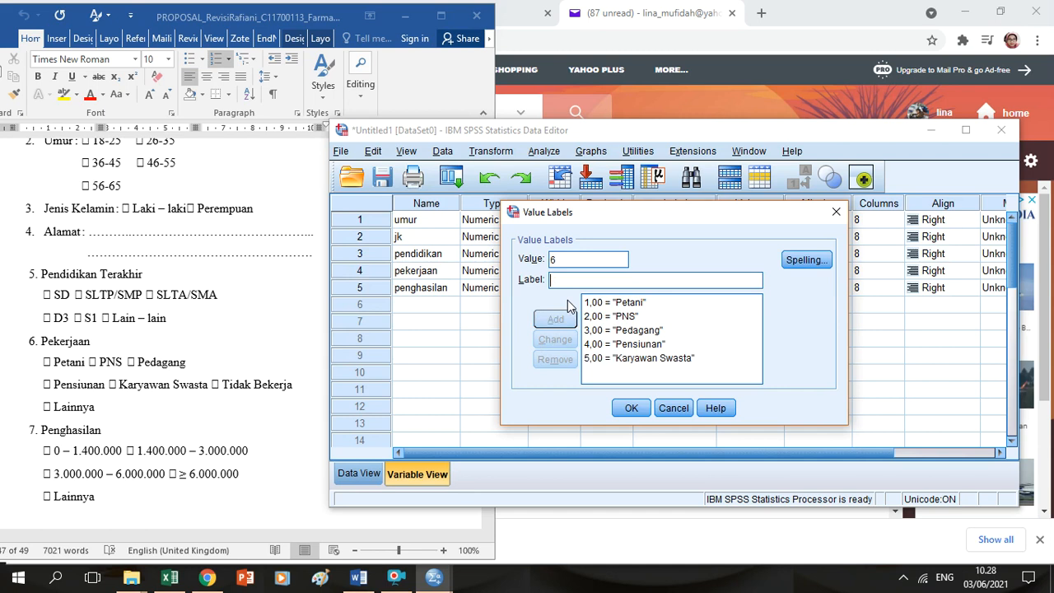
text(Tidak bk)
key(BackSpace)
text(ekerja)
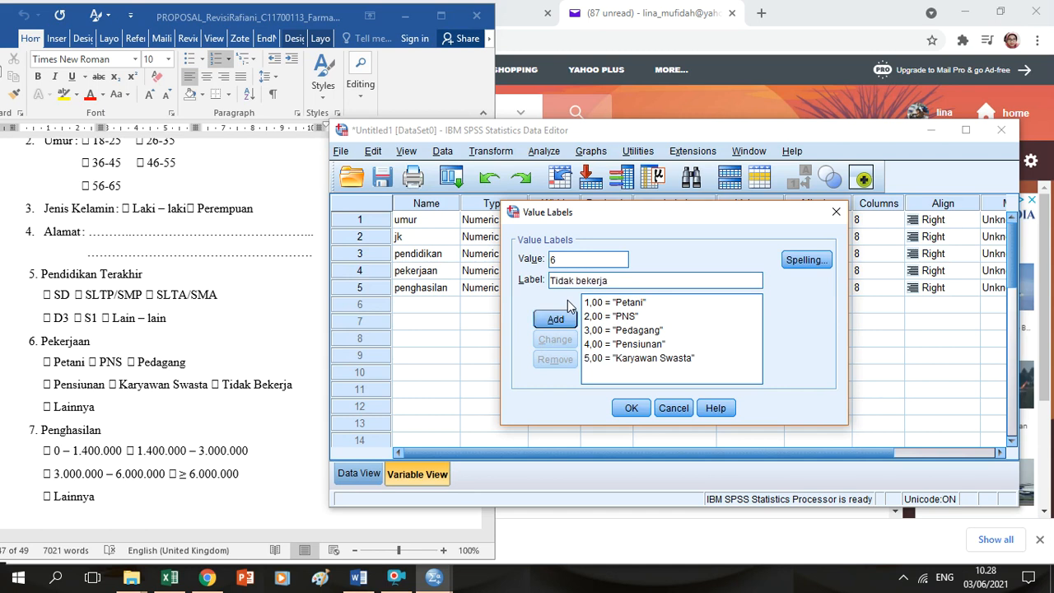
click(556, 320)
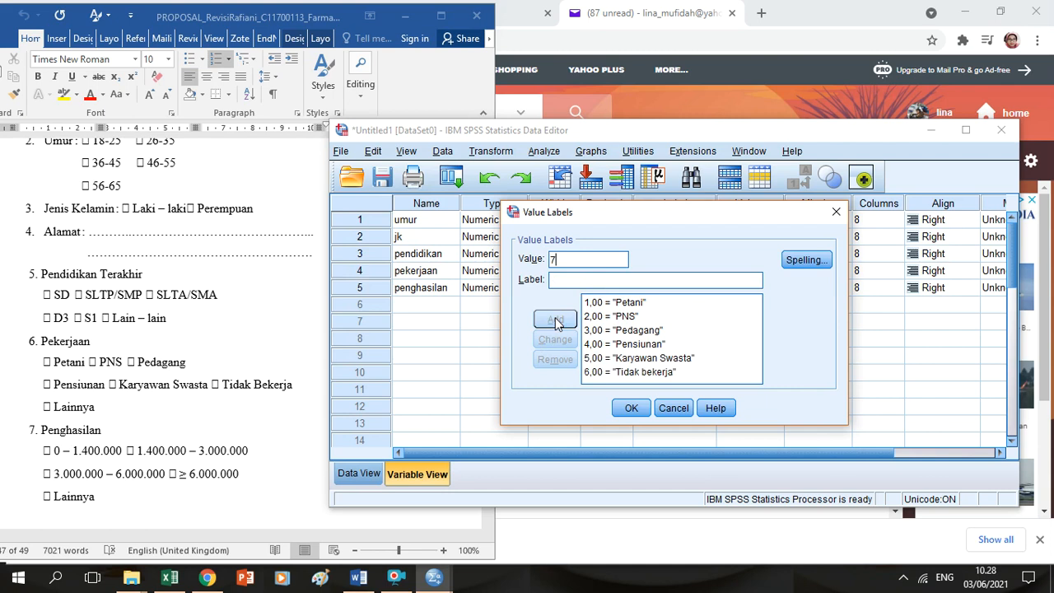
text(lainnya)
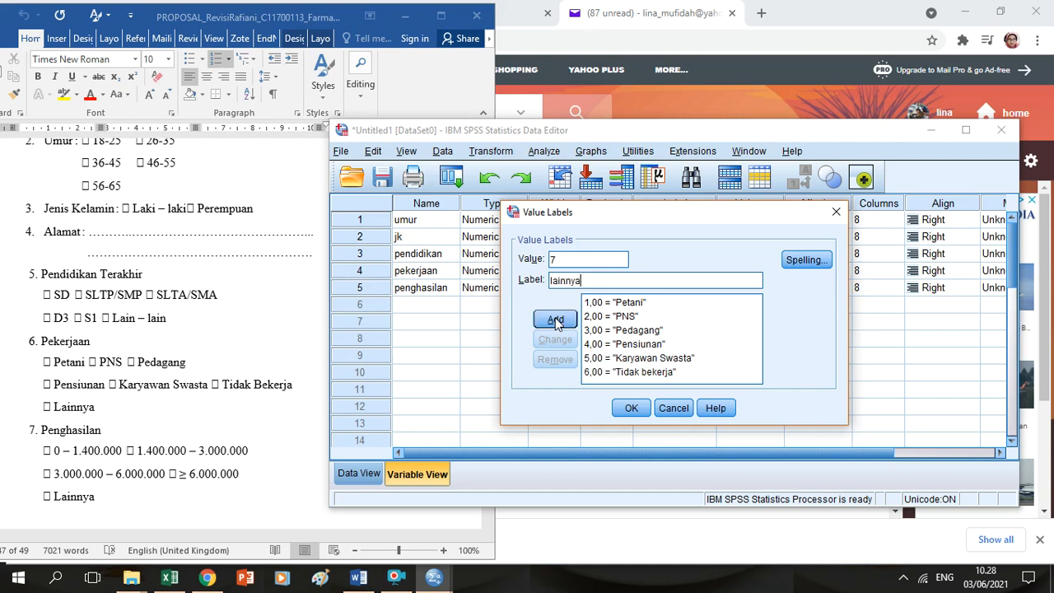
click(555, 320)
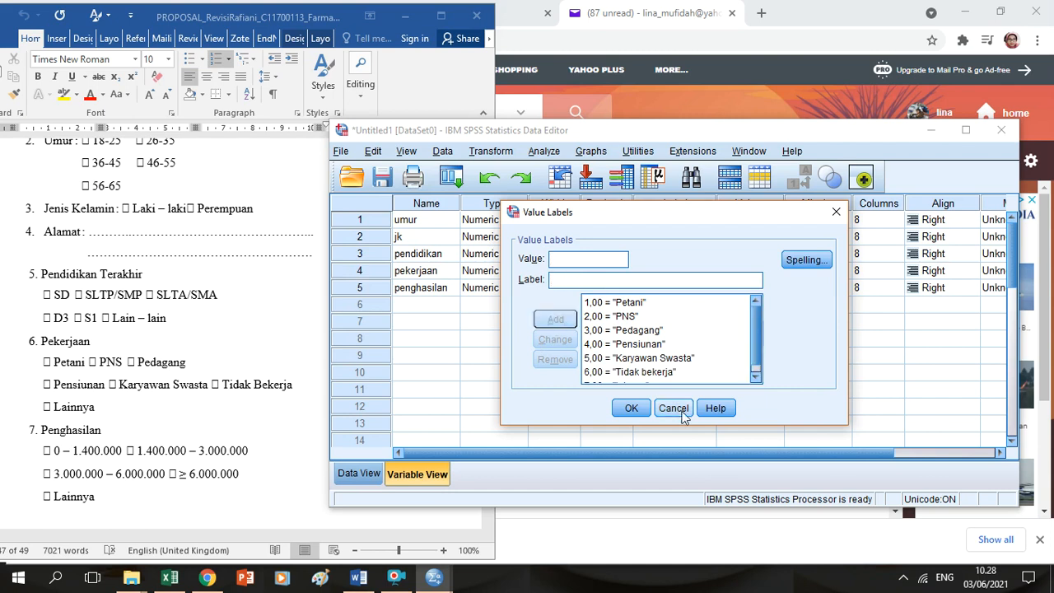
click(631, 409)
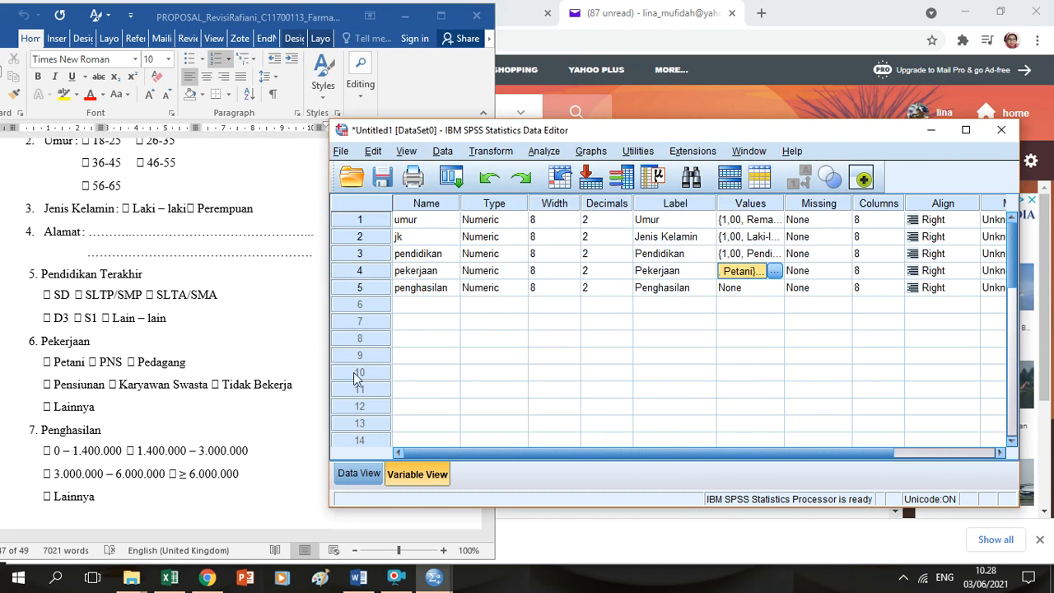
- Add the penghasilan value label 1 = Rp. 0- Rp. 1.400.000
click(780, 292)
click(775, 287)
text(1)
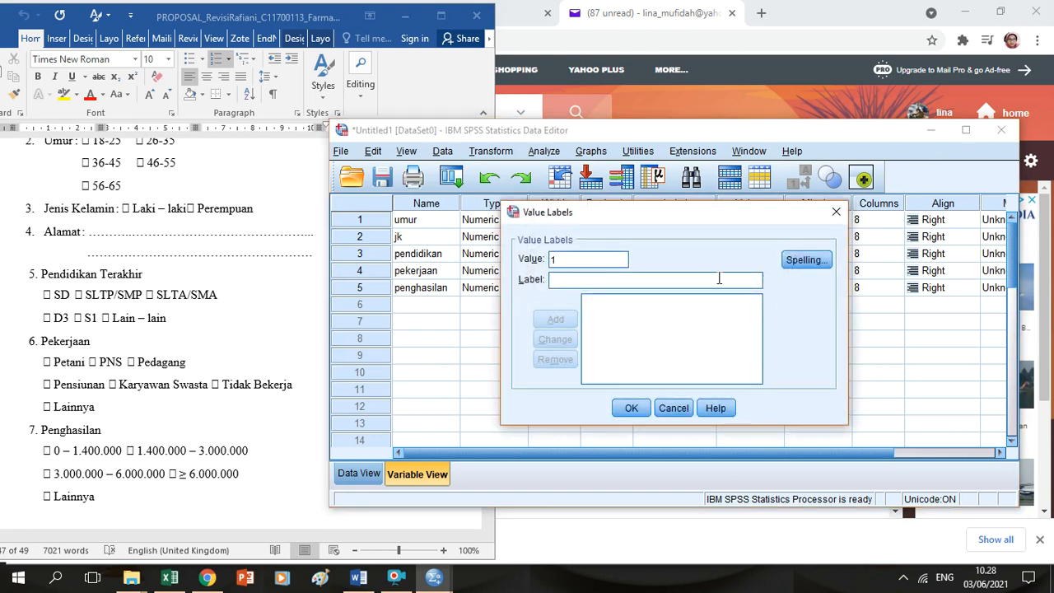
text(0)
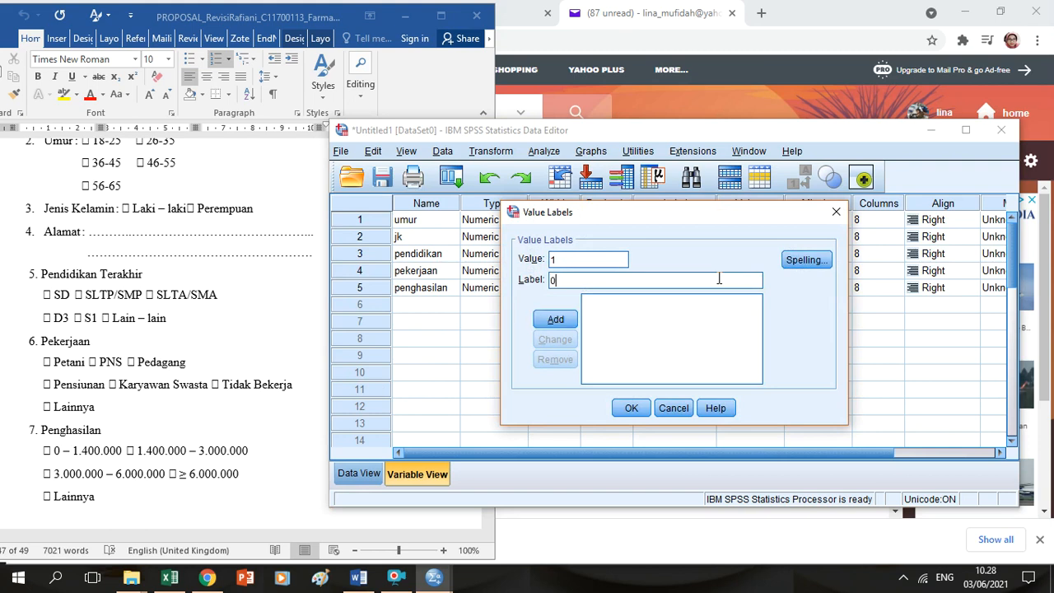
text(-)
key(BackSpace)
key(BackSpace)
text(Rp. 0- Rp. 1.400.000)
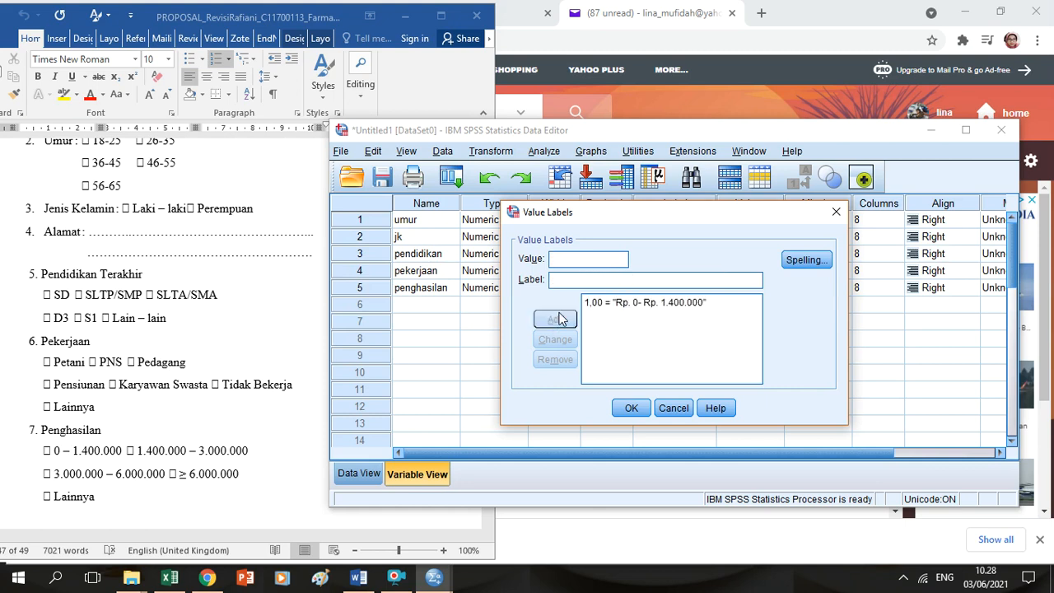
- Add the penghasilan value label 2 = Rp. 1.400.000-Rp. 3.000.000
text(2)
text(Rp)
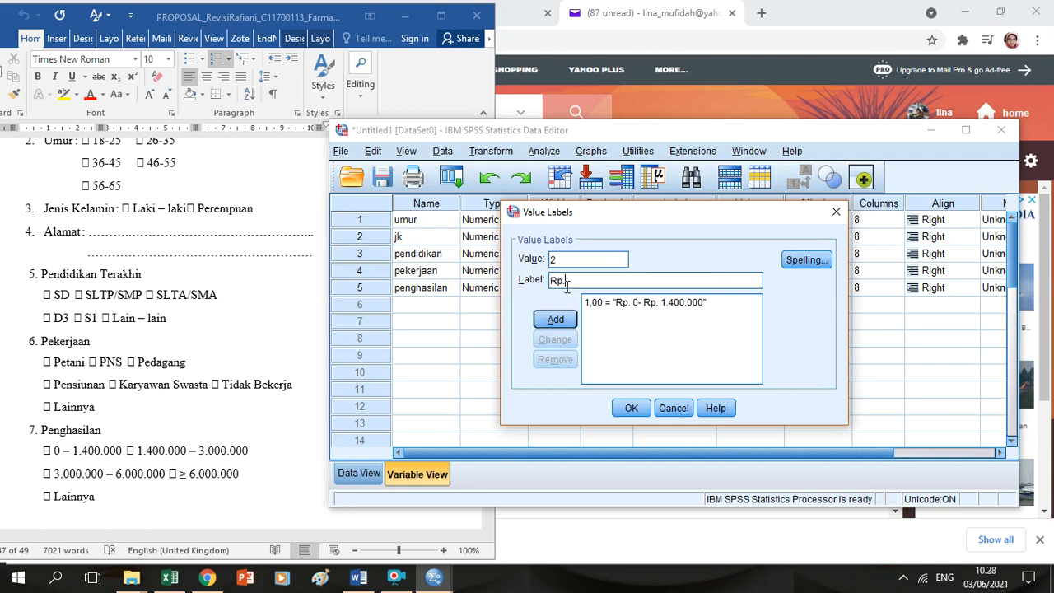
text(. 1.400.000-Rp. 30.000)
key(BackSpace)
key(BackSpace)
key(BackSpace)
key(BackSpace)
key(BackSpace)
text(.000.000)
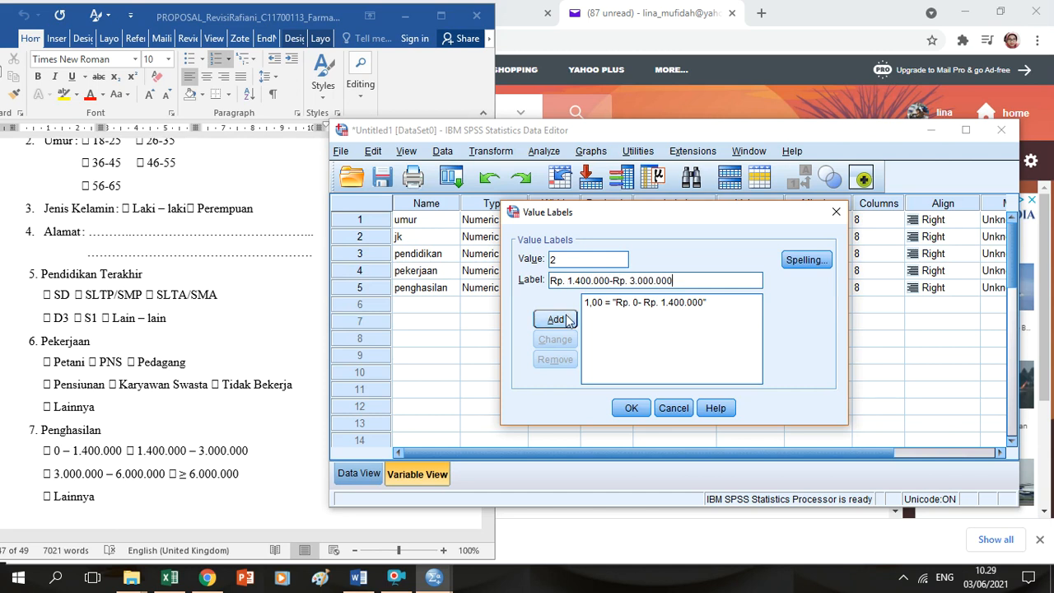
click(556, 319)
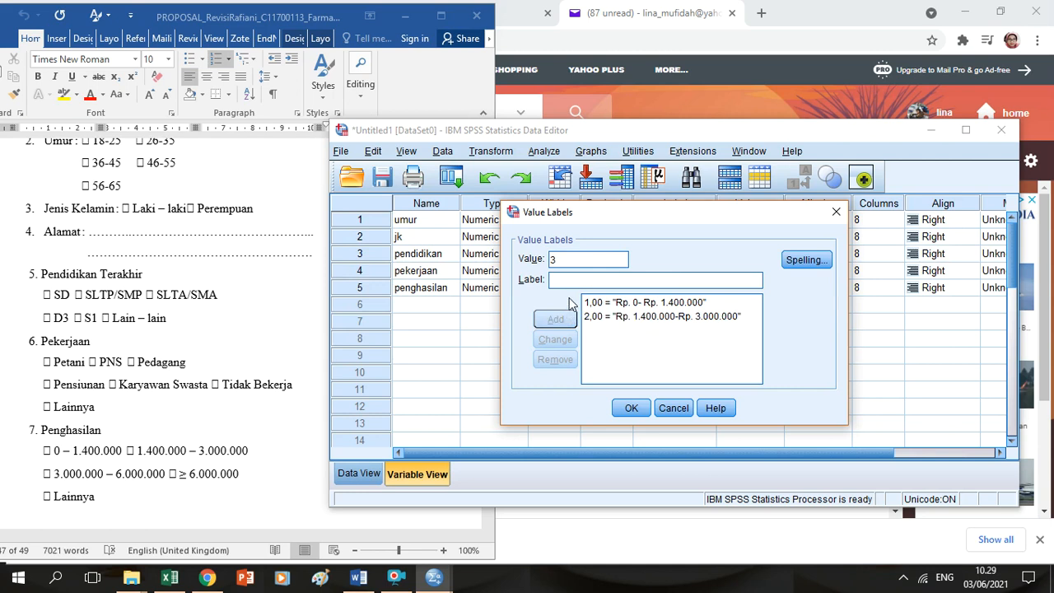
- Add the penghasilan value label 3 = Rp. 3.000.000-Rp. 6.000.000
key(Tab)
key(Tab)
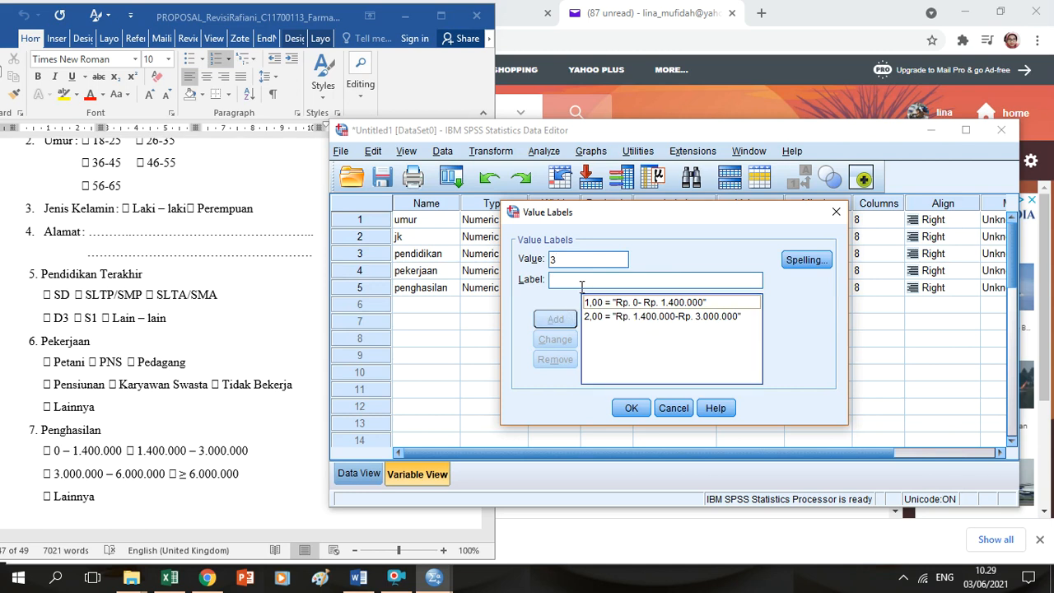
click(581, 278)
text(Rp.)
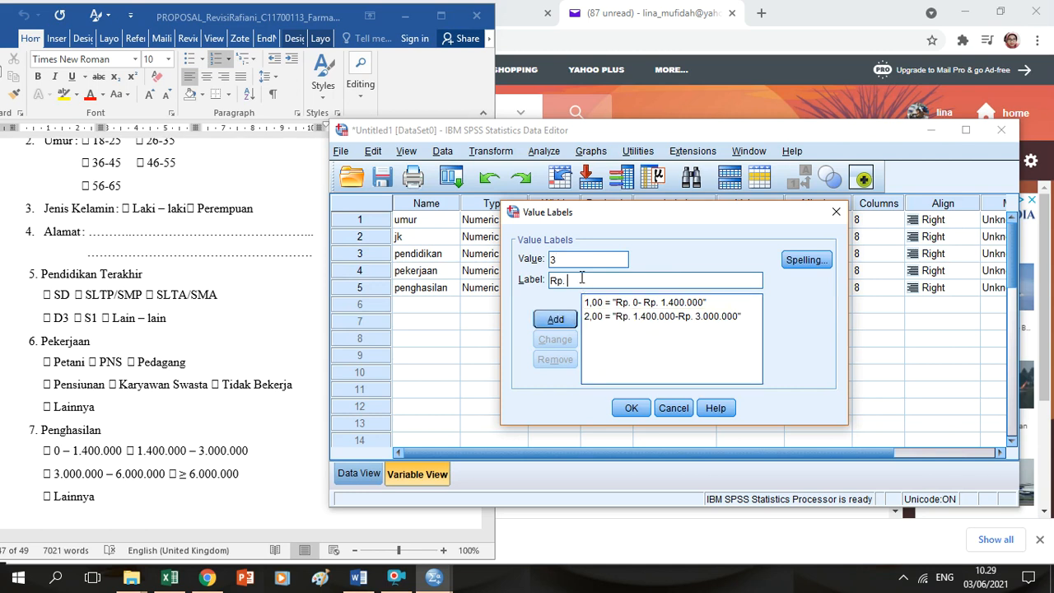
text( 3.000.00)
text(0-Rp. 6.000.000)
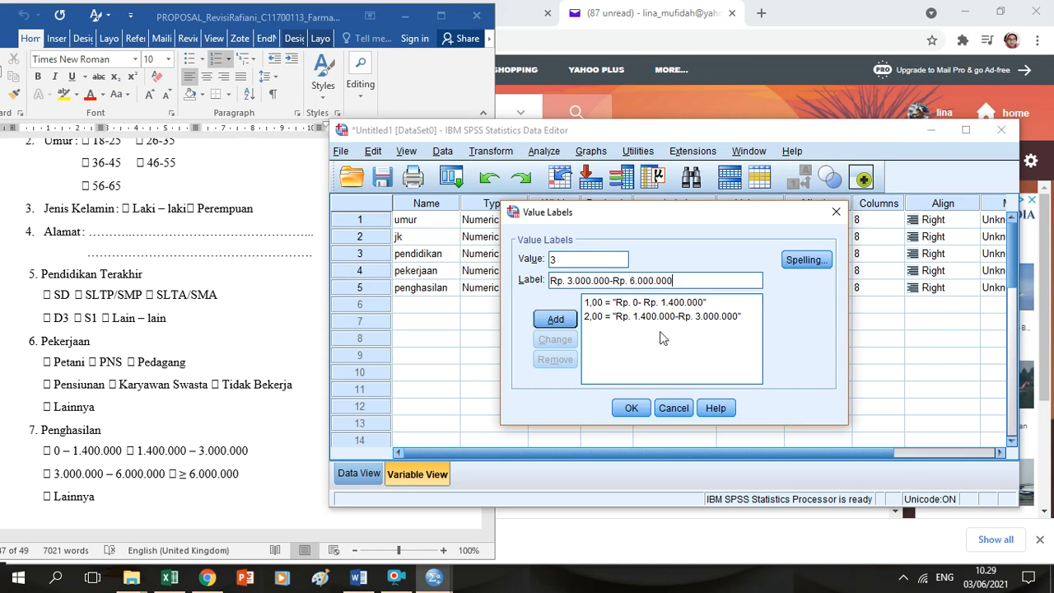
click(553, 323)
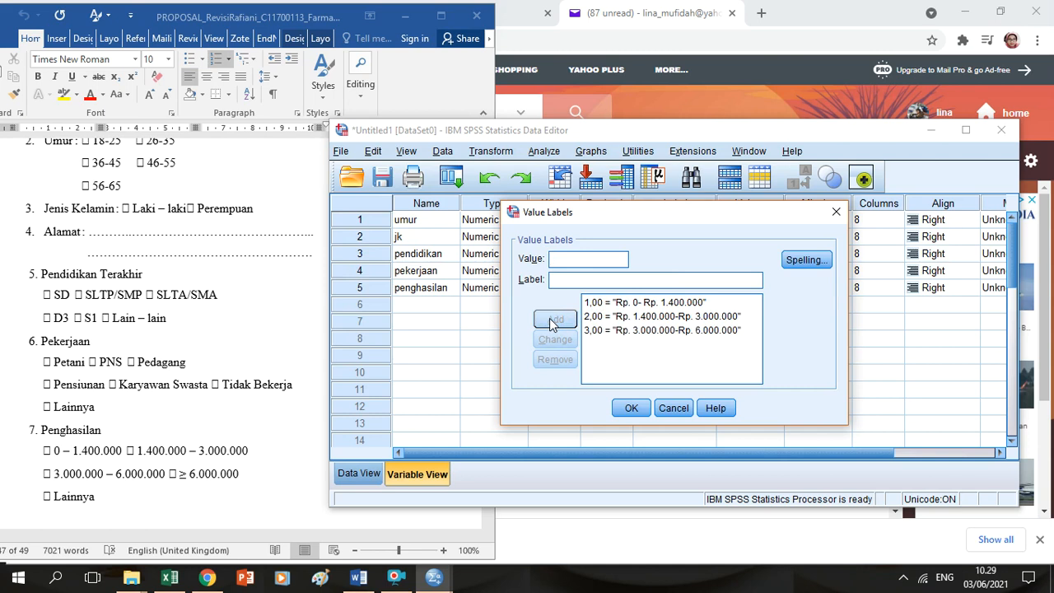
- Add the penghasilan value label 4 = lebih dari Rp. 6.000.000, and apply the set of income labels
text(lebih)
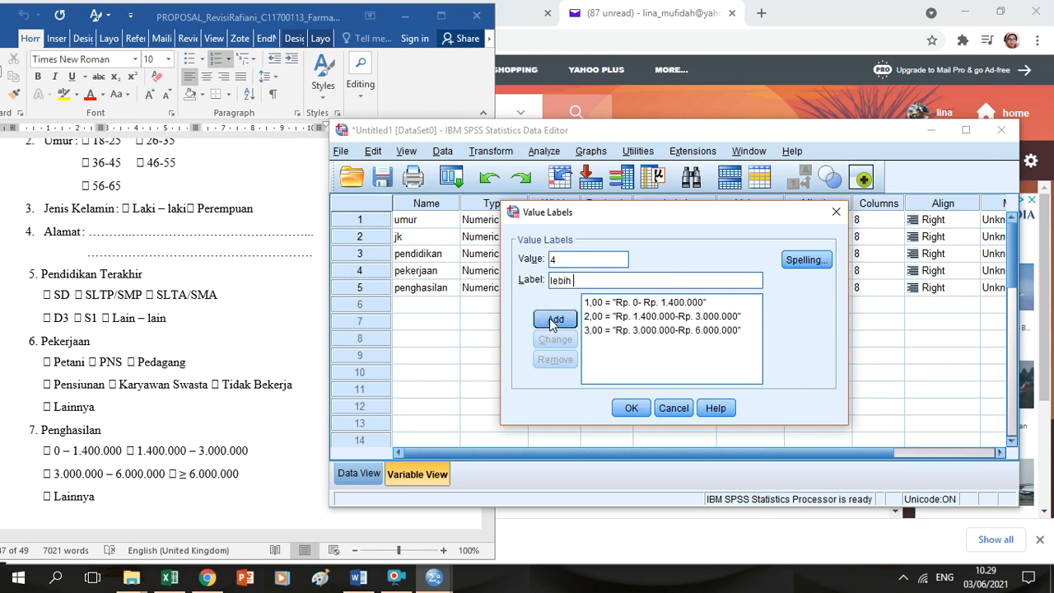
text( dari Rp. 6.000.00)
click(554, 319)
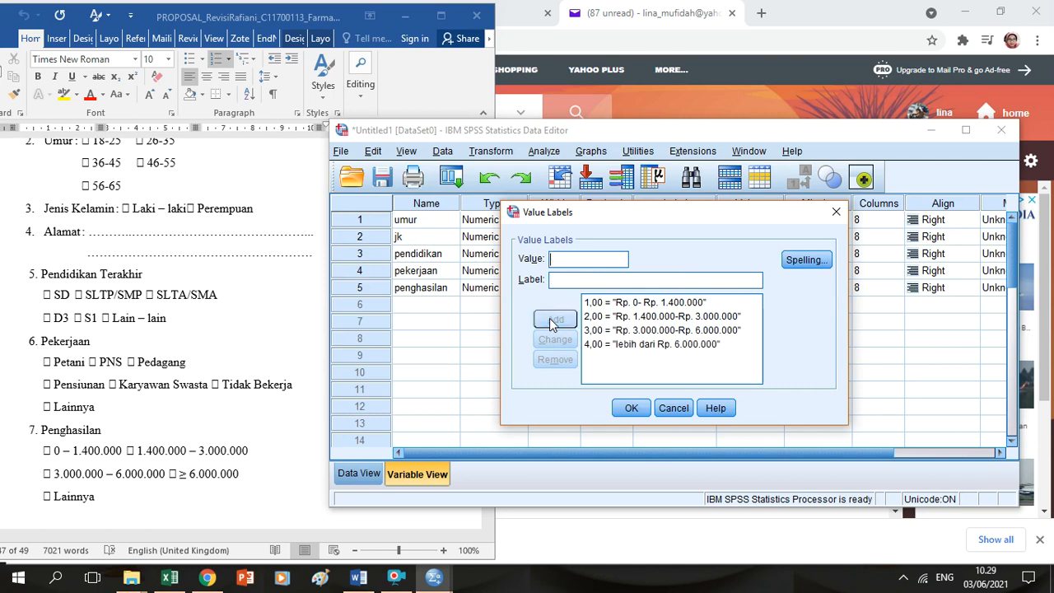
click(630, 407)
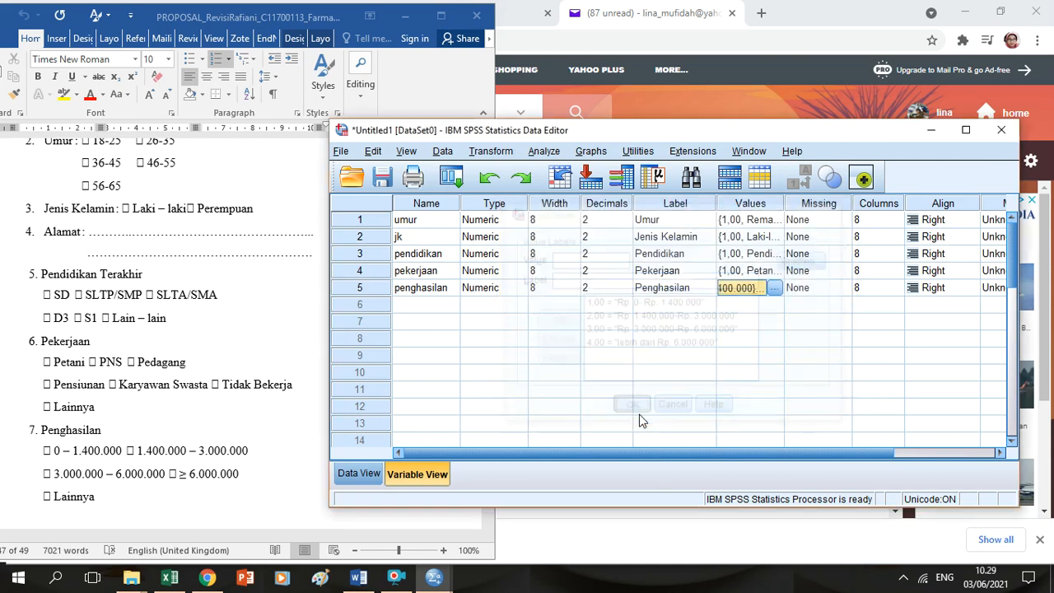
- Start saving the dataset and choose the fia folder inside 2021 as its location
click(383, 178)
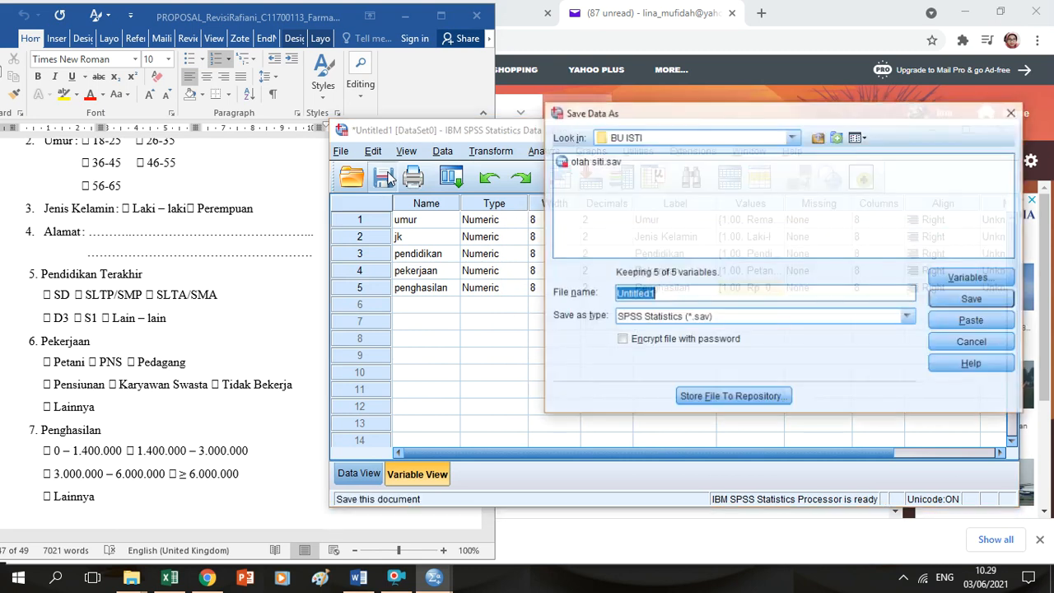
click(698, 137)
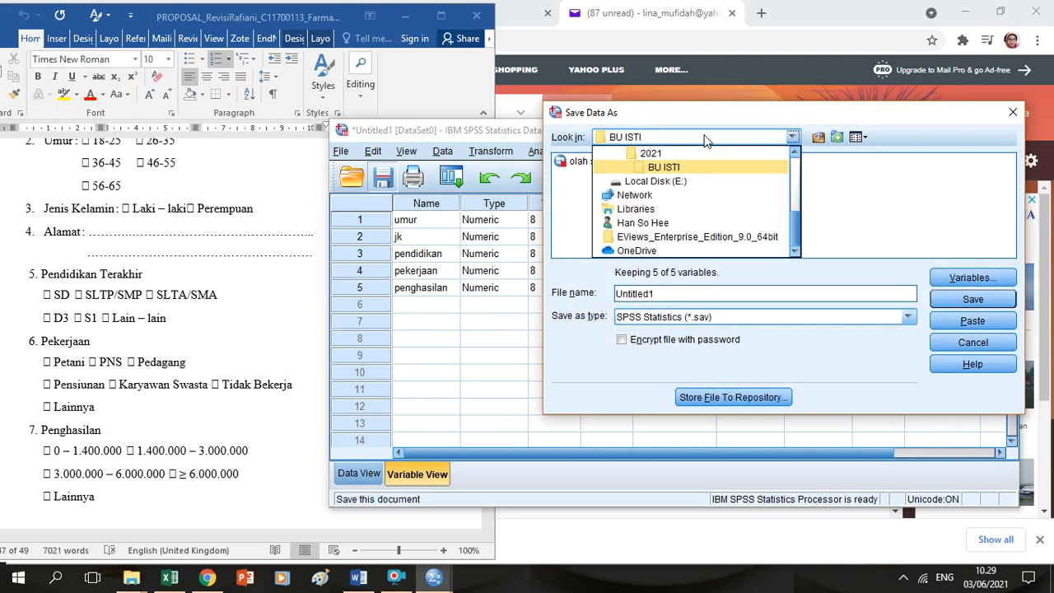
click(696, 154)
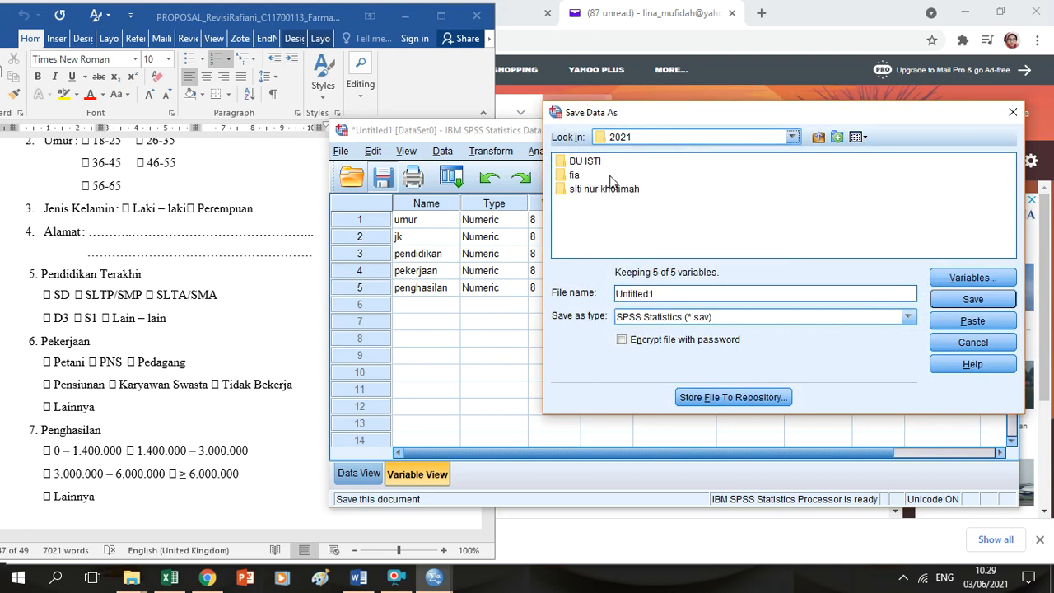
double_click(571, 188)
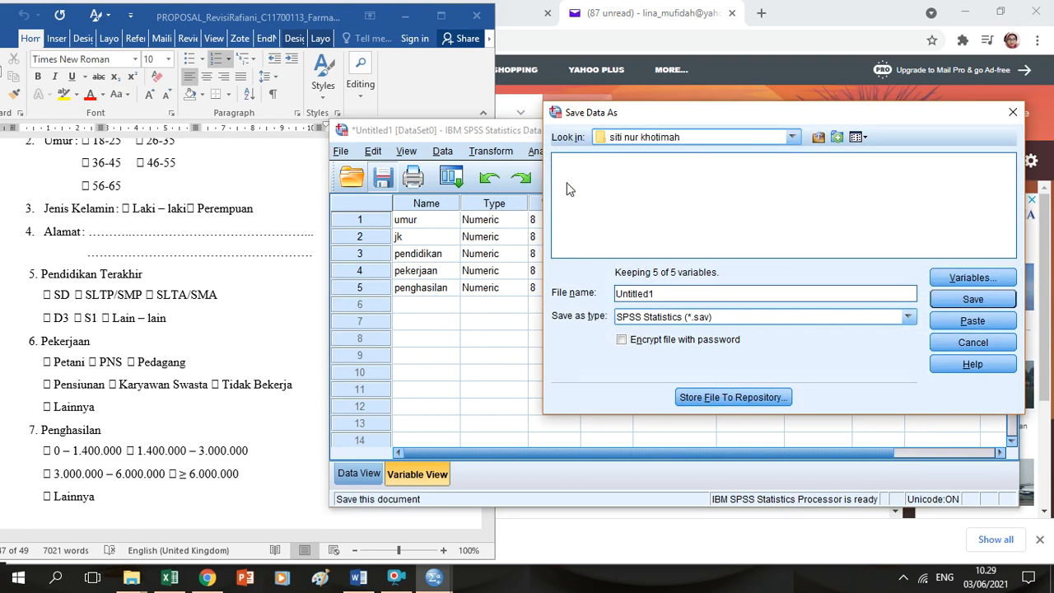
click(709, 141)
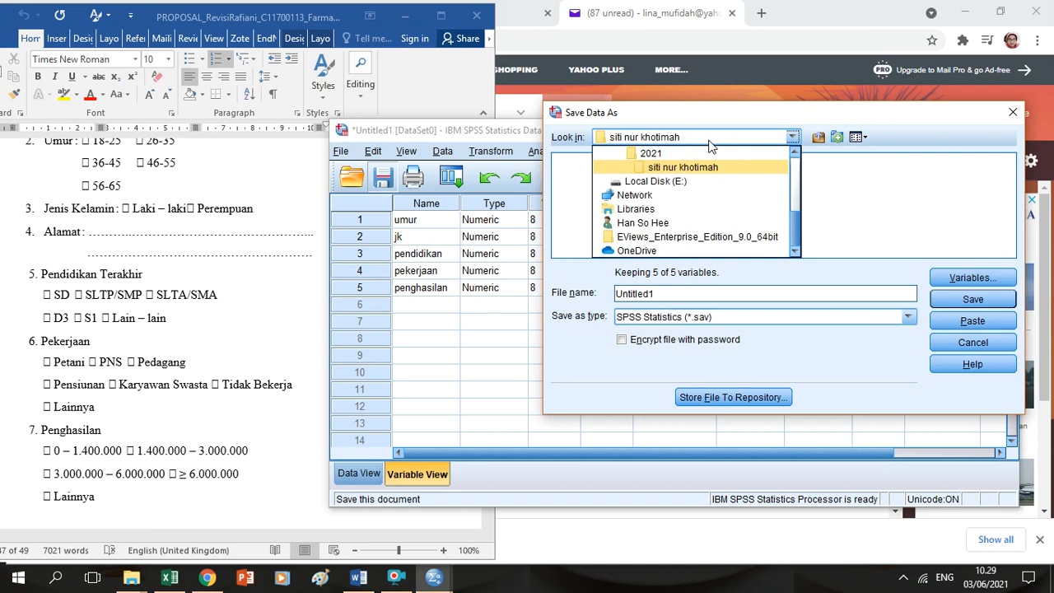
click(657, 159)
double_click(571, 175)
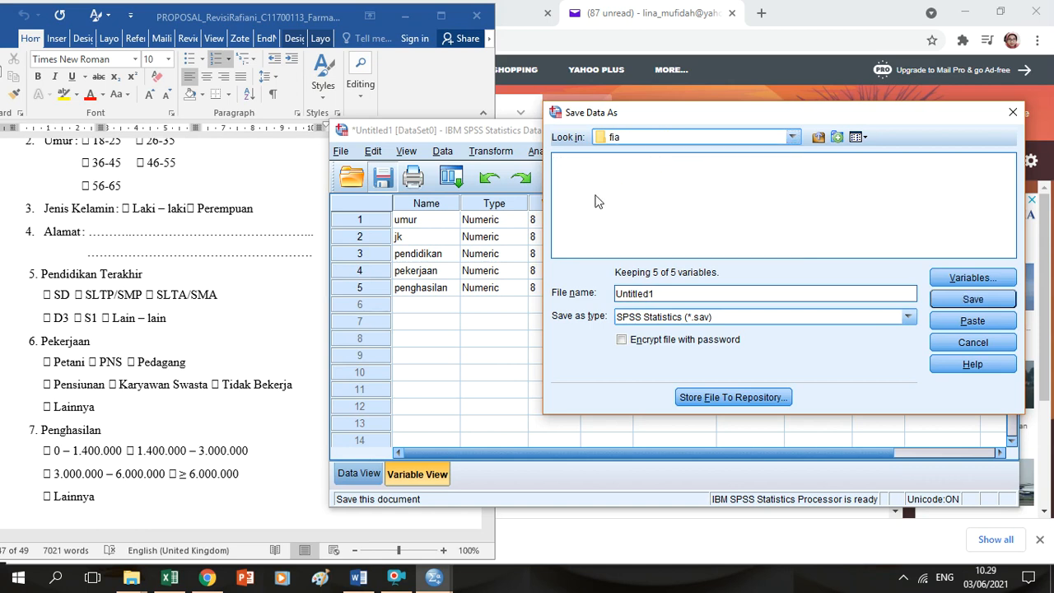
- Save the dataset under the file name olah fia as an SPSS Statistics file
key(BackSpace)
key(BackSpace)
key(BackSpace)
key(BackSpace)
key(BackSpace)
key(BackSpace)
key(BackSpace)
key(BackSpace)
text(olah fia)
key(Return)
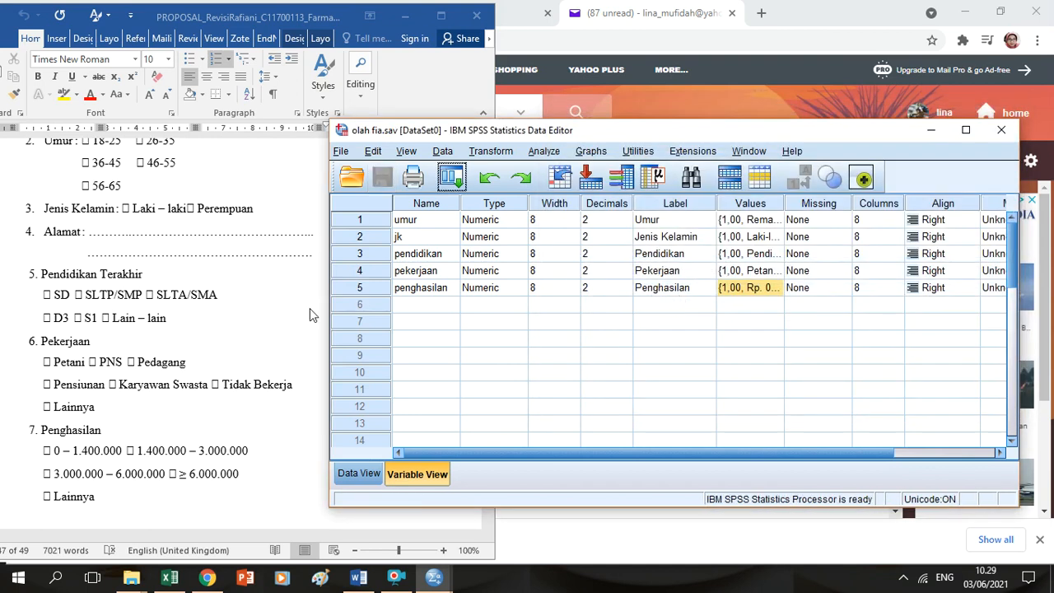
- Switch to the proposal in Word and view the questionnaire's table of knowledge questions about traditional medicine
click(282, 335)
drag(491, 495, 491, 503)
click(491, 503)
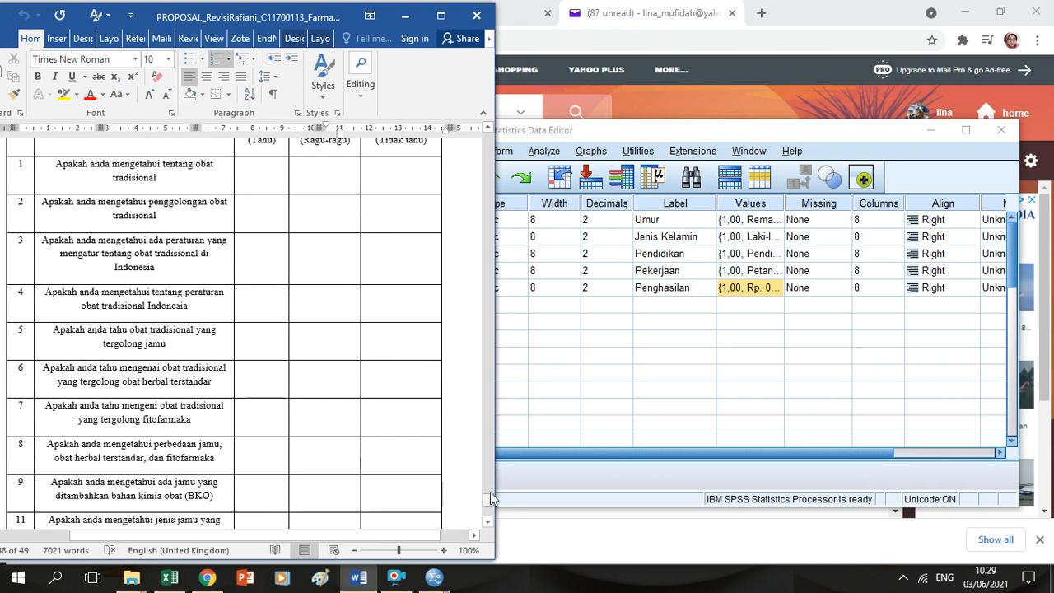
- Switch to the DATA SKRIPSI workbook in Excel and begin a formula in cell O3 of Sheet2, beside the knowledge answers
click(170, 578)
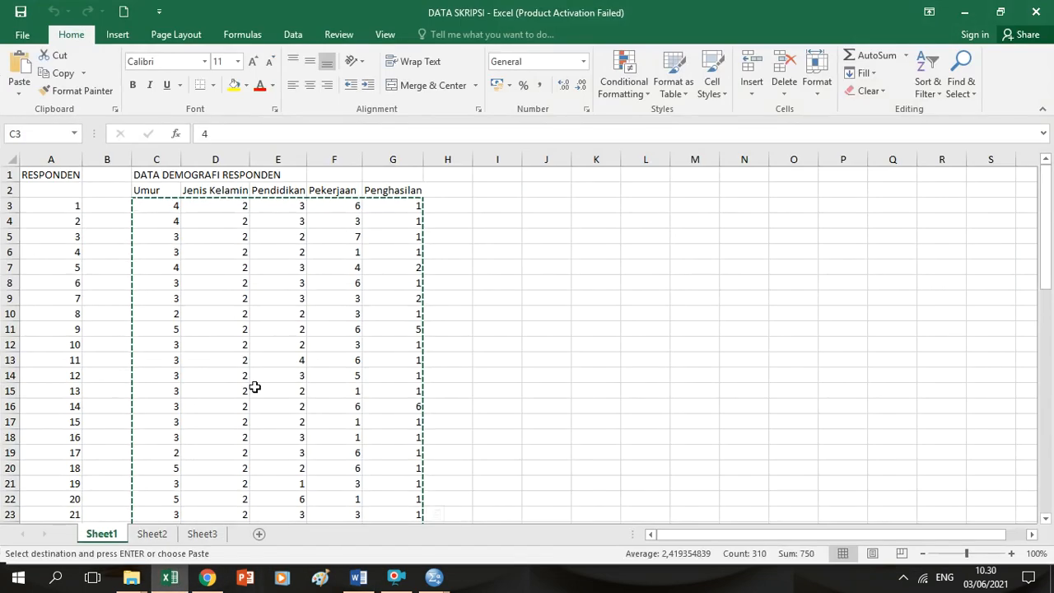
click(151, 535)
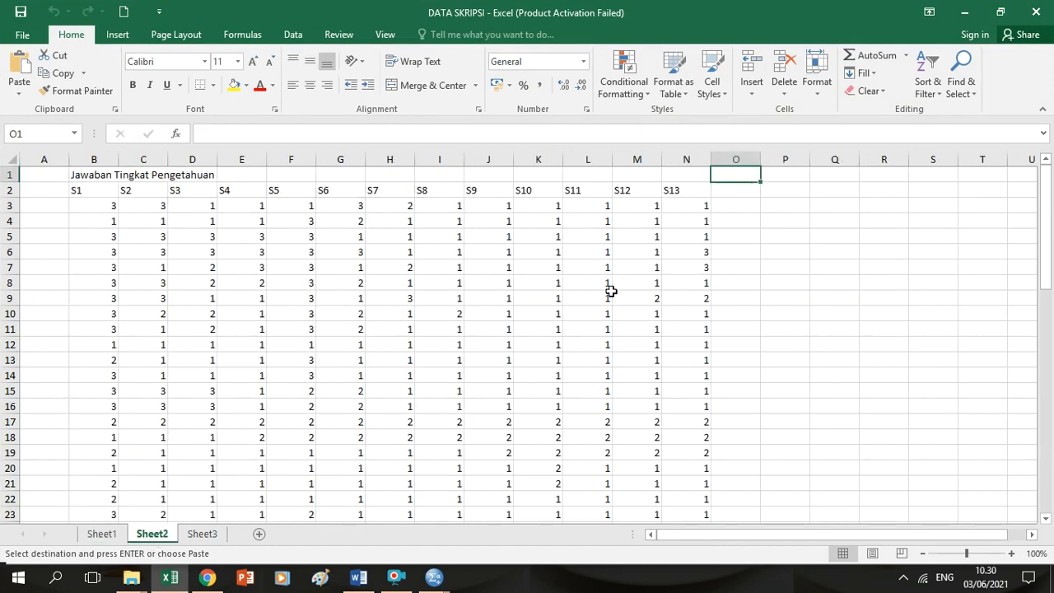
click(754, 206)
key(Escape)
text(=)
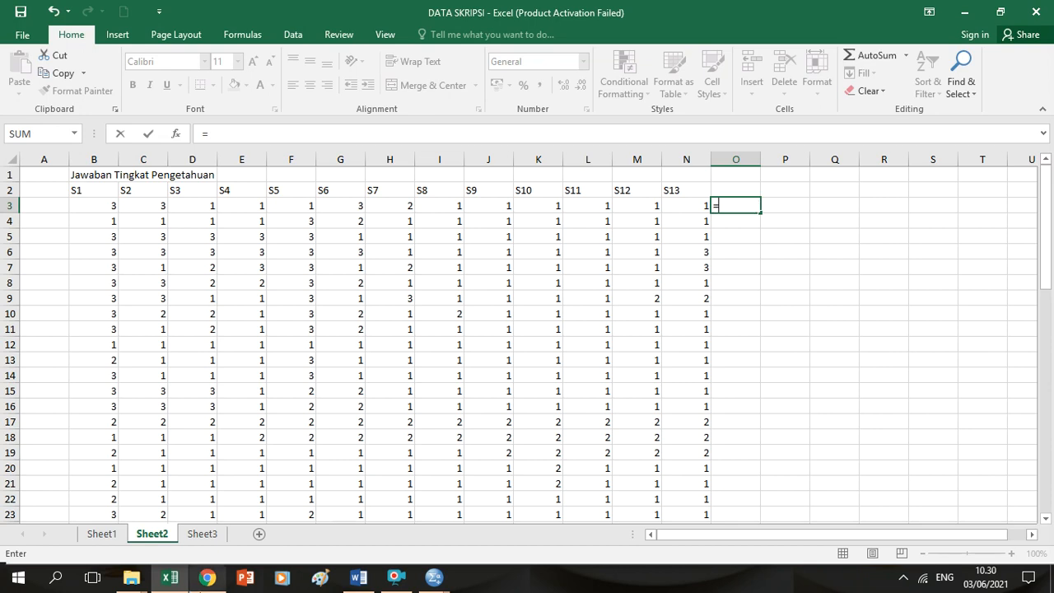
- Switch to Chrome and search Google in a new tab for kategori pengetahuan menurut arikunto
click(208, 579)
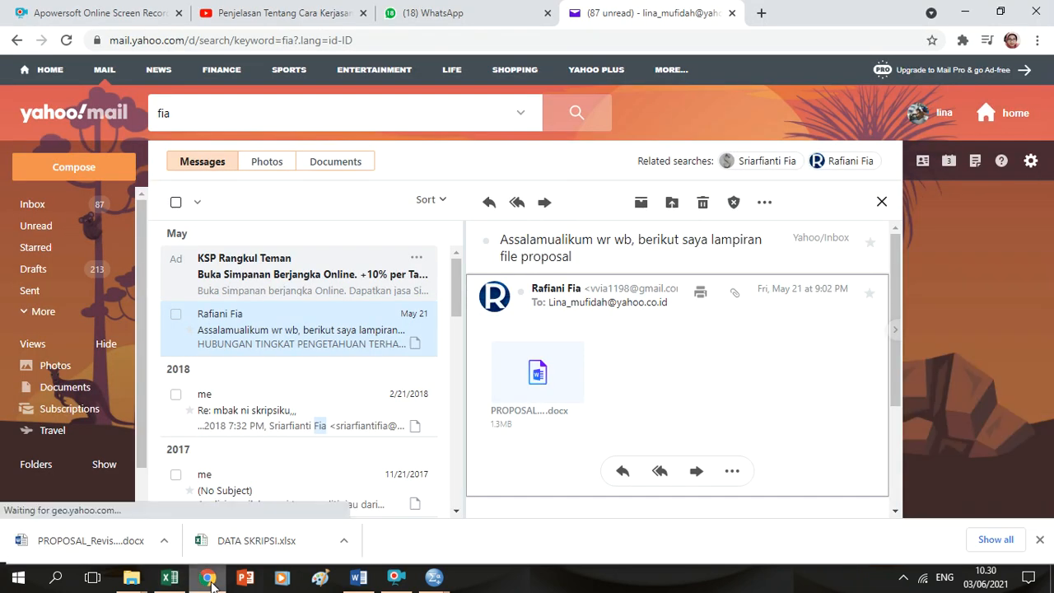
key(ctrl+t)
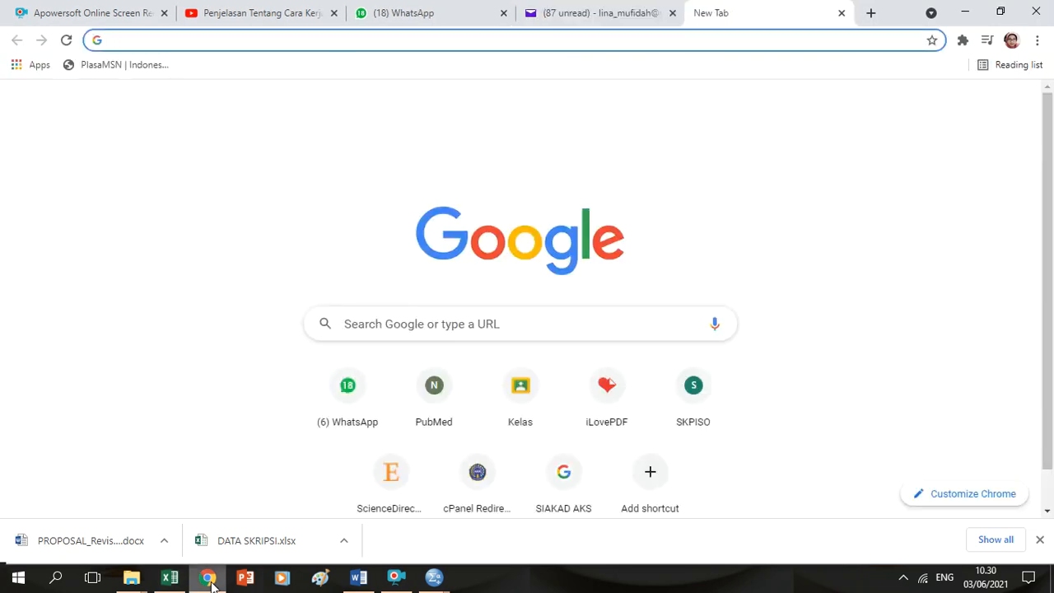
text(katego)
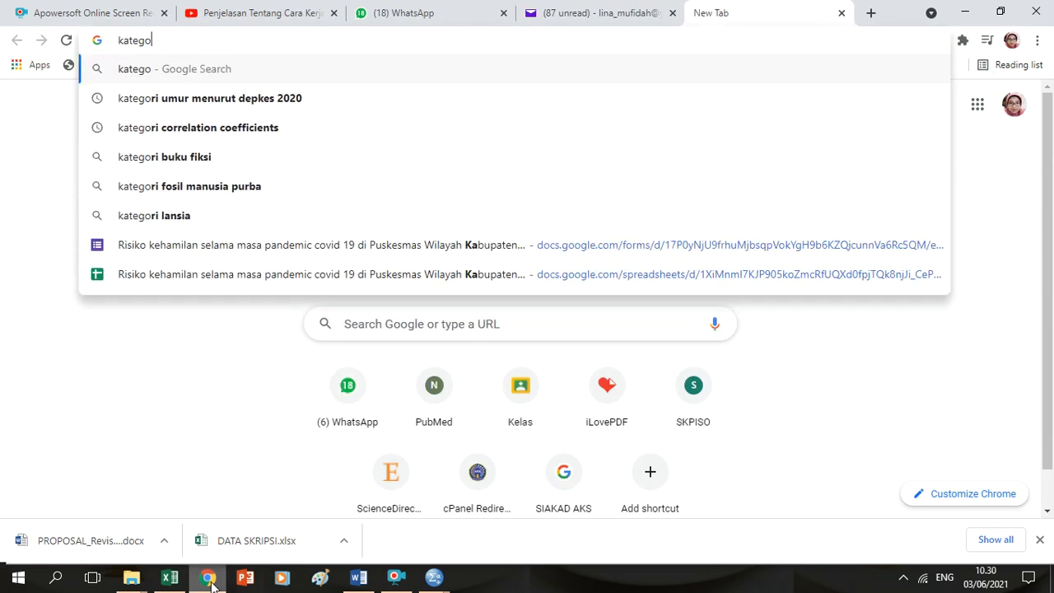
text(ri pengetahuan)
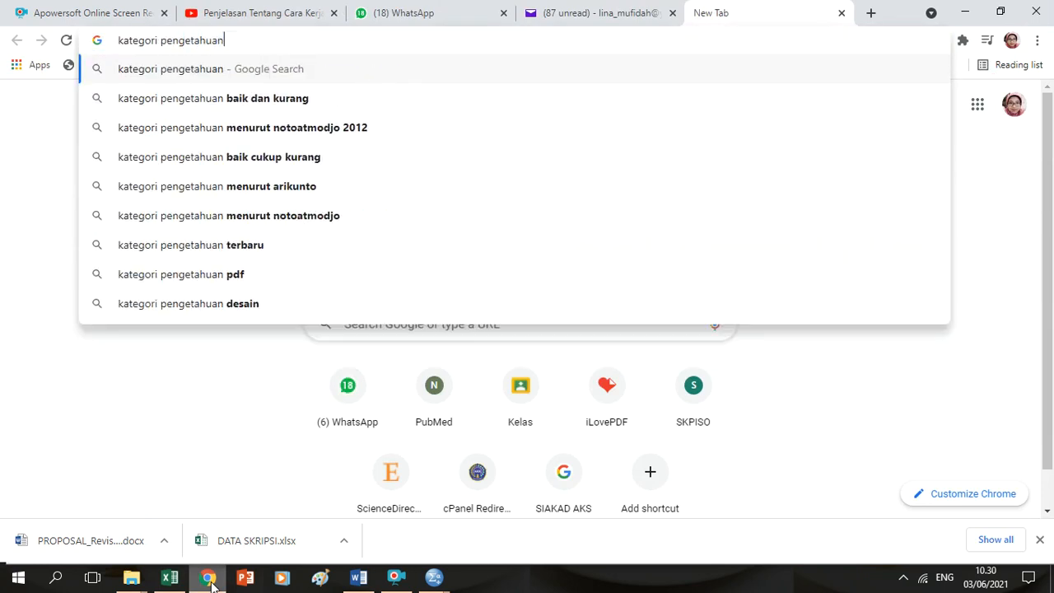
key(Down)
key(Down)
key(Down)
key(Up)
key(Down)
key(Down)
key(Return)
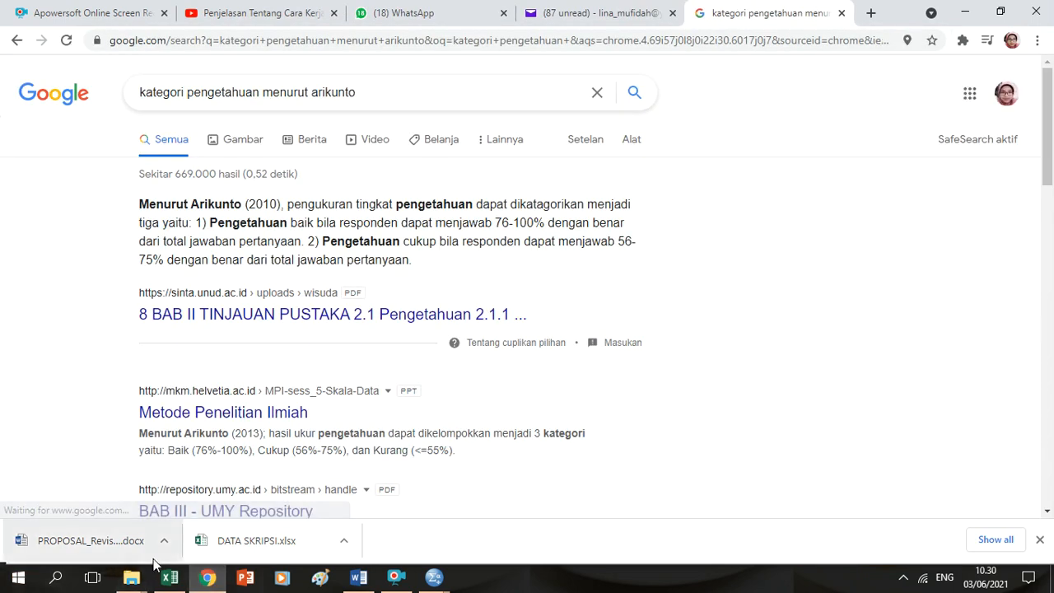
click(262, 421)
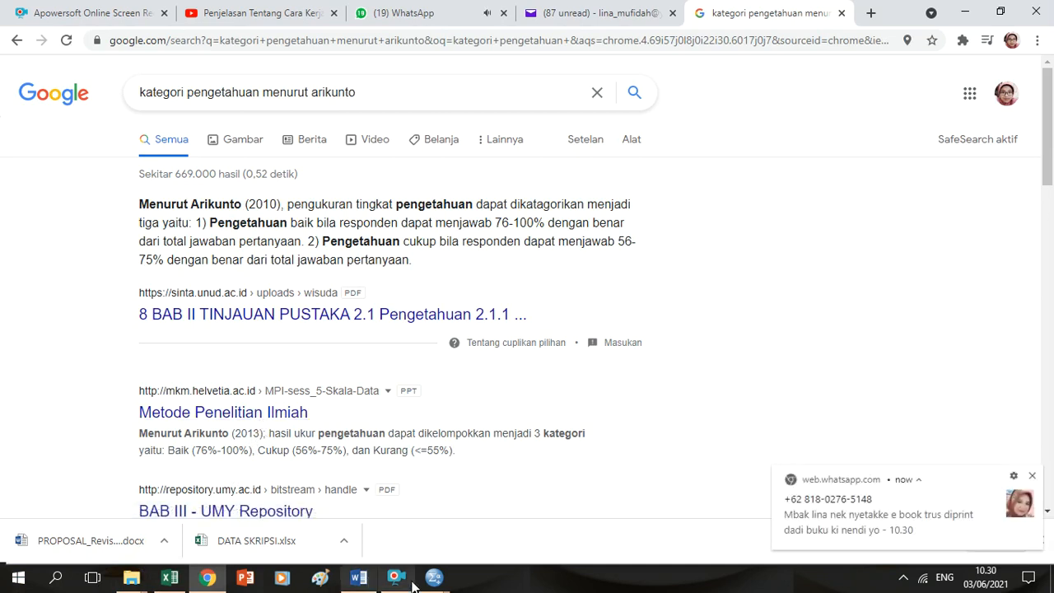
- Return to Excel and complete the formula in O3 to sum the first respondent's answers in B3:N3
mouse_move(170, 577)
click(370, 511)
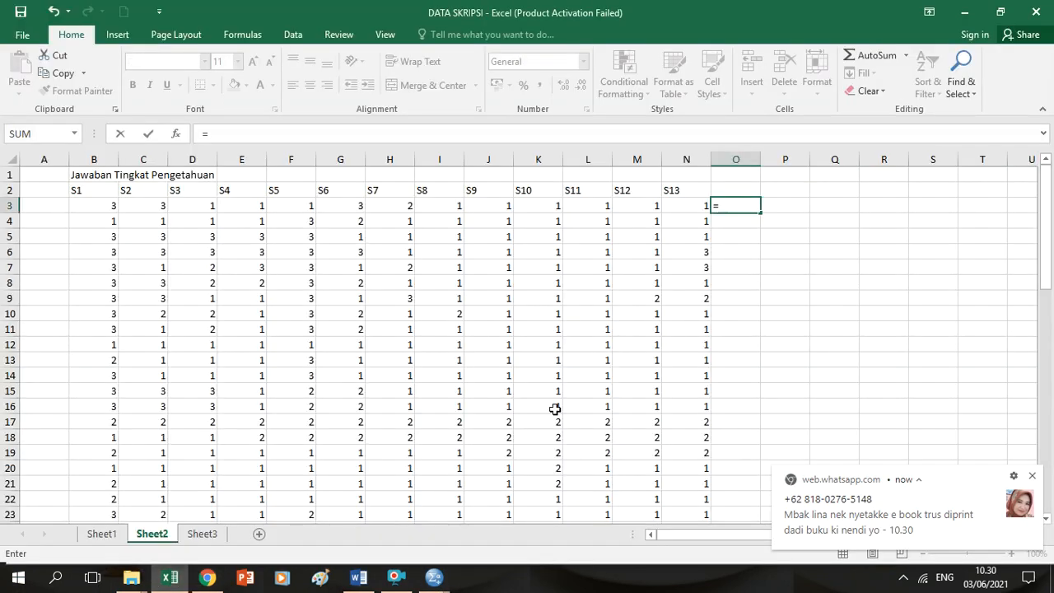
text(sum()
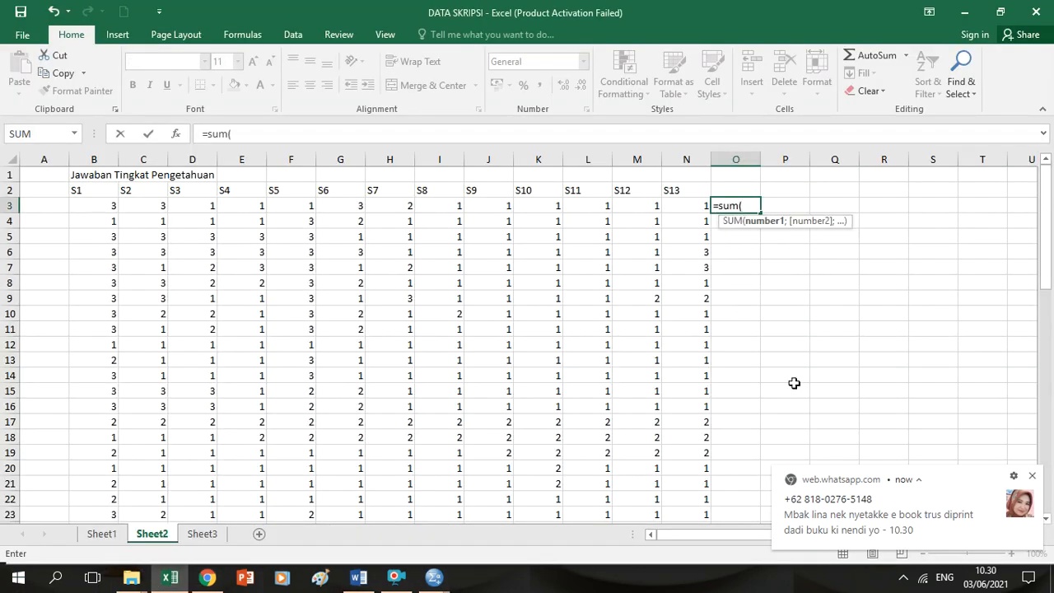
click(1034, 477)
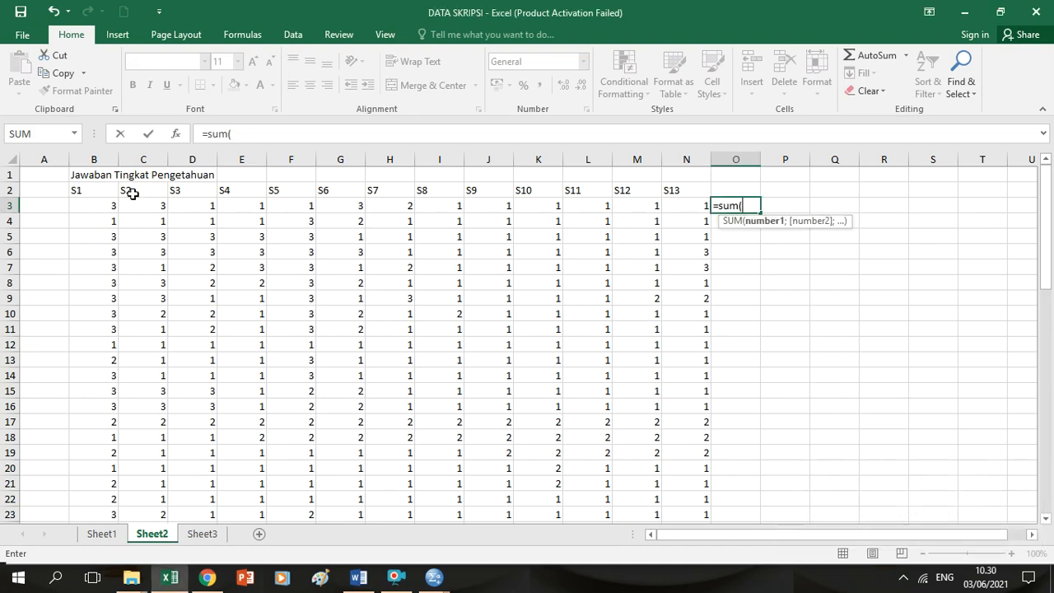
drag(106, 202, 671, 212)
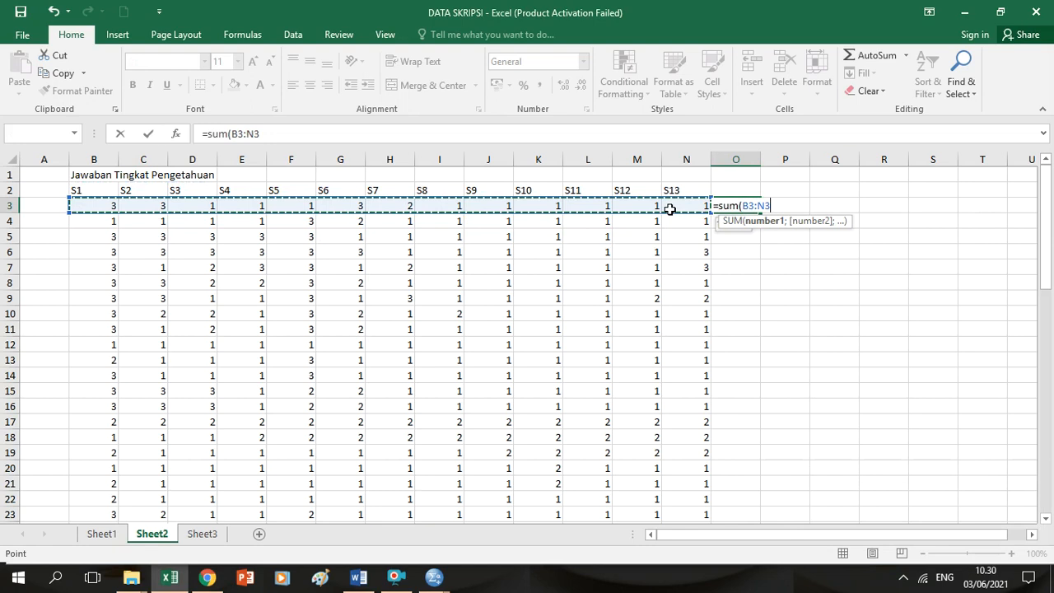
key(Return)
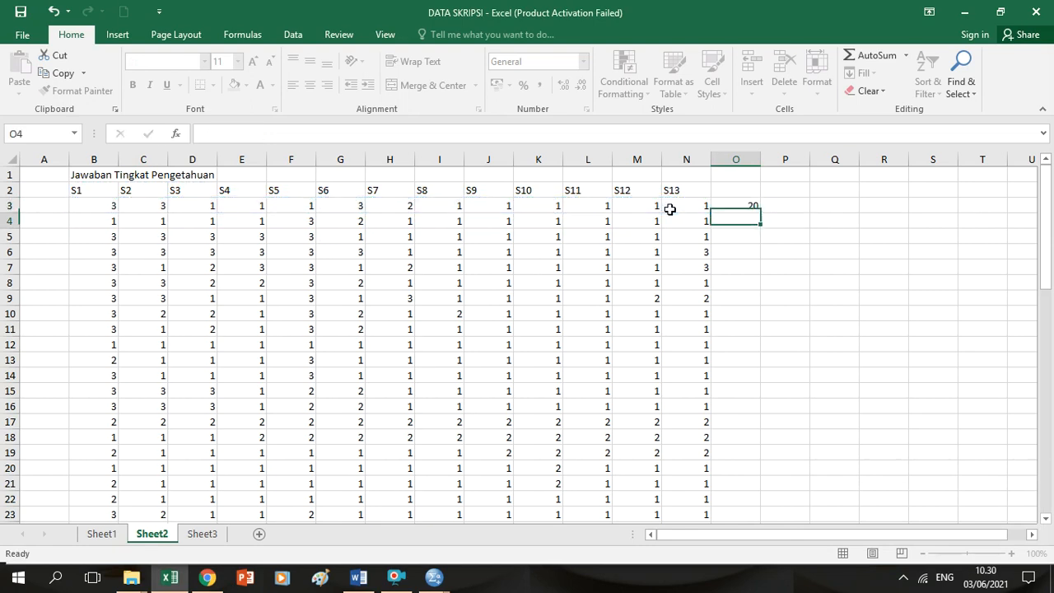
click(750, 203)
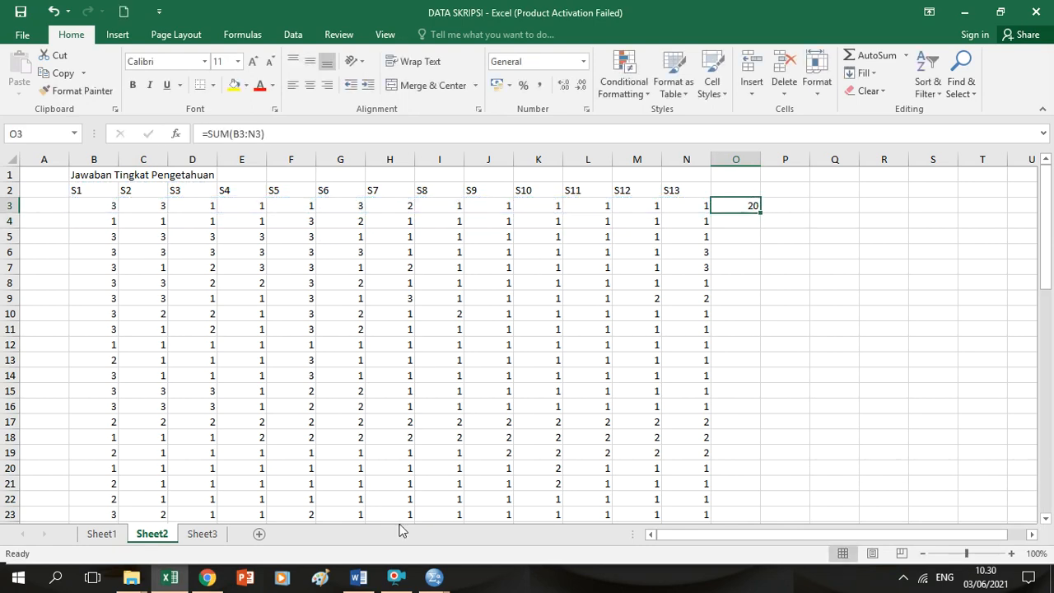
click(395, 576)
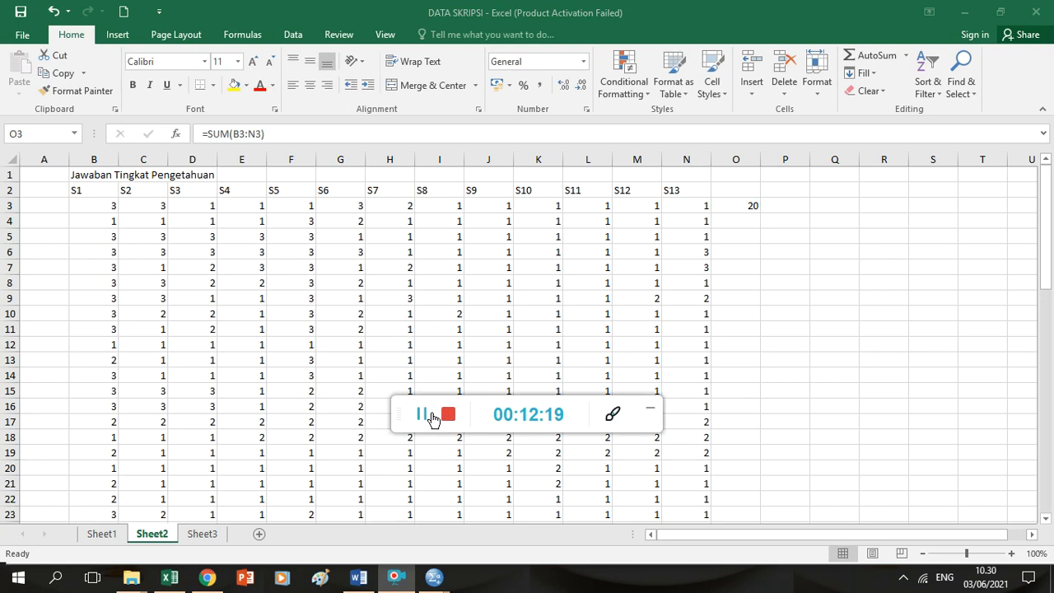
click(421, 414)
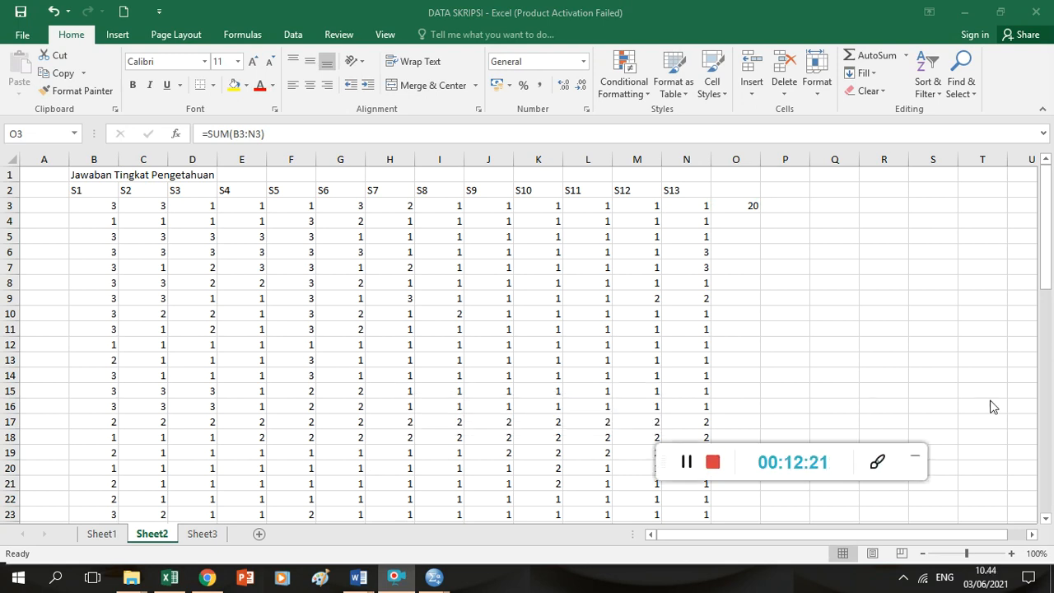
click(914, 456)
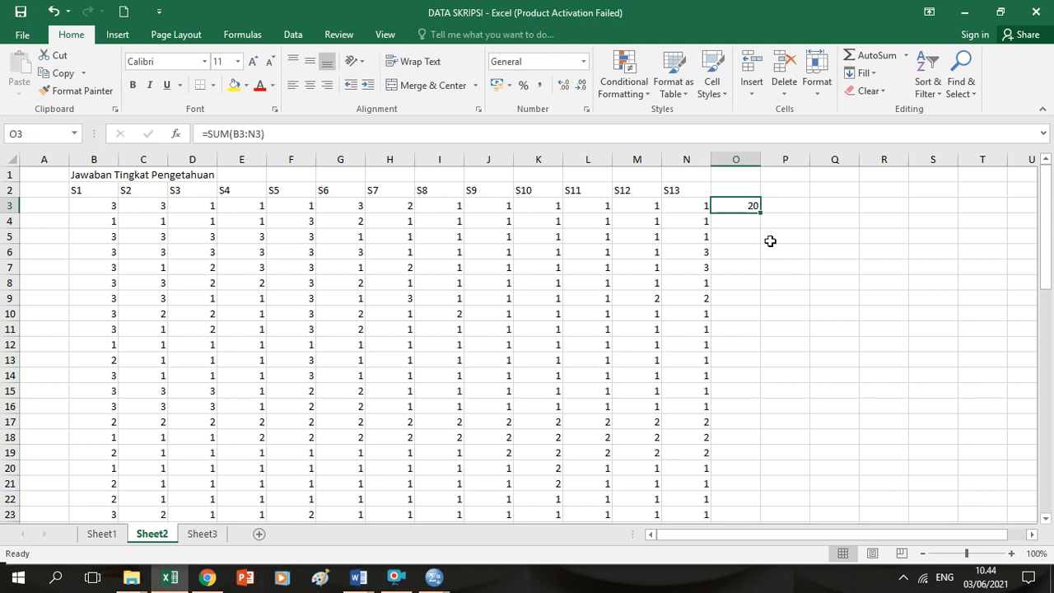
- Switch to Chrome and review the Google results on Arikunto's knowledge categories and their percentage ranges
key(alt+Tab)
click(207, 578)
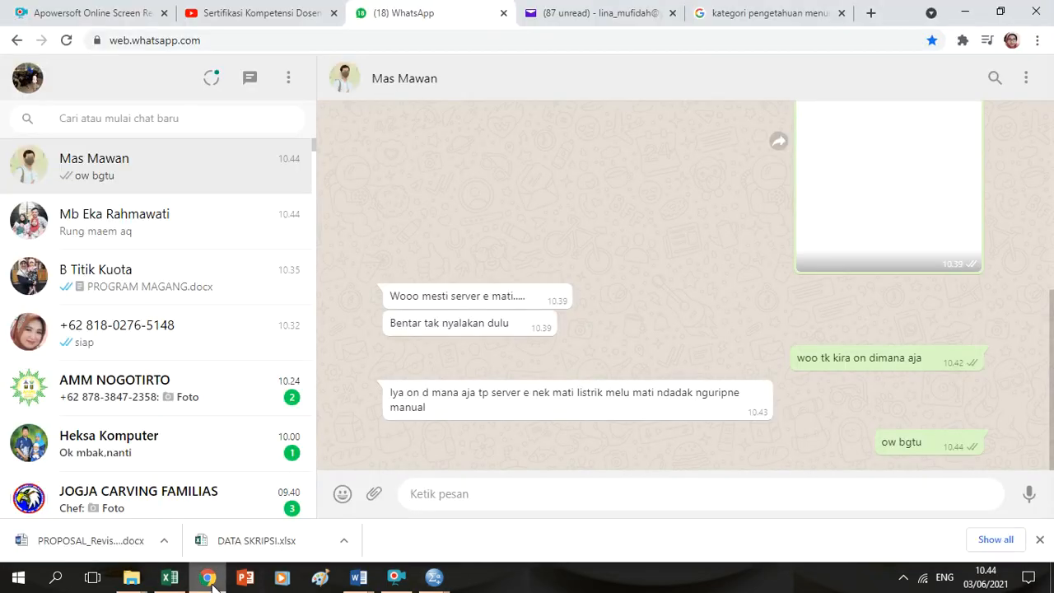
click(767, 10)
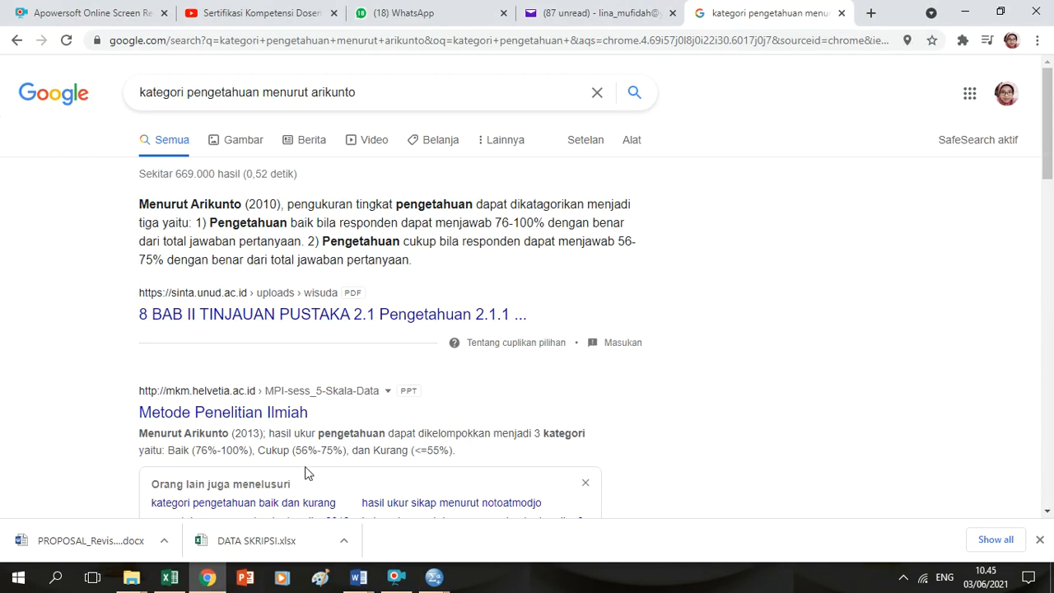
- Return to Excel and fill the sum formula from O3 down column O for all respondents
click(171, 579)
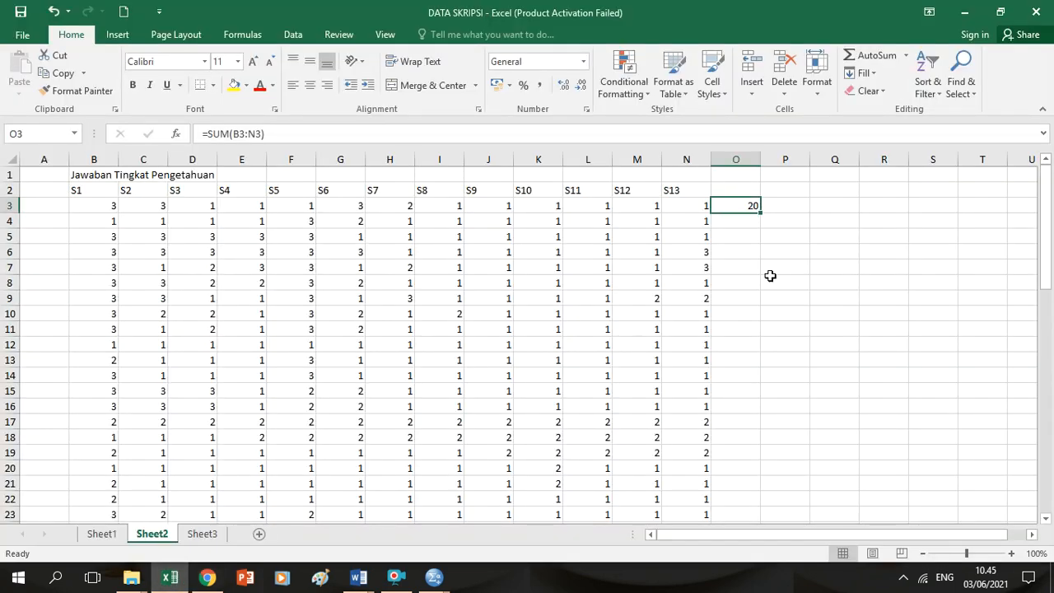
double_click(762, 213)
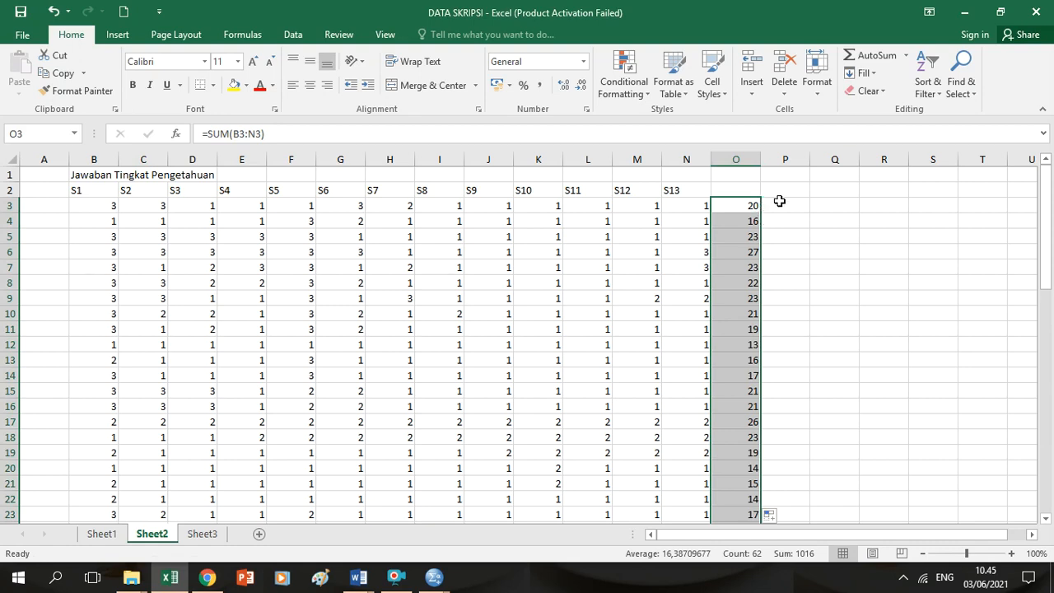
click(778, 201)
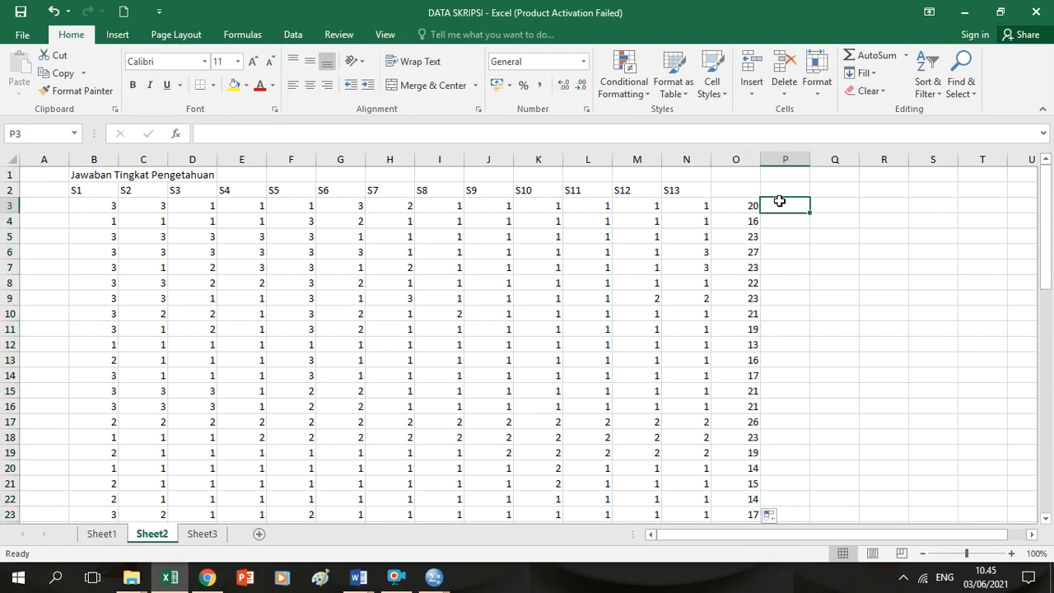
text(=)
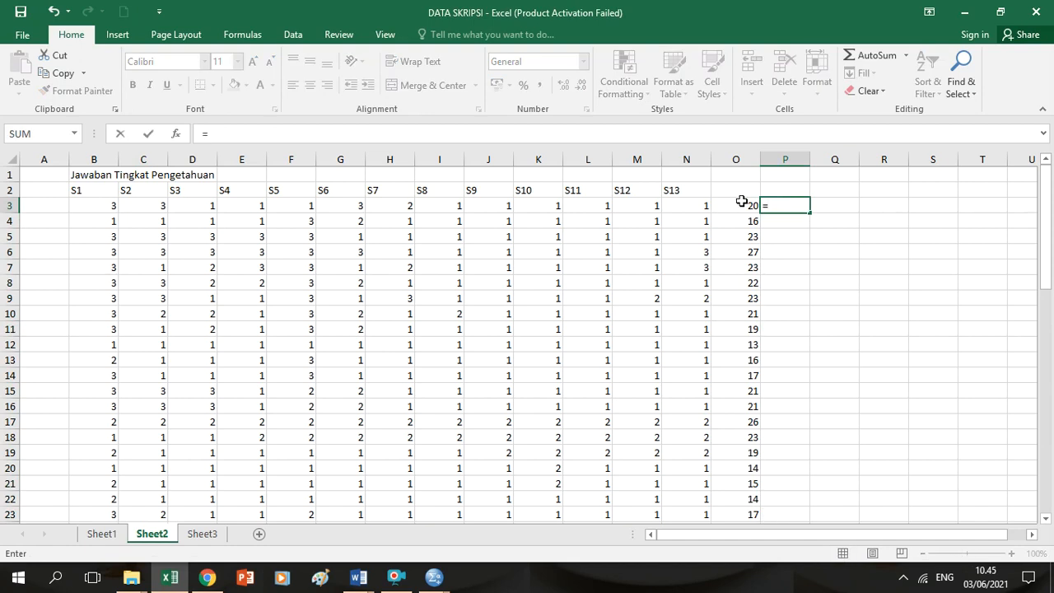
key(BackSpace)
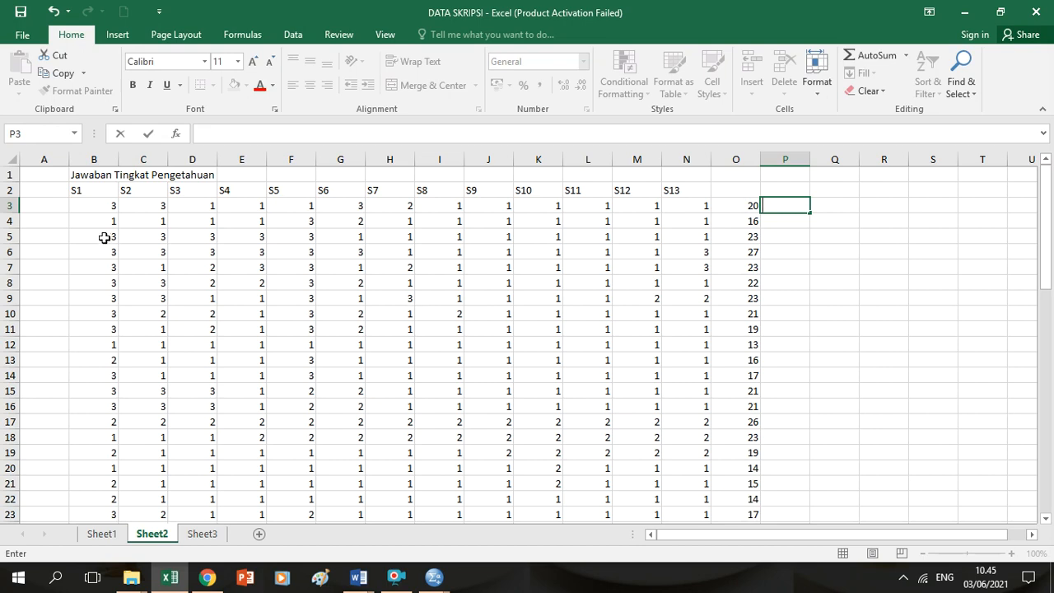
- Number the respondents in column A by entering 1, 2, 3 from A3 and filling the series down to row 64
click(49, 200)
text(1)
key(Return)
click(50, 200)
text(2)
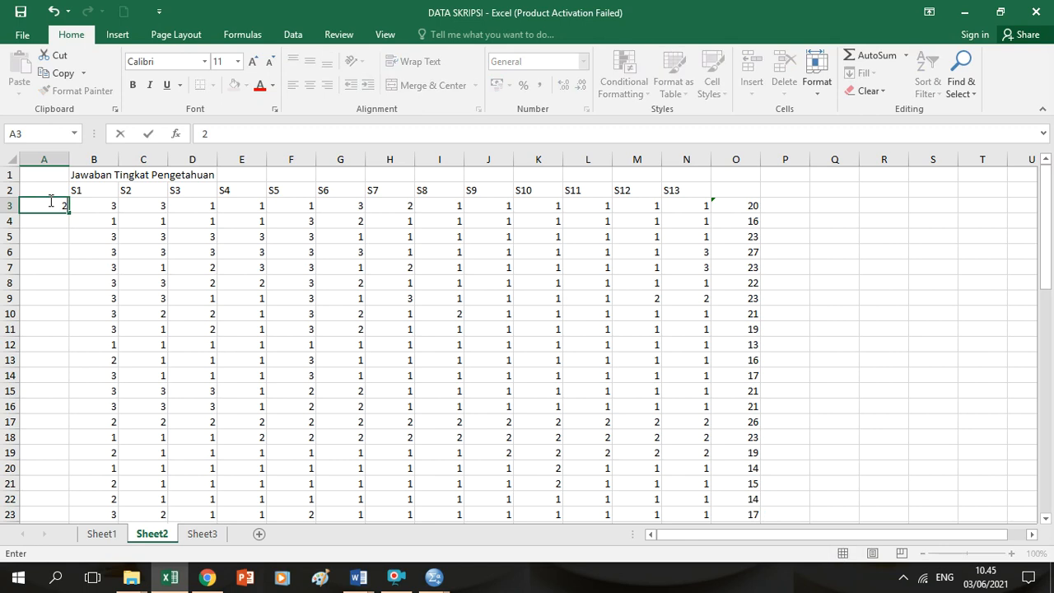
key(BackSpace)
text(1)
key(Return)
text(2)
key(Return)
text(3)
key(Return)
drag(51, 204, 65, 457)
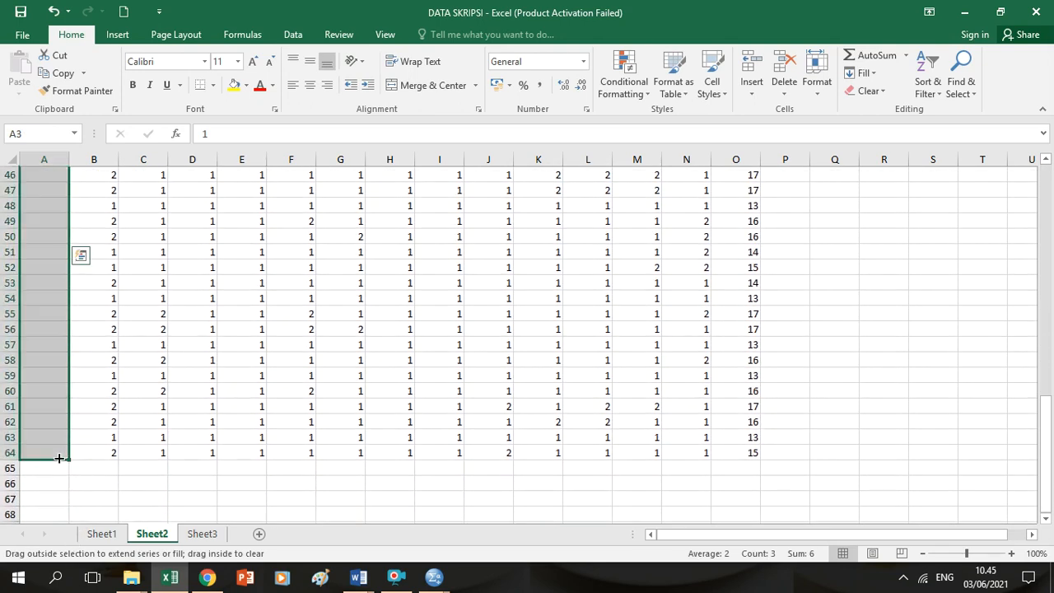
- Calculate the maximum possible score in O2 by multiplying 13 by 3
drag(1048, 442, 1049, 170)
click(751, 190)
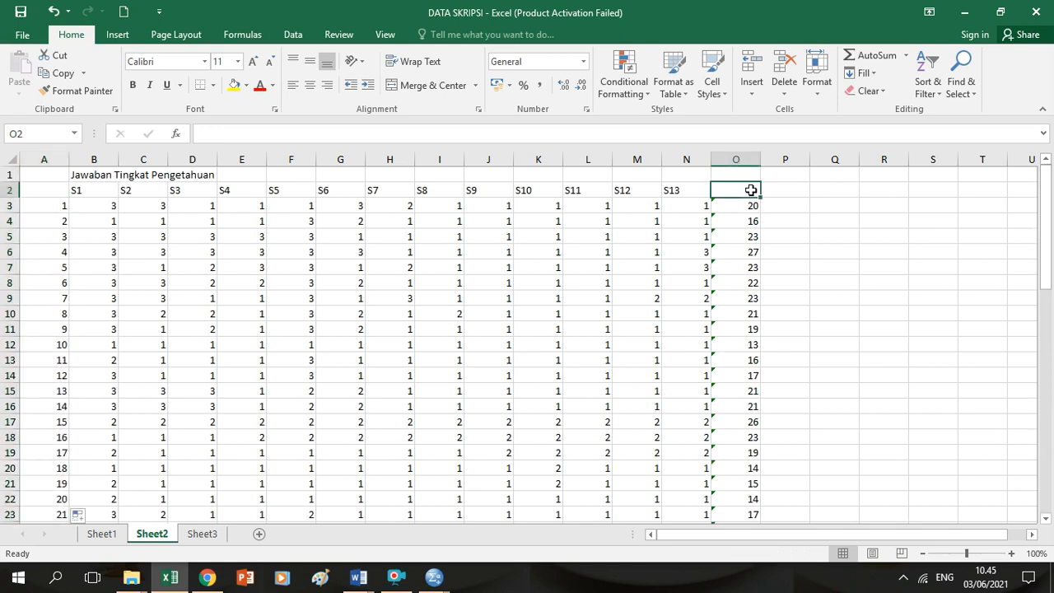
text(=13)
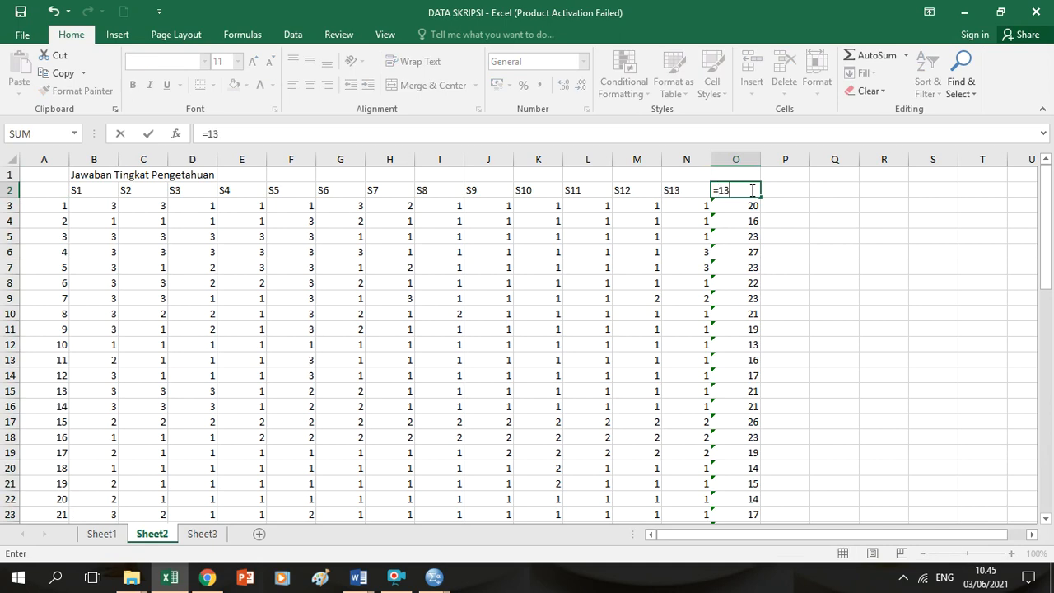
text(3)
key(Return)
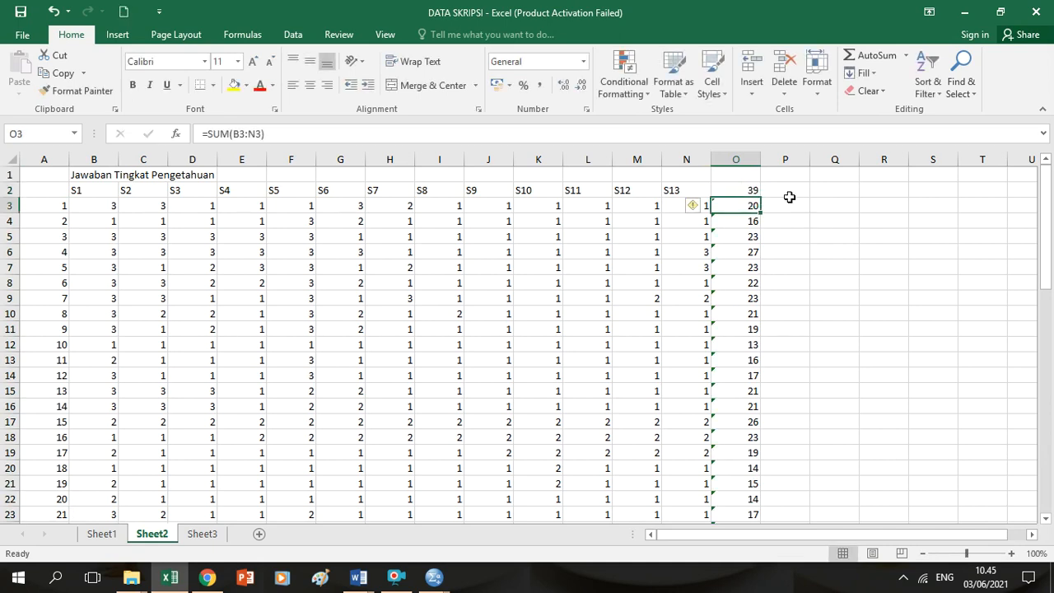
- Enter the formula =O3/39 in P3 to divide the first respondent's total by the maximum score
click(790, 204)
text(=)
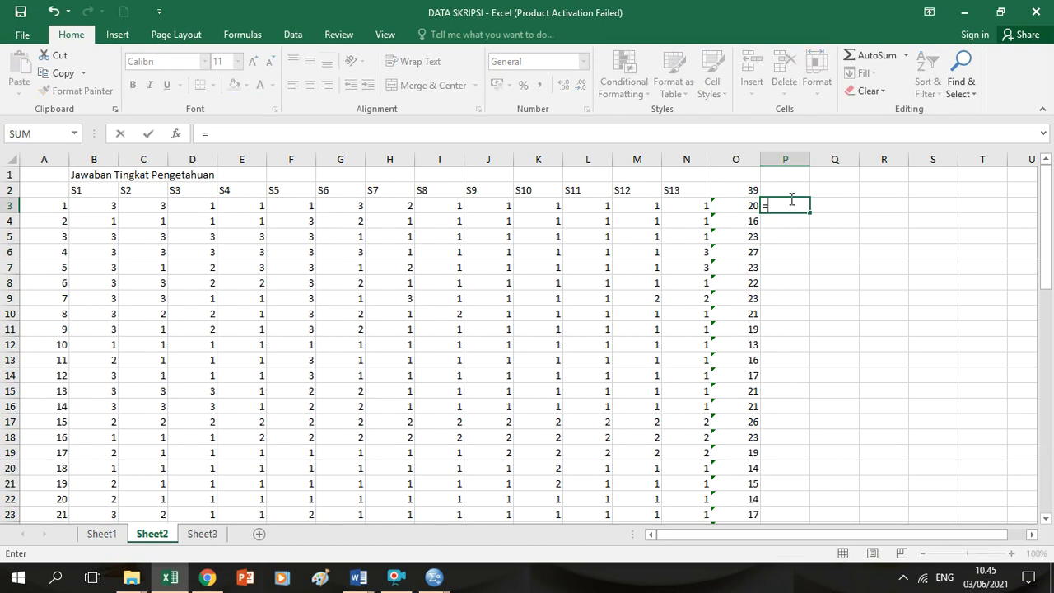
click(746, 205)
text(/39)
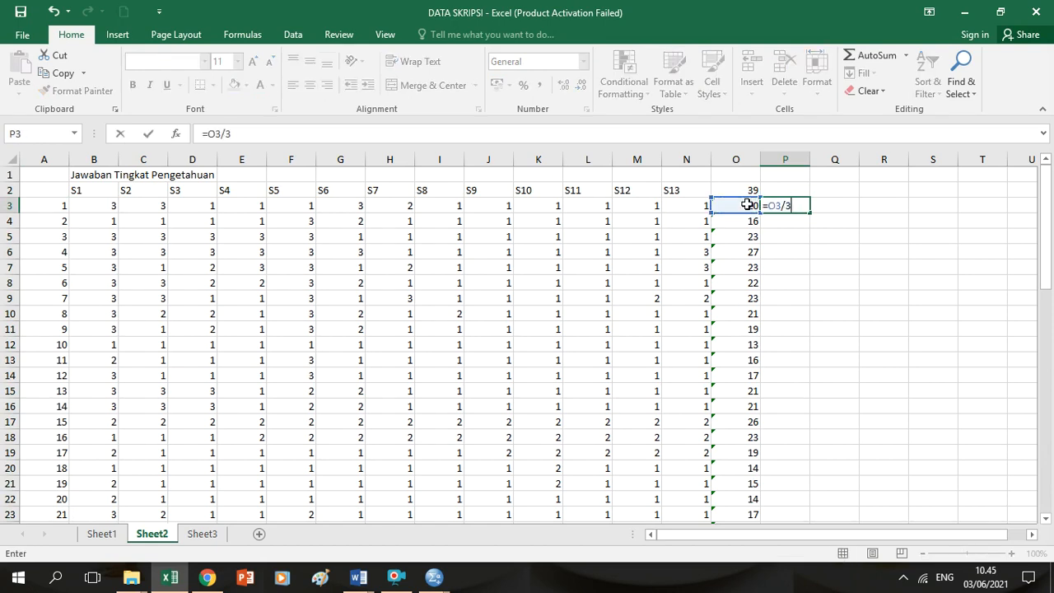
key(Return)
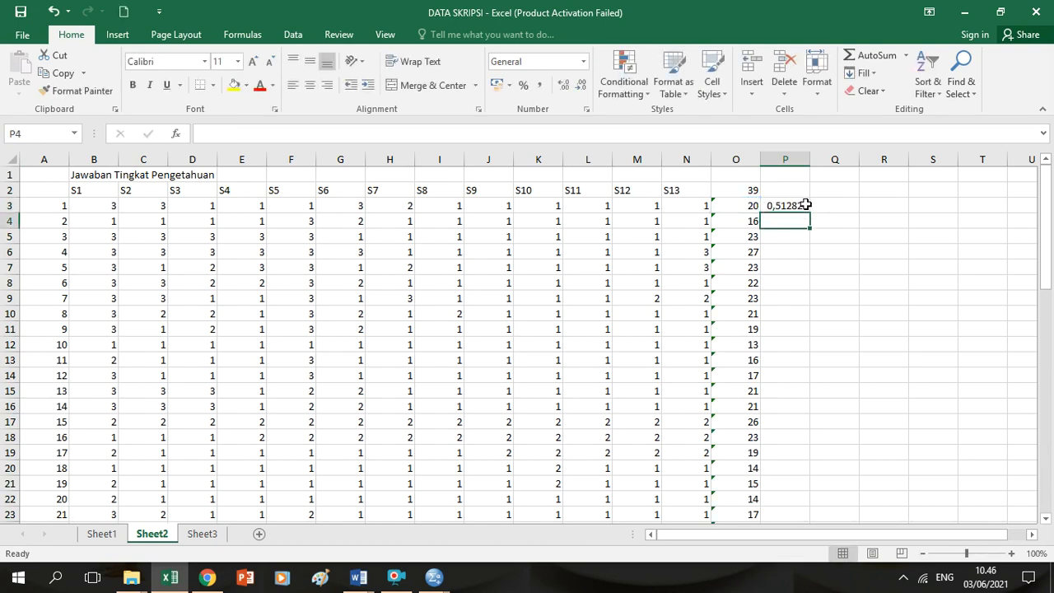
- Fill the P3 formula down column P for all respondents and format the results as percentages
click(813, 205)
click(803, 205)
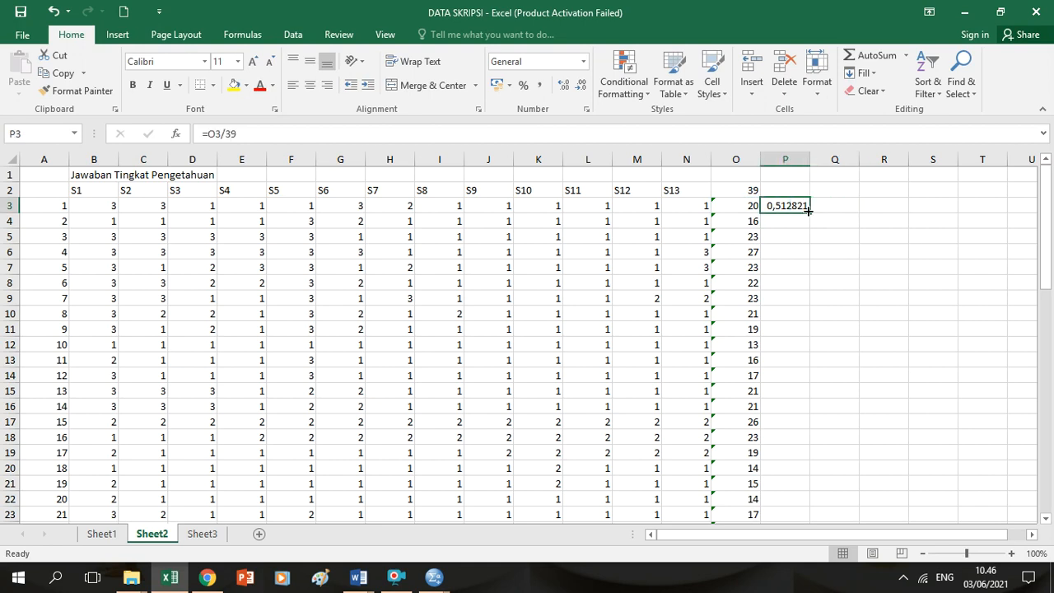
double_click(809, 212)
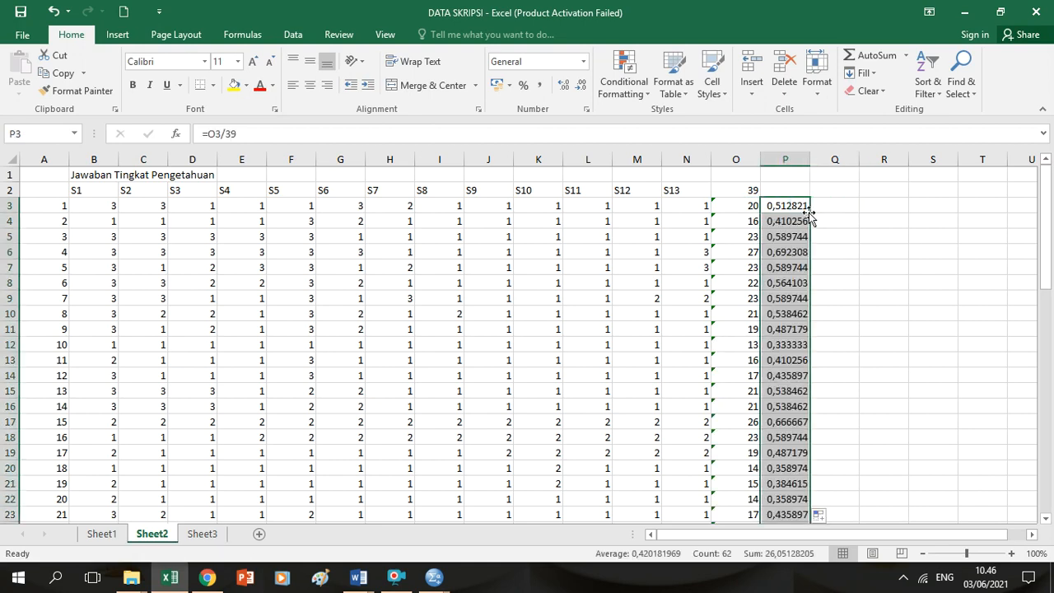
click(524, 86)
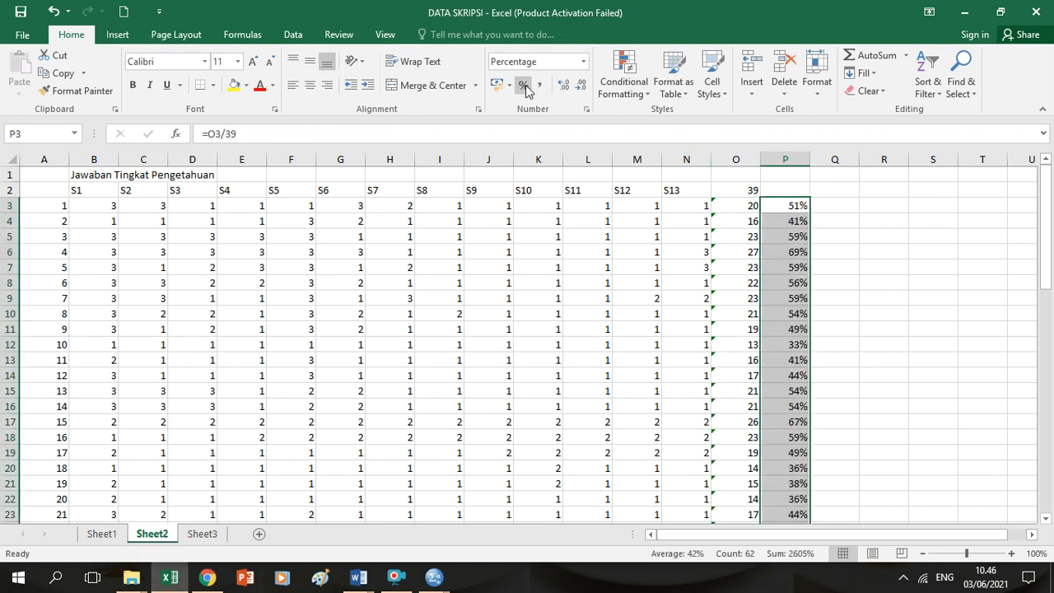
- Start an IF formula in Q3 that returns "Baik" when P3 is at least 76%
click(820, 203)
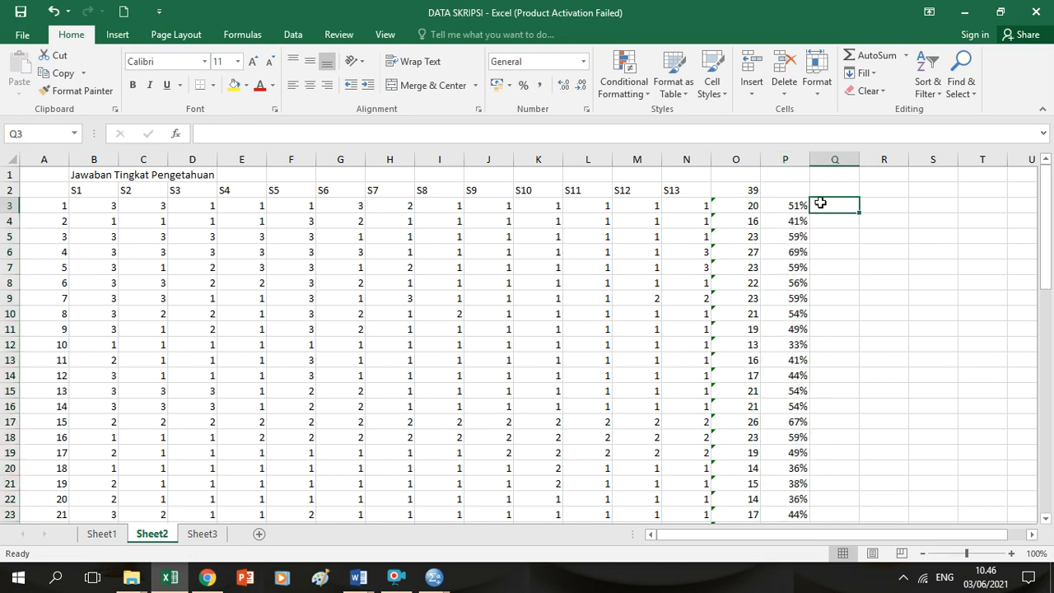
text(=)
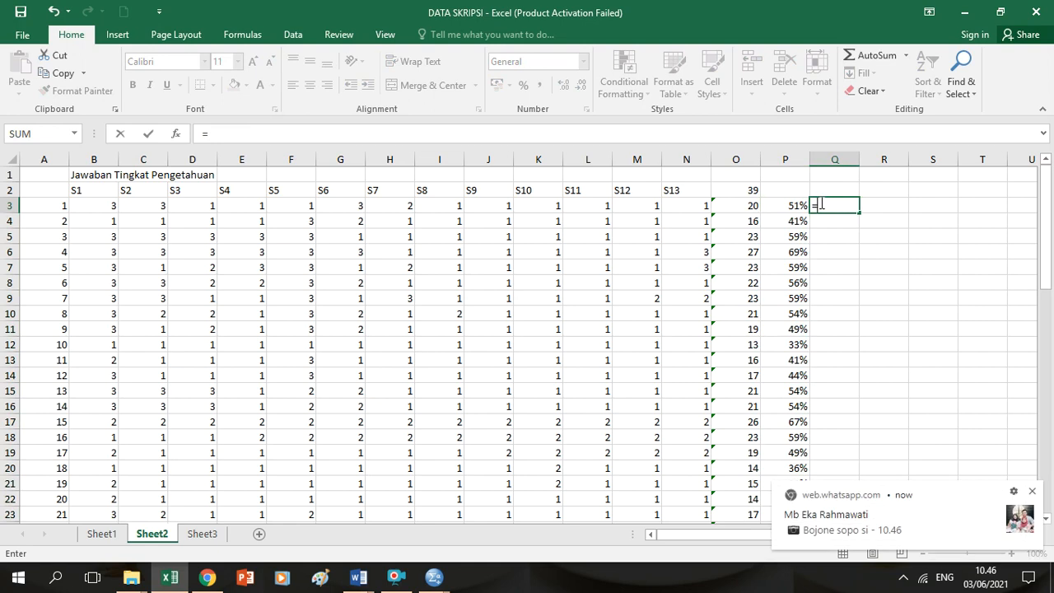
click(1032, 490)
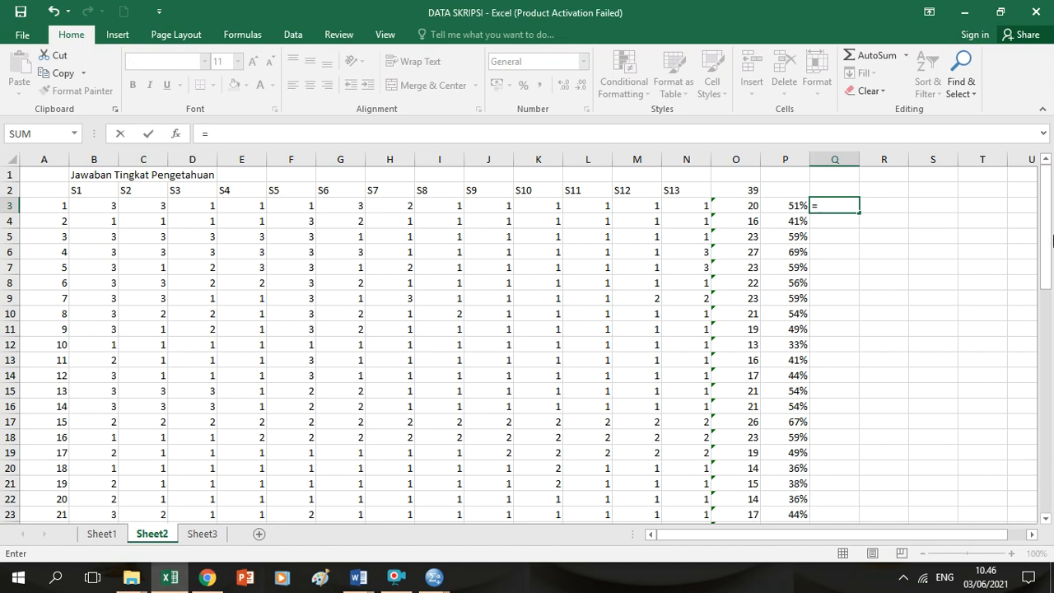
text(if()
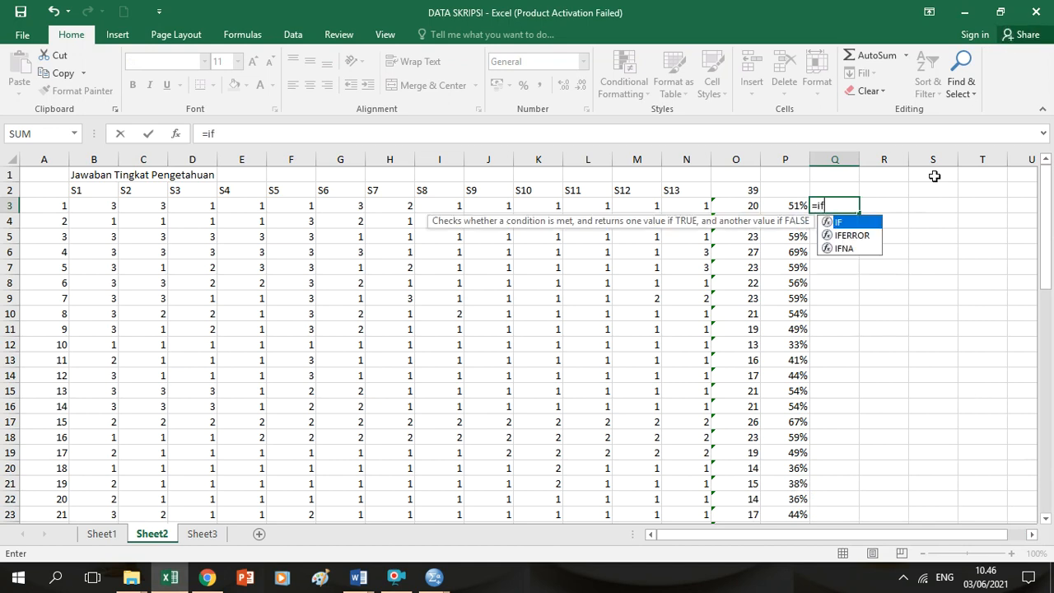
click(789, 204)
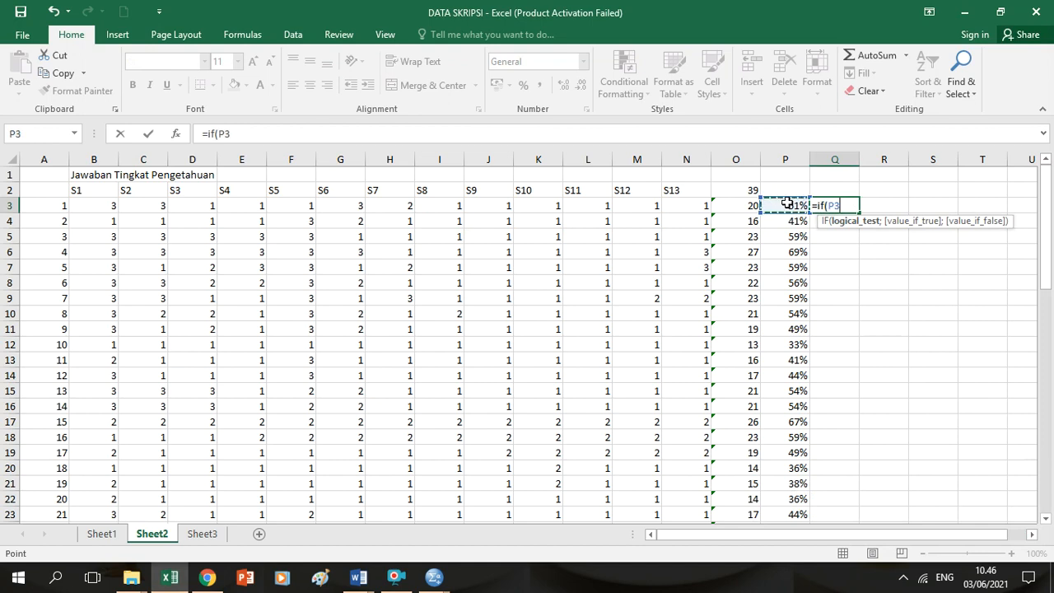
text(>=76%)
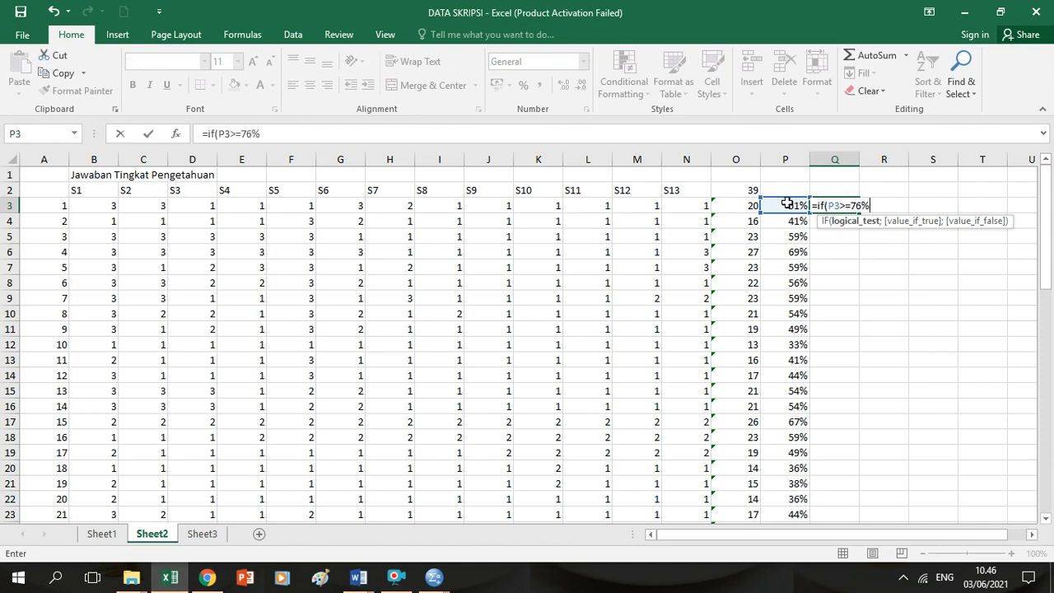
text(;")
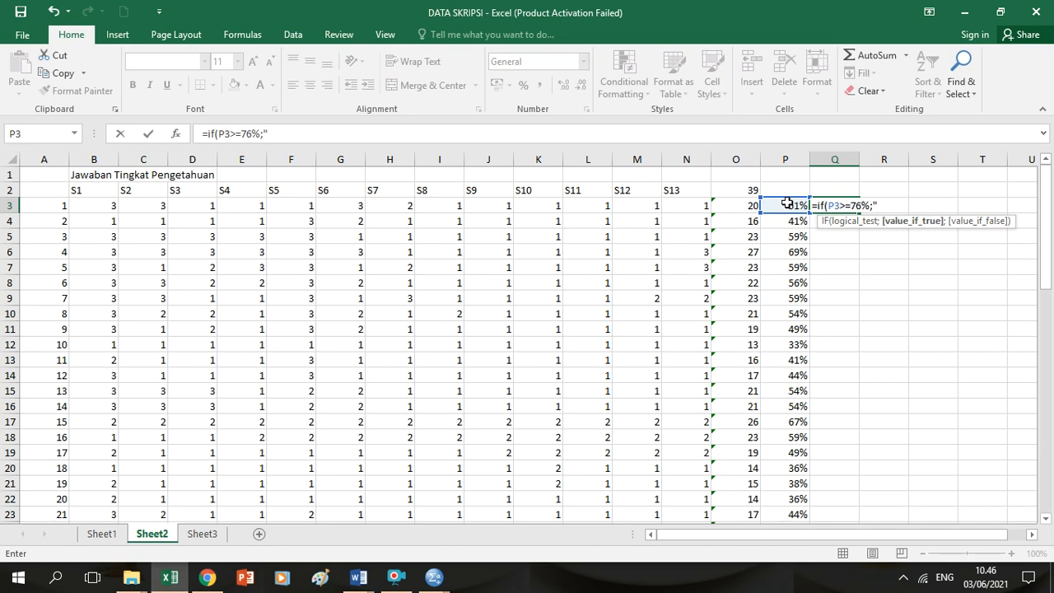
text(Baik";)
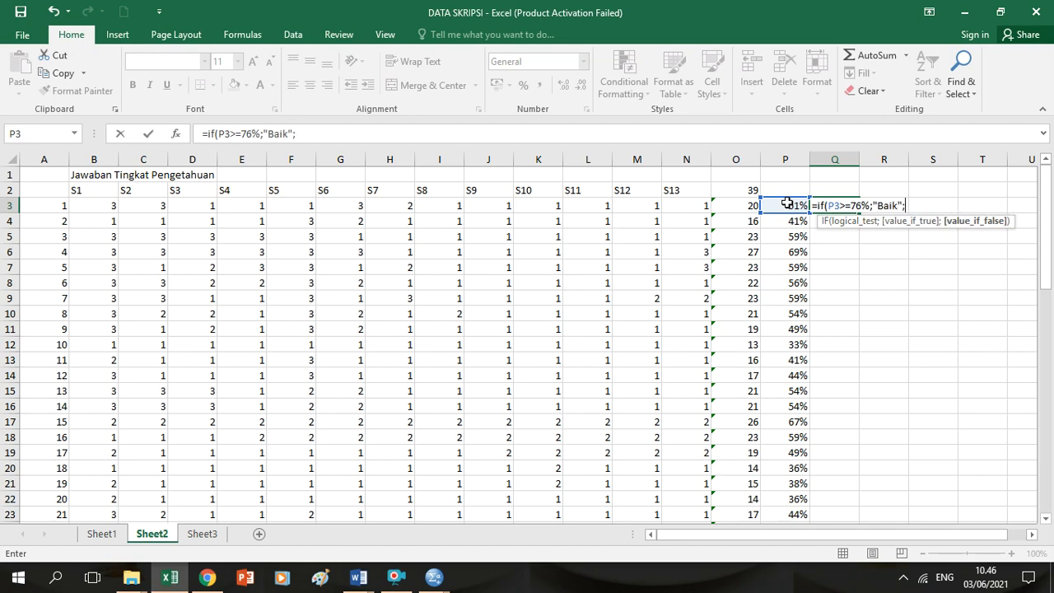
- Complete the Q3 formula with a nested IF returning "Cukup" when P3 is at least 56% and "Kurang" otherwise
text(if(P3)
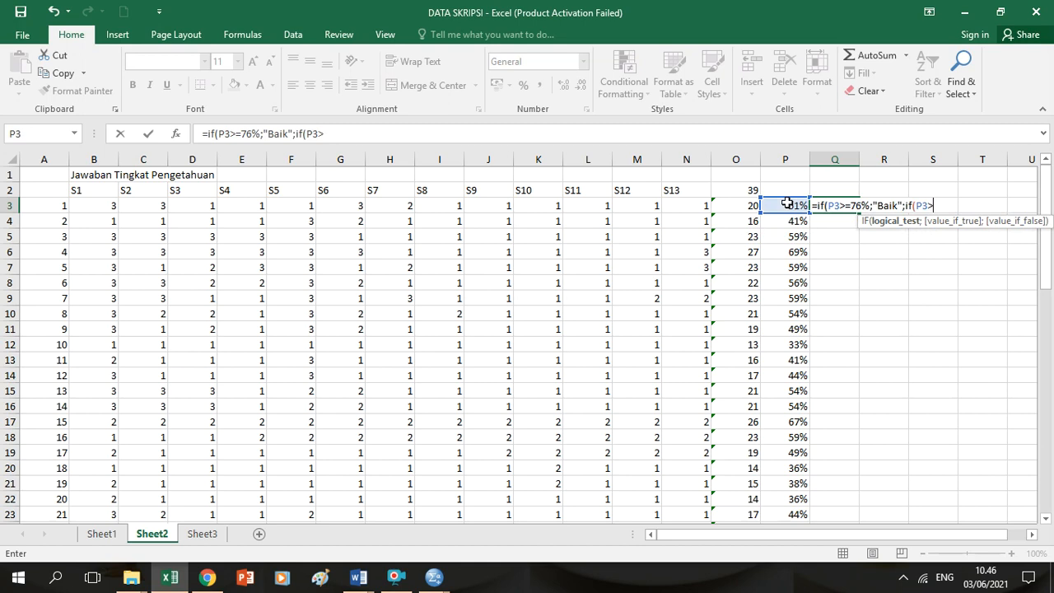
text(>=56%)
text(;"Cuku)
text(";)
key(BackSpace)
key(BackSpace)
key(BackSpace)
text(p)
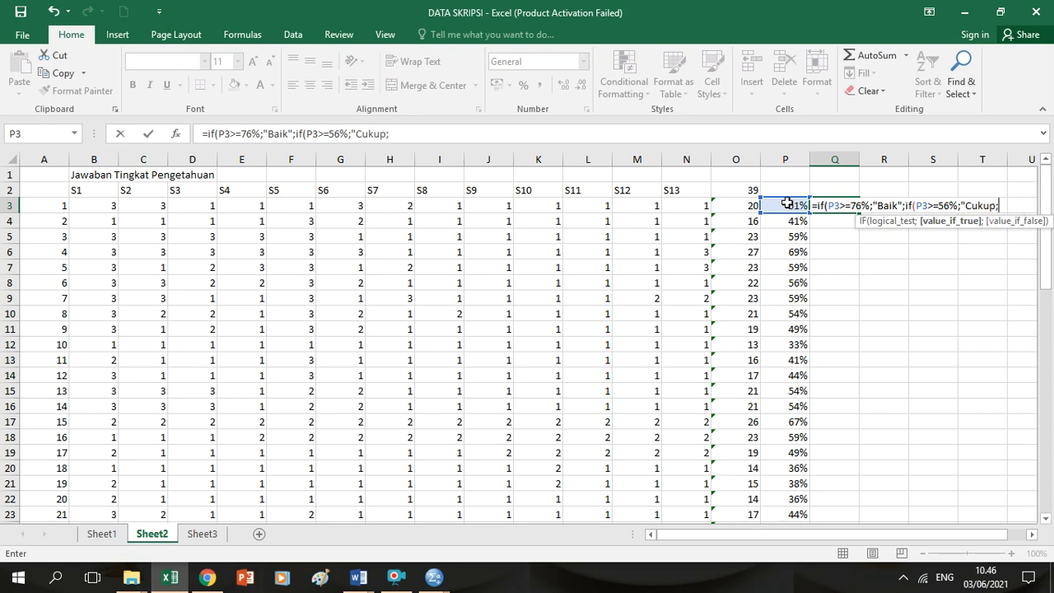
text(";")
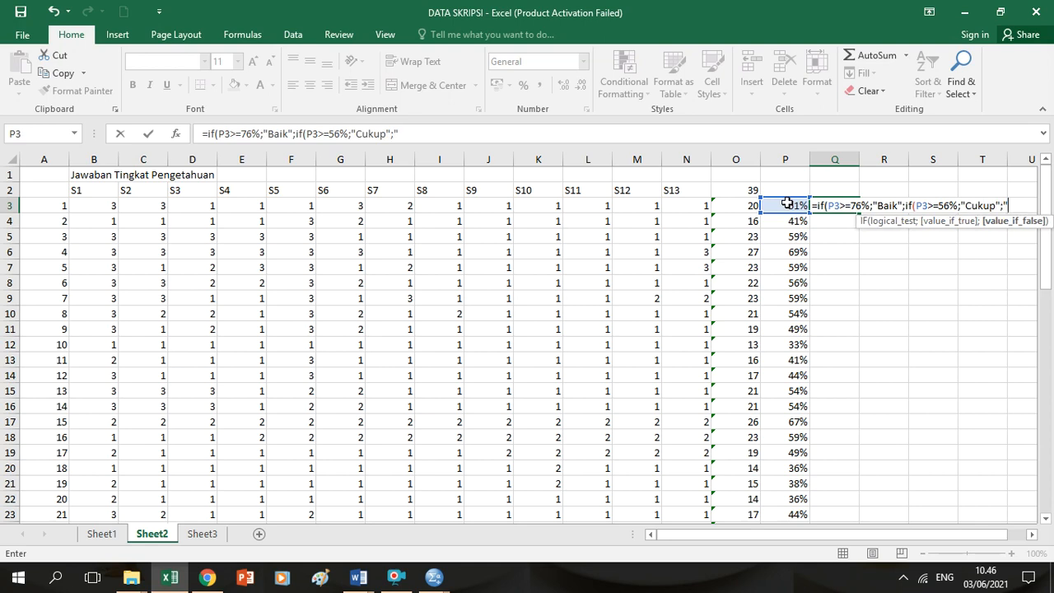
text(Kurang")))
key(Return)
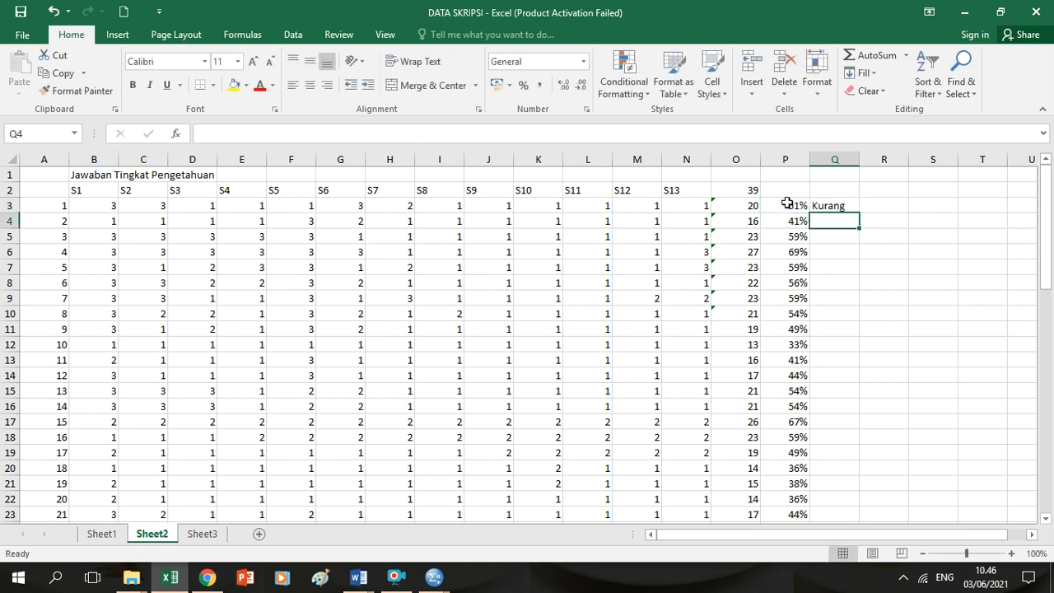
- Check the nested IF formula in Q3 and fill it down column Q for all respondents
click(833, 206)
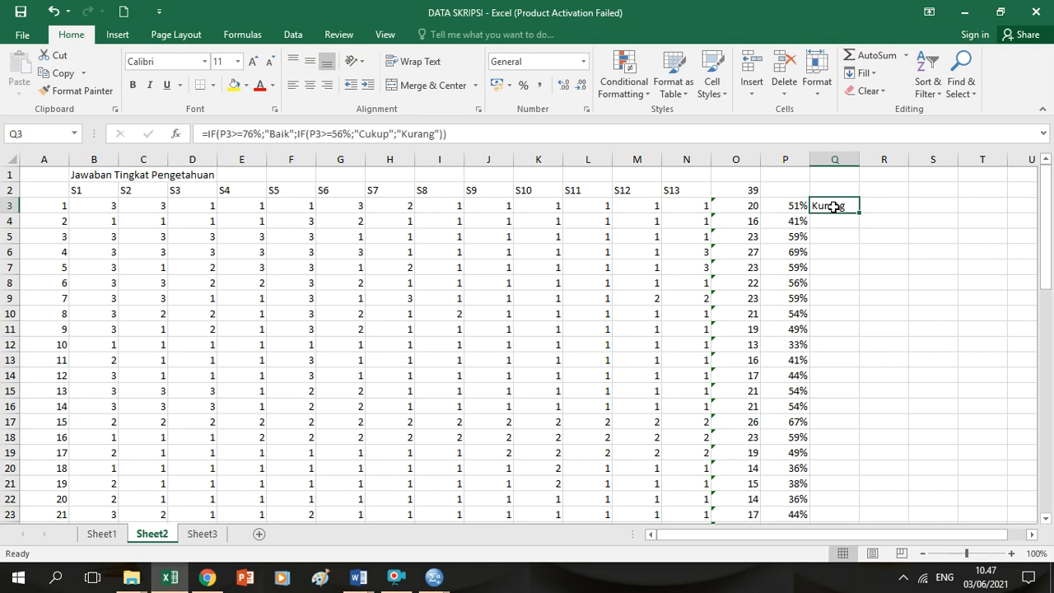
click(327, 134)
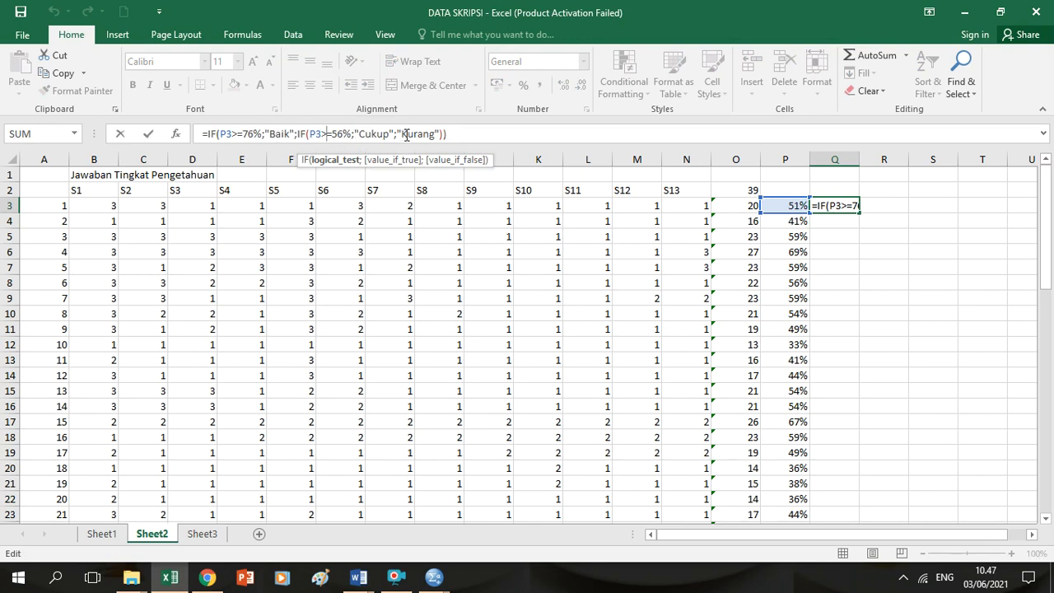
key(Right)
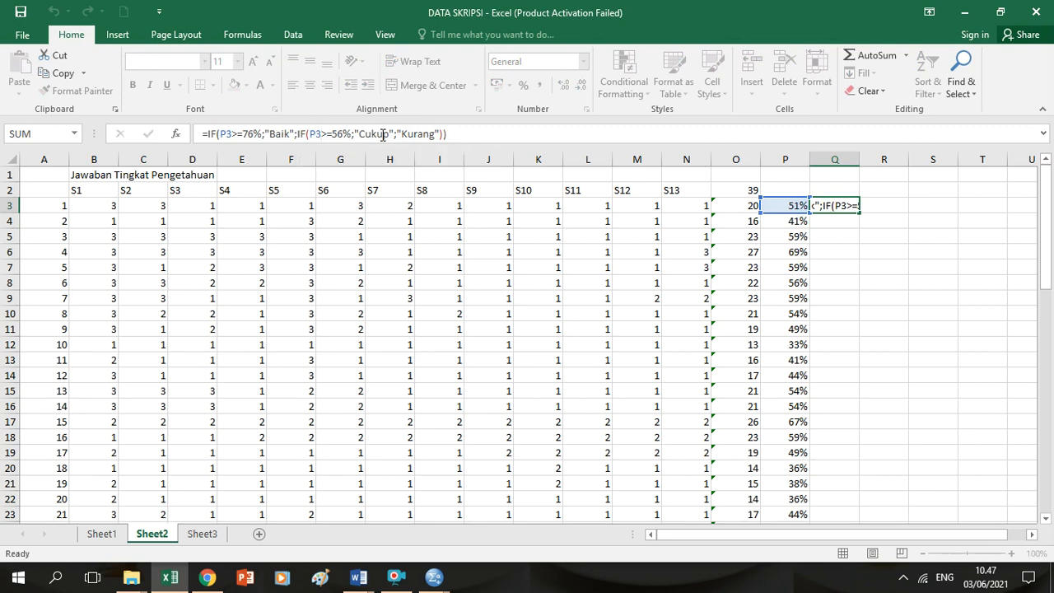
key(Return)
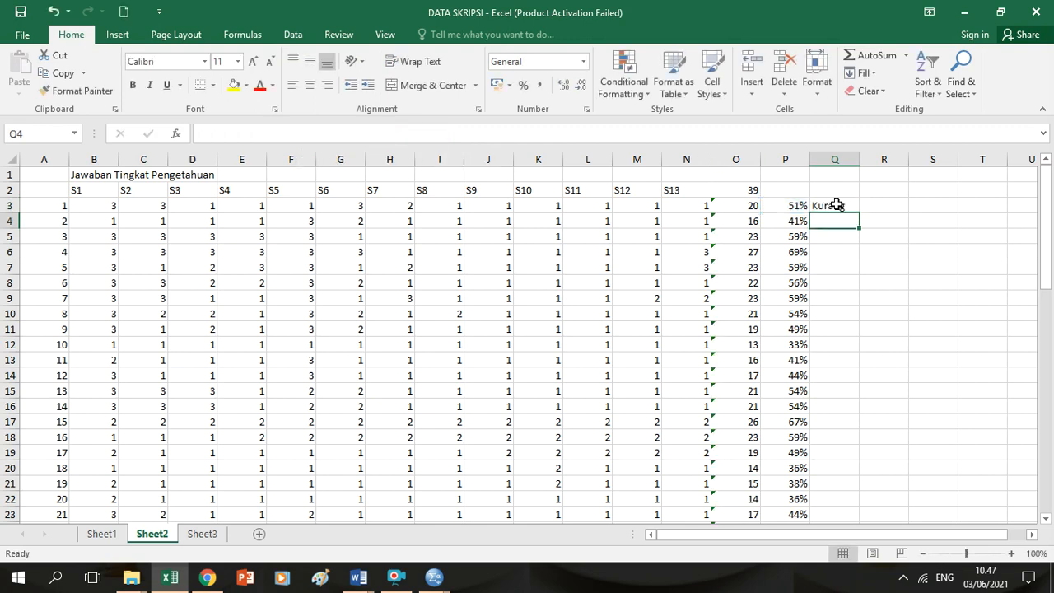
click(836, 205)
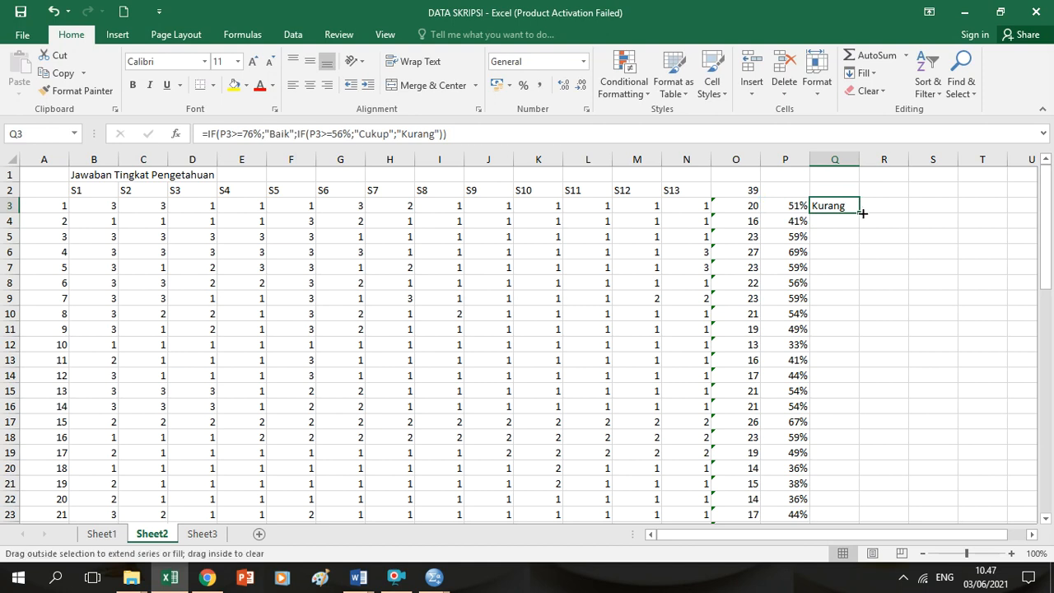
double_click(859, 212)
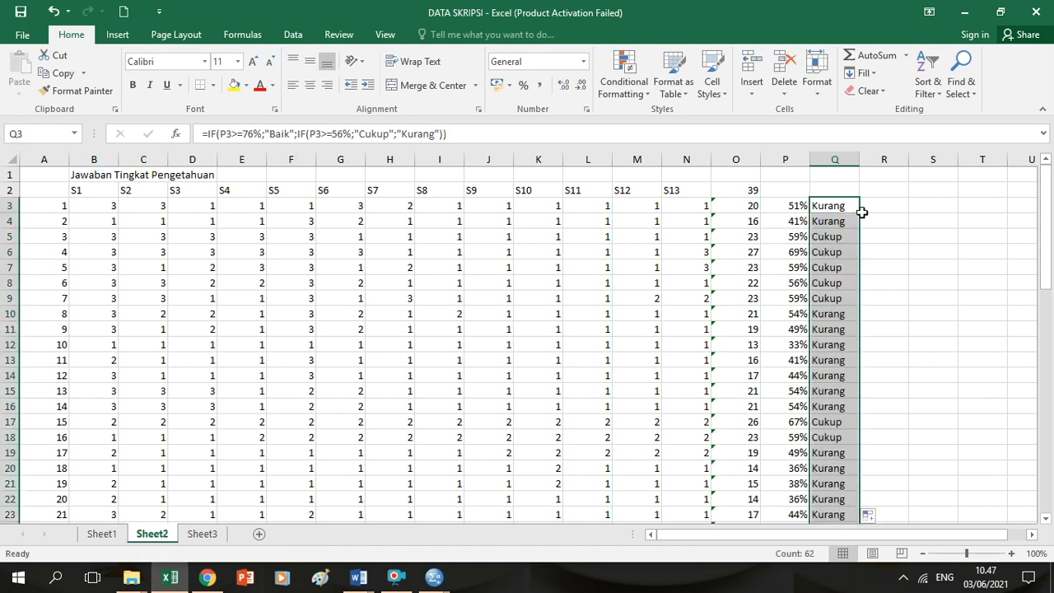
- Copy the text of the Q3 category formula and paste it into R3 with its P3 references intact
click(831, 204)
click(495, 127)
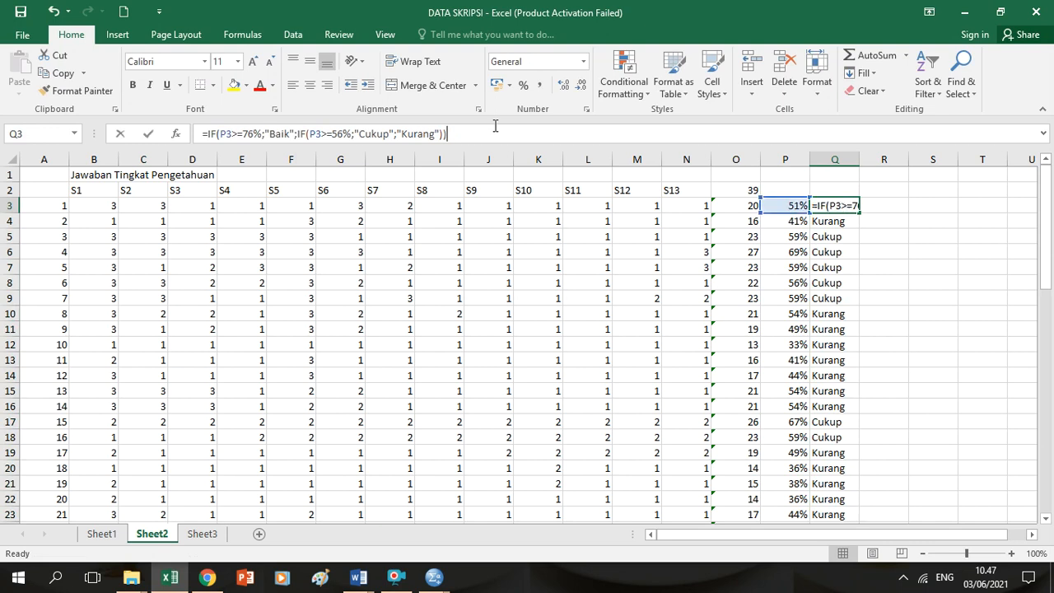
triple_click(494, 134)
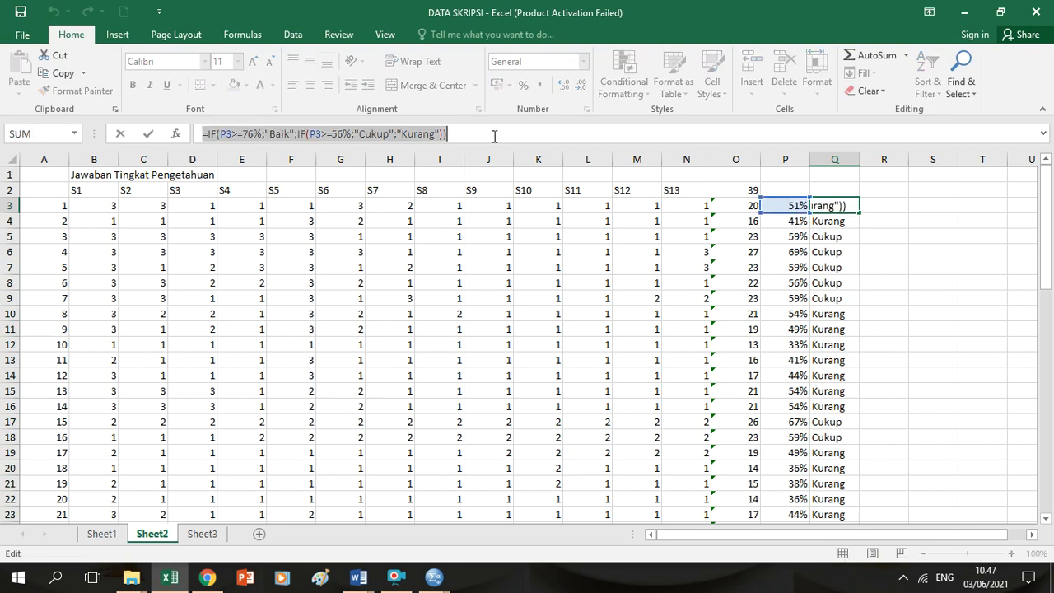
key(ctrl+c)
key(Return)
key(Up)
key(Right)
click(495, 136)
key(ctrl+v)
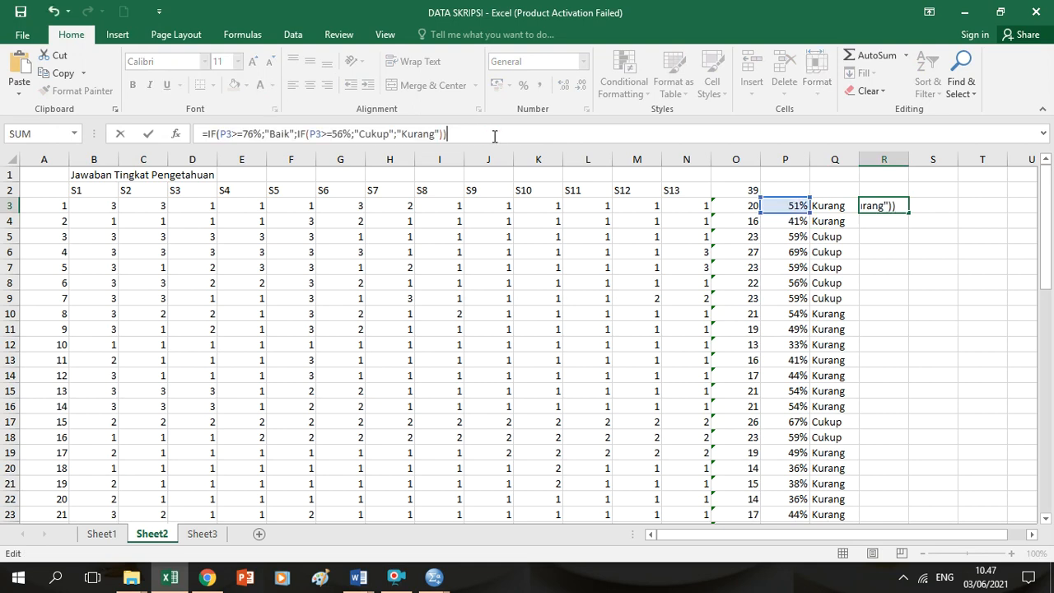
- Change the R3 formula's results to "1" instead of "Baik", "2" instead of "Cukup" and "3" instead of "Kurang"
click(289, 133)
key(BackSpace)
key(BackSpace)
key(BackSpace)
key(BackSpace)
text(1)
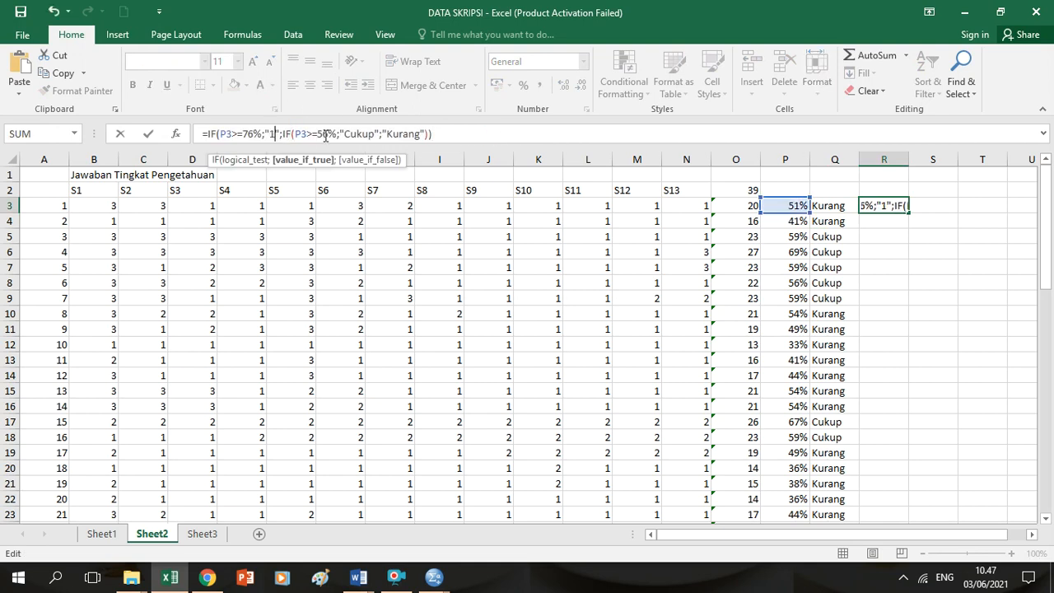
double_click(368, 134)
text(2)
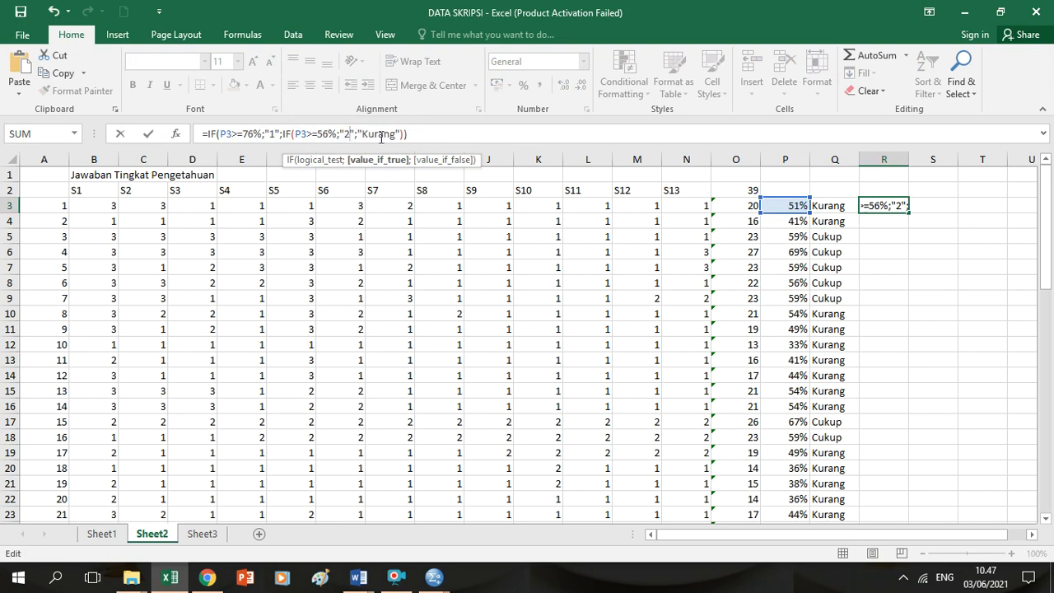
drag(395, 134, 363, 134)
text(3)
key(Return)
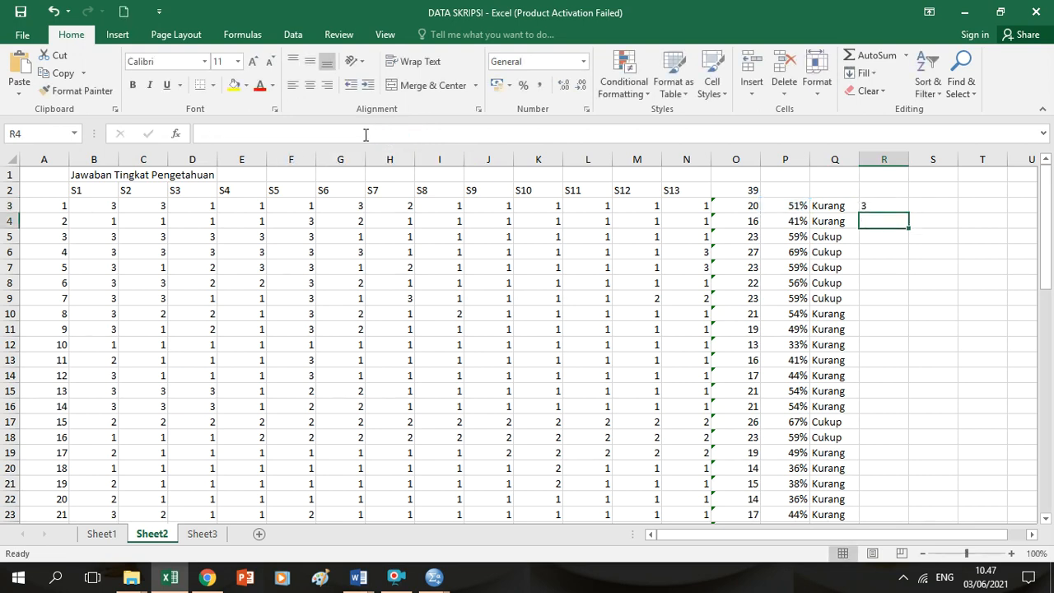
- Fill the R3 code formula down column R and copy the codes into the first empty variable column of olah fia.sav in SPSS
click(885, 208)
double_click(909, 212)
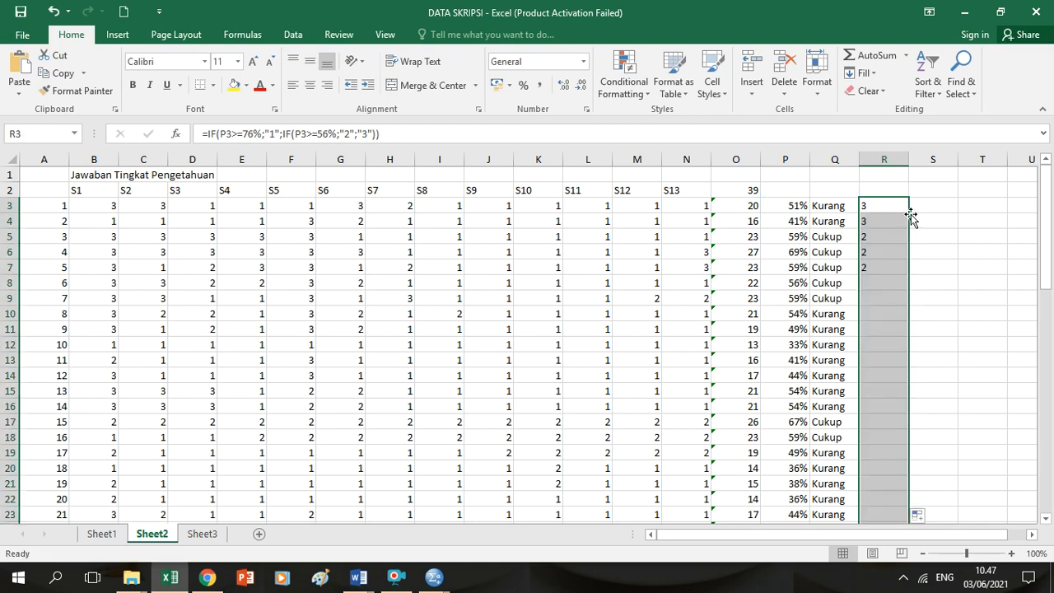
key(ctrl+c)
mouse_move(430, 577)
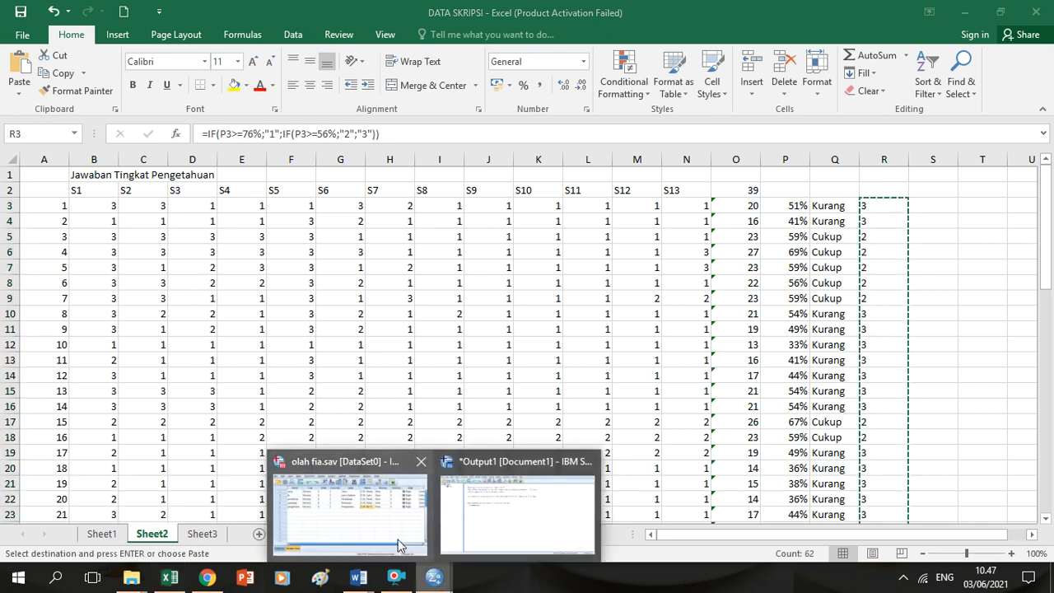
click(375, 506)
click(360, 475)
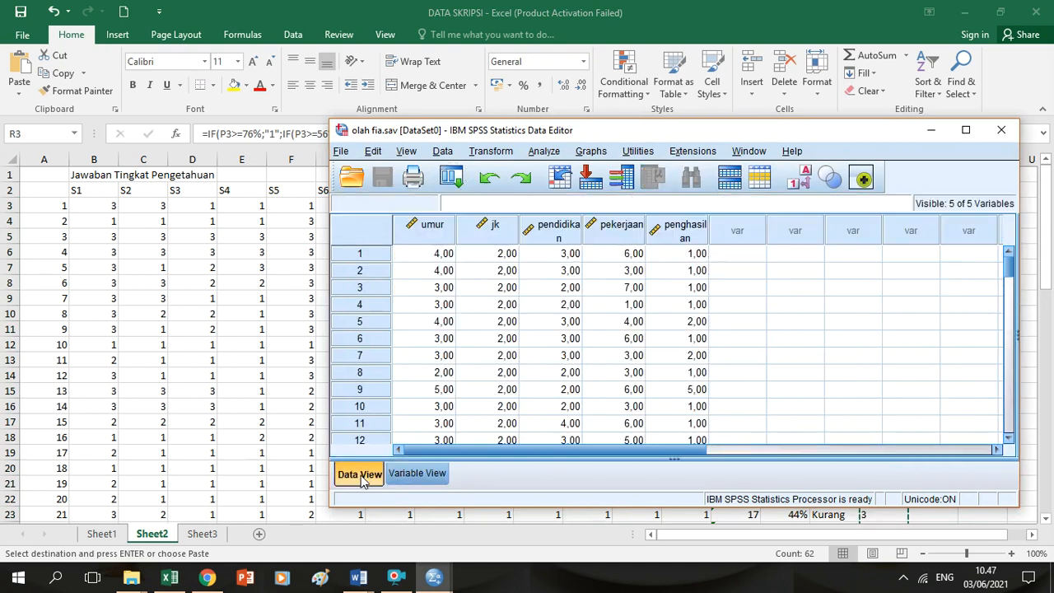
click(740, 255)
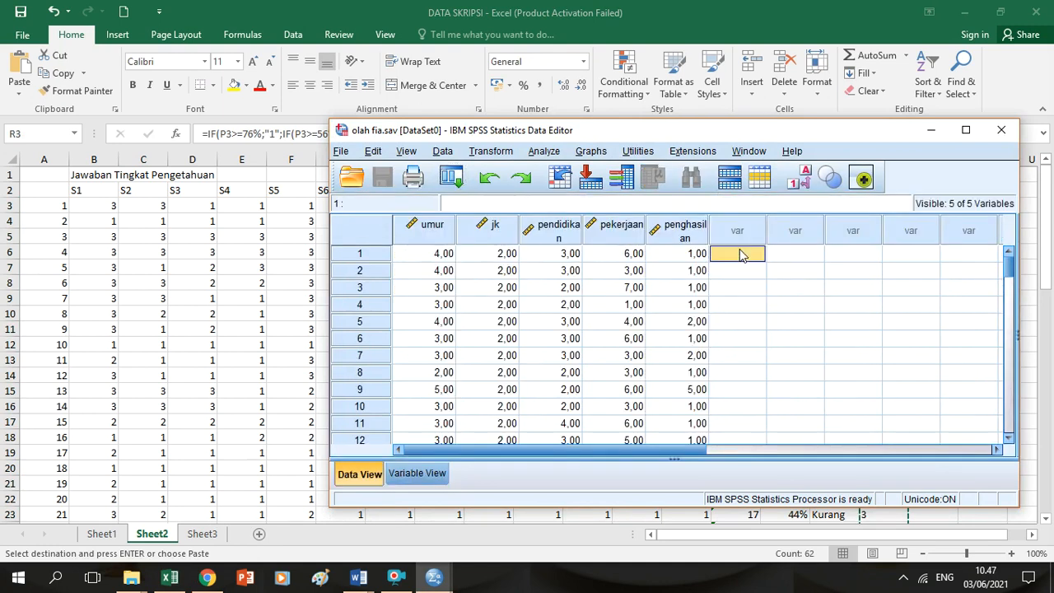
key(ctrl+v)
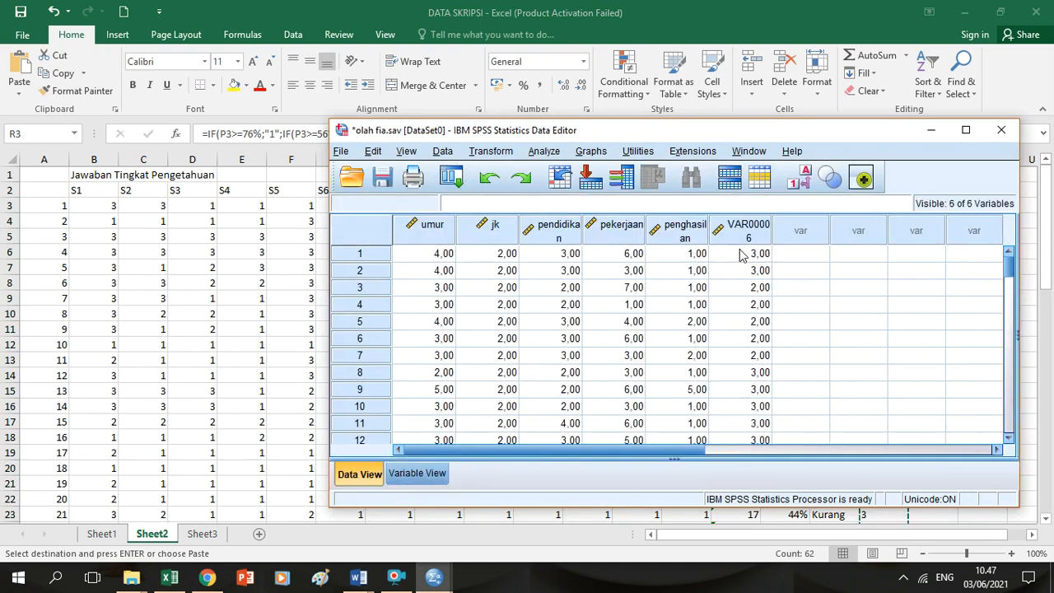
- Give the newly pasted sixth variable the label "Tingkat Pengetahuan" in its variable definition
click(417, 473)
click(650, 305)
text(T)
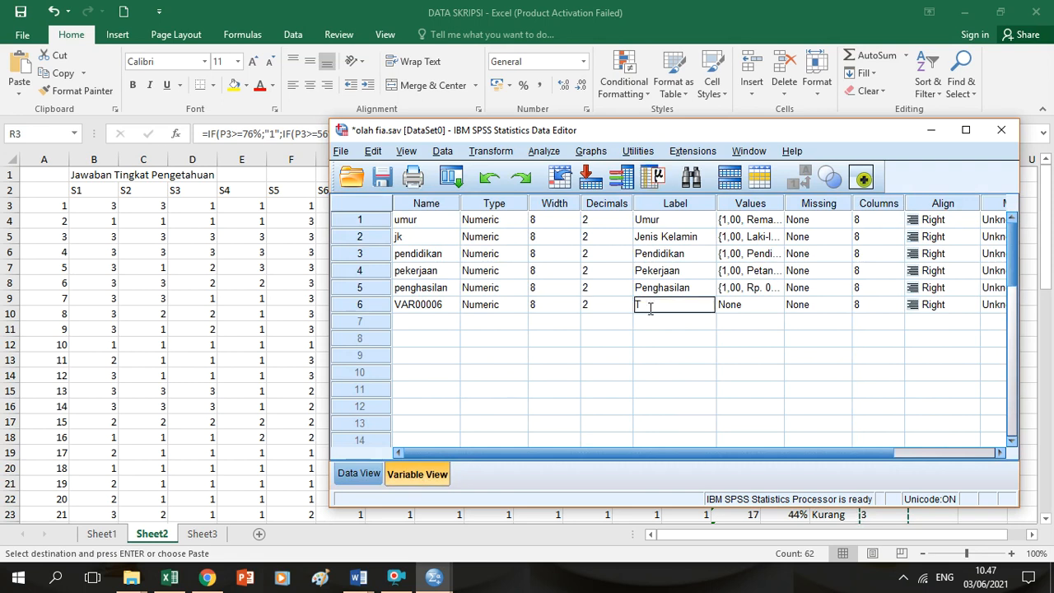
text(ingkat Pengetahuan)
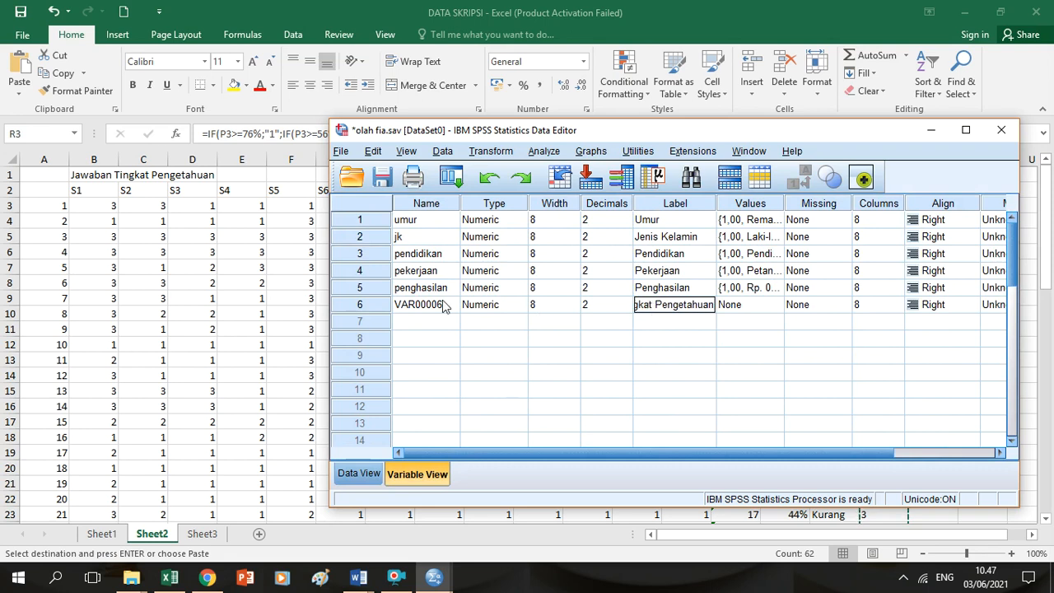
- Rename the sixth variable as Tingkat_pengetahuan
click(443, 305)
key(BackSpace)
key(BackSpace)
key(BackSpace)
key(BackSpace)
key(BackSpace)
key(BackSpace)
key(BackSpace)
key(BackSpace)
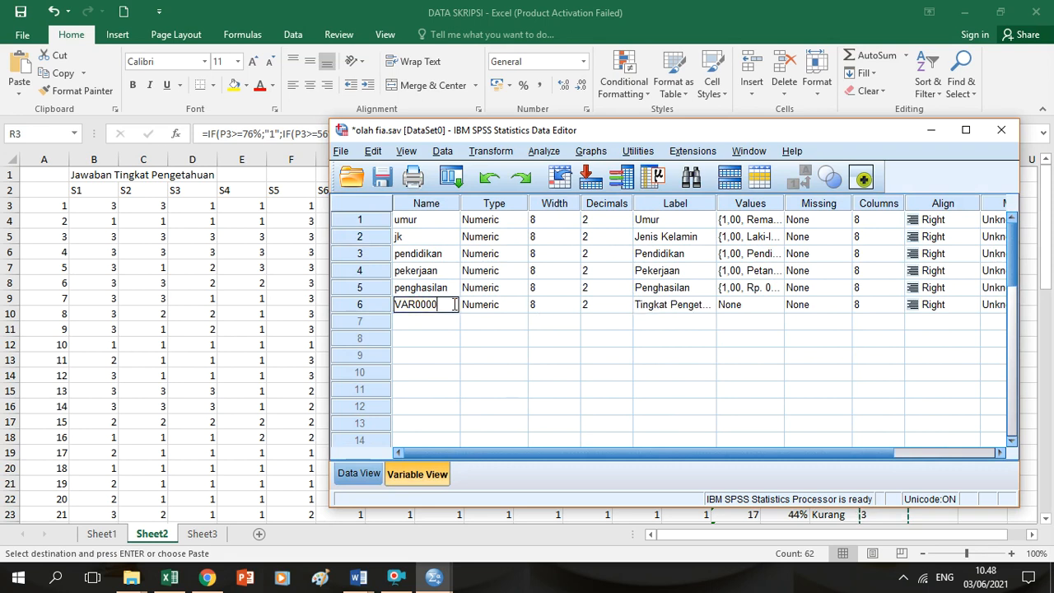
text(Tingkat)
text(_penget)
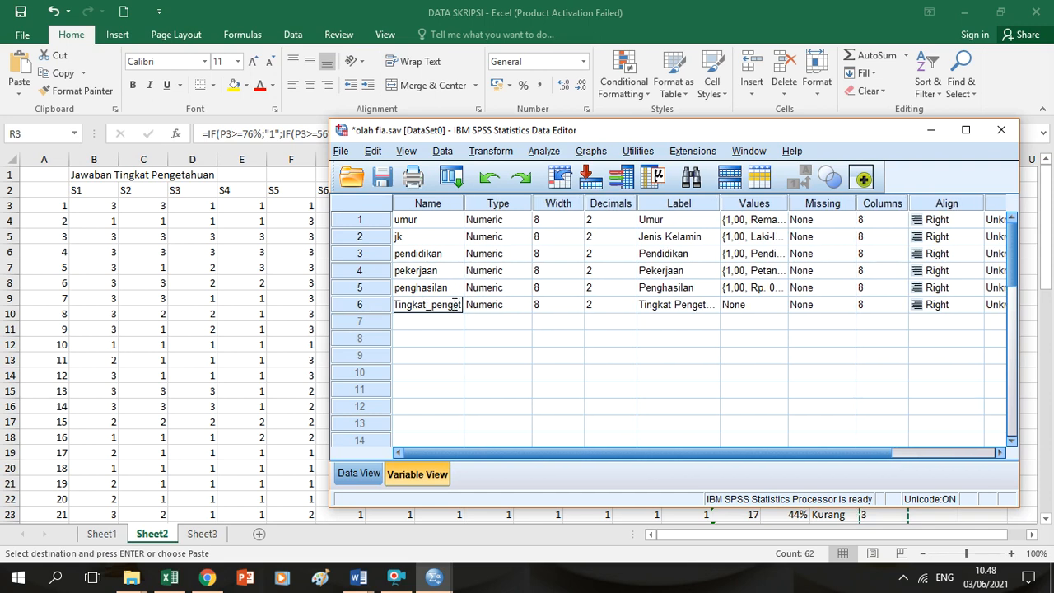
text(ahuan)
key(Return)
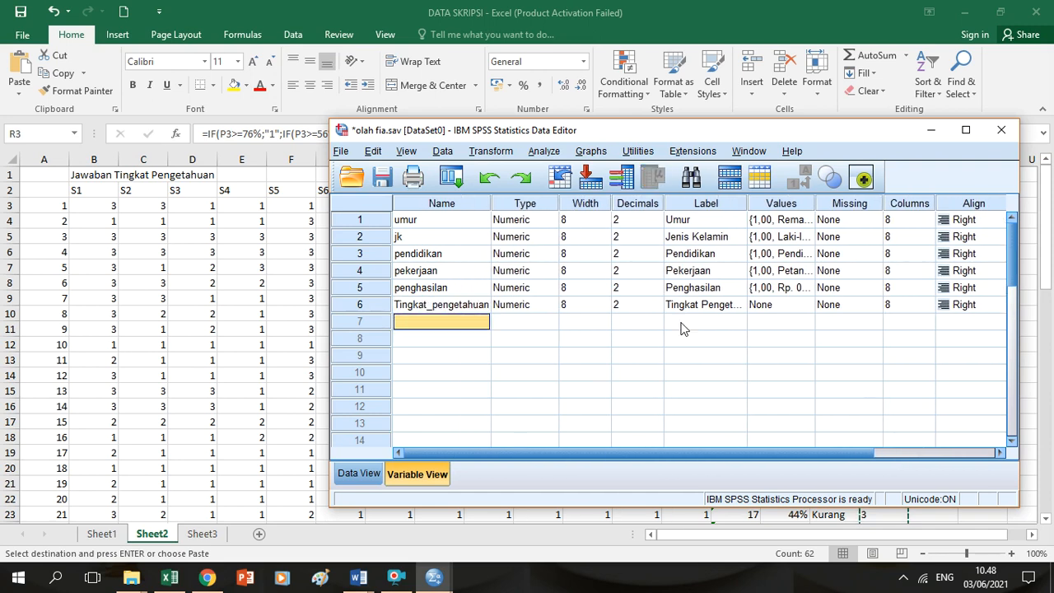
- Open the value labels of Tingkat_pengetahuan and enter 1 as the first value
click(799, 308)
click(799, 308)
text(1)
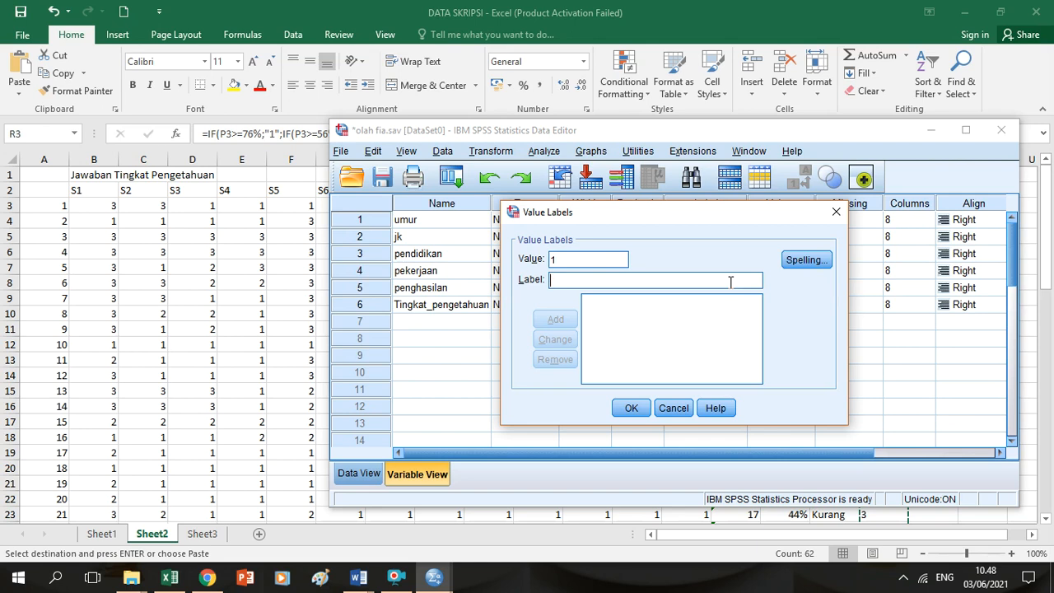
- Define the value labels for Tingkat_pengetahuan as 1 = Baik, 2 = Cukup and 3 = Kurang
text(Baik)
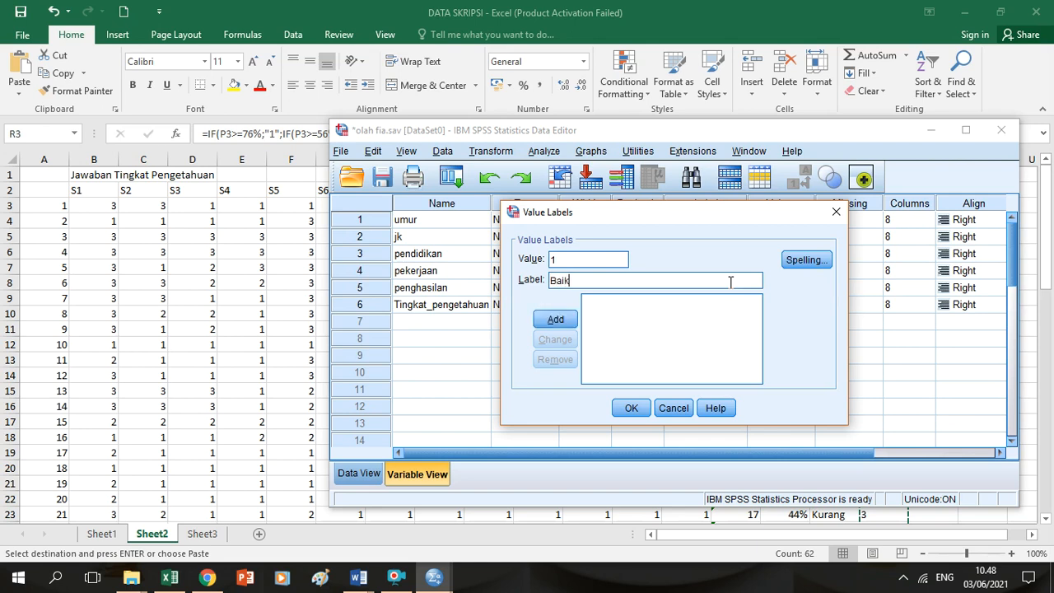
click(564, 322)
text(2)
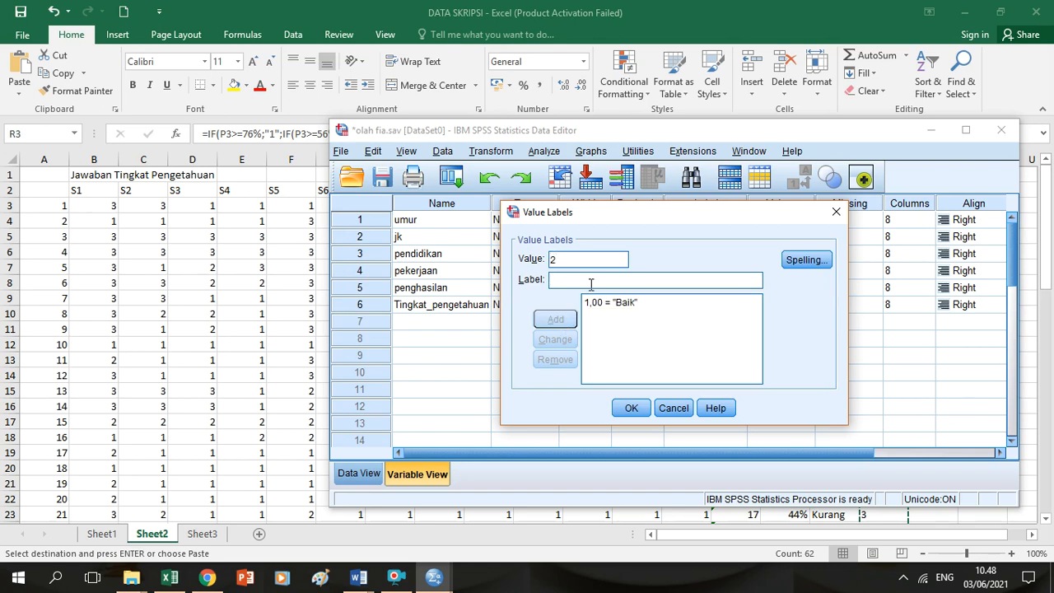
click(590, 284)
text(Cukup)
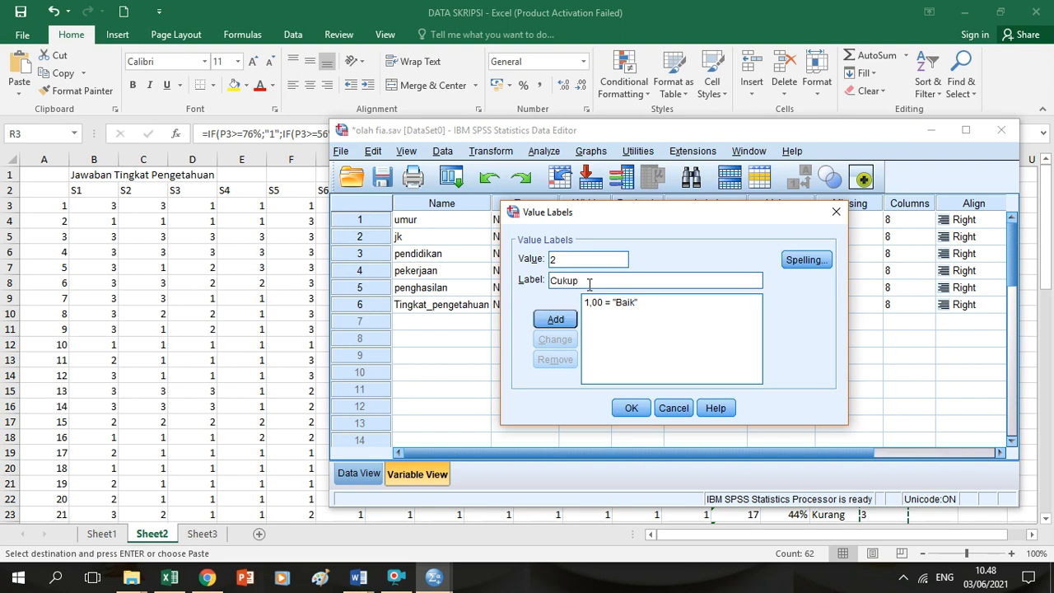
click(564, 321)
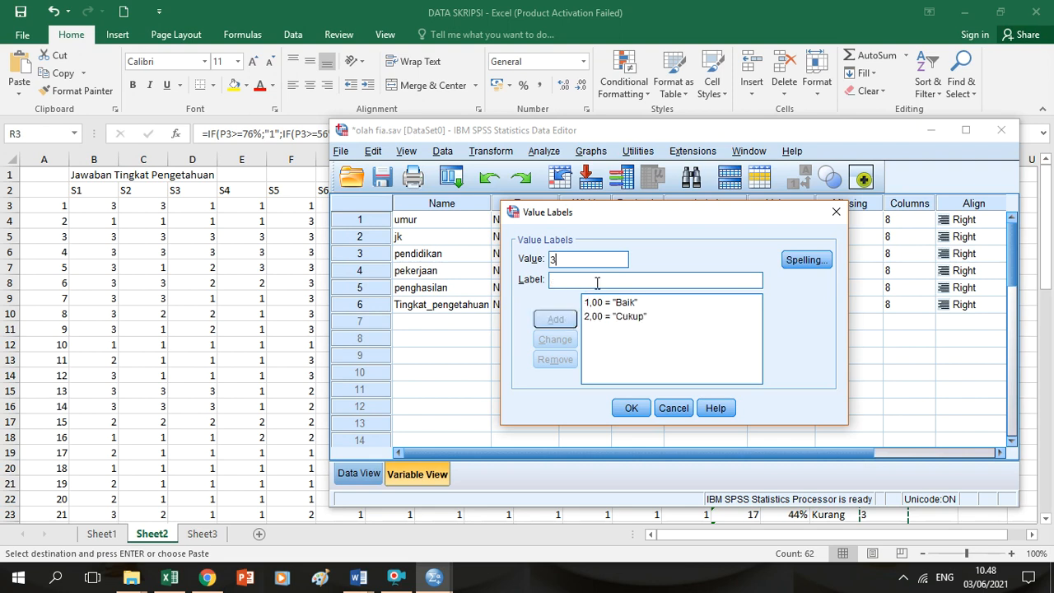
text(Kurang)
click(565, 321)
click(642, 408)
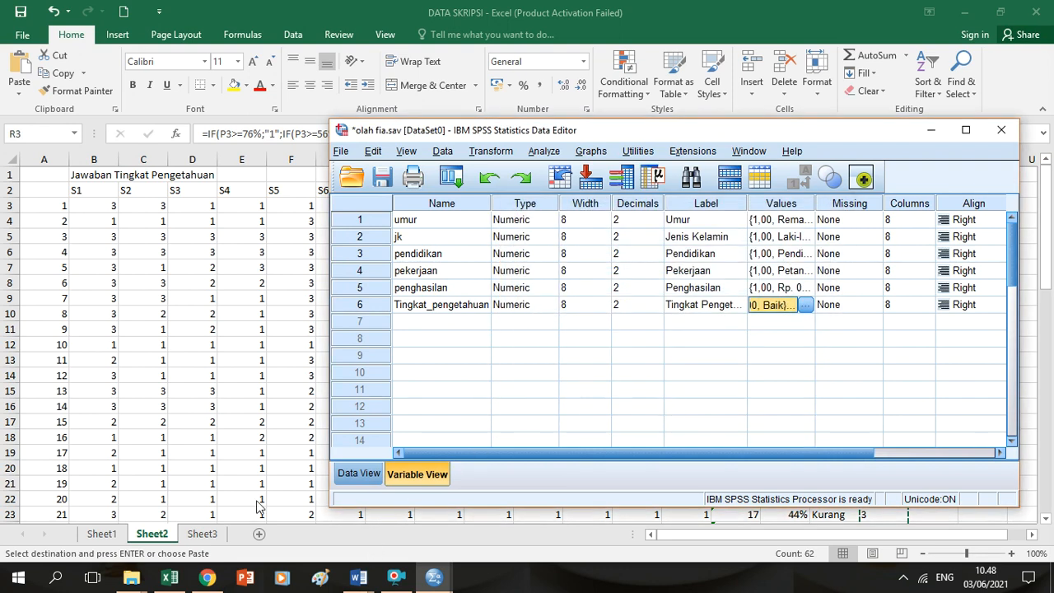
- In Excel, total the first respondent's usage answers on Sheet3 by entering a SUM of B3:N3 in cell O3
click(206, 541)
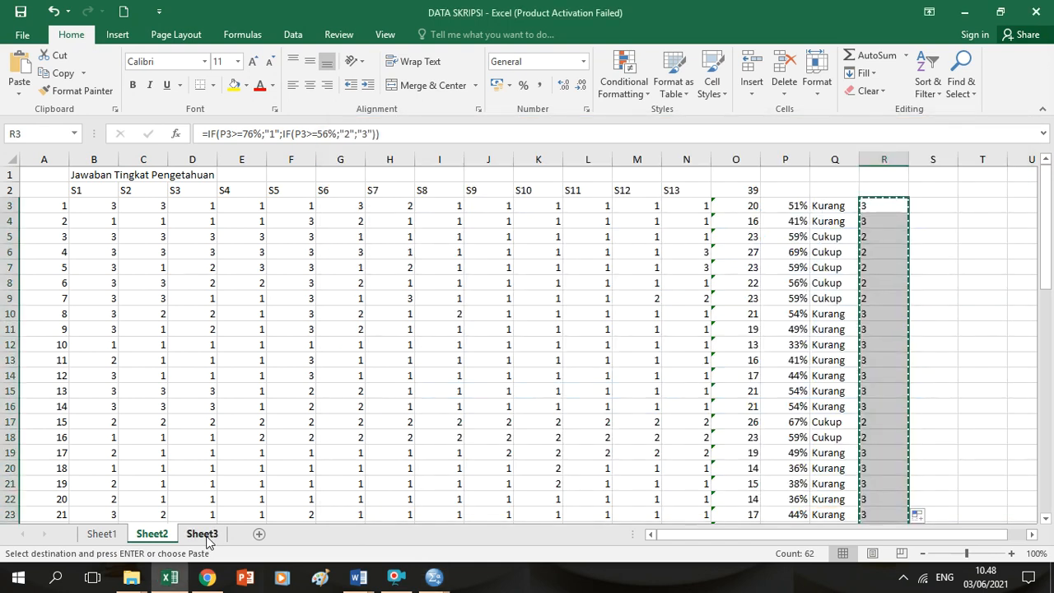
click(203, 535)
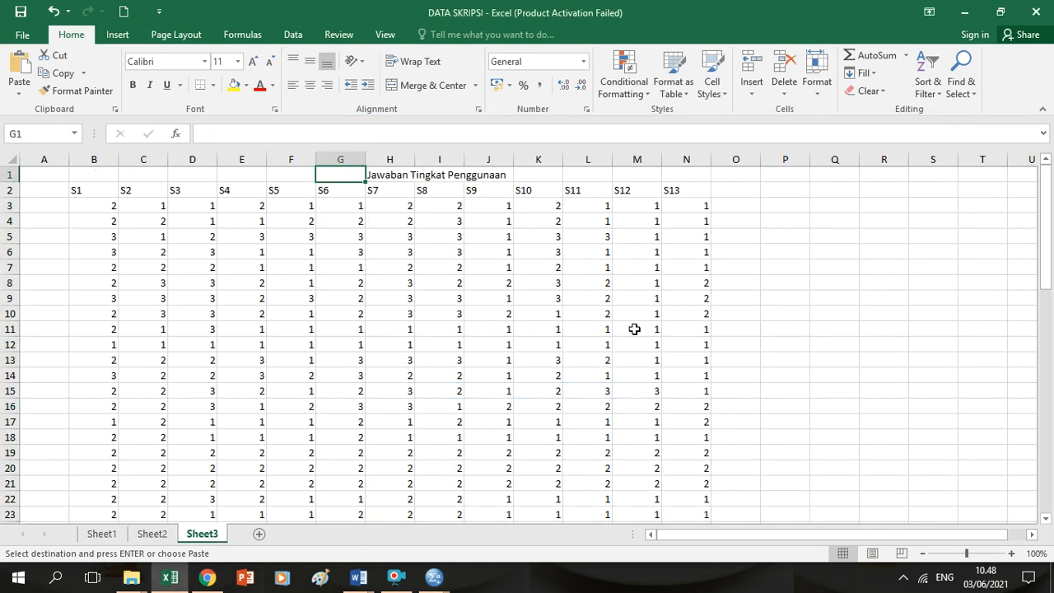
click(738, 204)
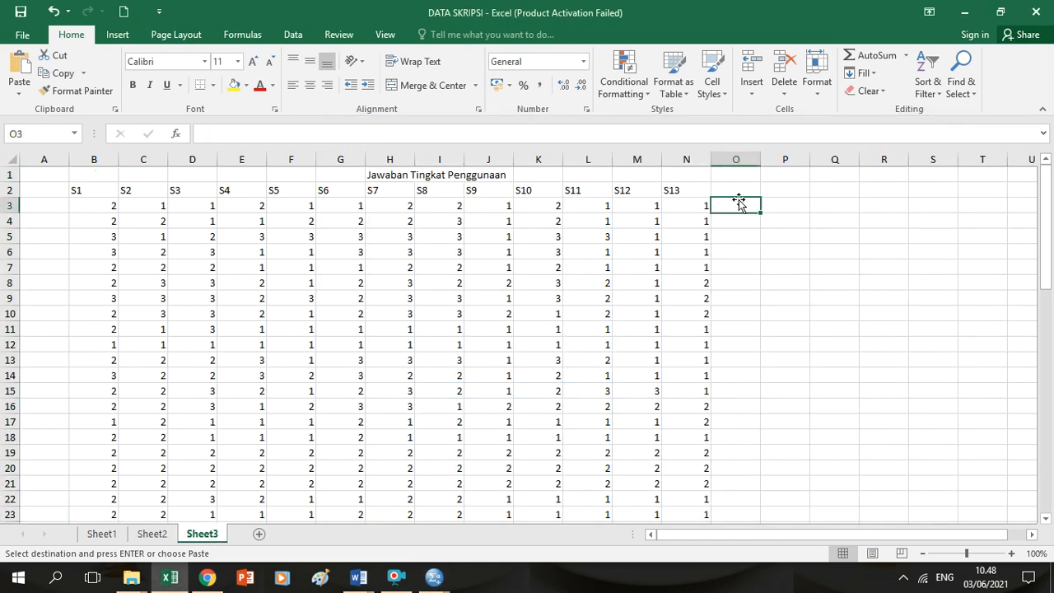
text(=)
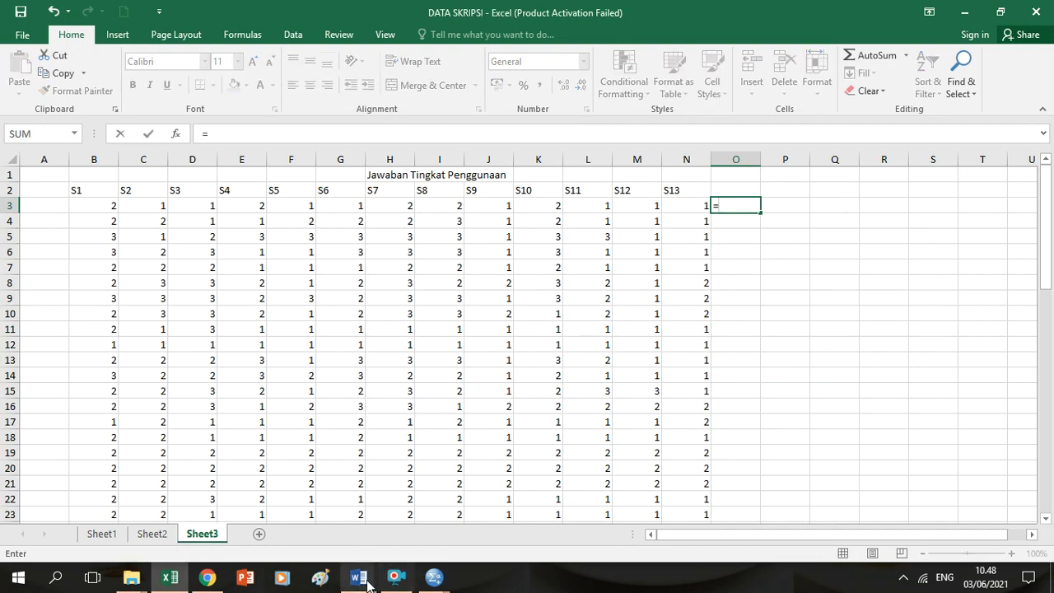
mouse_move(353, 577)
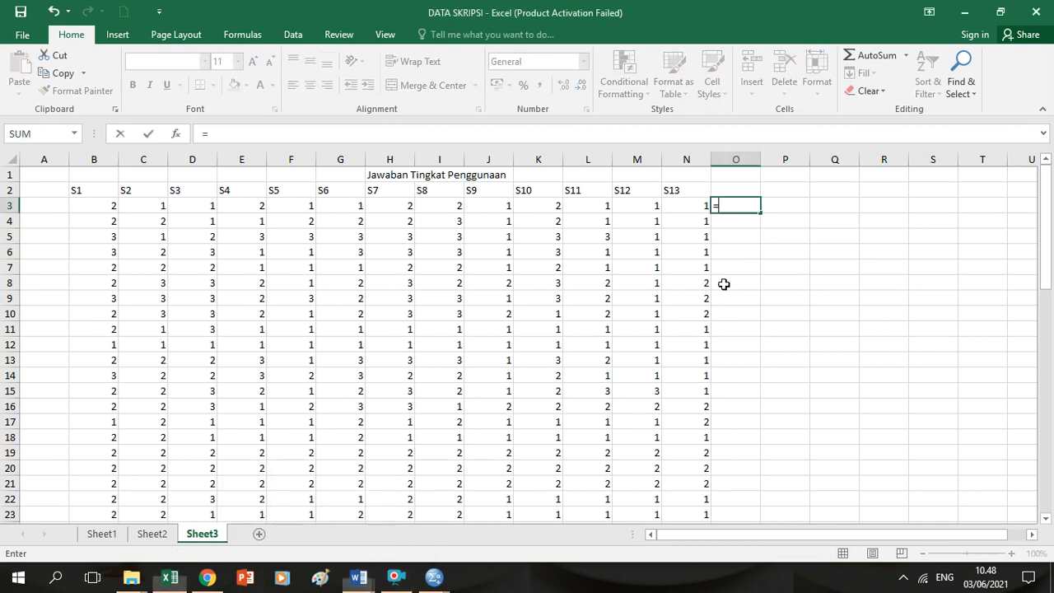
text(sum)
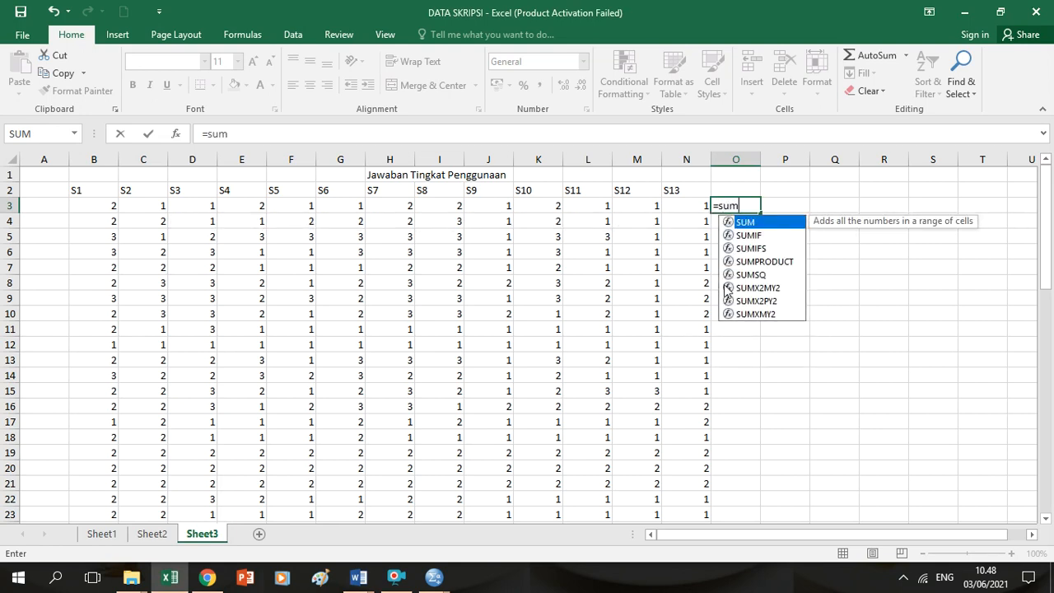
text(()
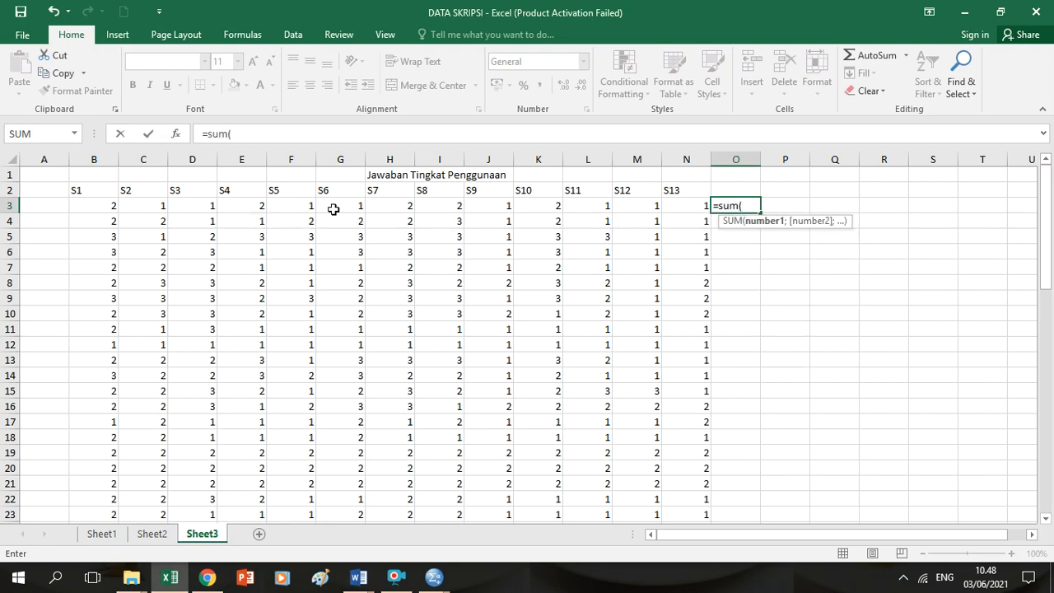
drag(101, 205, 707, 208)
key(Return)
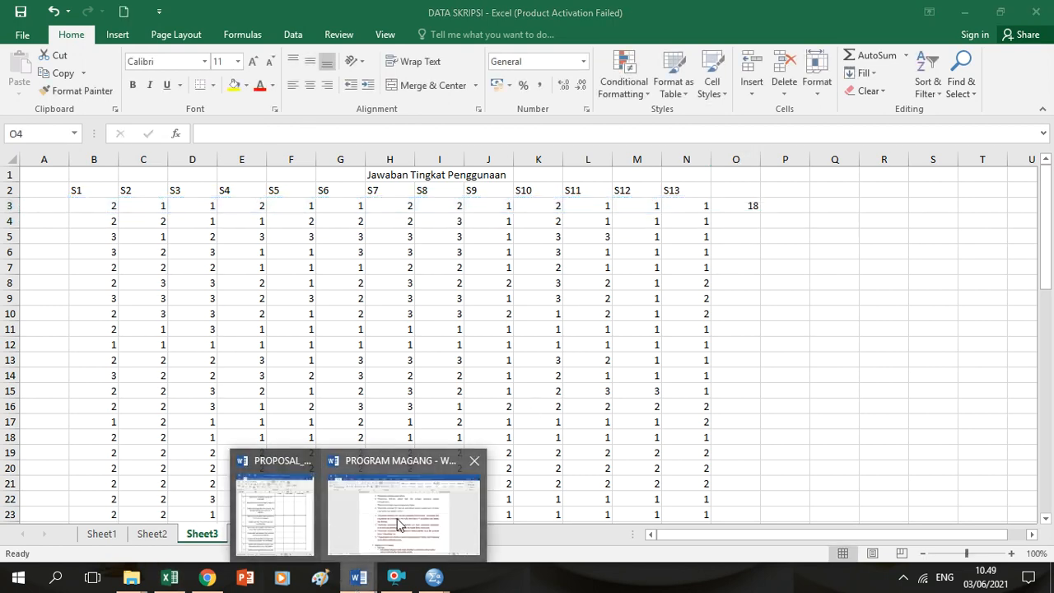
- Switch to the proposal in Word, search for "definsi" and examine the scoring criteria in the operational definition table
click(274, 511)
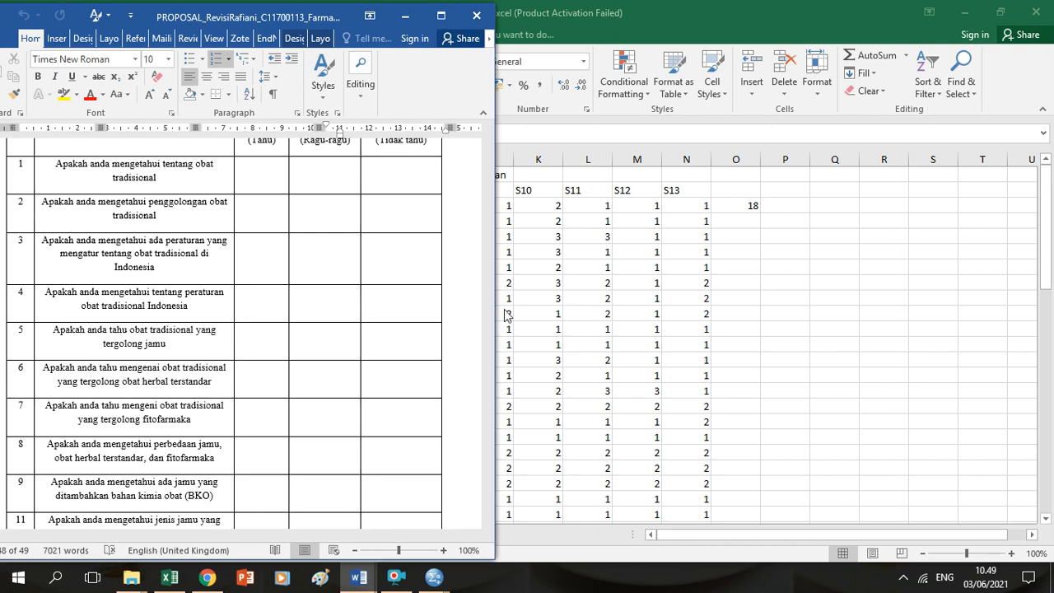
scroll(494, 308, up, 10)
key(ctrl+f)
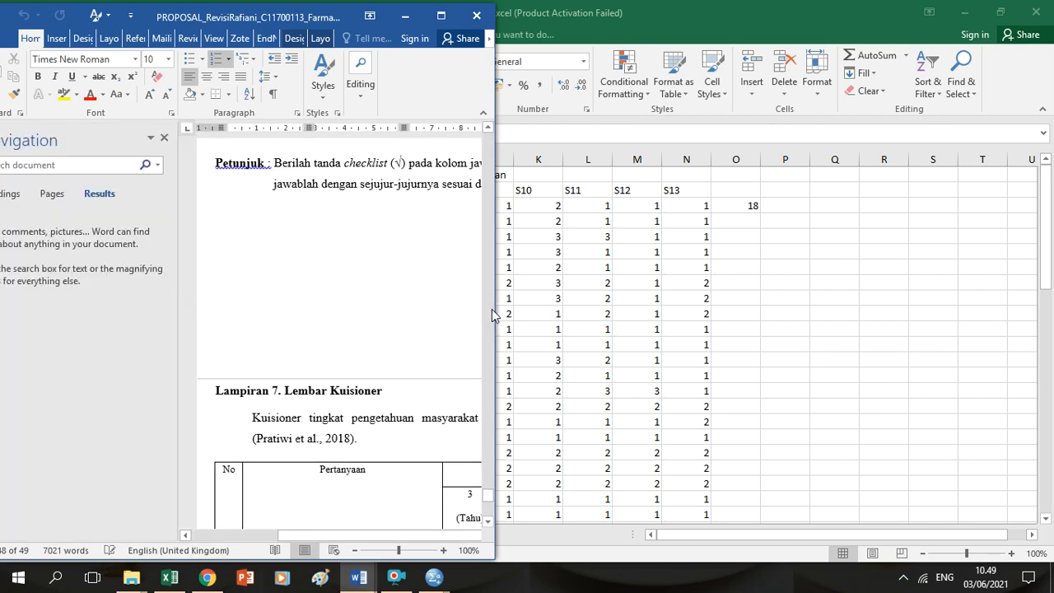
text(definsi)
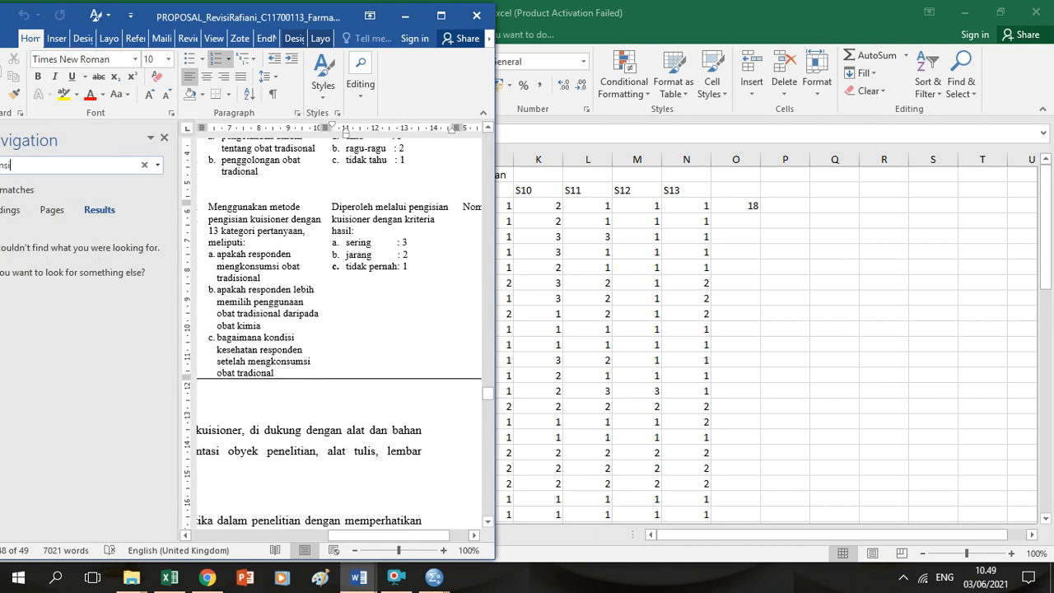
click(376, 465)
drag(379, 532, 396, 531)
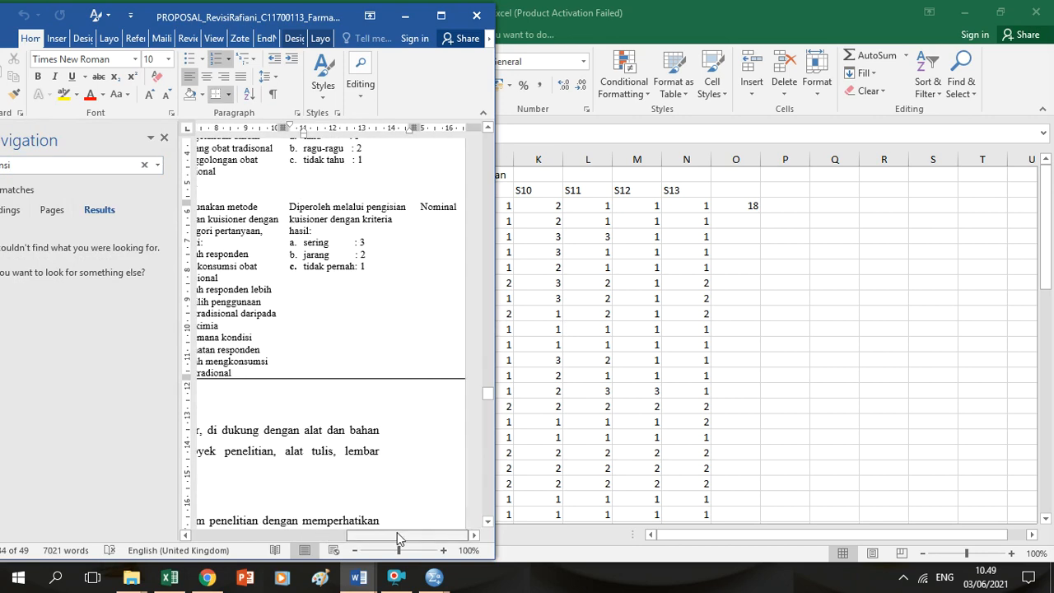
drag(485, 391, 486, 384)
click(405, 15)
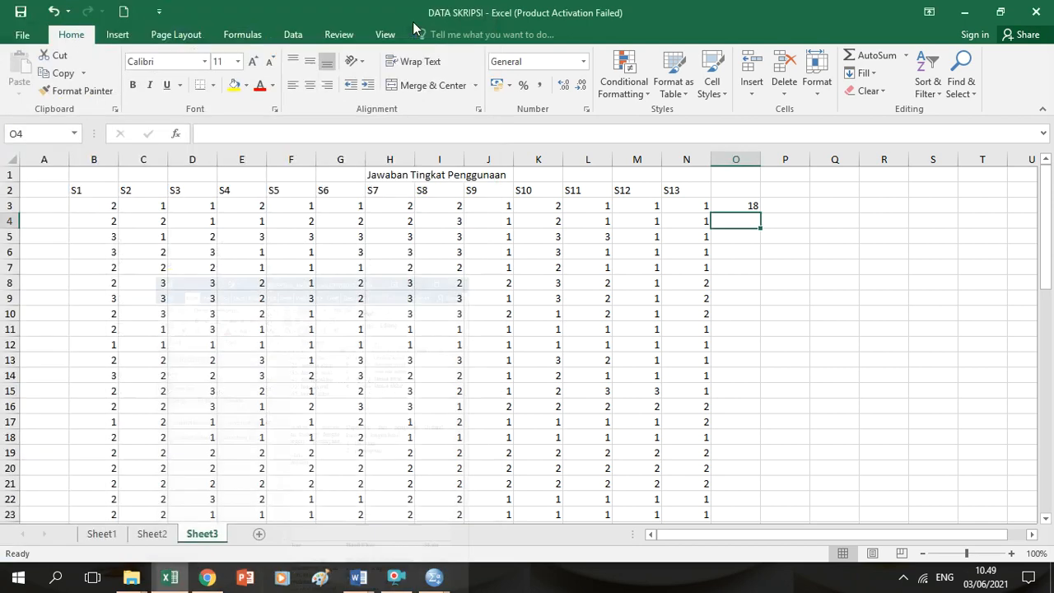
- Fill the SUM formula from O3 down column O for all respondents on Sheet3
click(741, 206)
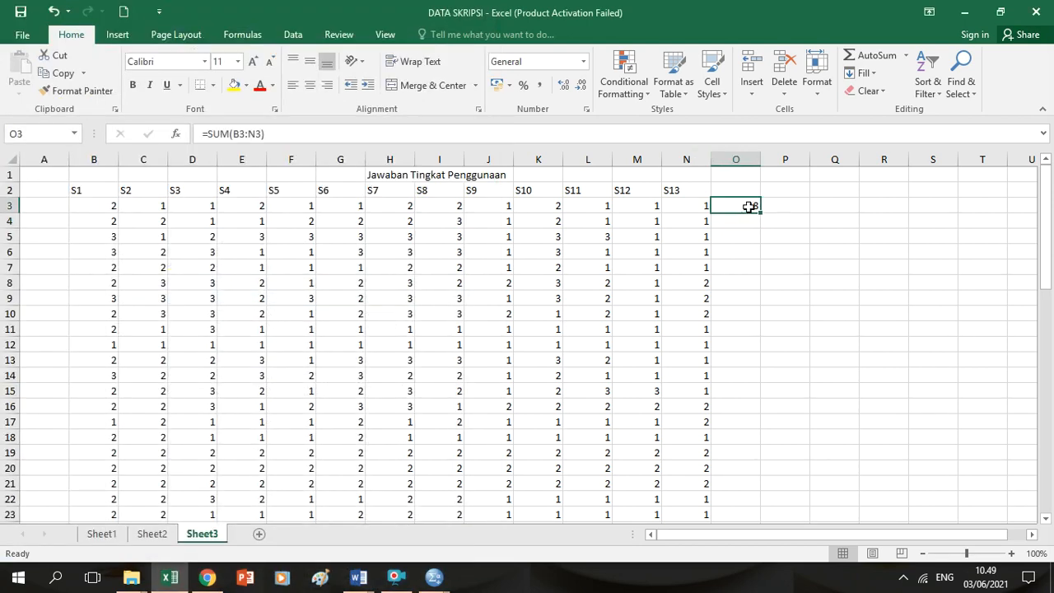
double_click(758, 214)
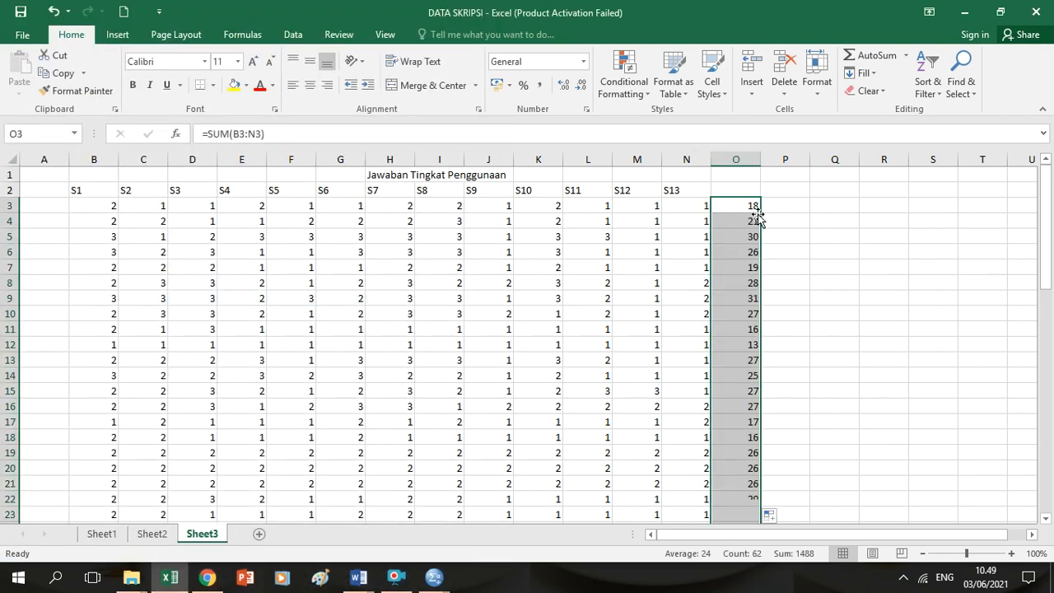
- Copy the knowledge totals from Sheet2 column O, starting at O3, and paste them into the first empty variable column in SPSS
click(151, 534)
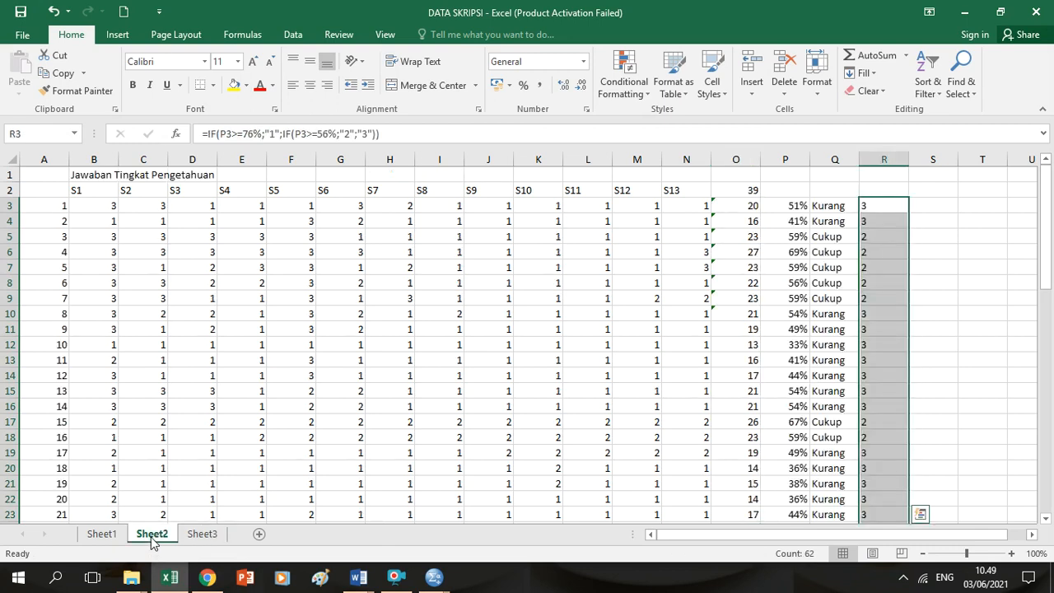
click(754, 207)
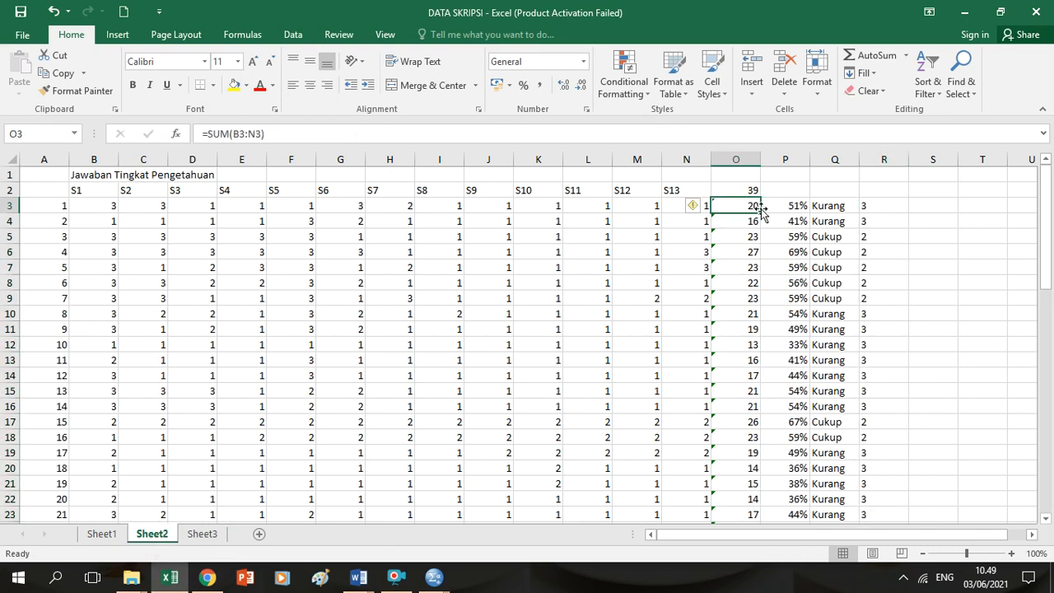
key(ctrl+shift+Down)
key(ctrl+c)
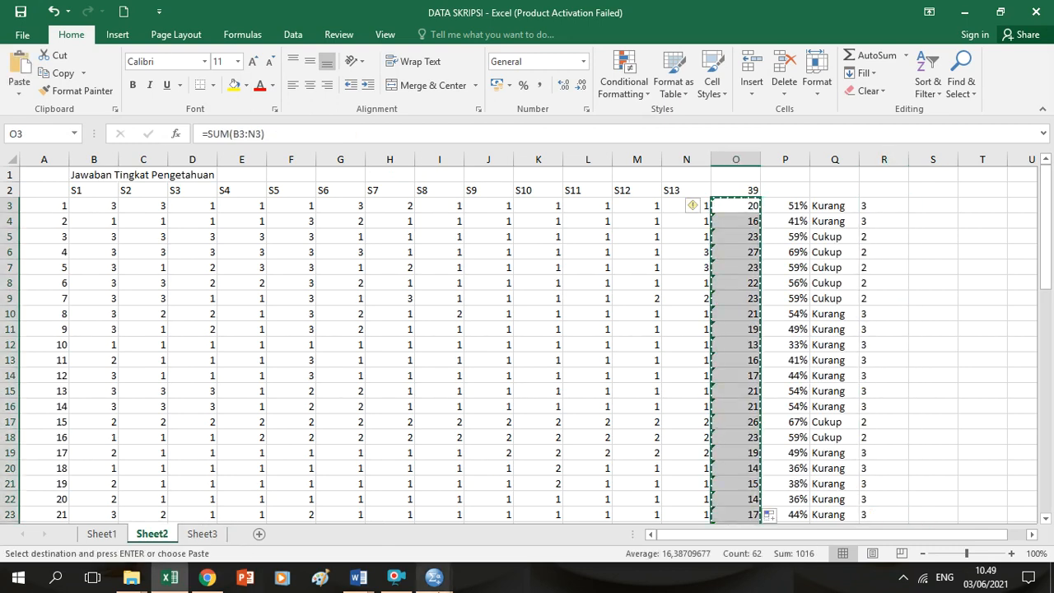
mouse_move(434, 576)
click(350, 512)
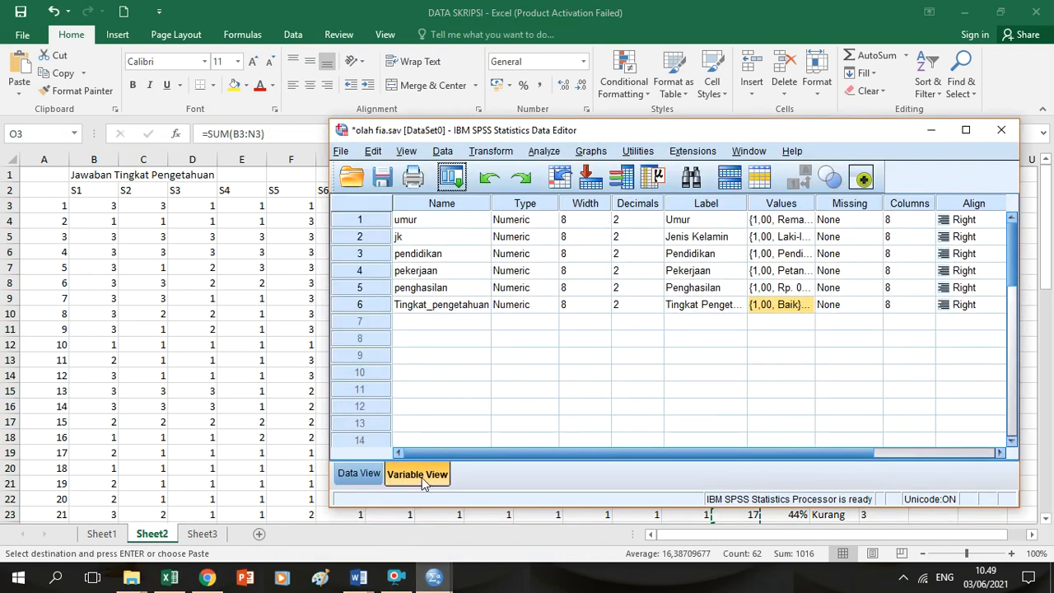
click(361, 474)
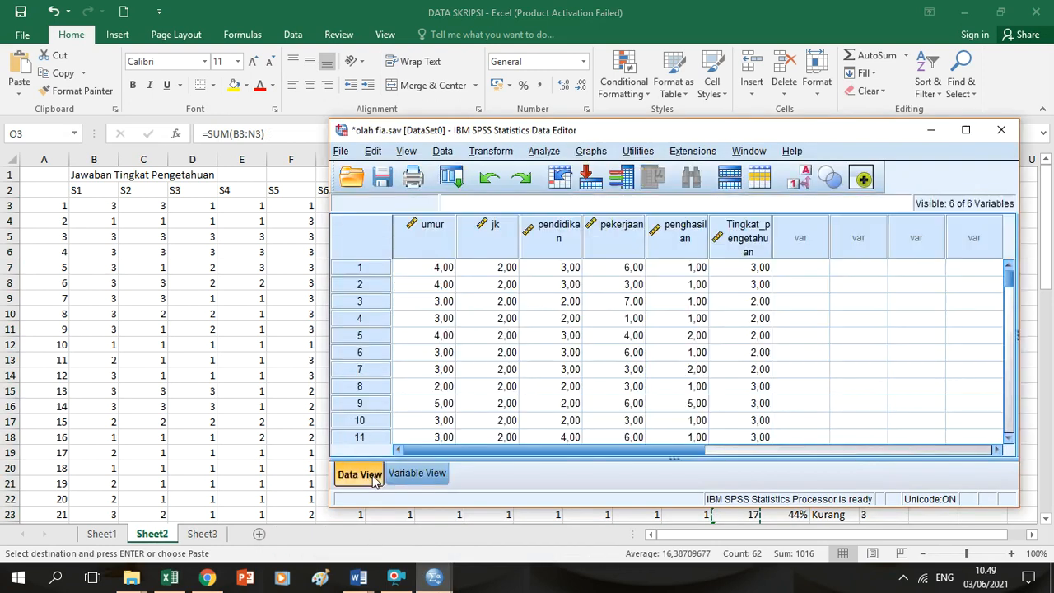
click(821, 266)
key(ctrl+v)
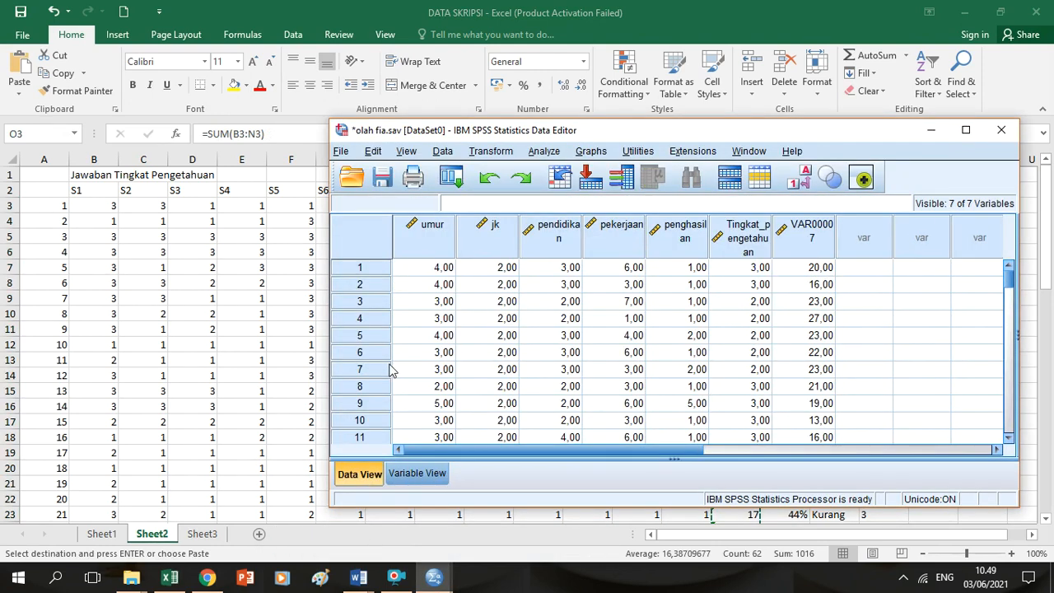
- Copy the usage totals from Sheet3 column O in Excel and paste them into the next empty variable column in SPSS
click(224, 367)
click(201, 533)
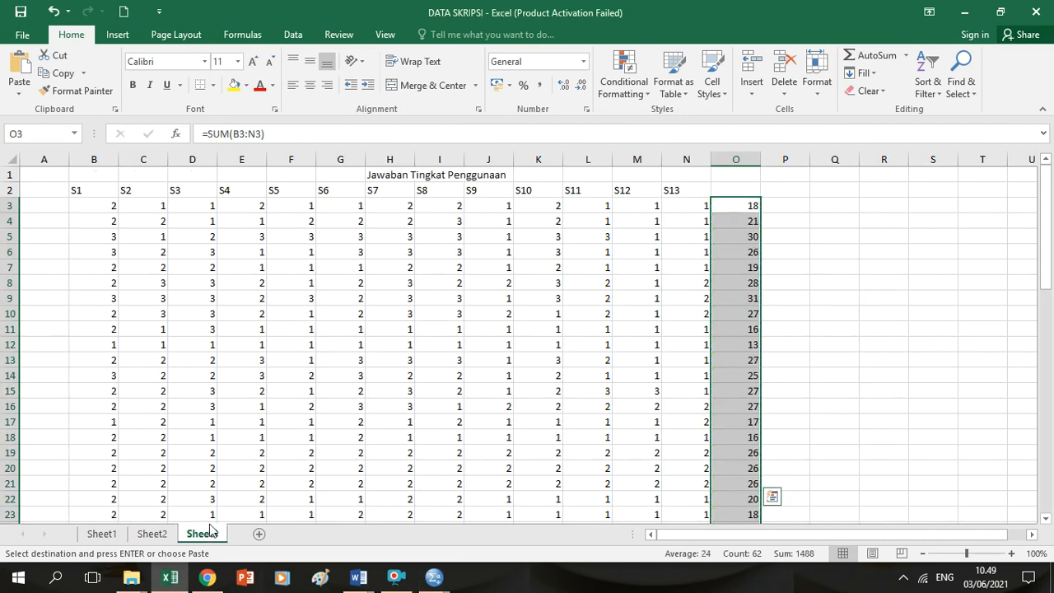
key(ctrl+c)
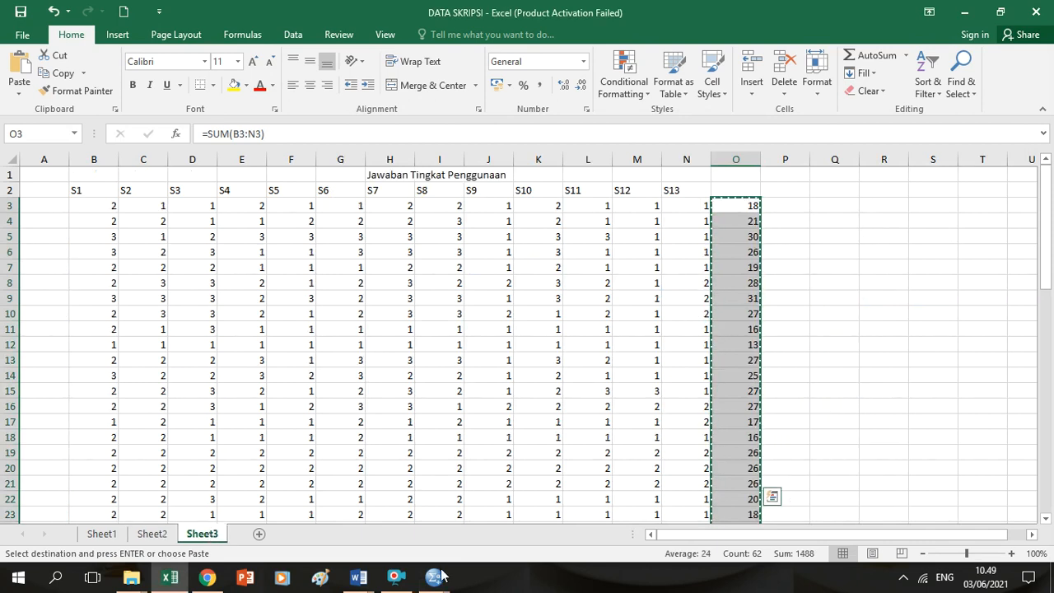
mouse_move(442, 574)
click(388, 536)
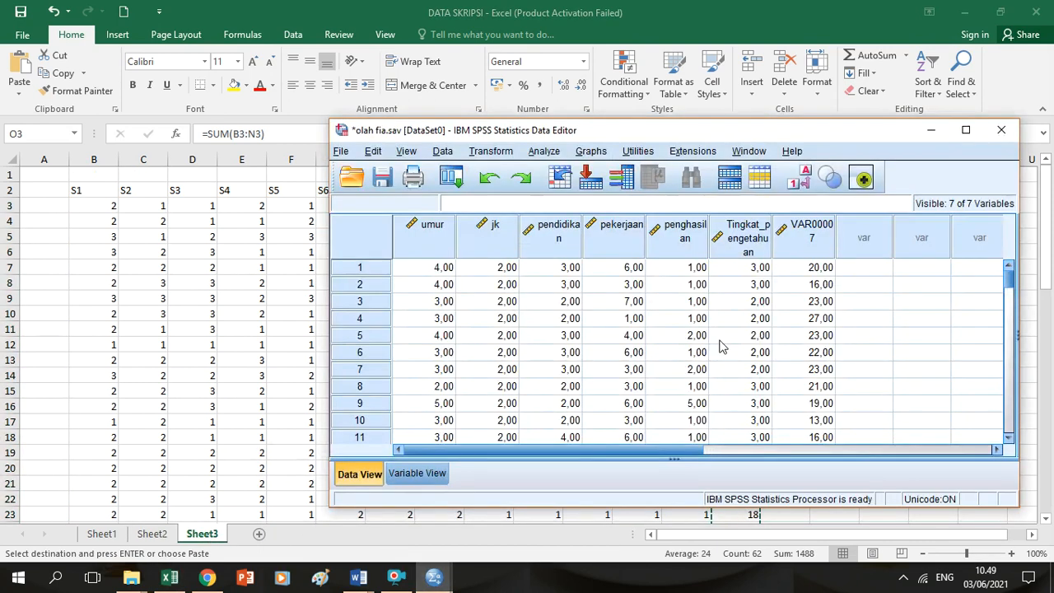
click(855, 269)
key(ctrl+v)
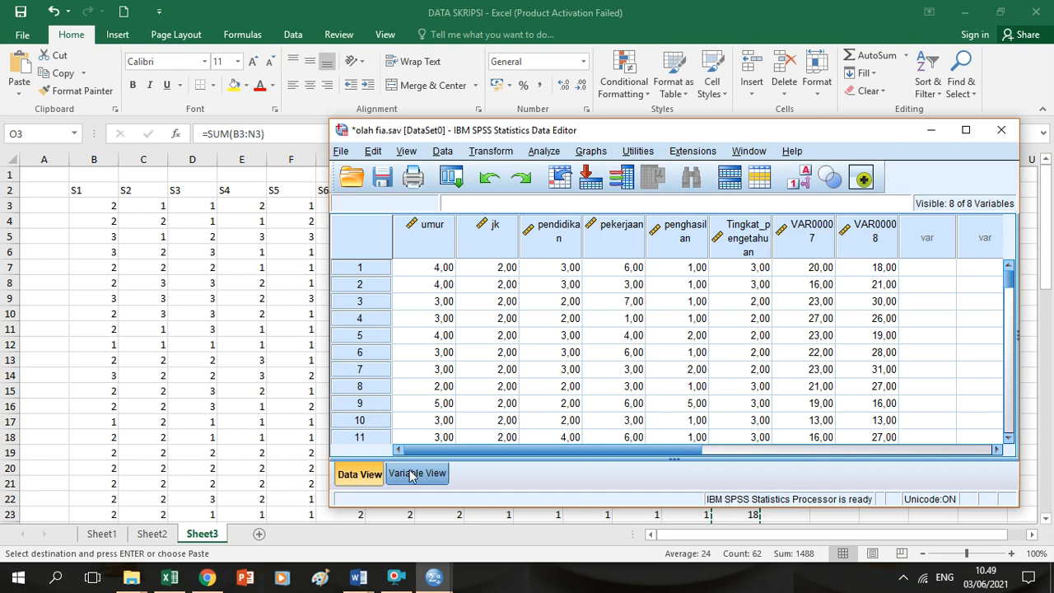
- In the Word proposal, close the search results and select "tingkat penggunaan masyarakat mengenai obat tradisional" in the usage questionnaire's title
click(365, 581)
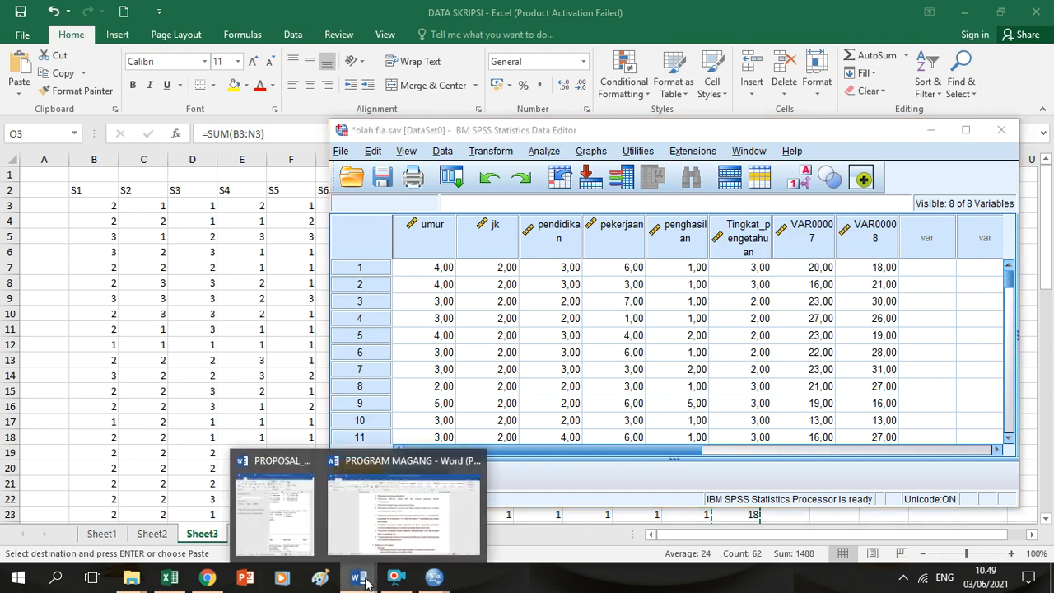
click(293, 515)
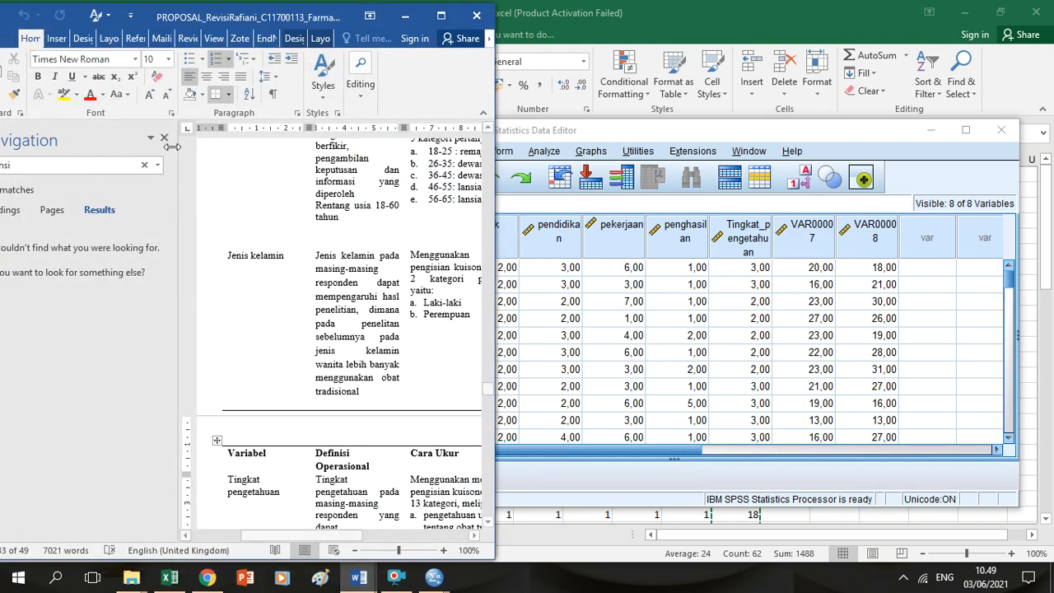
click(164, 139)
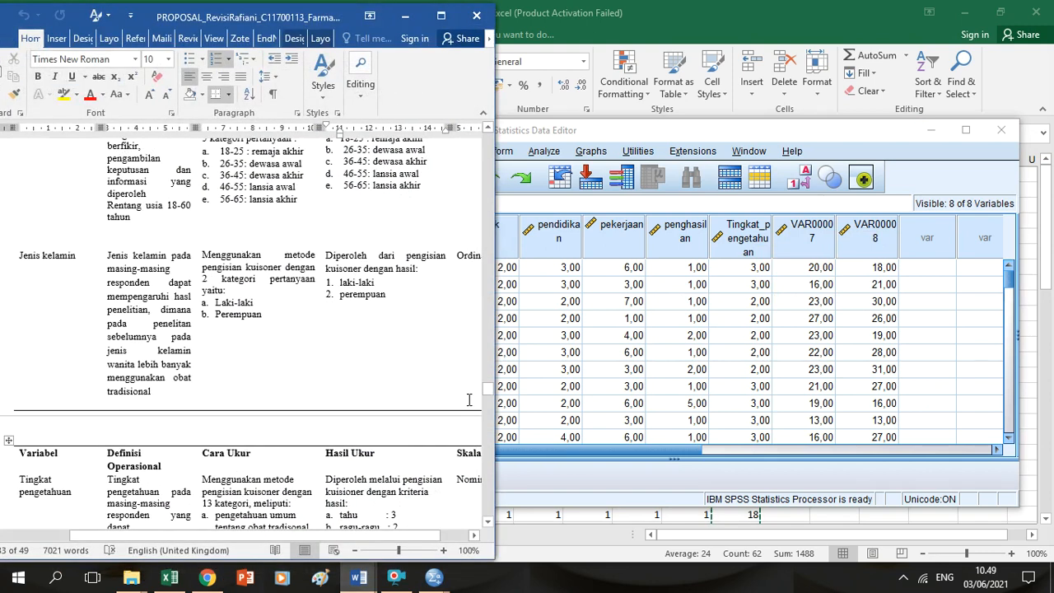
drag(488, 396, 497, 511)
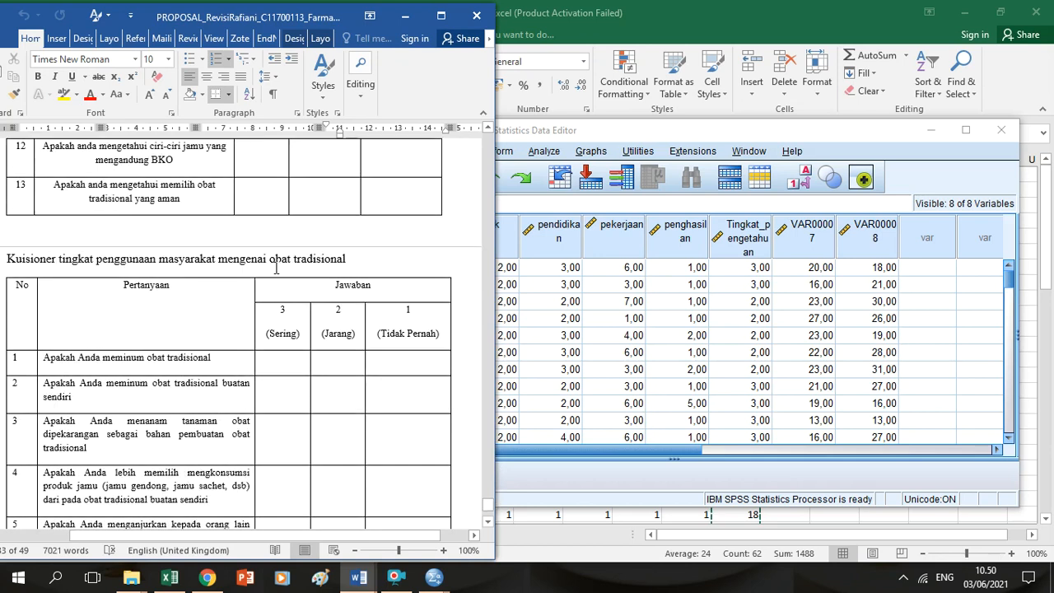
drag(60, 261, 346, 258)
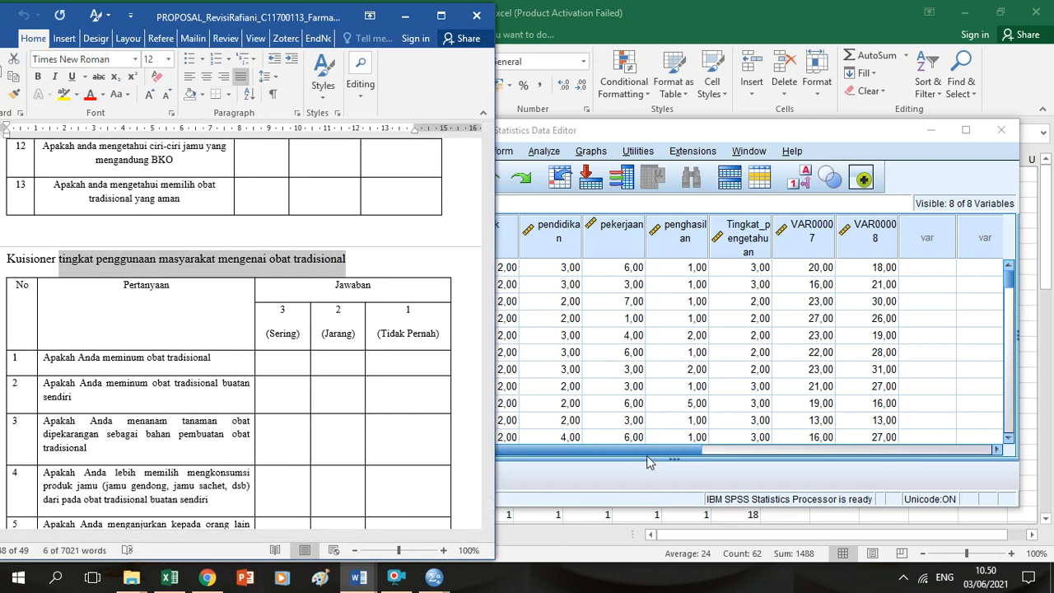
- In SPSS, label variable VAR00007 "Tingkat pengetahuan" and paste the copied usage title as the label of VAR00008
click(684, 458)
click(445, 474)
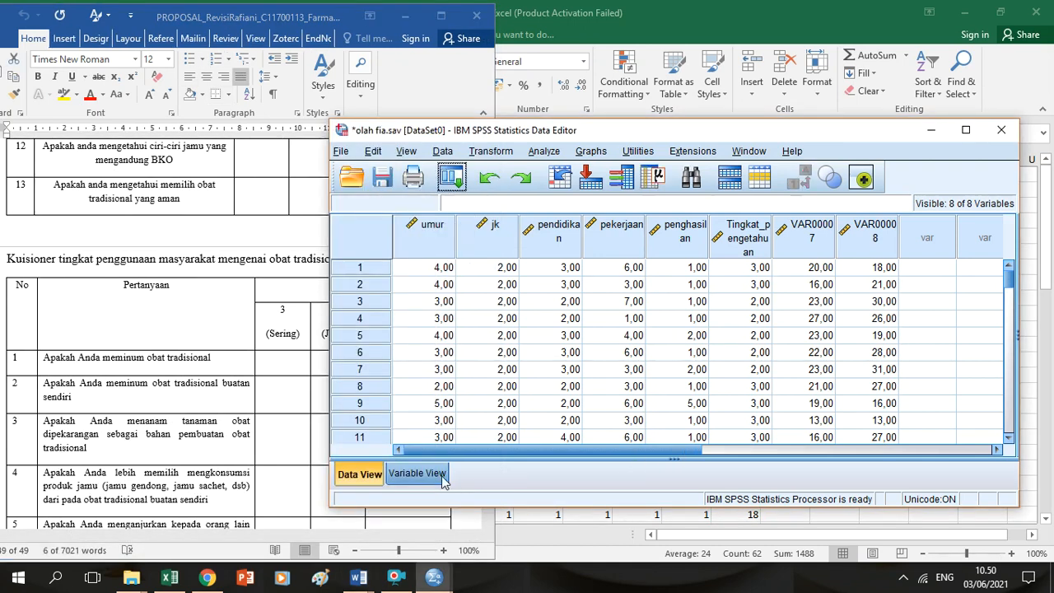
click(684, 325)
text(Tingka)
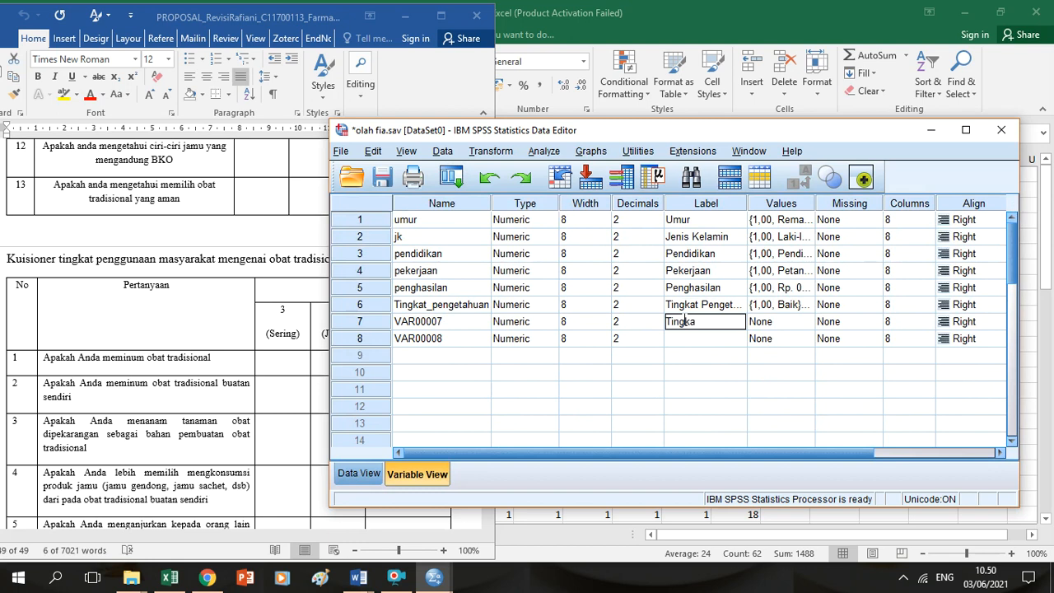
text(t pengetahuan)
key(Return)
key(ctrl+v)
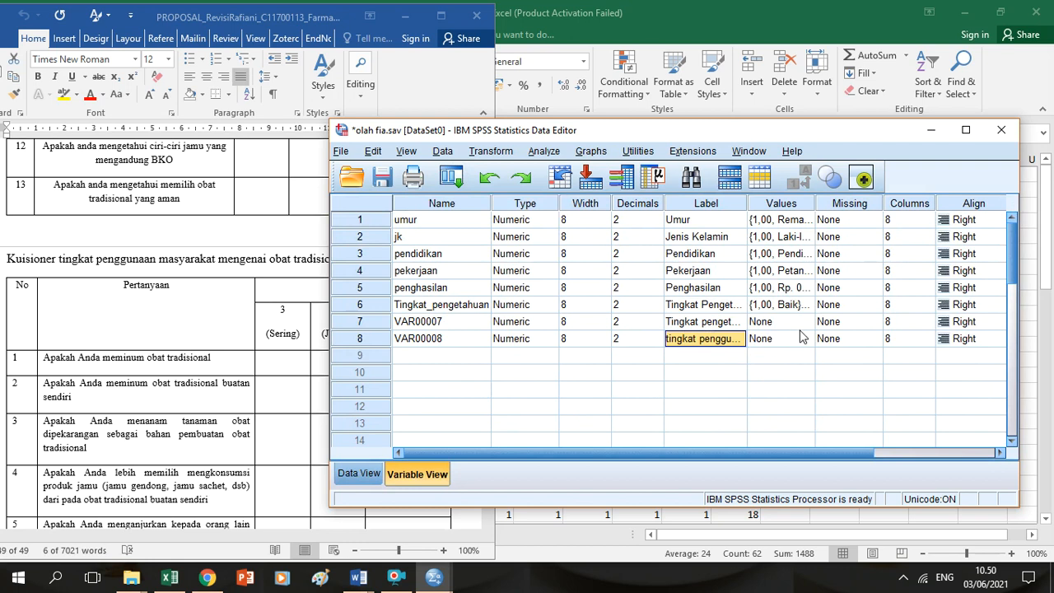
- Rename VAR00007 as pengetahuan and VAR00008 as penggunaan, then return to the data values in a maximized window
click(456, 321)
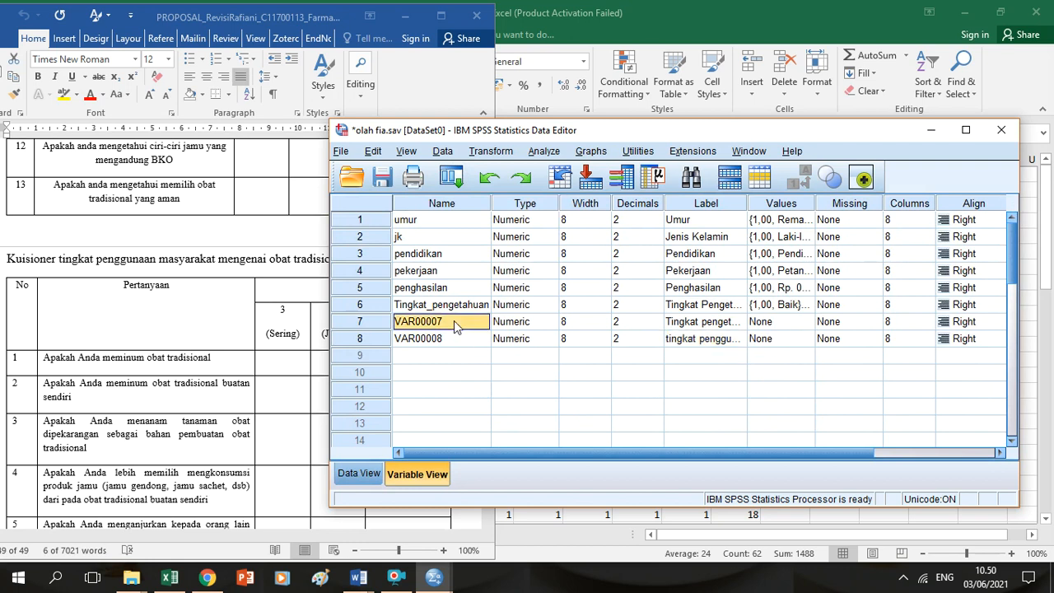
text(pengetahuan)
key(Return)
text(penggunaan)
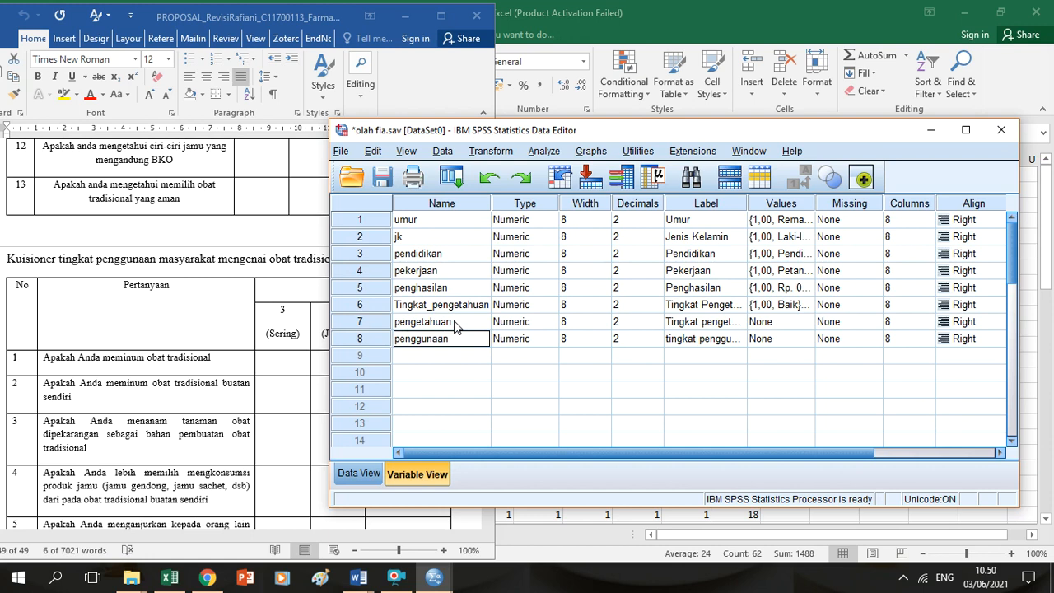
key(Return)
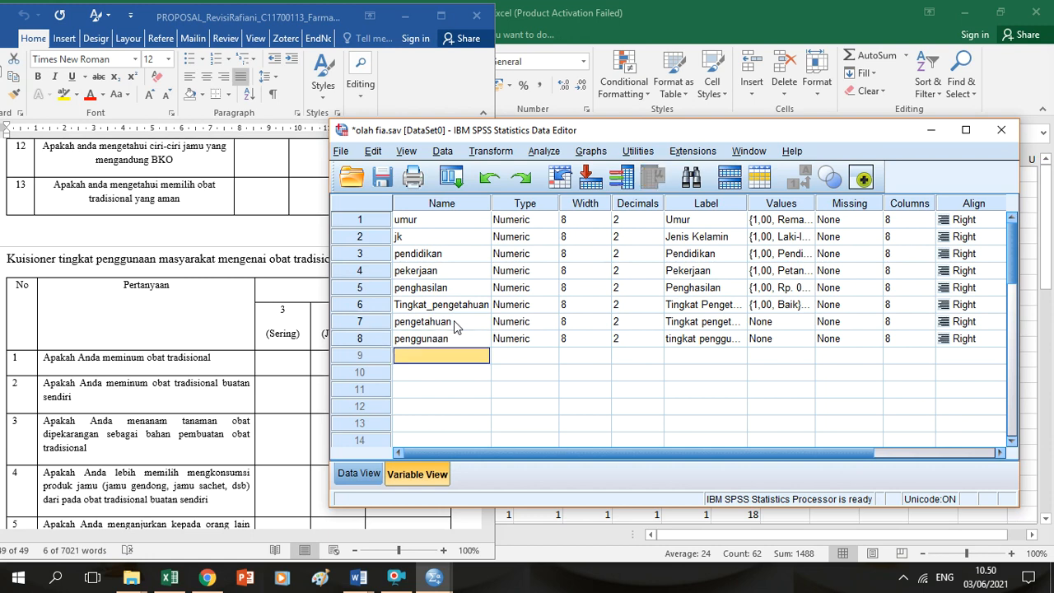
click(362, 473)
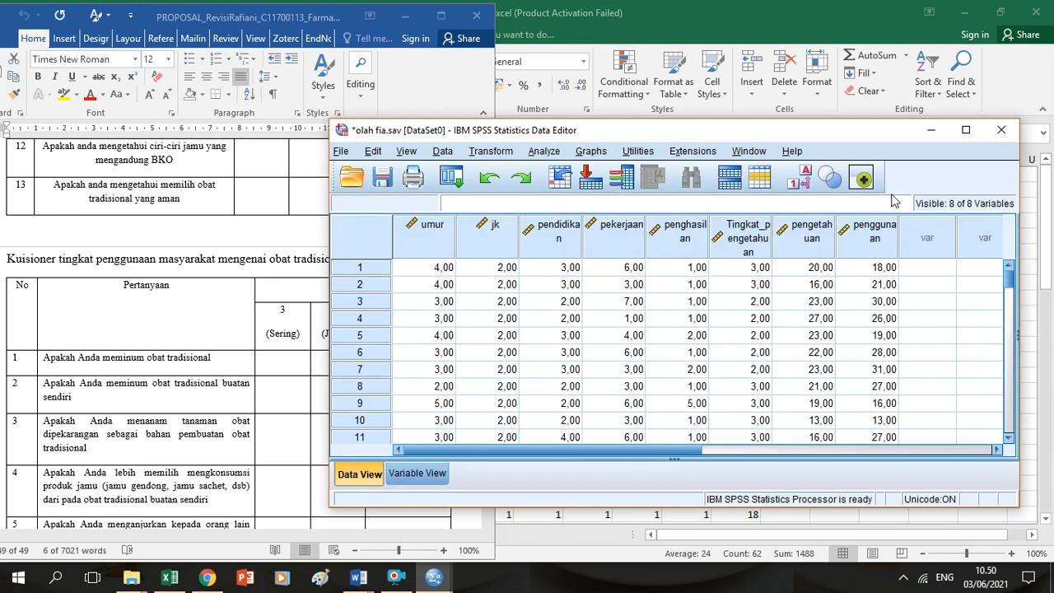
click(961, 135)
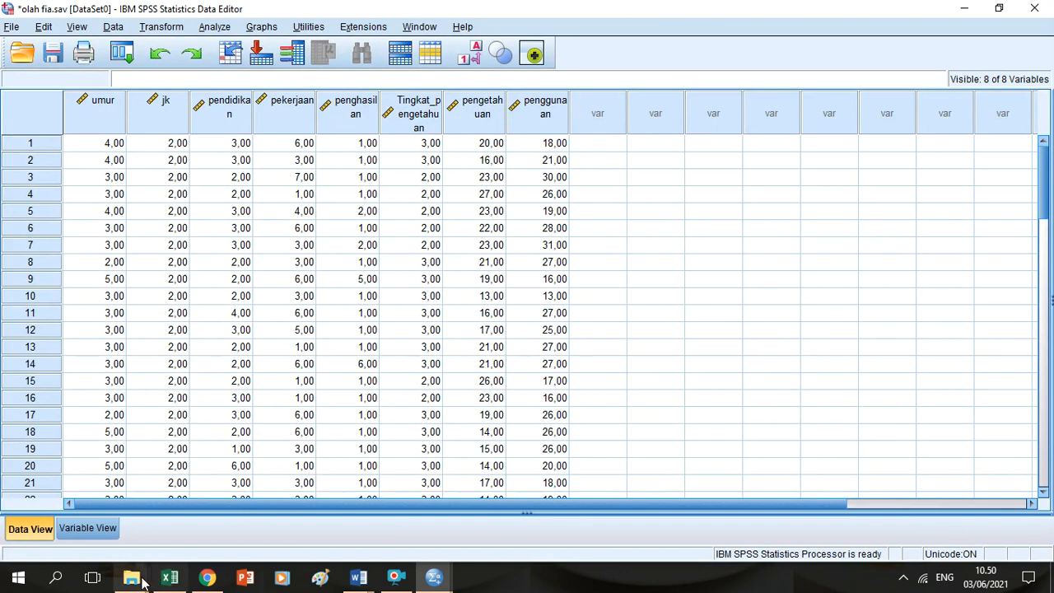
- Look through the Word proposal for the knowledge and usage category ranges and the percentage score formula
mouse_move(358, 576)
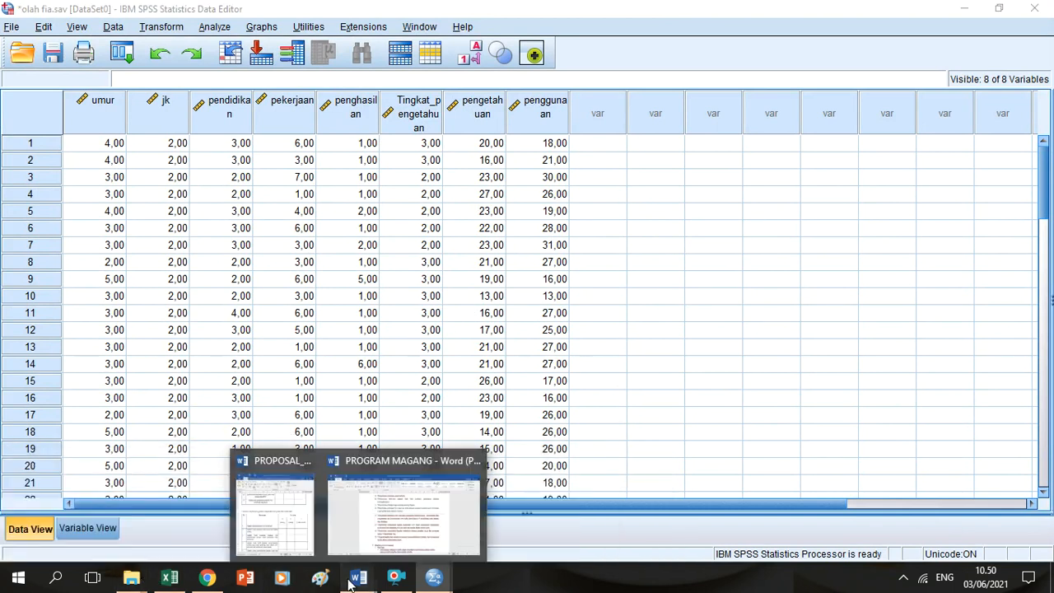
click(293, 500)
scroll(485, 403, up, 5)
scroll(485, 404, up, 15)
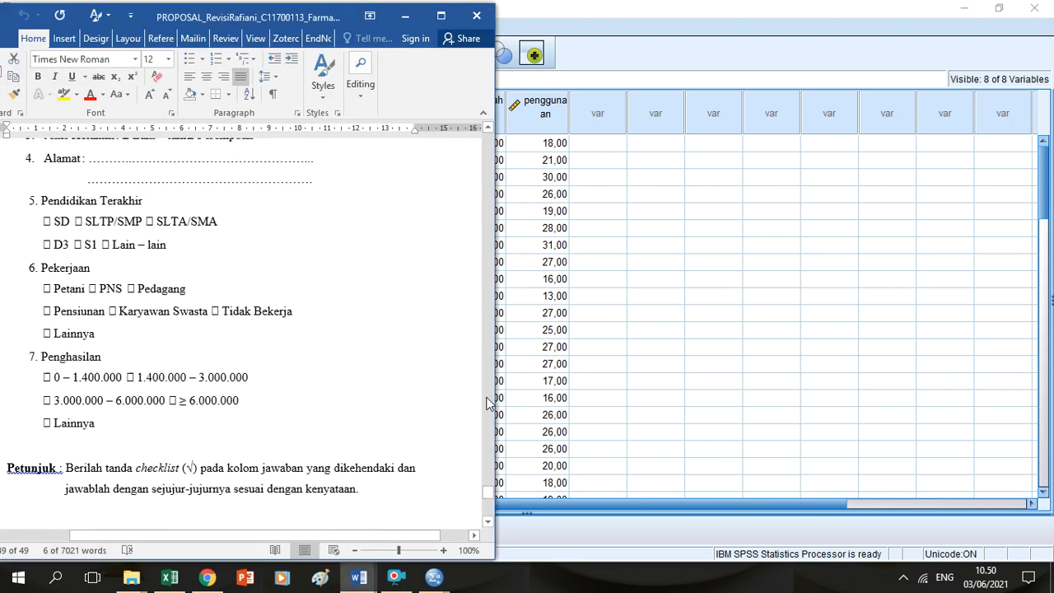
scroll(486, 368, up, 15)
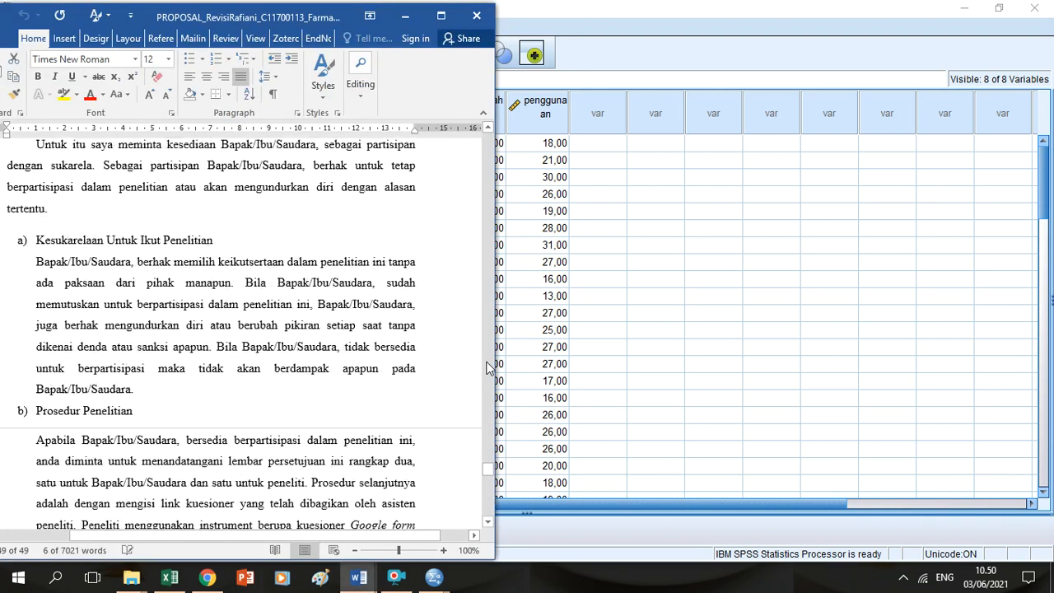
scroll(485, 368, up, 12)
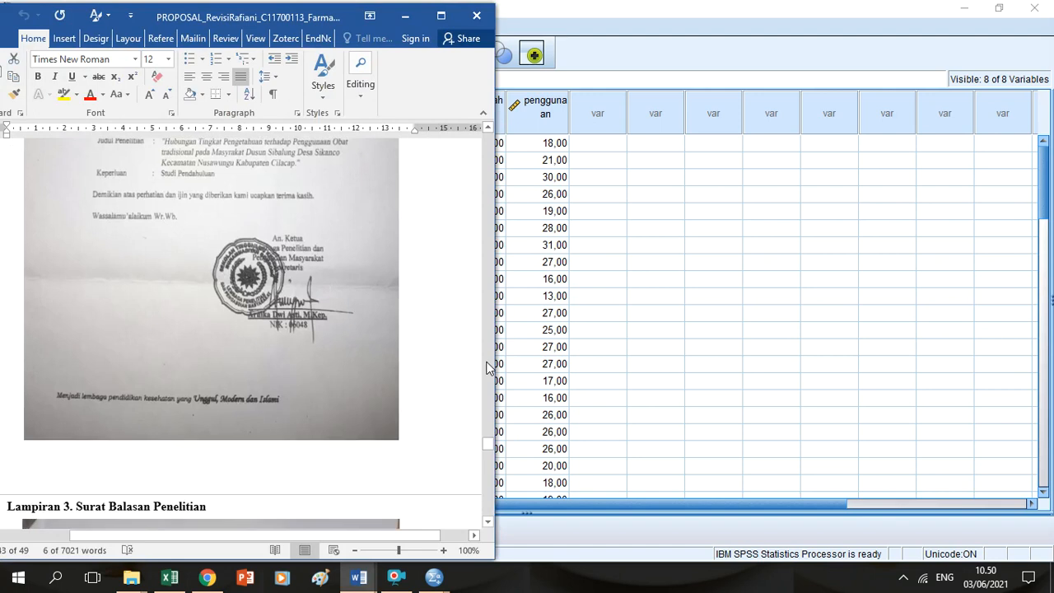
mouse_move(489, 430)
mouse_down()
mouse_move(489, 371)
mouse_move(491, 413)
mouse_up()
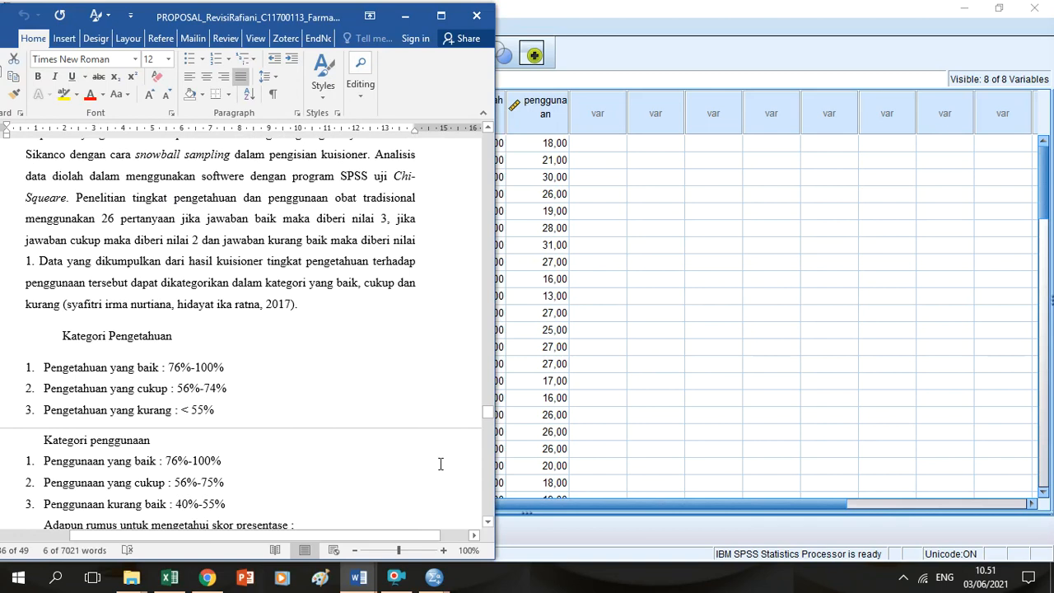
drag(490, 519, 491, 519)
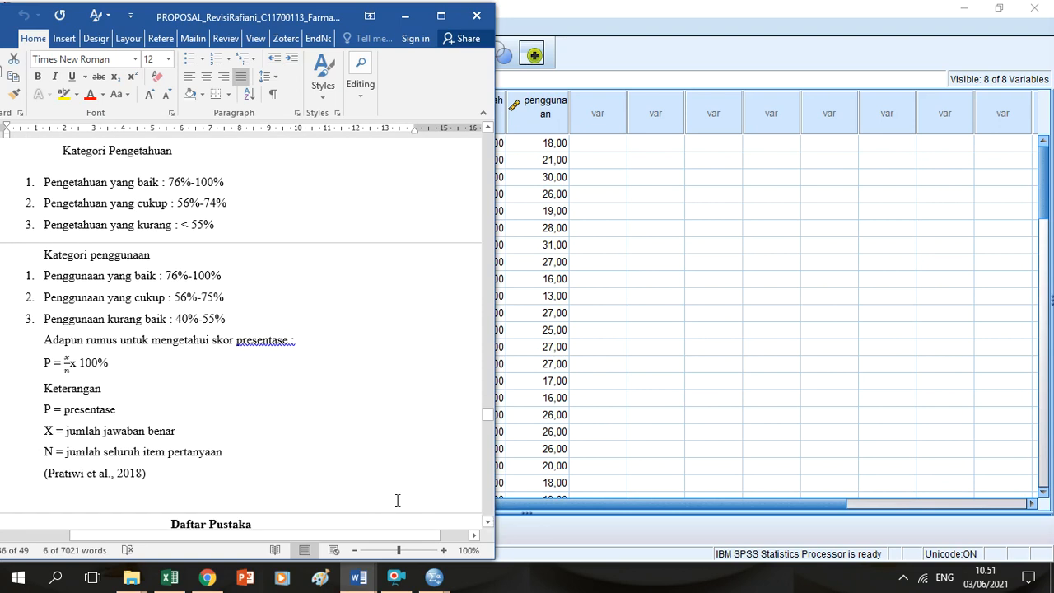
- In SPSS, insert an empty variable before pengetahuan and restore the data window to its smaller size
click(556, 120)
click(484, 120)
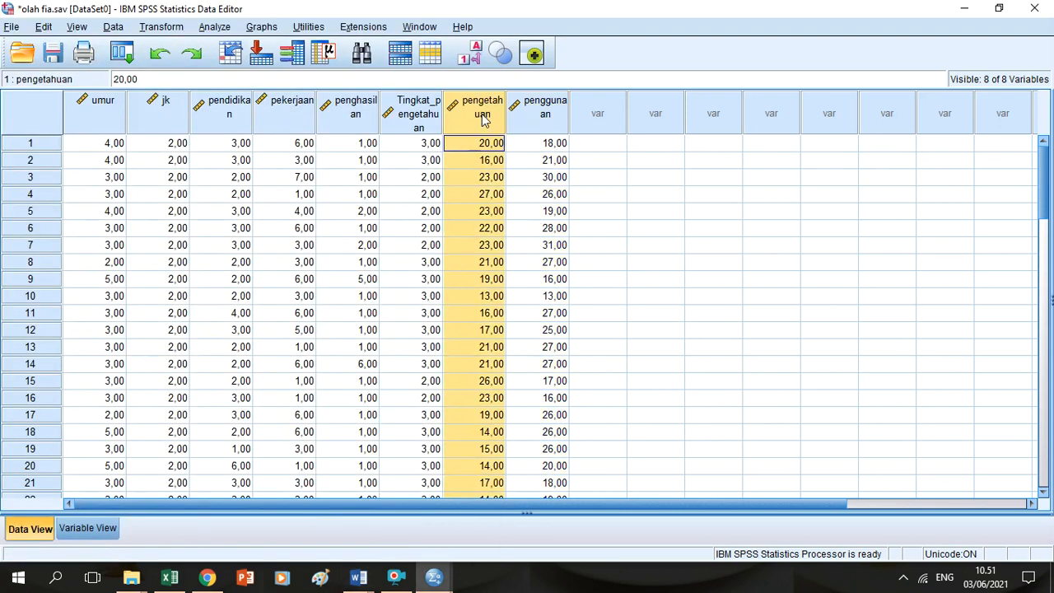
right_click(484, 119)
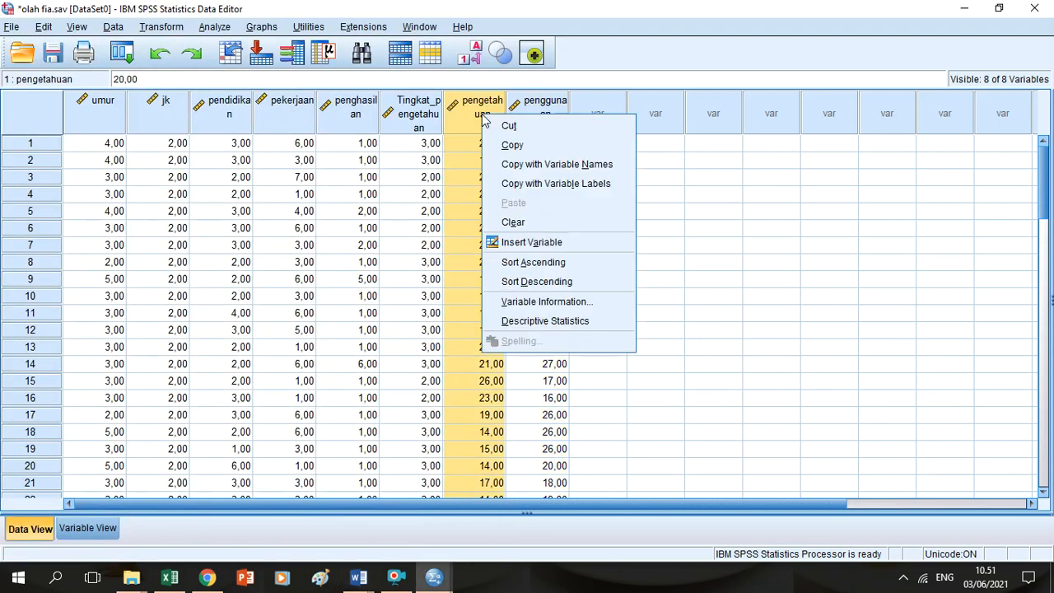
click(525, 242)
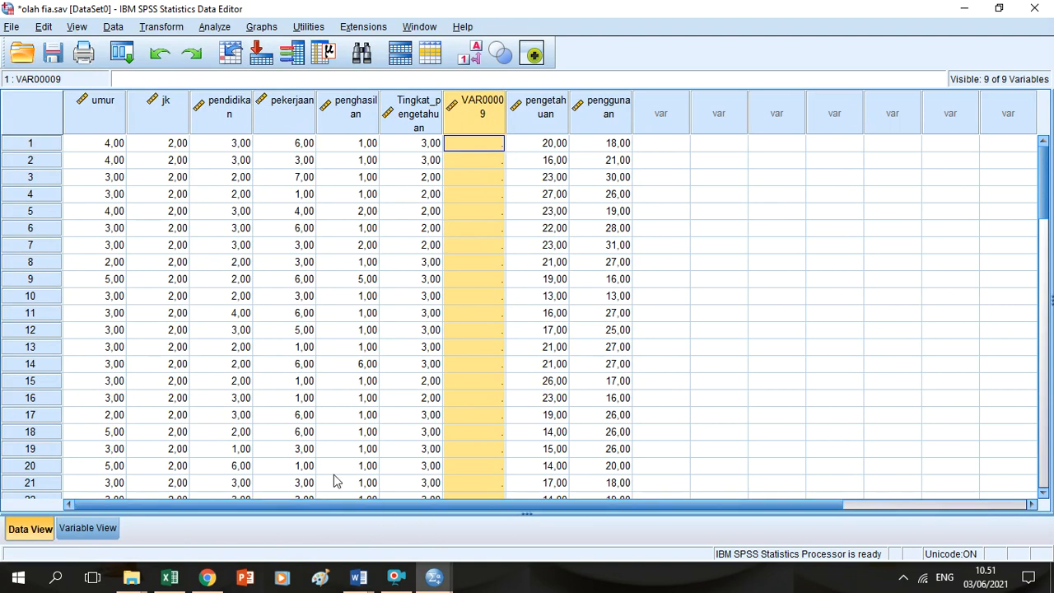
click(999, 8)
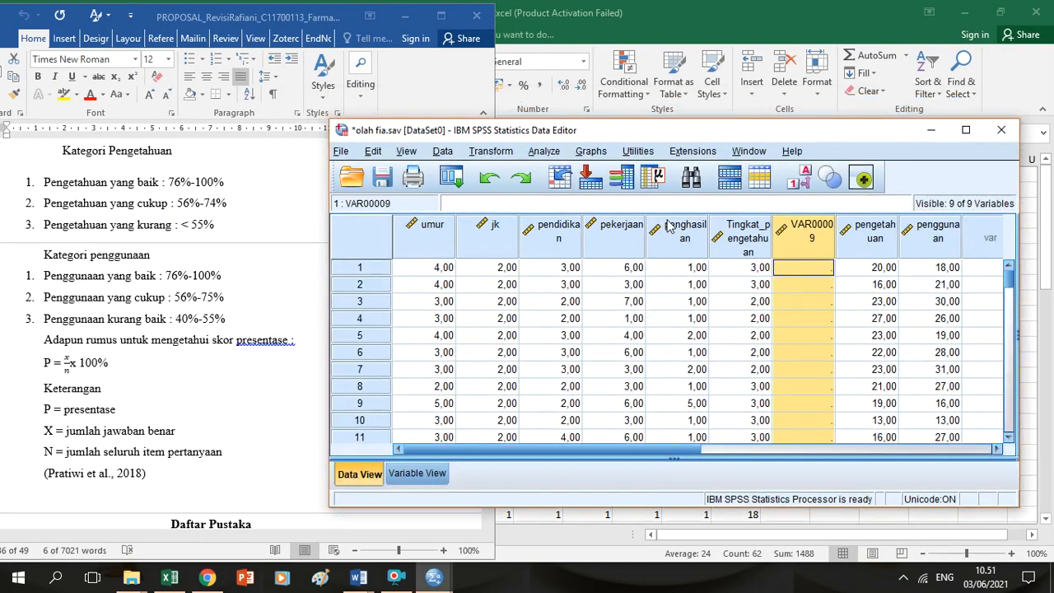
- Switch to Excel and calculate the maximum usage score in cell O2 of Sheet3 with =13*3
click(235, 491)
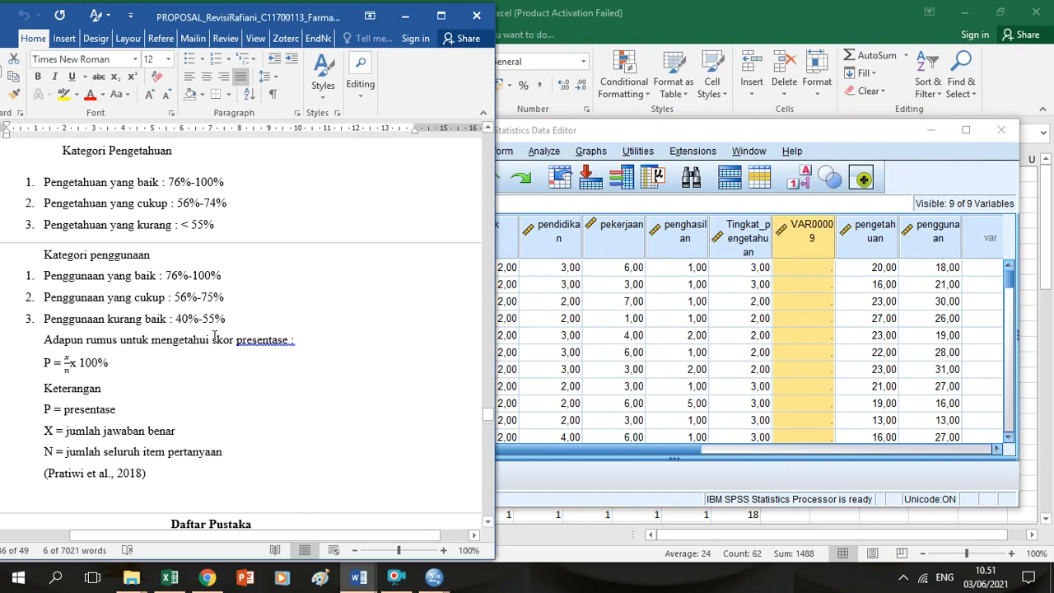
click(169, 578)
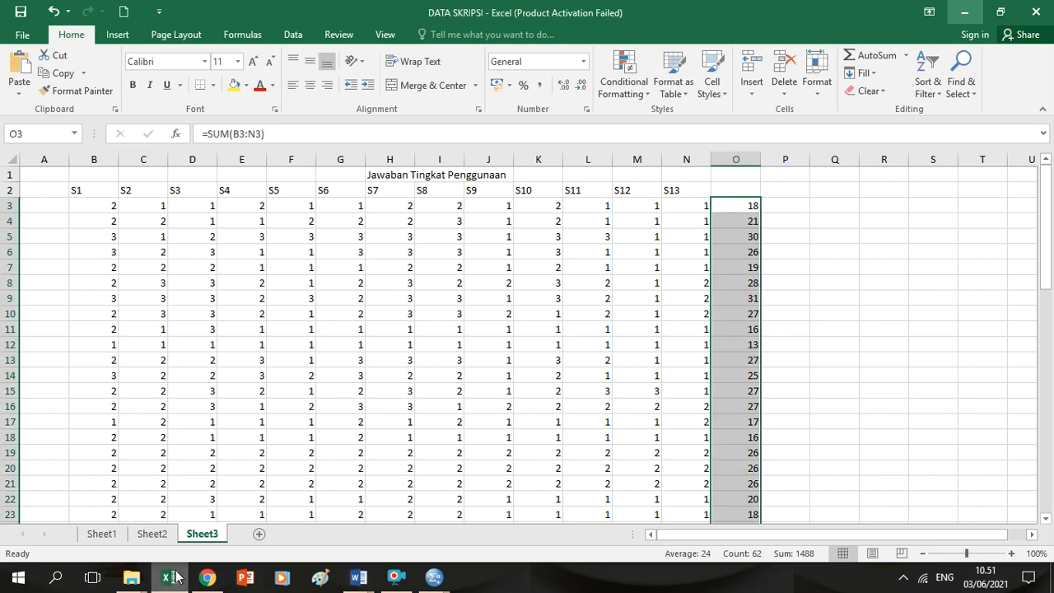
click(999, 12)
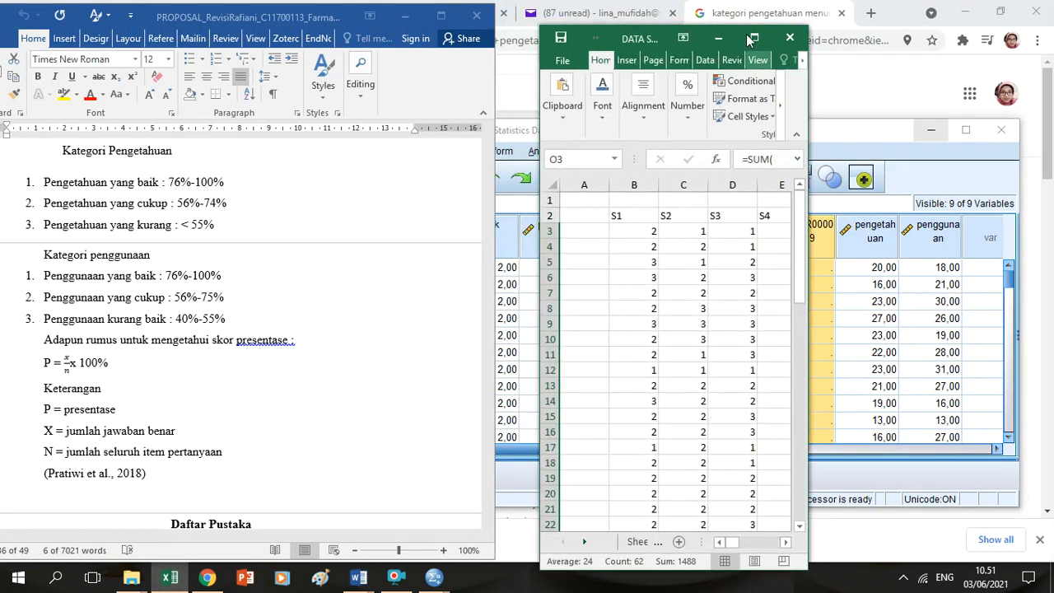
click(754, 37)
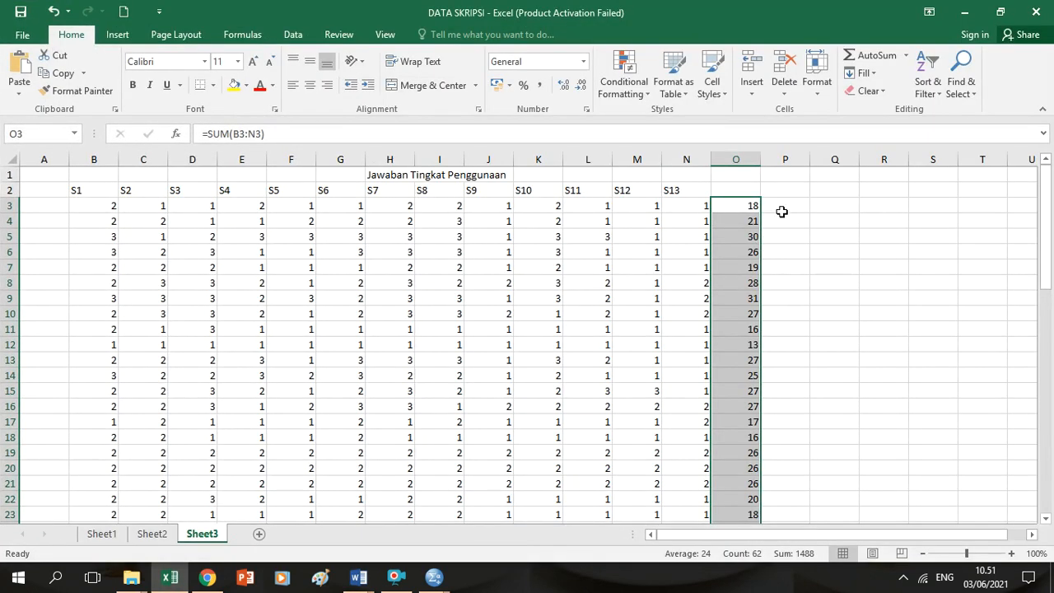
click(783, 207)
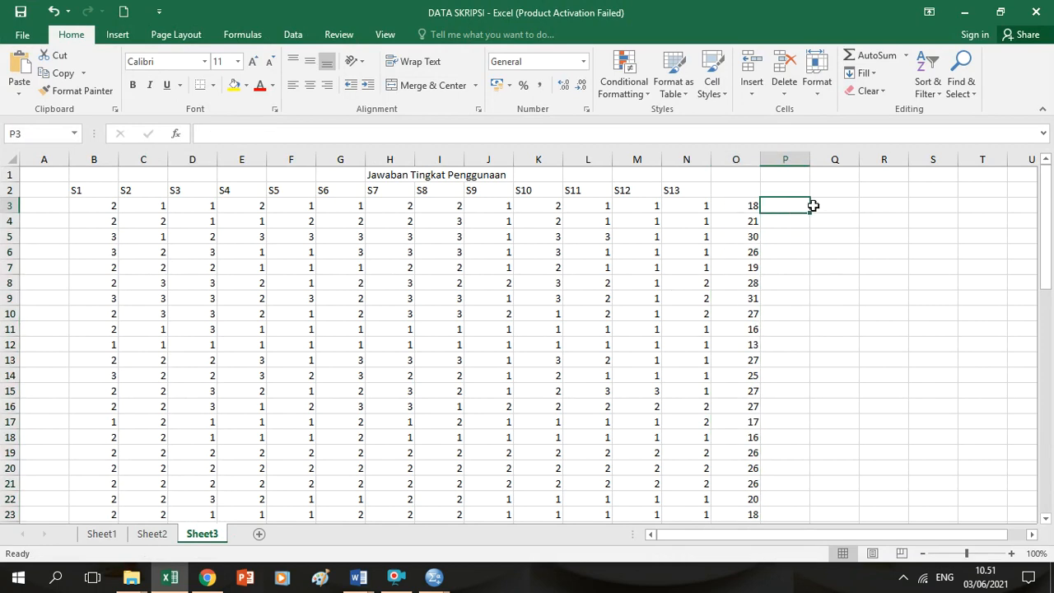
click(743, 190)
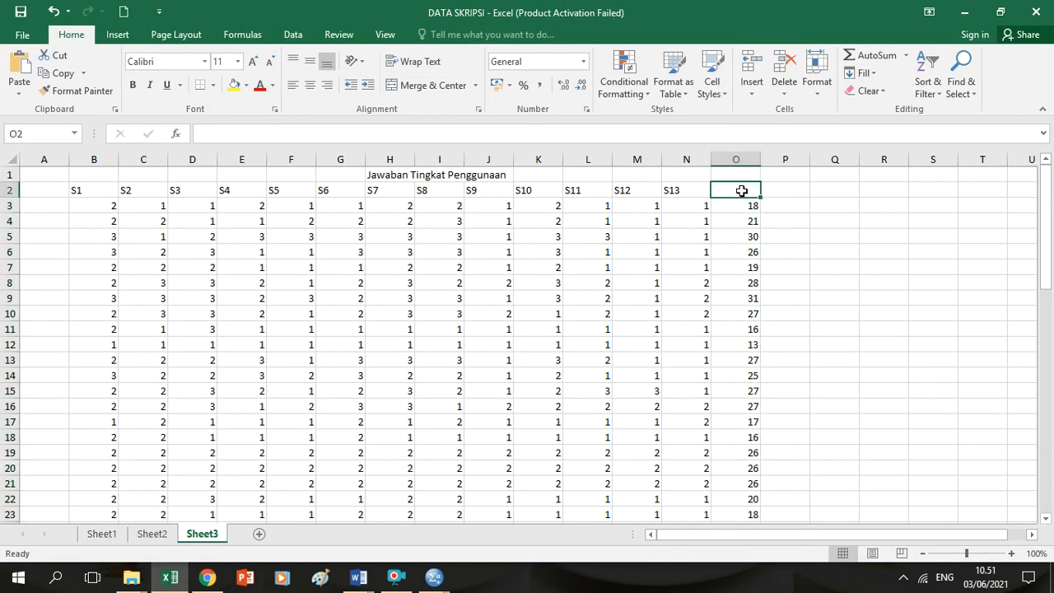
click(777, 208)
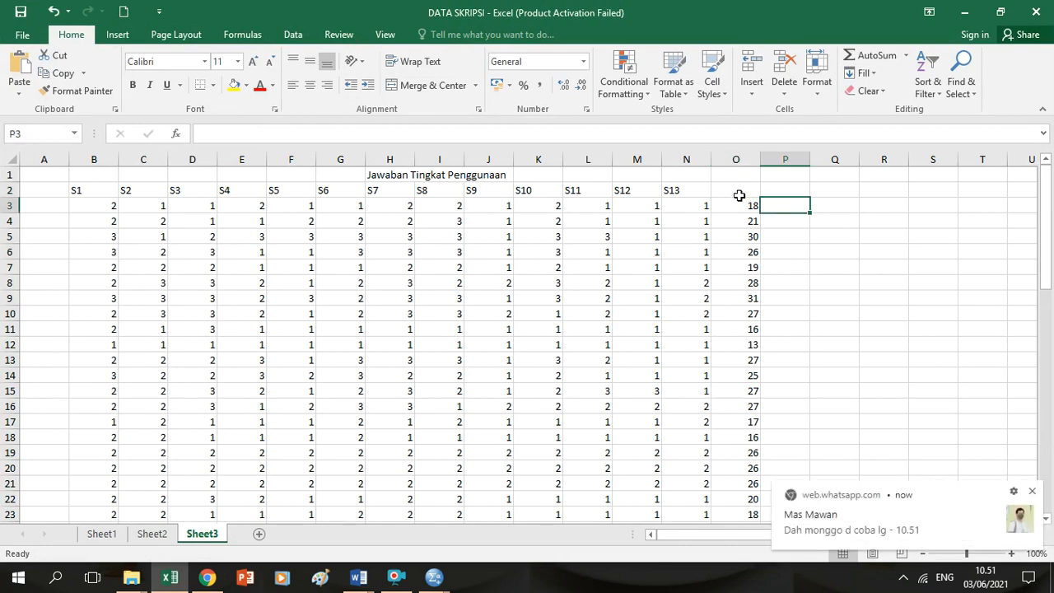
click(741, 193)
click(1032, 492)
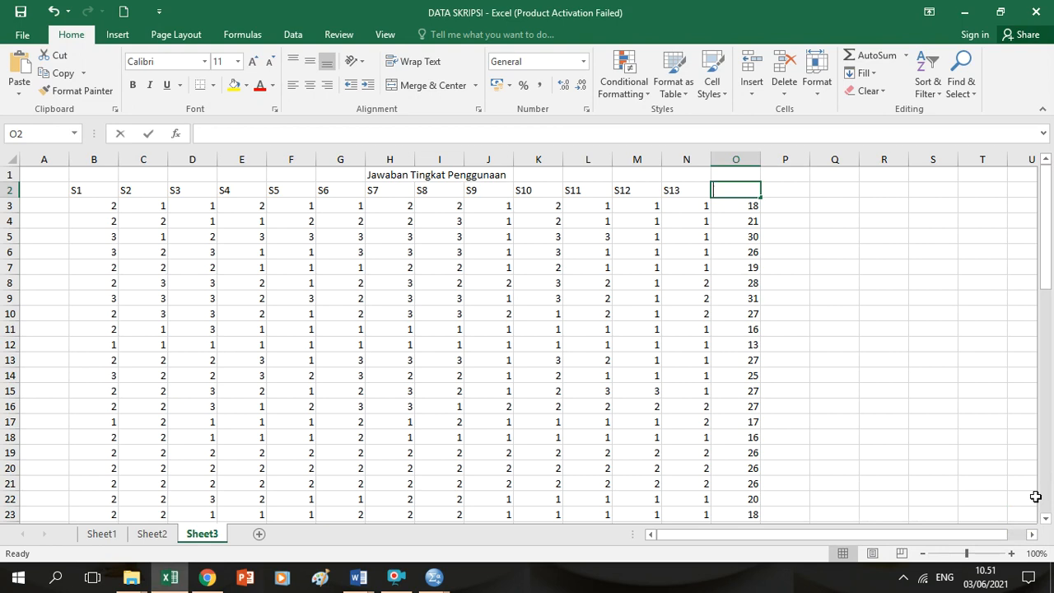
text(=13*)
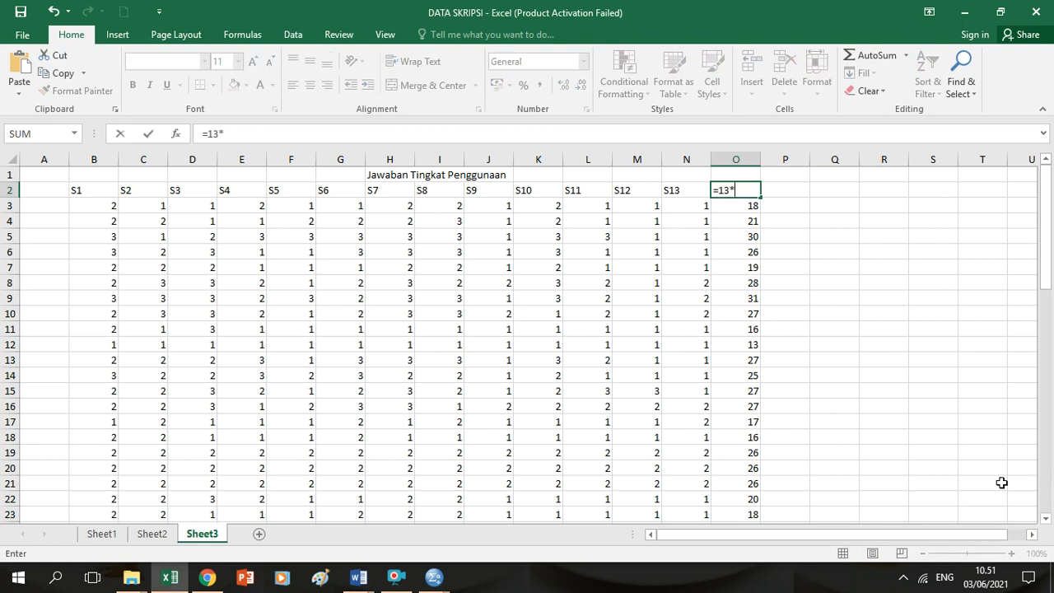
key(Return)
key(Up)
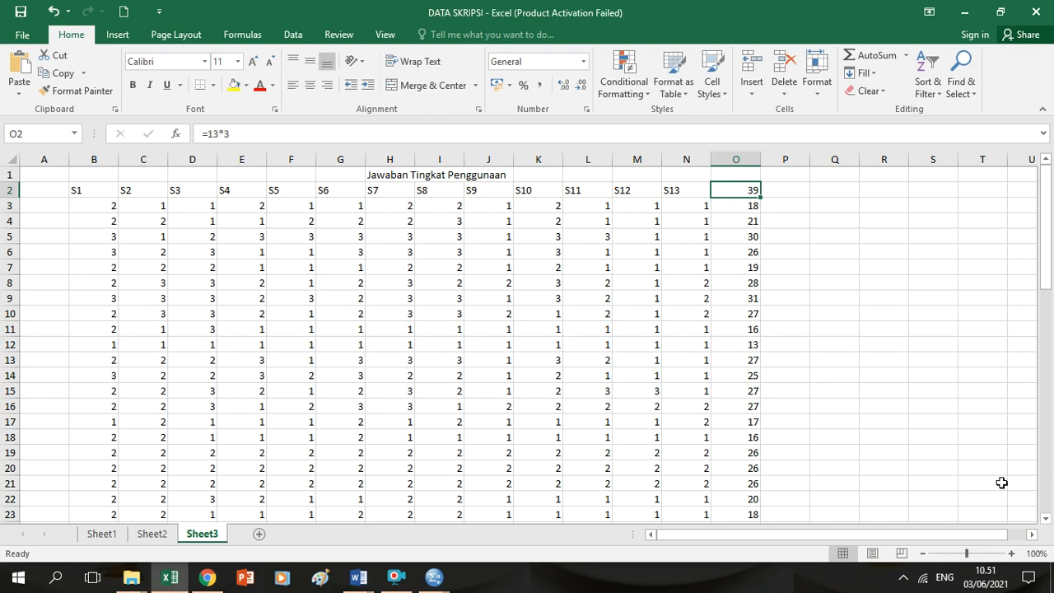
- Enter the formula =O3/39 in P3 to calculate the first respondent's usage score percentage
key(Right)
key(Down)
text(=)
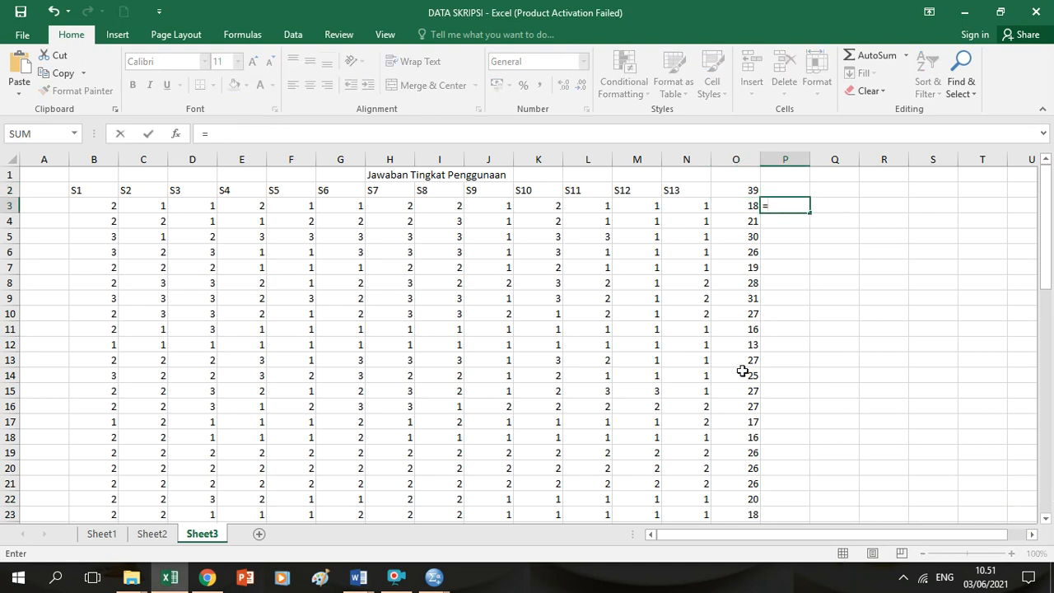
click(737, 206)
text(/)
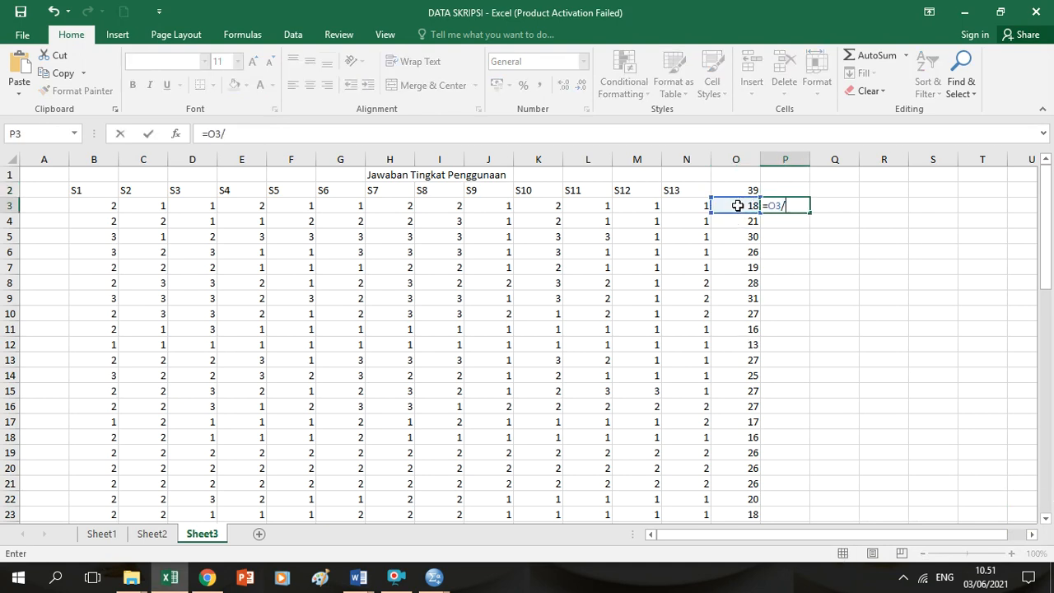
key(Return)
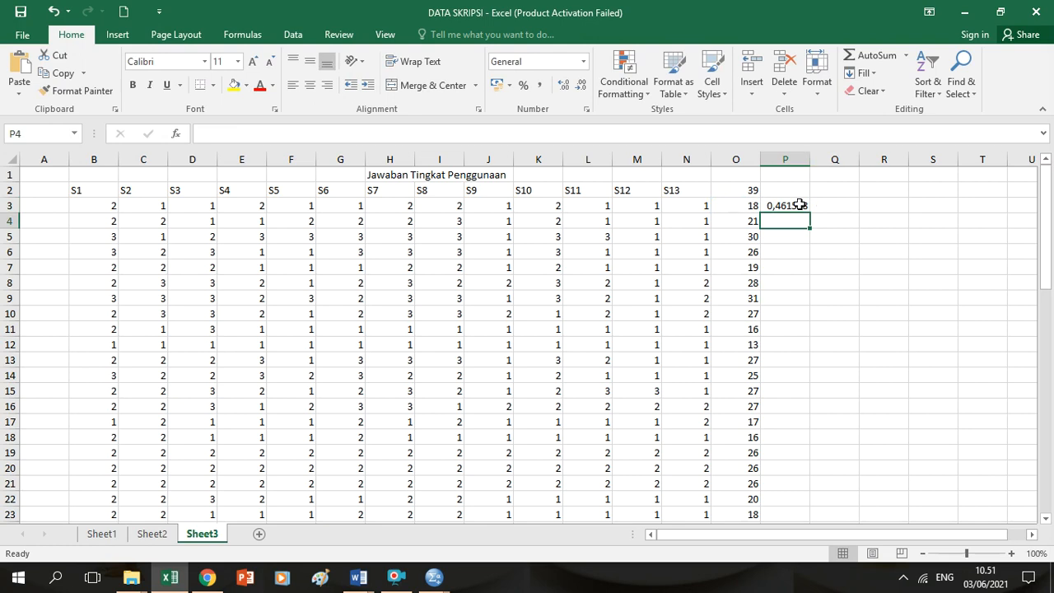
- Fill the P3 formula down column P for all respondents and format the results as percentages
click(796, 205)
double_click(810, 214)
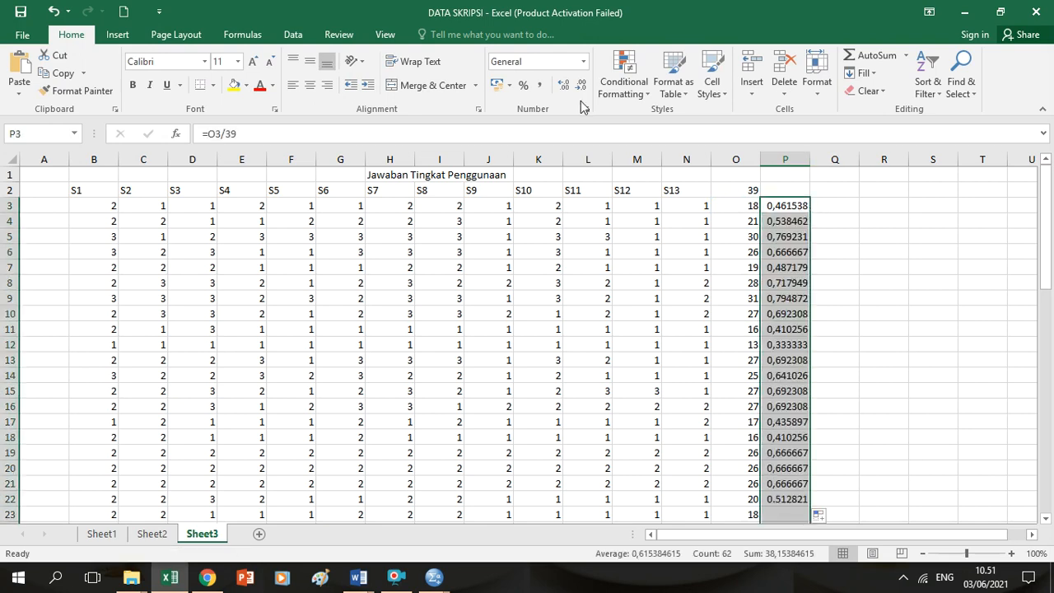
click(523, 86)
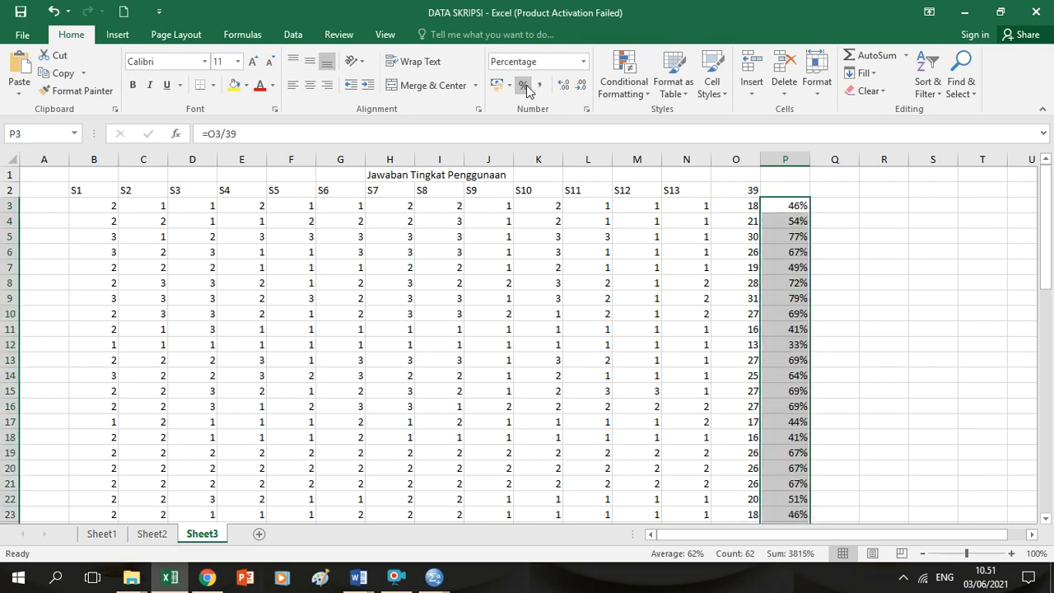
- Copy the percentage, category and code formulas from P3:R3 of Sheet2 into Sheet3 starting at Q3
key(Right)
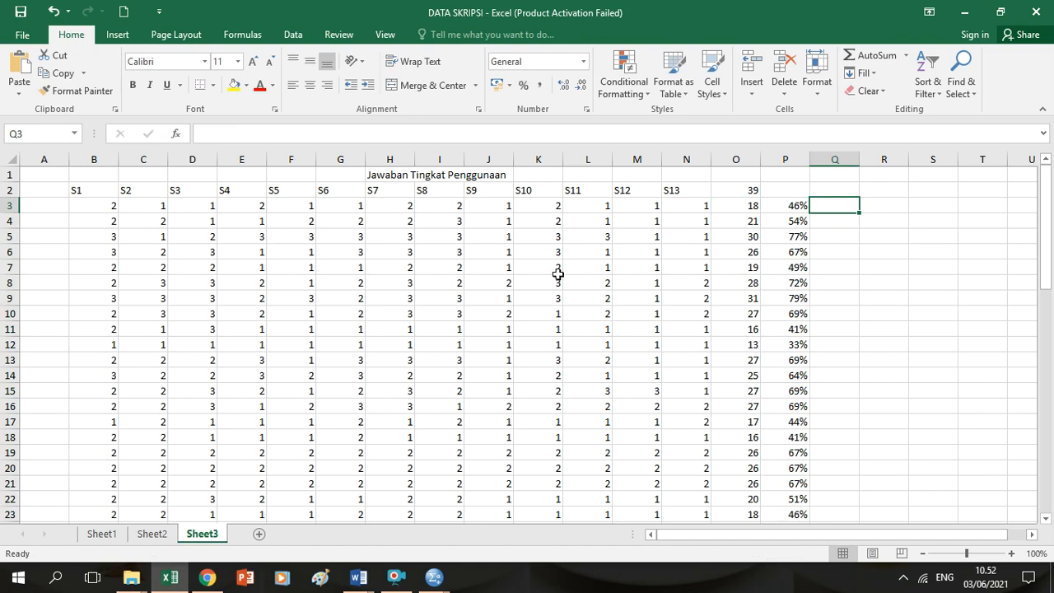
click(165, 535)
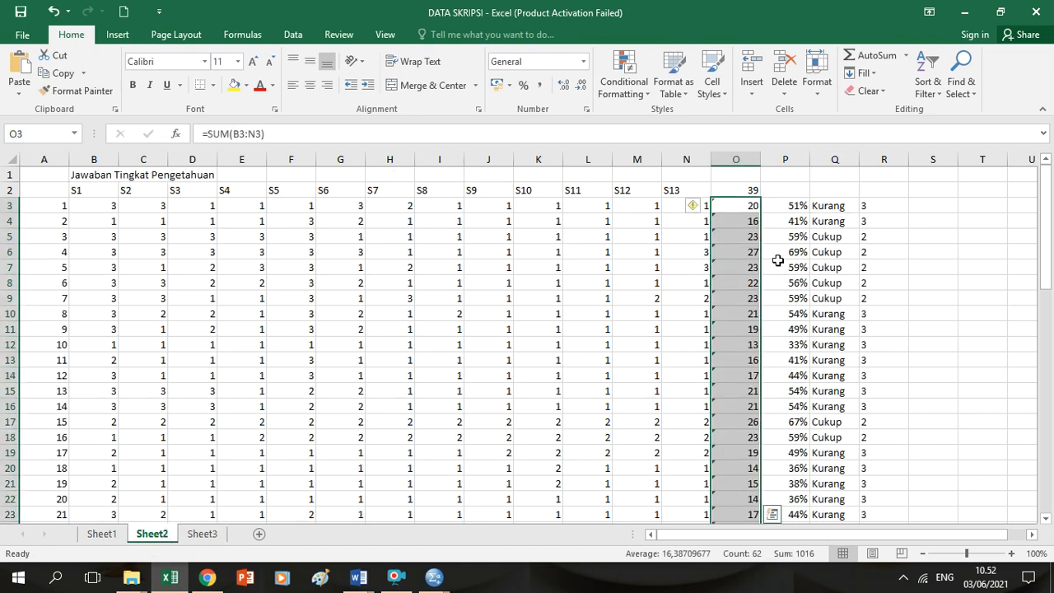
click(801, 207)
key(shift+Right)
key(shift+Right)
key(ctrl+c)
click(202, 533)
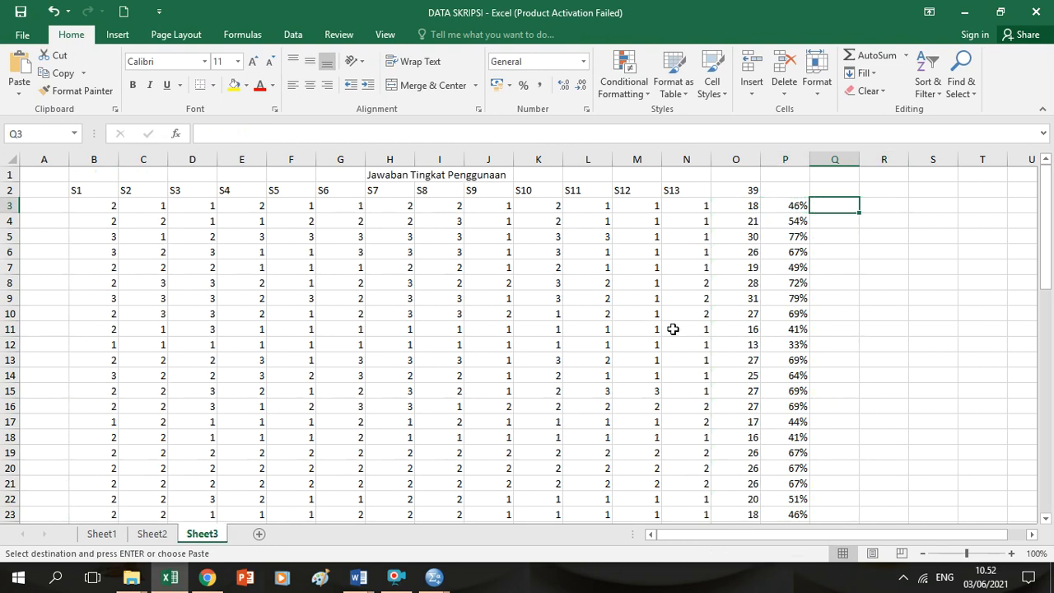
key(ctrl+v)
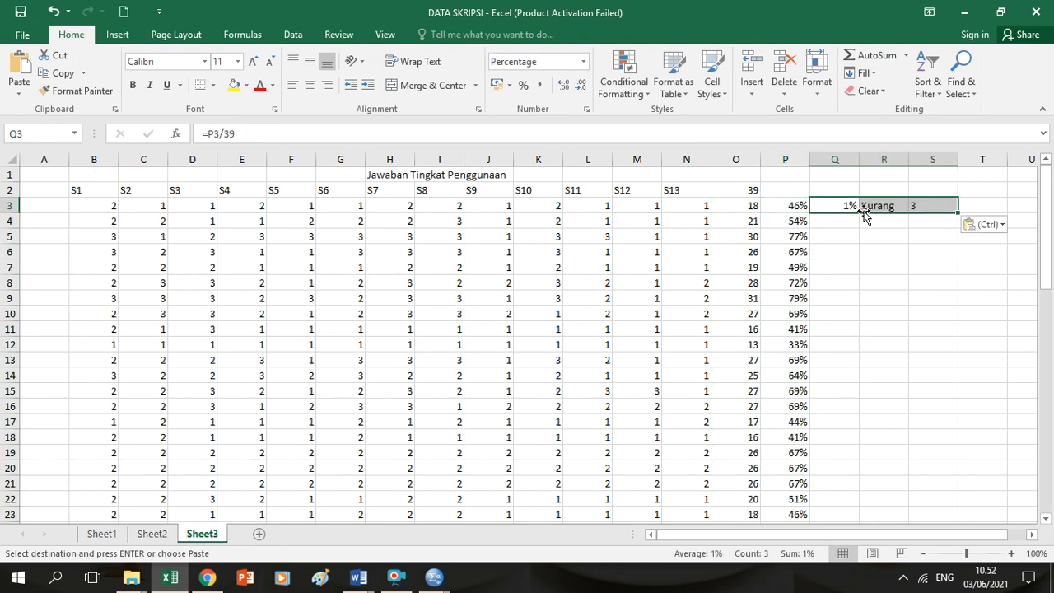
- Delete column Q with the duplicate percentage formula from Sheet3
click(833, 159)
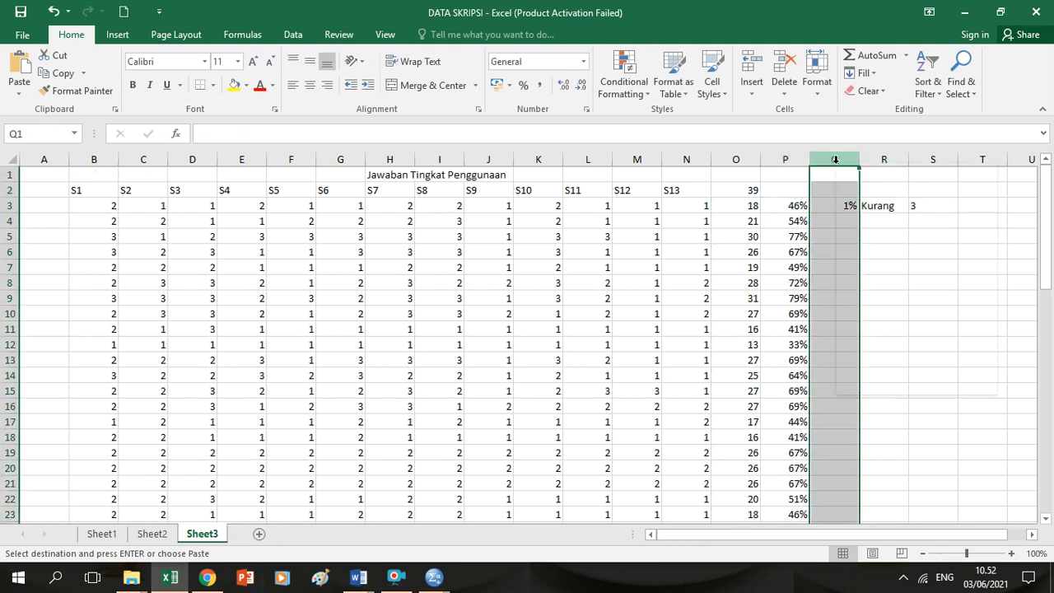
right_click(836, 160)
click(861, 288)
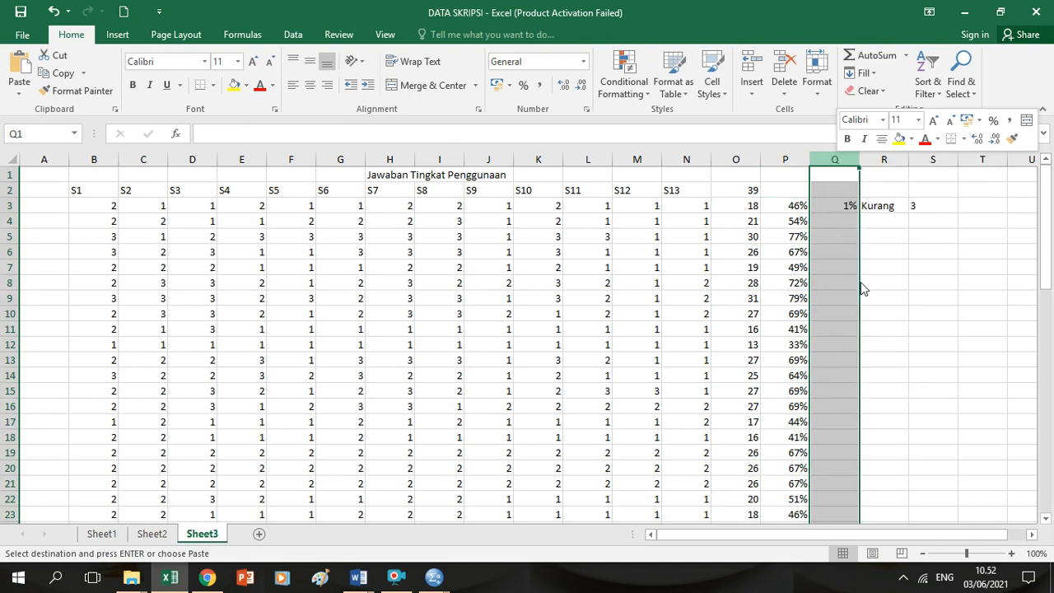
- Replace both broken references in Q3's Baik/Cukup/Kurang IF formula with P3
click(832, 207)
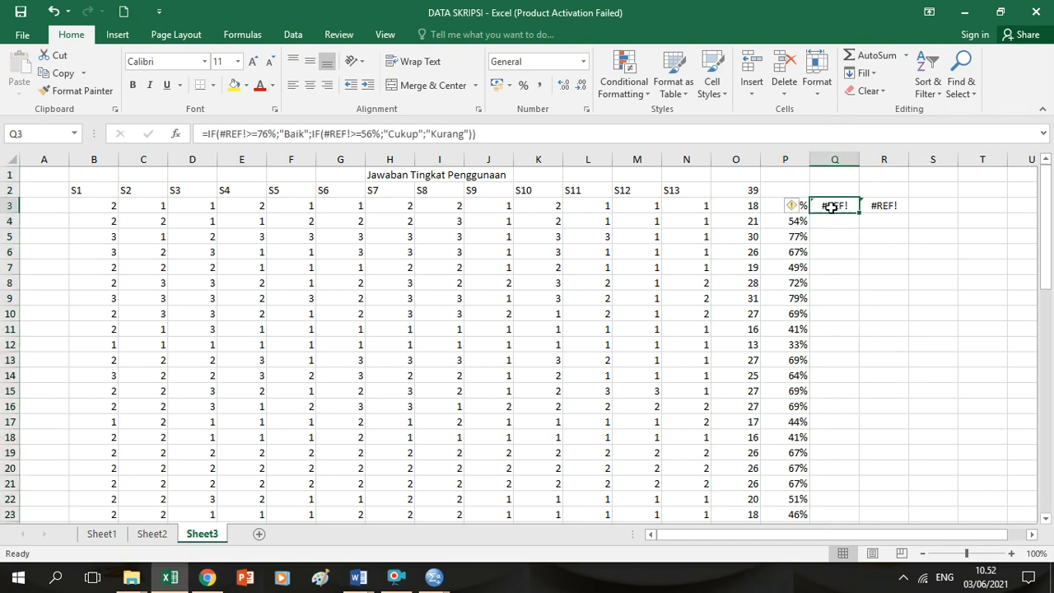
click(246, 135)
key(BackSpace)
key(BackSpace)
key(BackSpace)
key(BackSpace)
key(BackSpace)
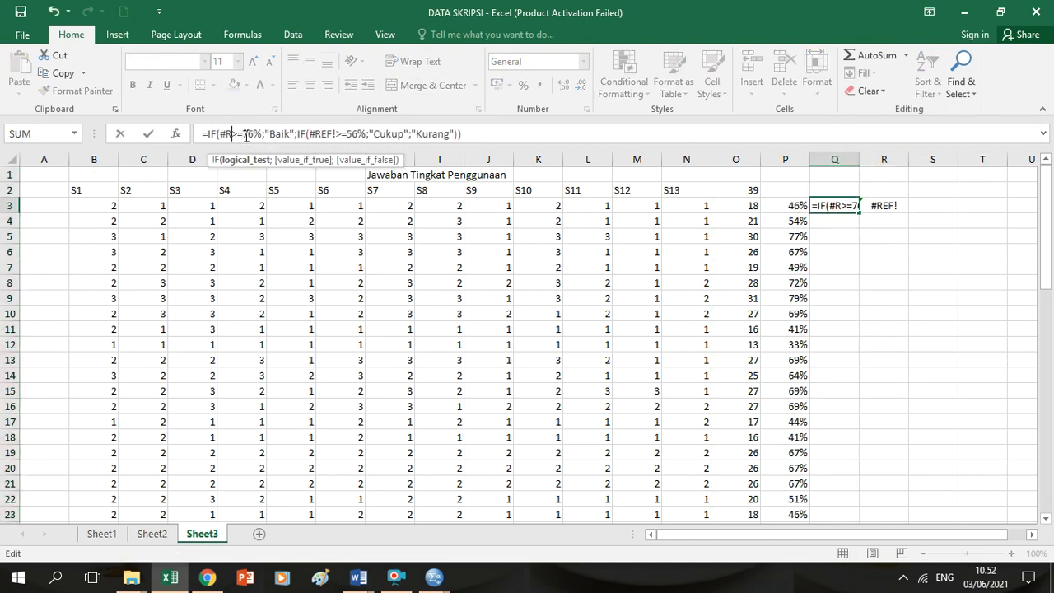
click(789, 205)
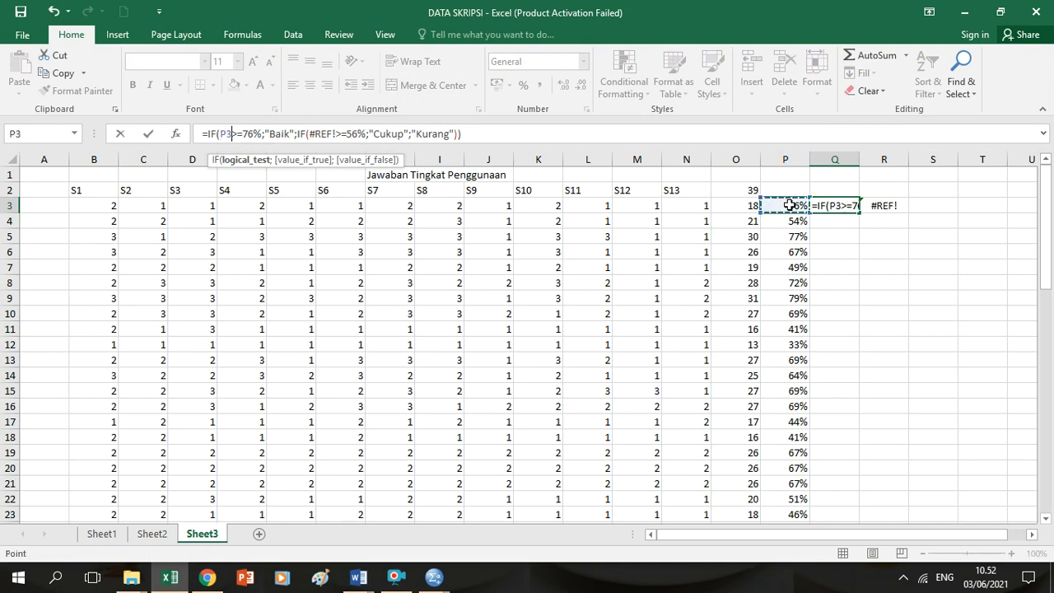
click(337, 135)
key(BackSpace)
key(BackSpace)
key(BackSpace)
key(BackSpace)
key(BackSpace)
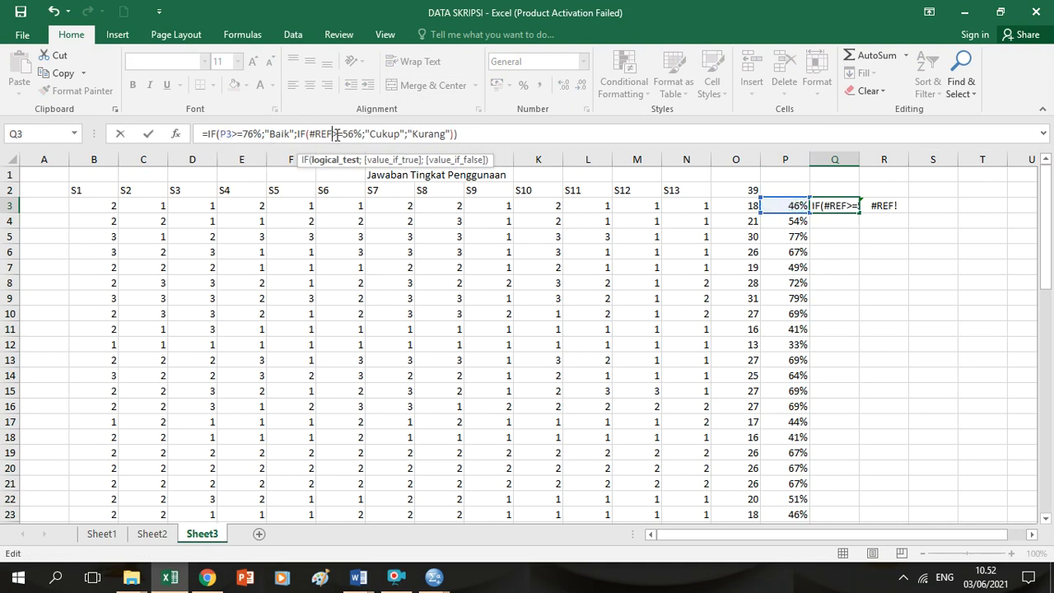
click(786, 205)
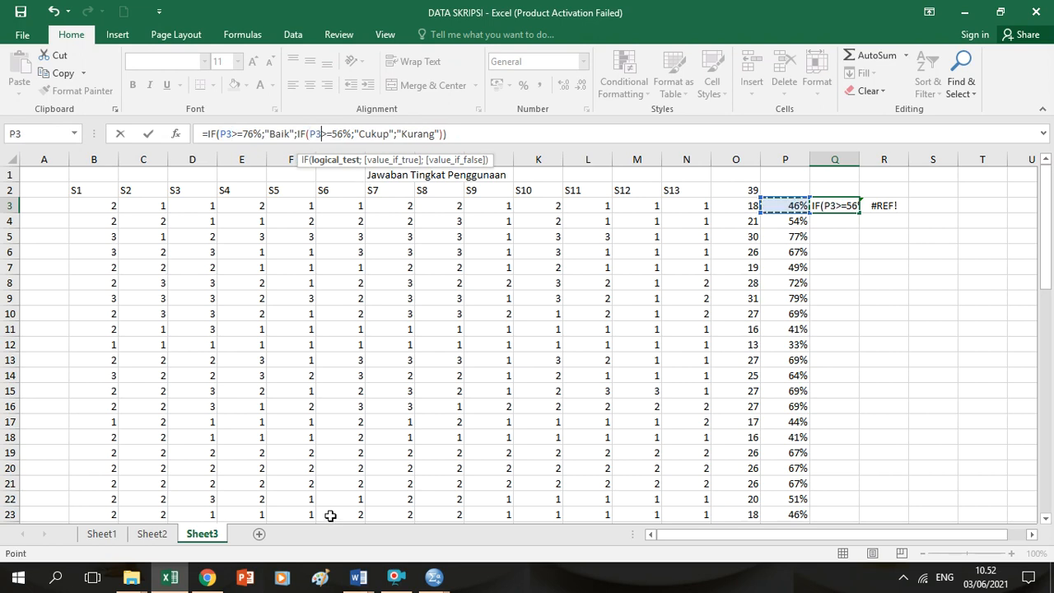
- Compare the thresholds with the Kategori penggunaan ranges in the Word proposal and commit the Q3 formula in Excel
mouse_move(357, 572)
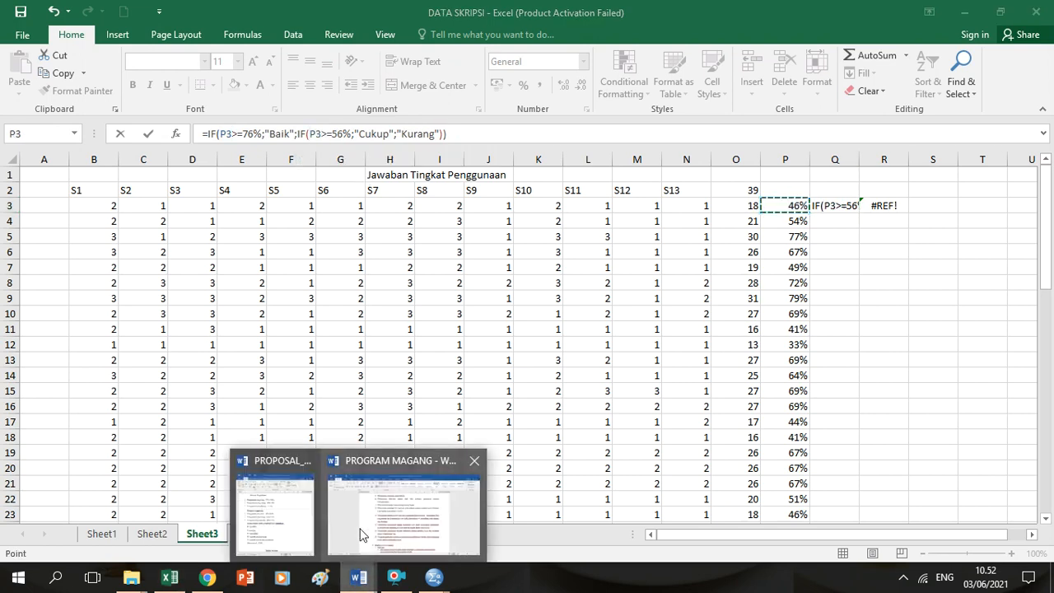
click(288, 532)
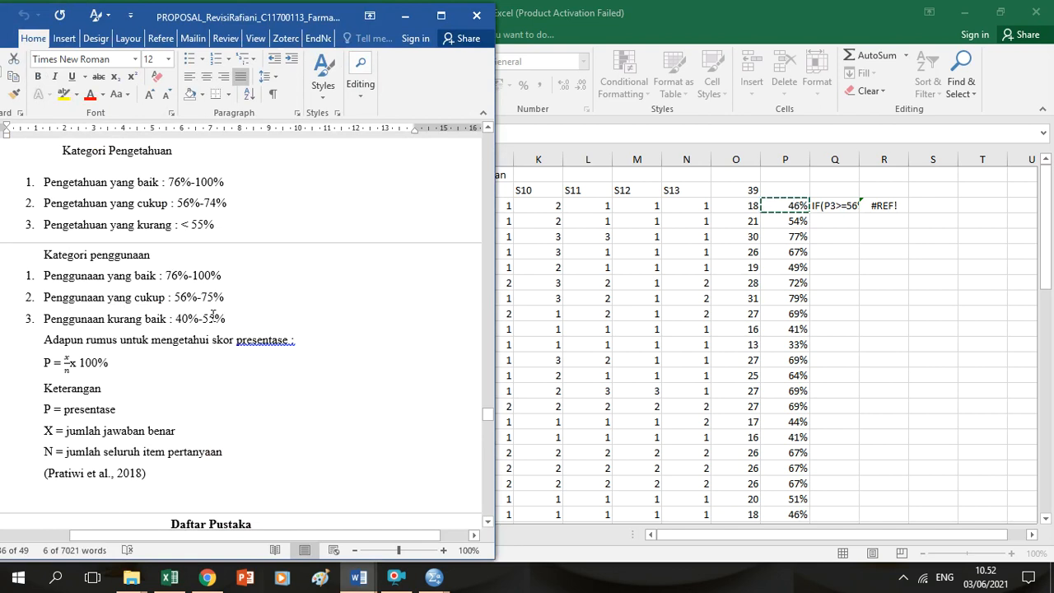
drag(213, 316, 279, 233)
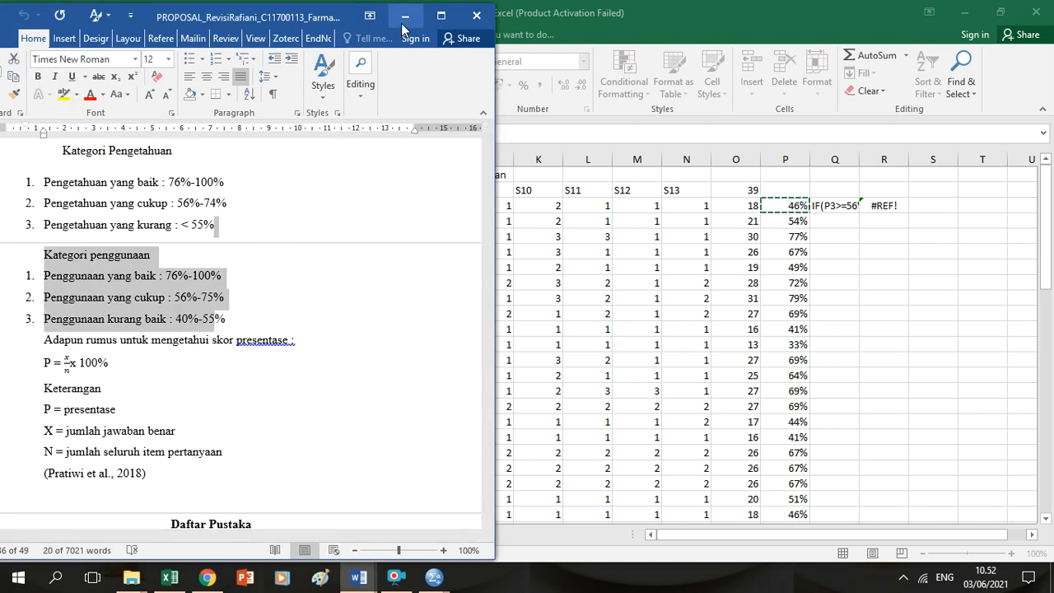
click(404, 15)
key(Return)
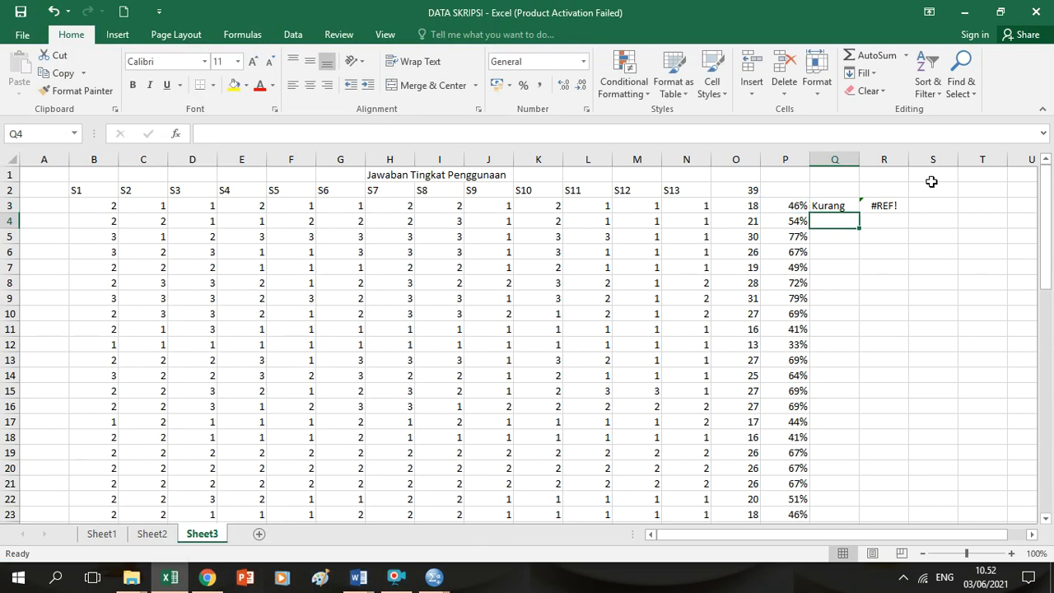
- Correct R3's code formula to =IF(P3>=76%;"1";IF(P3>=56%;"2";"3"))
click(889, 202)
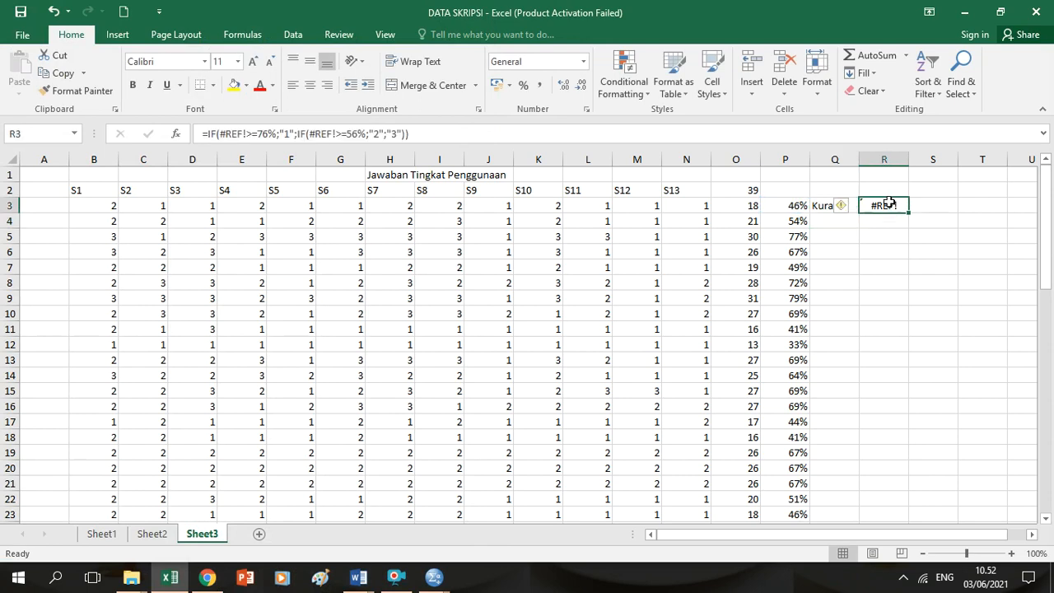
click(249, 134)
key(BackSpace)
key(BackSpace)
key(BackSpace)
key(BackSpace)
key(BackSpace)
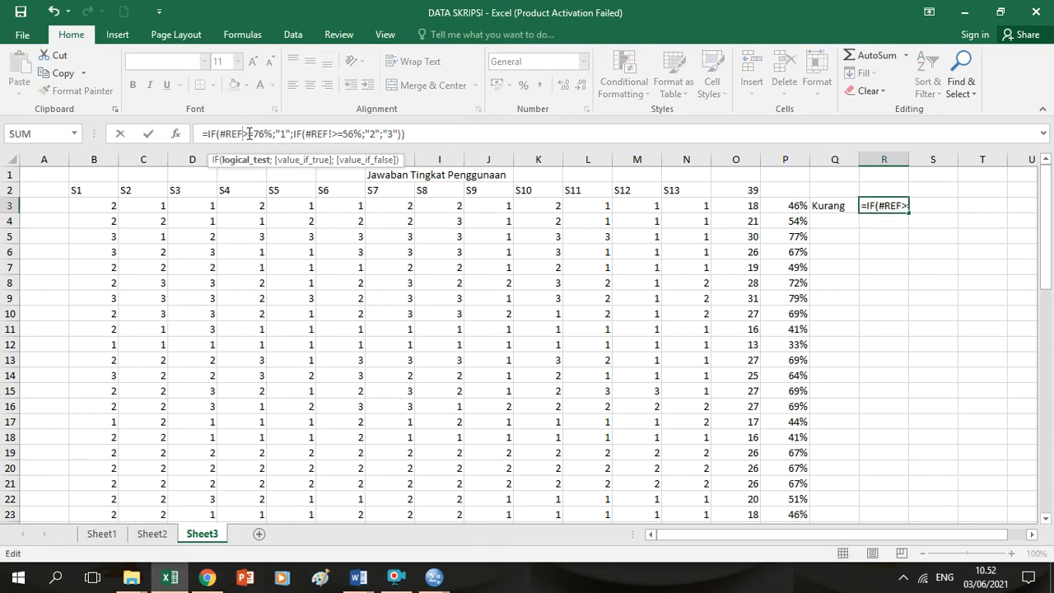
click(788, 207)
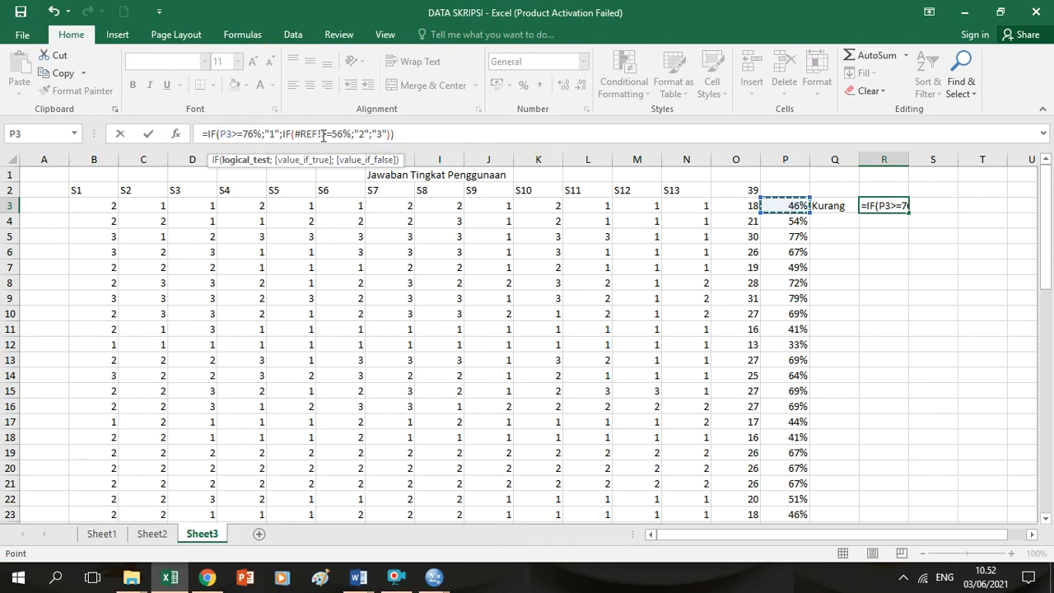
click(321, 133)
key(BackSpace)
key(BackSpace)
key(BackSpace)
key(BackSpace)
key(BackSpace)
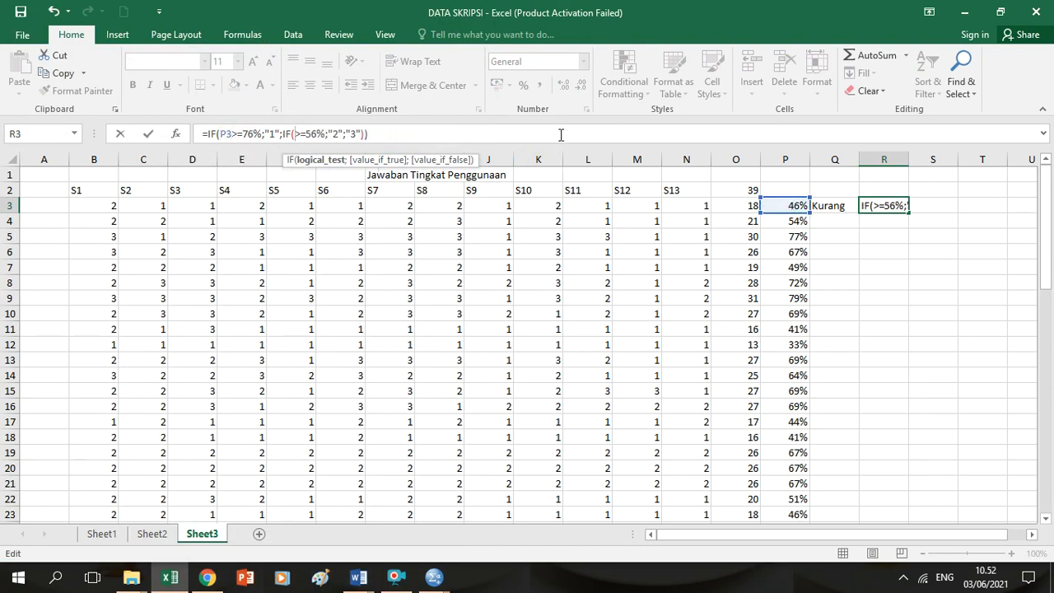
click(768, 204)
key(Return)
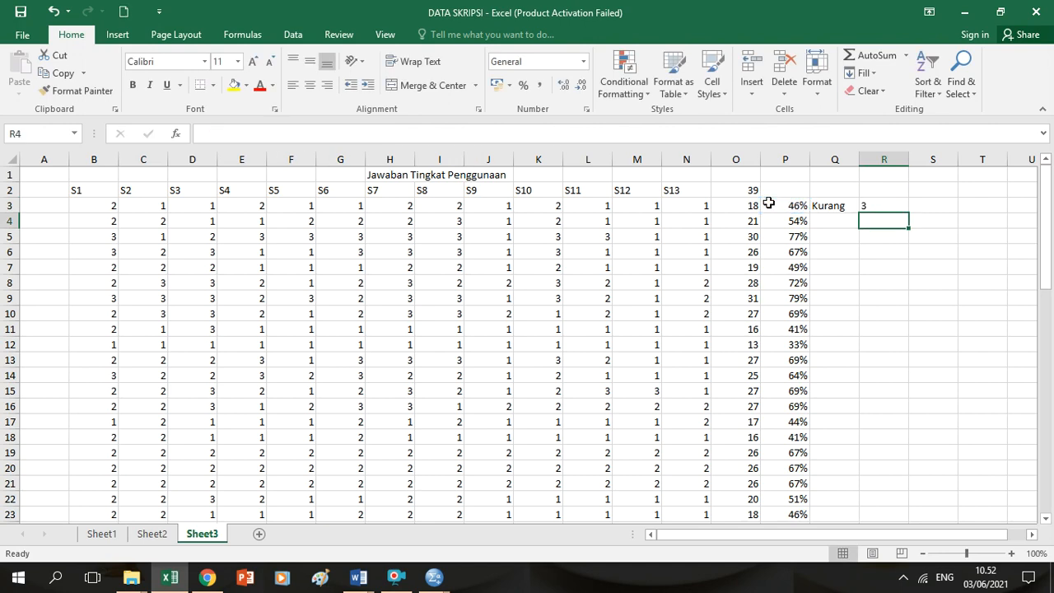
- Fill the category and code formulas in Q3:R3 down for all respondents
click(823, 206)
key(shift+Right)
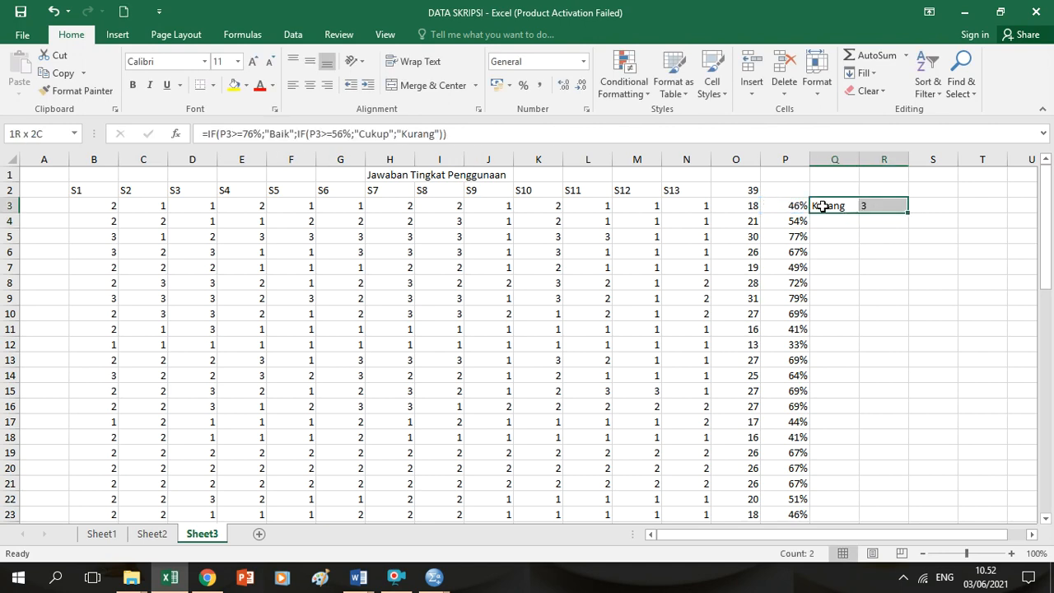
double_click(909, 213)
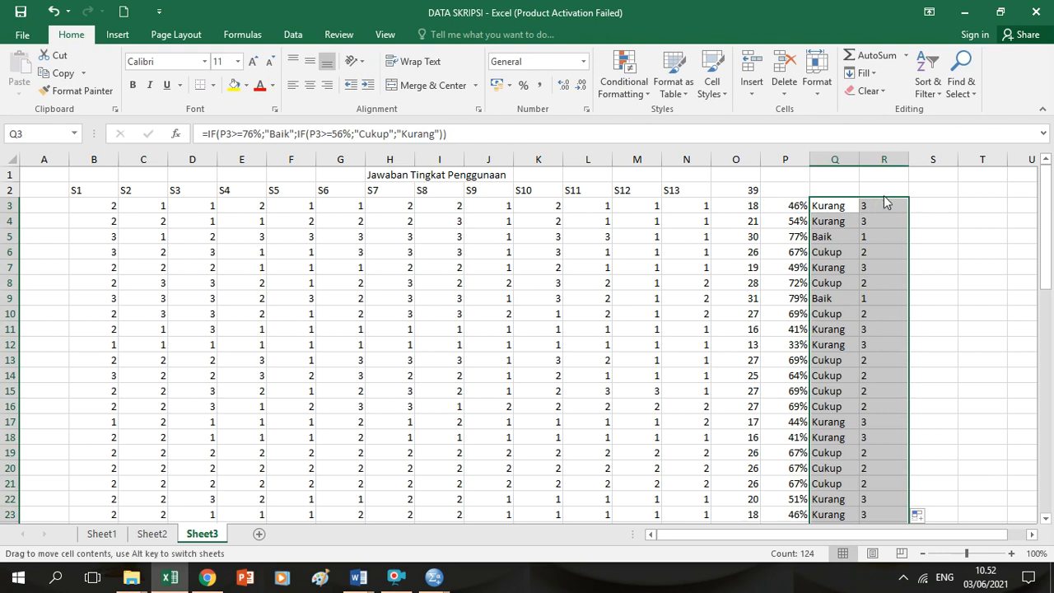
- Copy the usage category codes from column R and paste them into the empty VAR00009 variable in SPSS
click(887, 204)
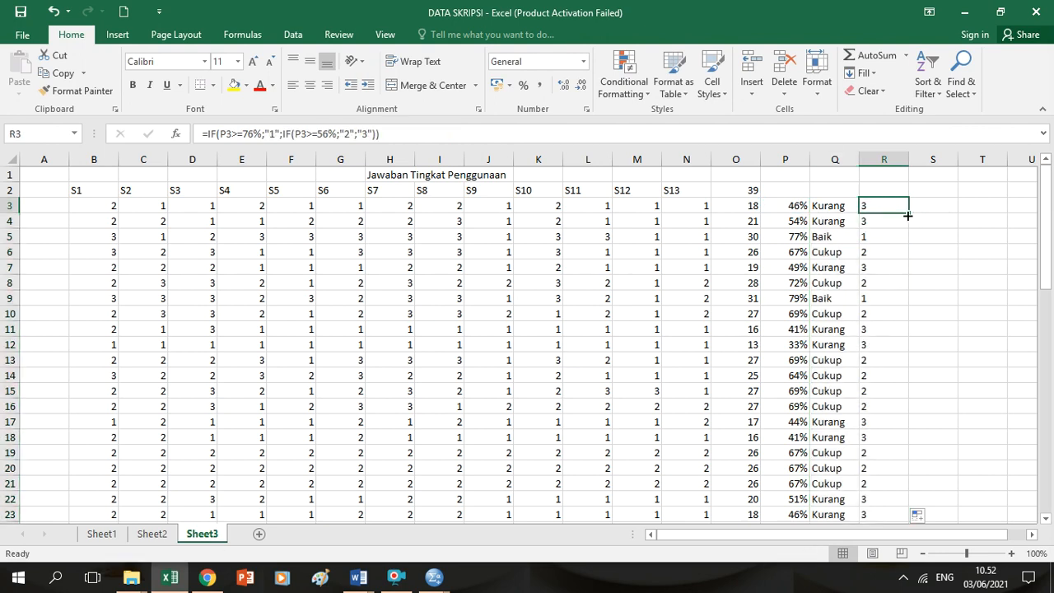
key(ctrl+shift+Down)
key(ctrl+c)
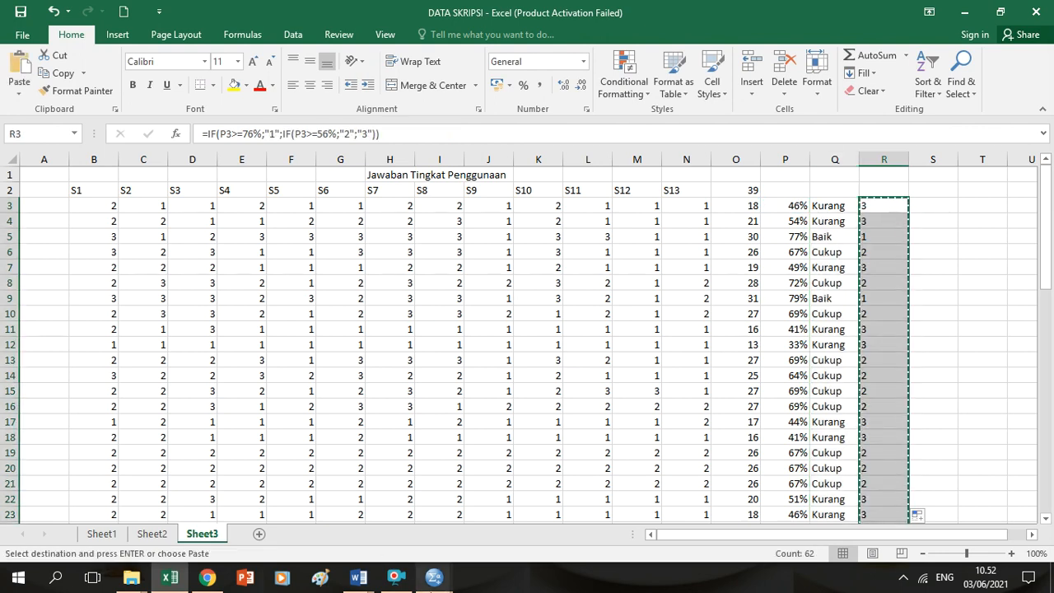
mouse_move(395, 577)
click(383, 548)
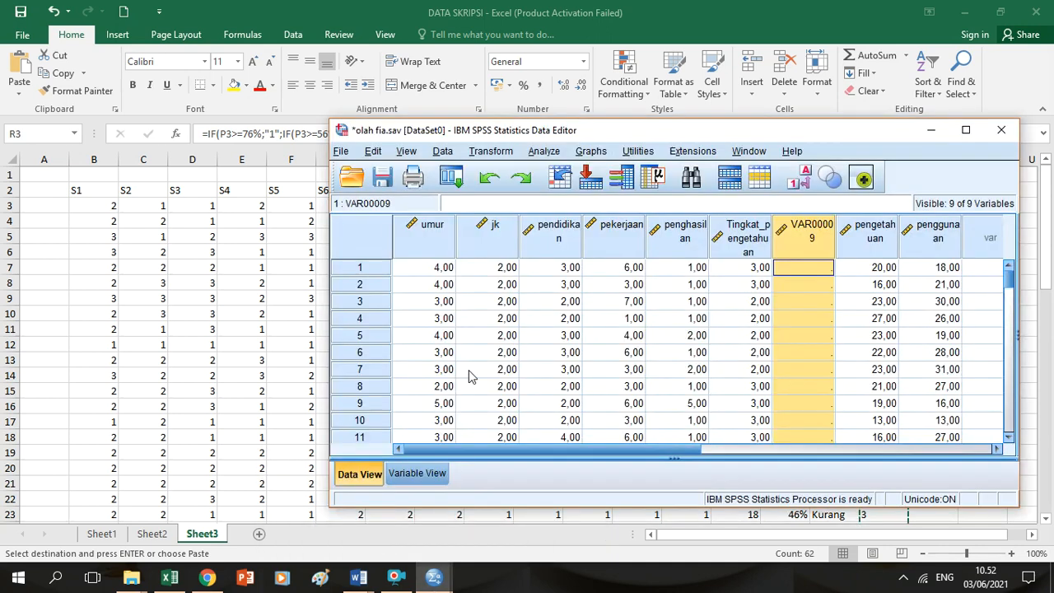
click(821, 268)
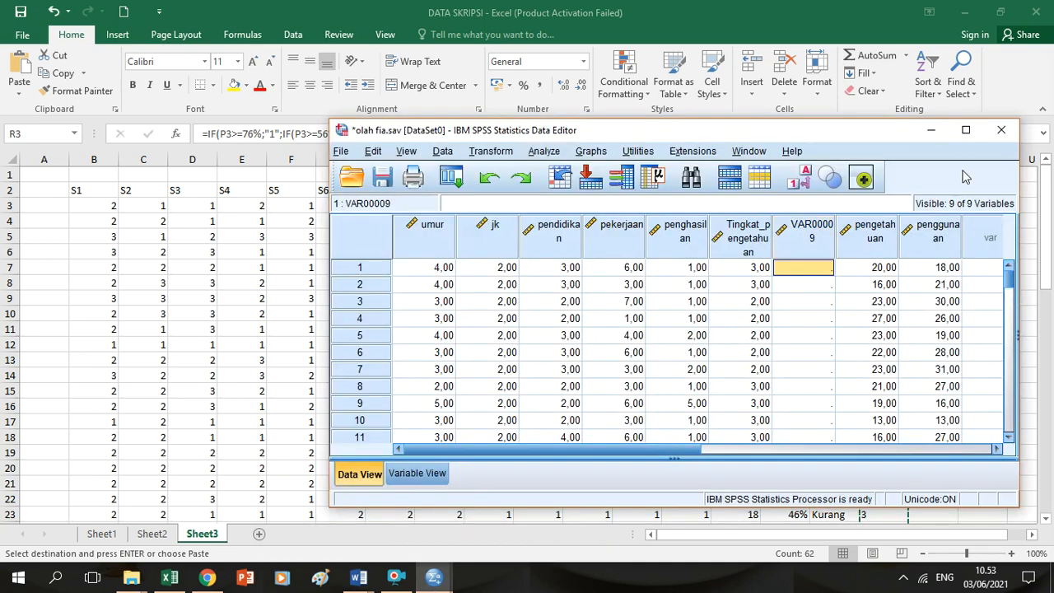
key(ctrl+v)
- Maximize the SPSS data window and give the VAR00009 variable the label "Tingkat penggunaan"
click(966, 130)
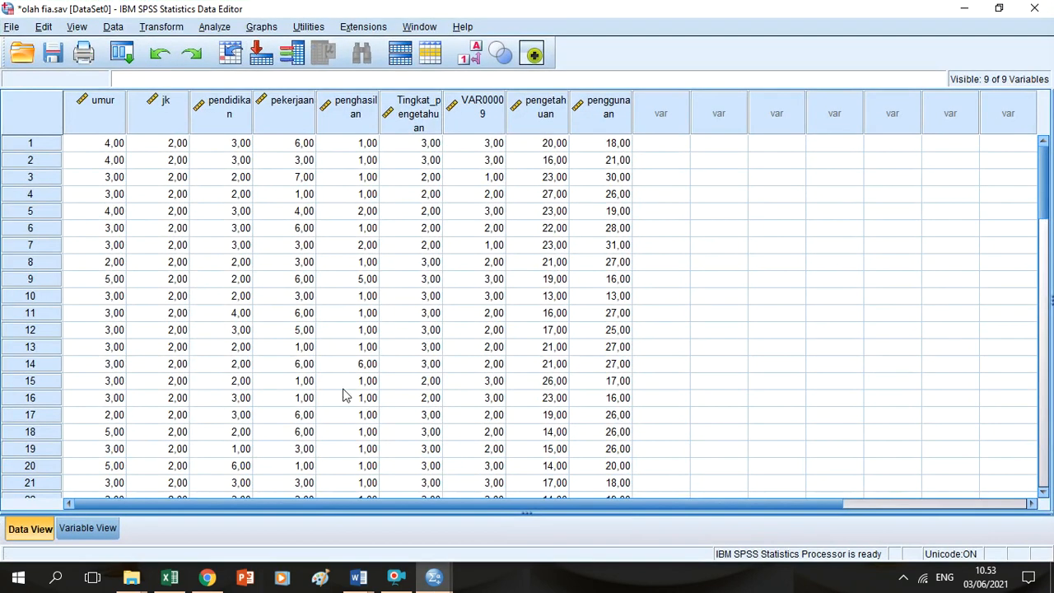
click(84, 531)
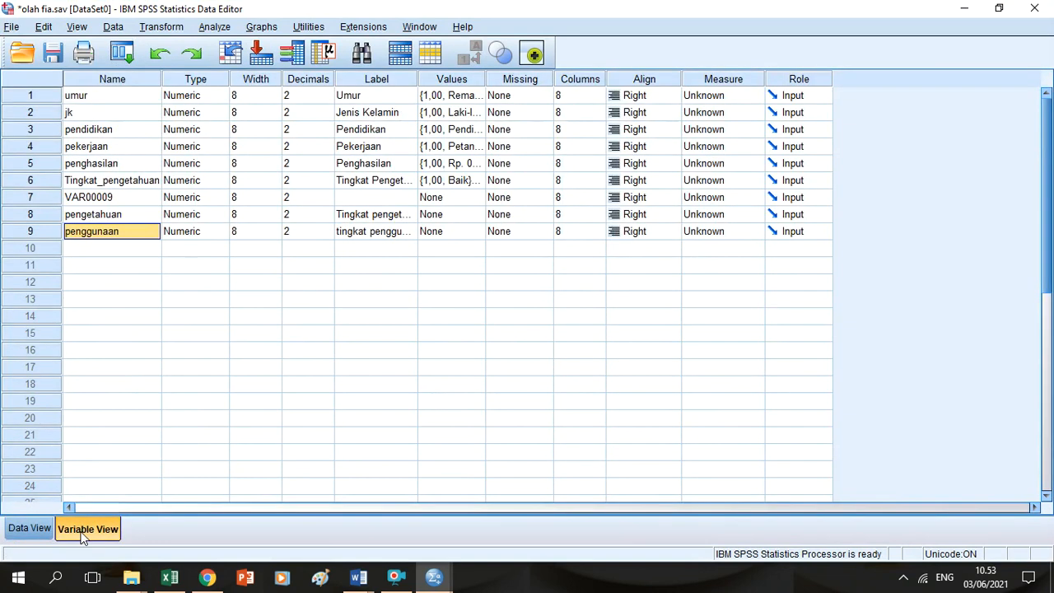
click(347, 190)
text(Tingka)
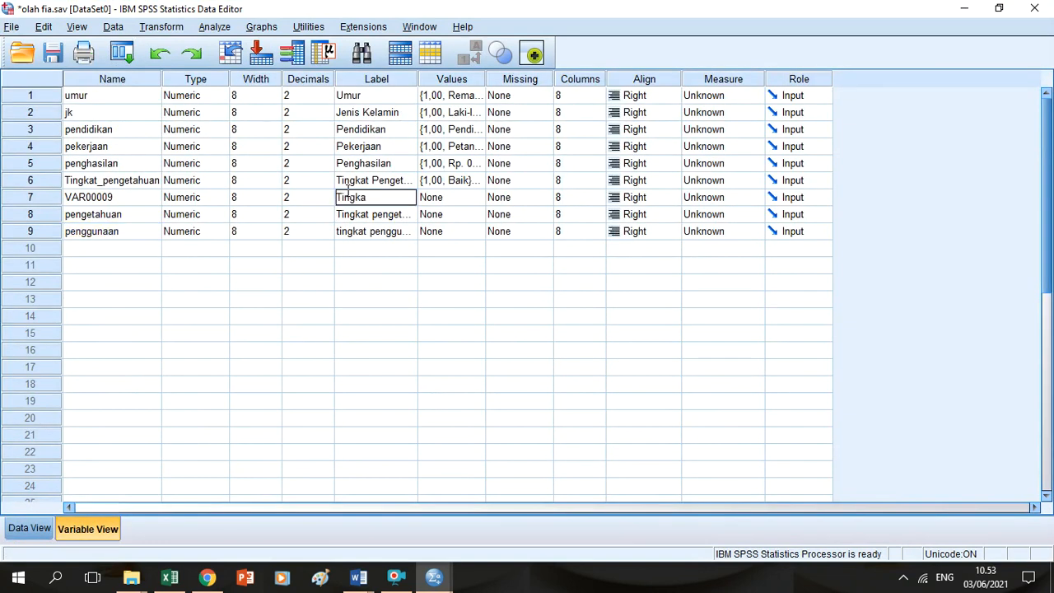
text(t penggunaan)
click(477, 197)
click(477, 196)
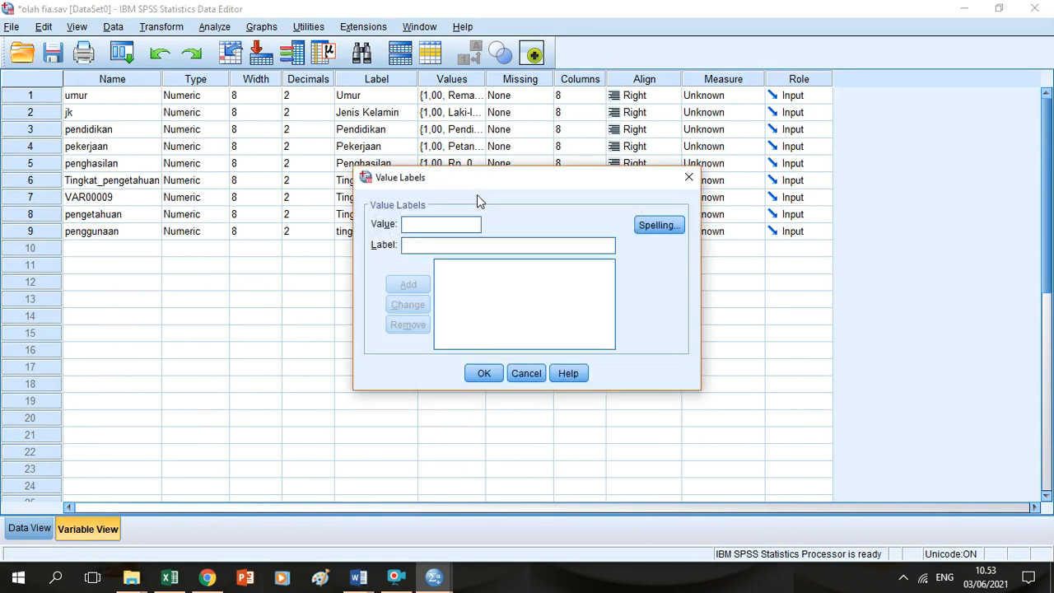
click(527, 373)
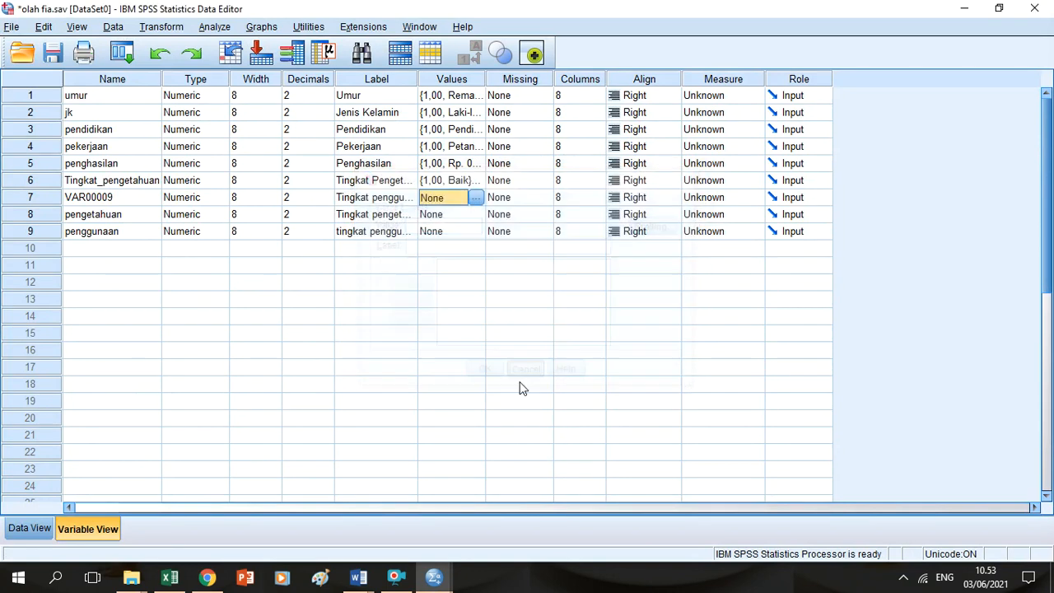
- Review the usage categories in the Word proposal and the value labels defined for Tingkat_pengetahuan in SPSS
mouse_move(371, 579)
click(274, 510)
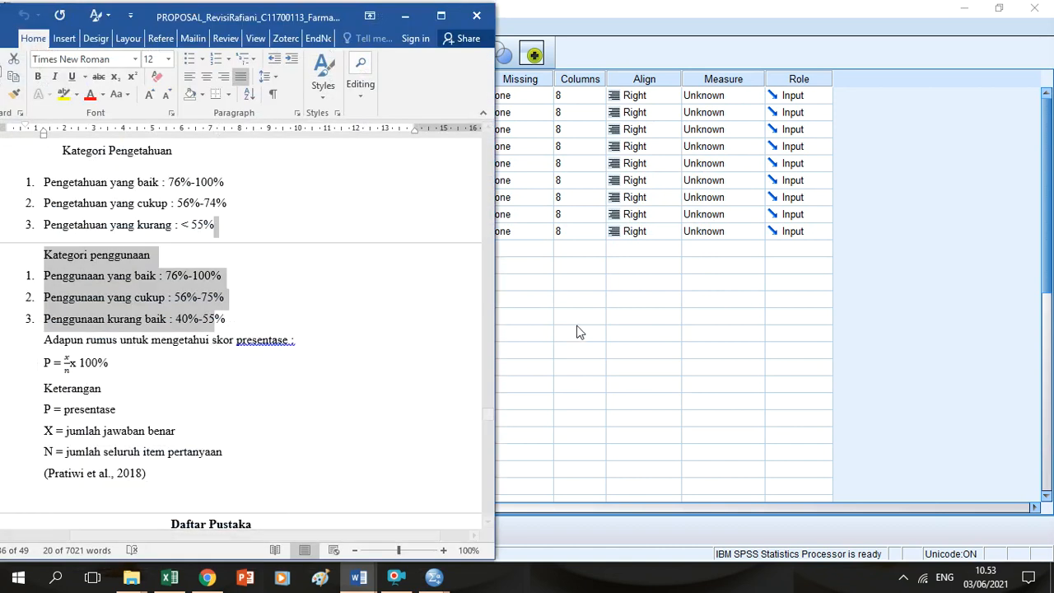
click(619, 285)
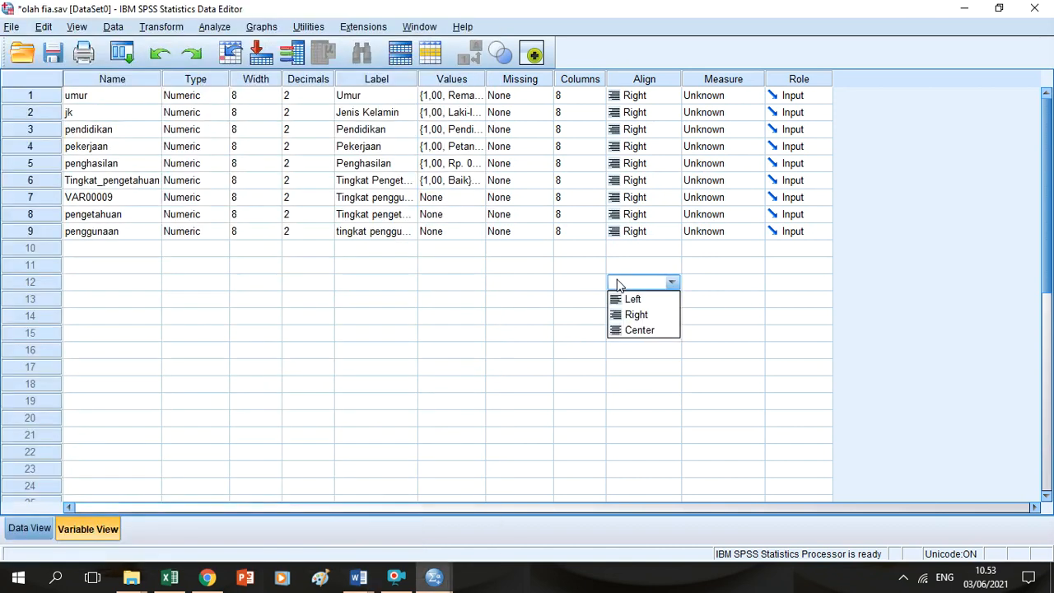
click(477, 181)
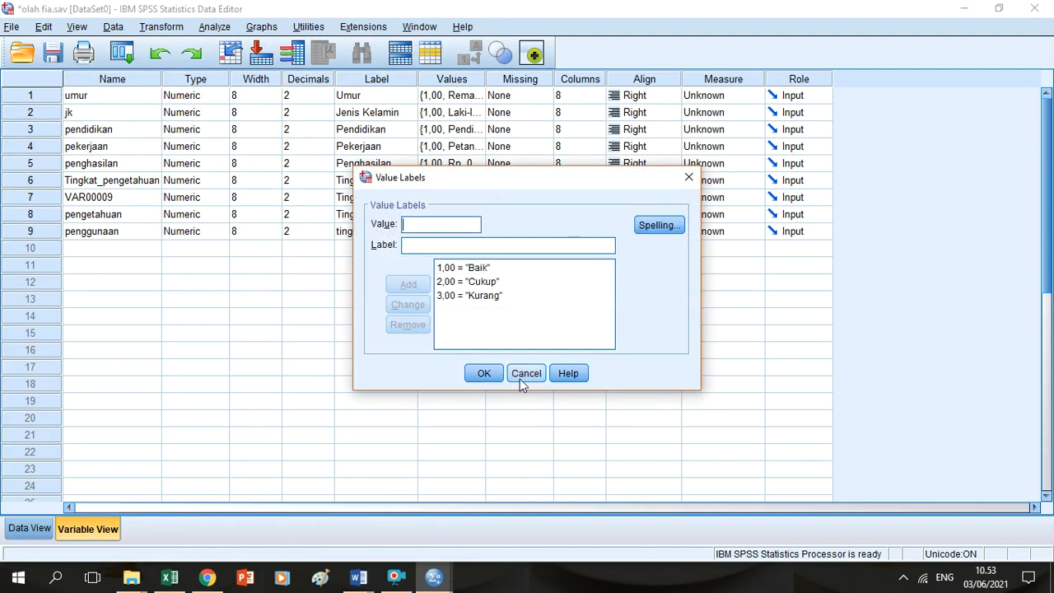
click(522, 377)
- Add value labels 1 = "Penggunaan Baik" and 2 = "Penggunaan Cukup" to the VAR00009 variable
click(482, 201)
click(477, 196)
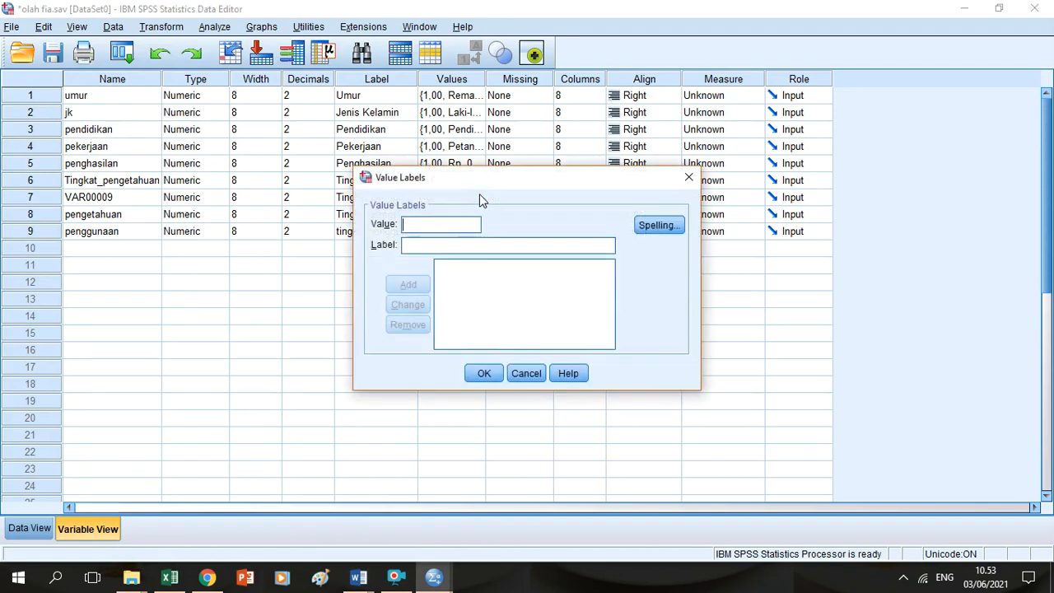
text(1PP)
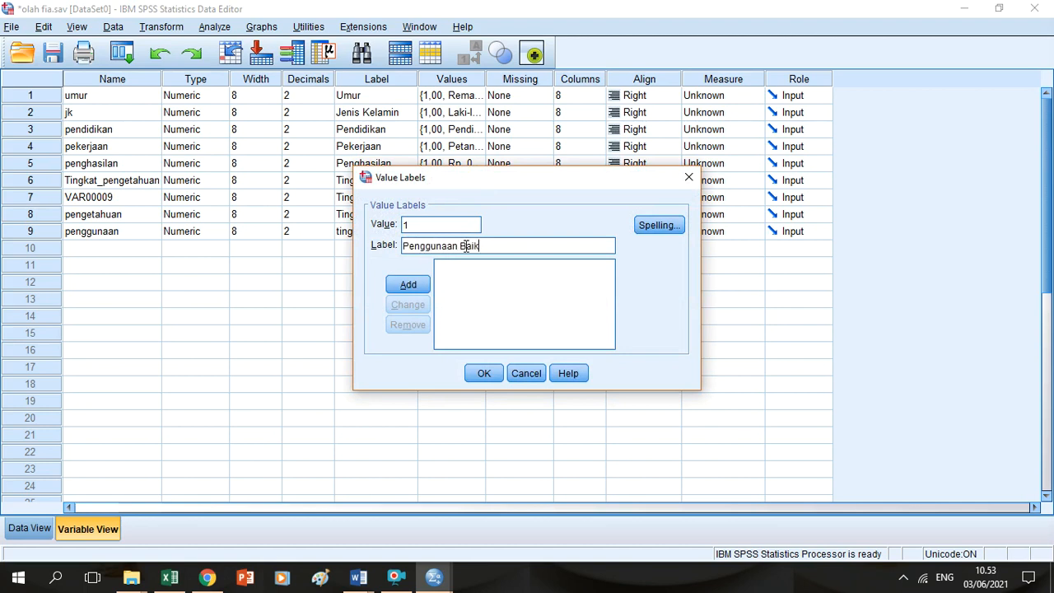
click(405, 285)
text(2)
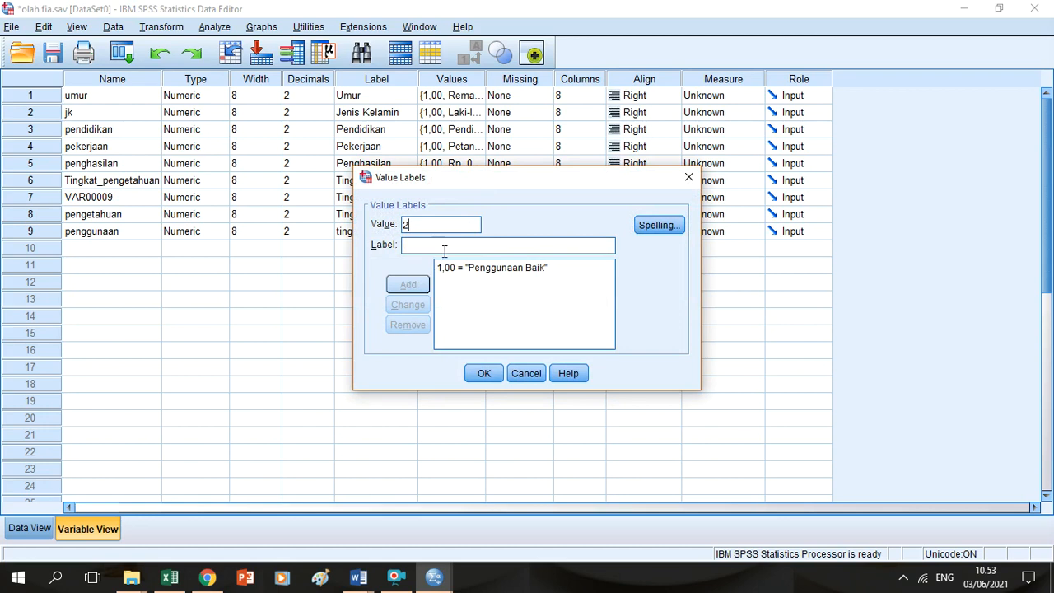
text(Penggun)
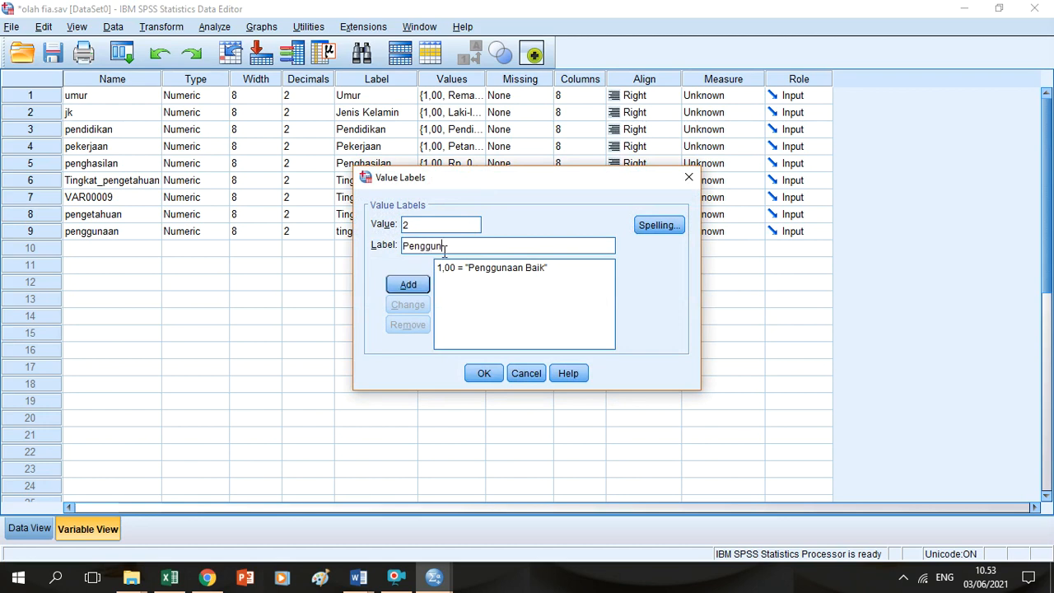
text(aan CUK)
key(BackSpace)
key(BackSpace)
click(412, 288)
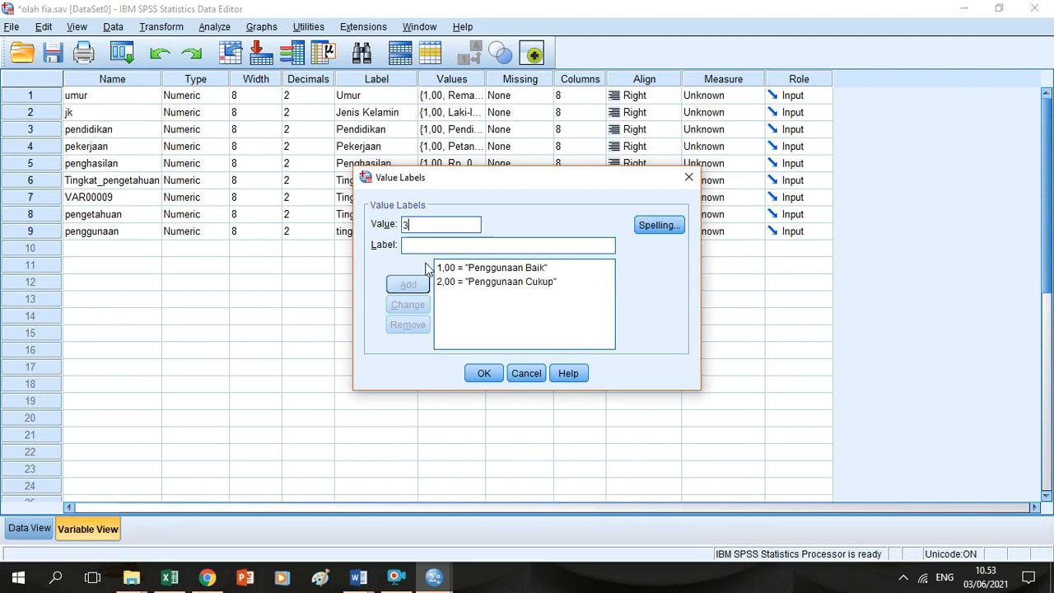
- Check the usage category wording in the Word proposal and add the value label 3 = "Penggunaan yang kurang" in SPSS
text(3)
text(Penggunaan)
click(360, 575)
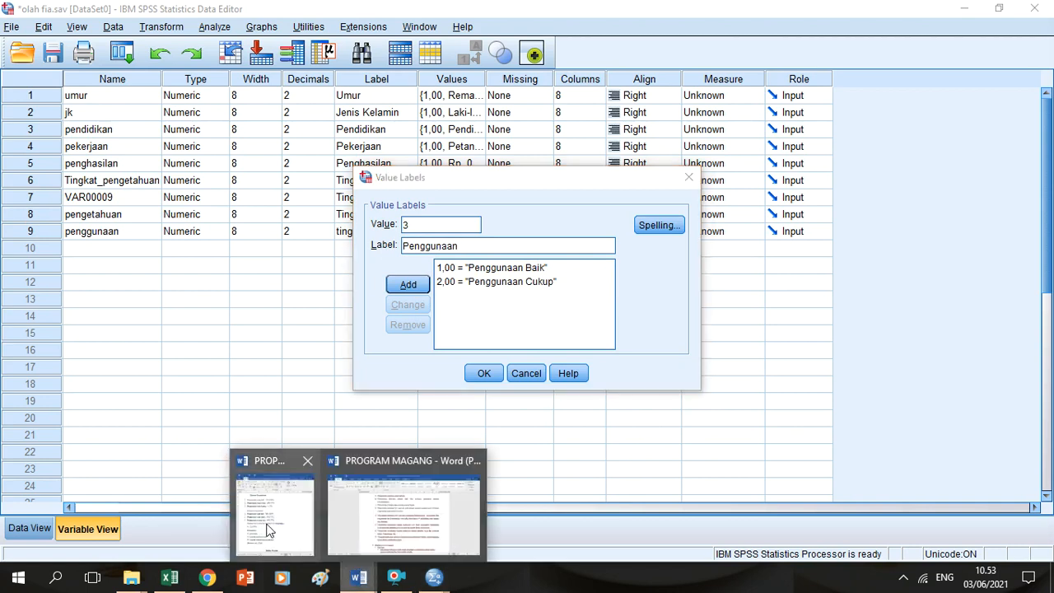
click(272, 530)
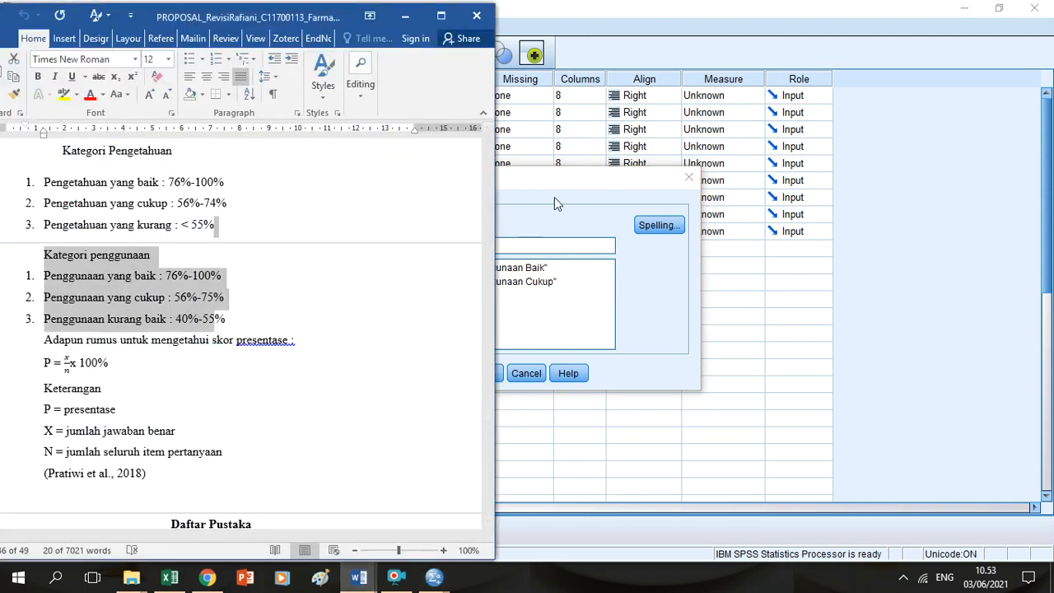
click(554, 197)
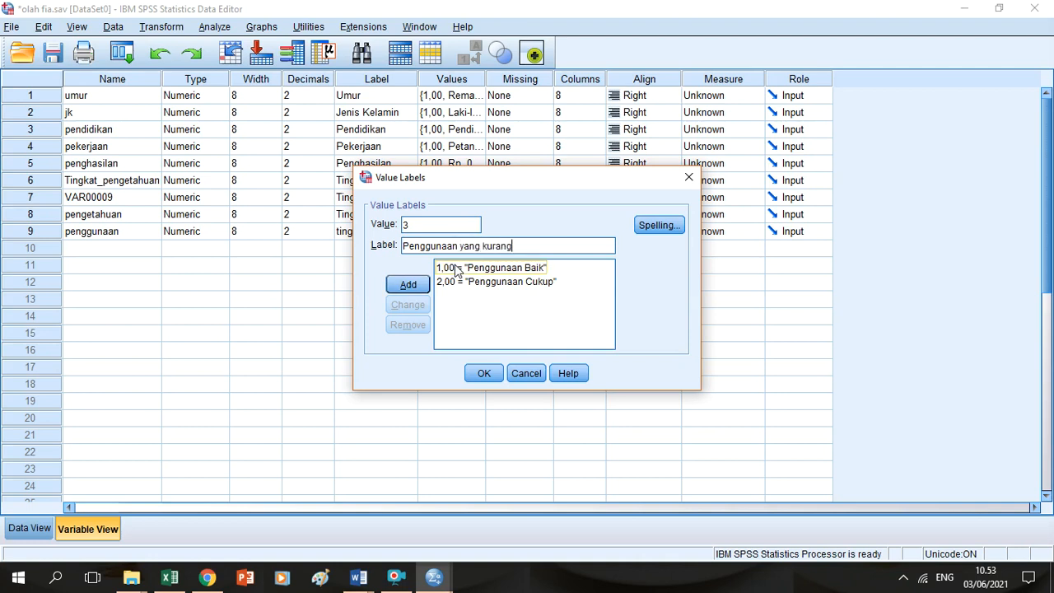
click(403, 284)
- Change the VAR00009 value labels to "Penggunaan yang Cukup" for 2 and "Penggunaan yang Baik" for 1, and accept them
click(486, 281)
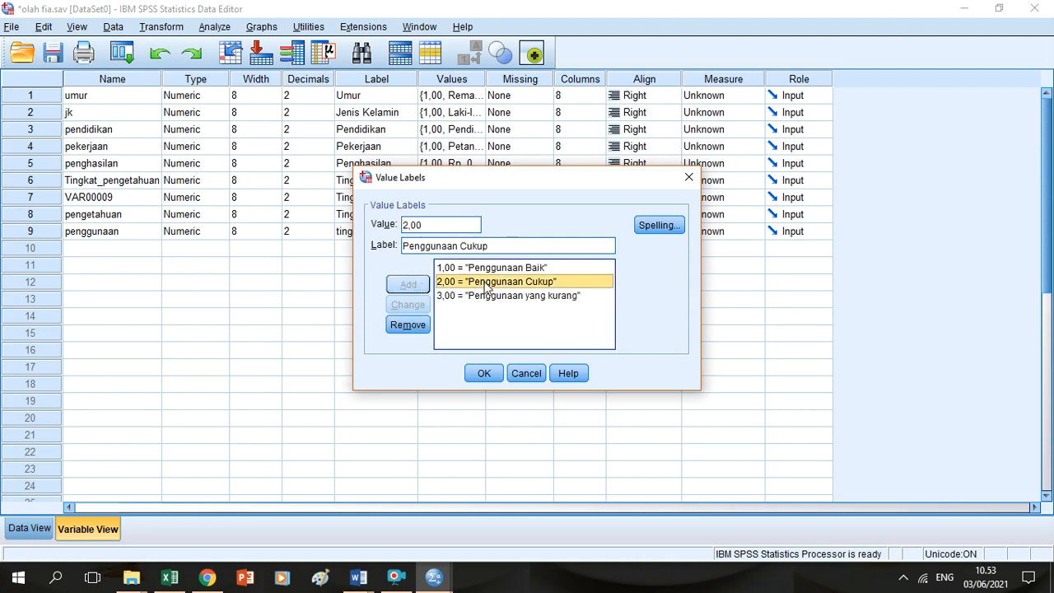
click(461, 242)
text(yang)
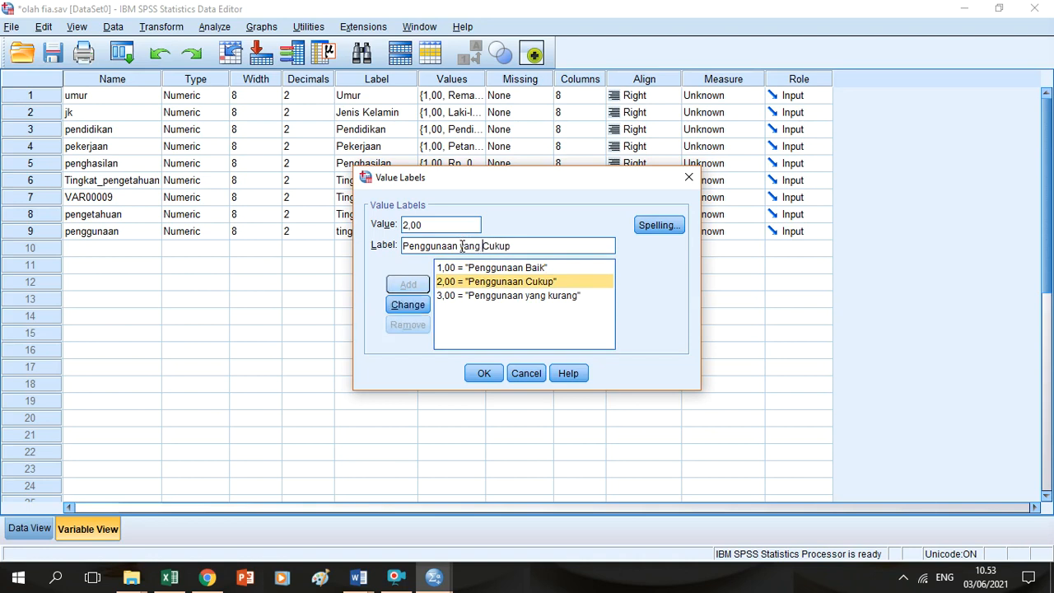
click(411, 303)
click(485, 268)
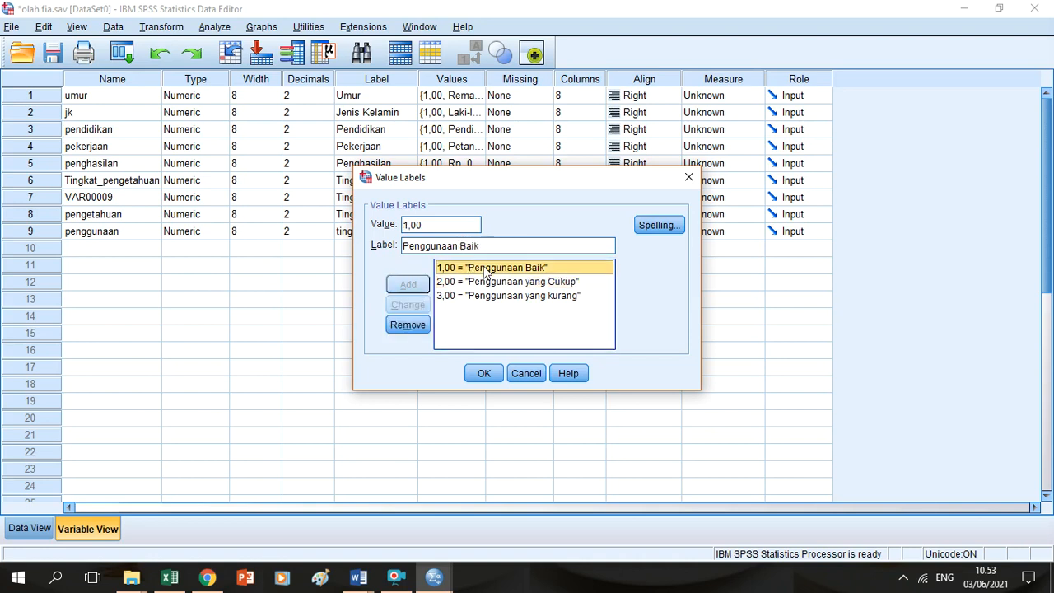
click(461, 247)
text(yang)
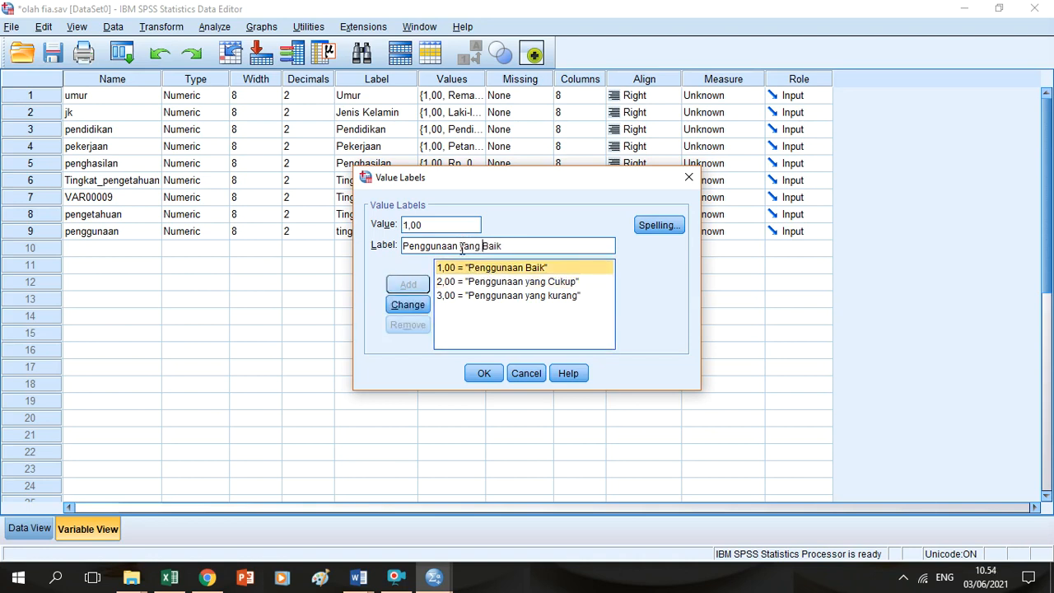
click(408, 306)
click(491, 371)
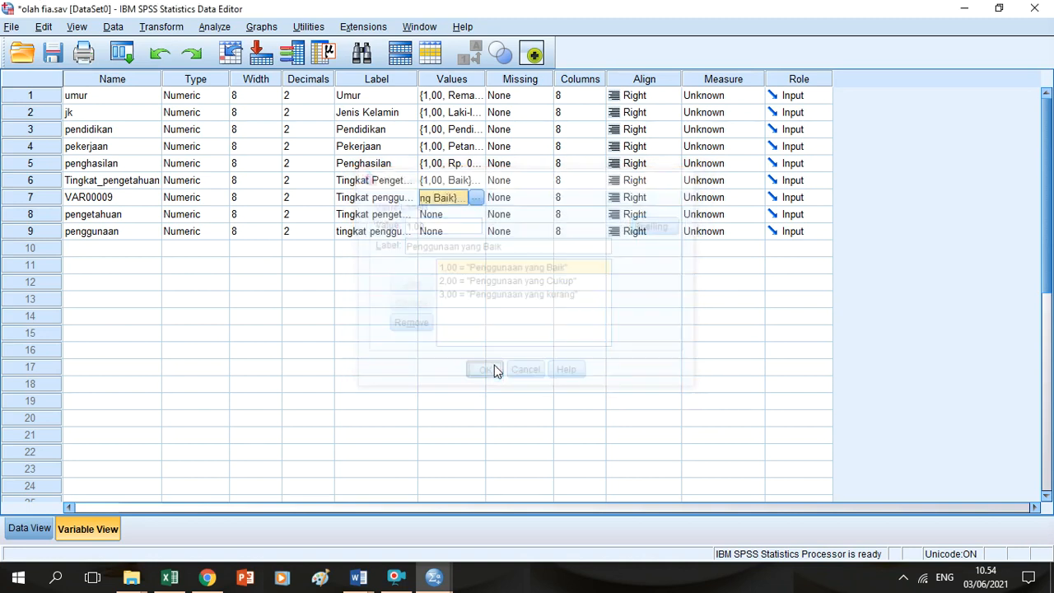
- Change the label of value 1 of Tingkat_pengetahuan to "Pengetahuan Baik"
click(475, 180)
click(476, 179)
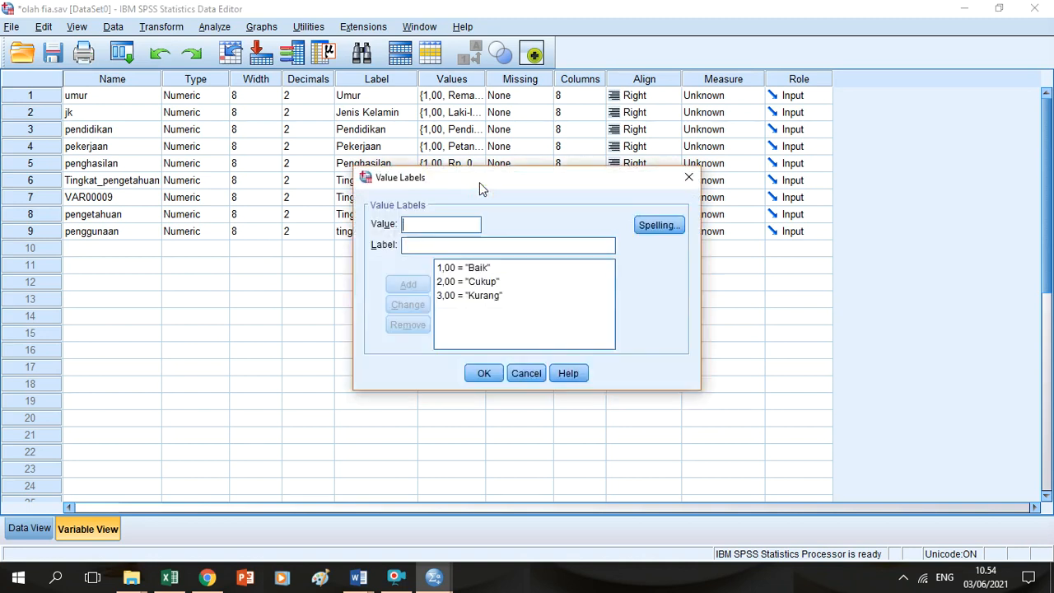
click(467, 268)
click(403, 245)
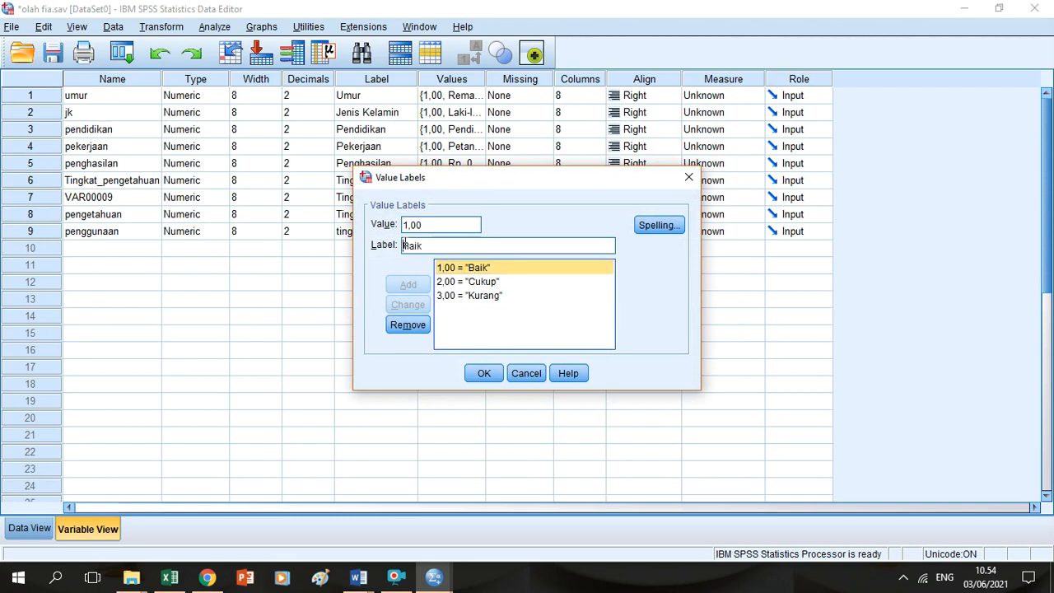
text(Pengetahau)
text(n)
key(BackSpace)
key(BackSpace)
key(BackSpace)
key(BackSpace)
text(uan)
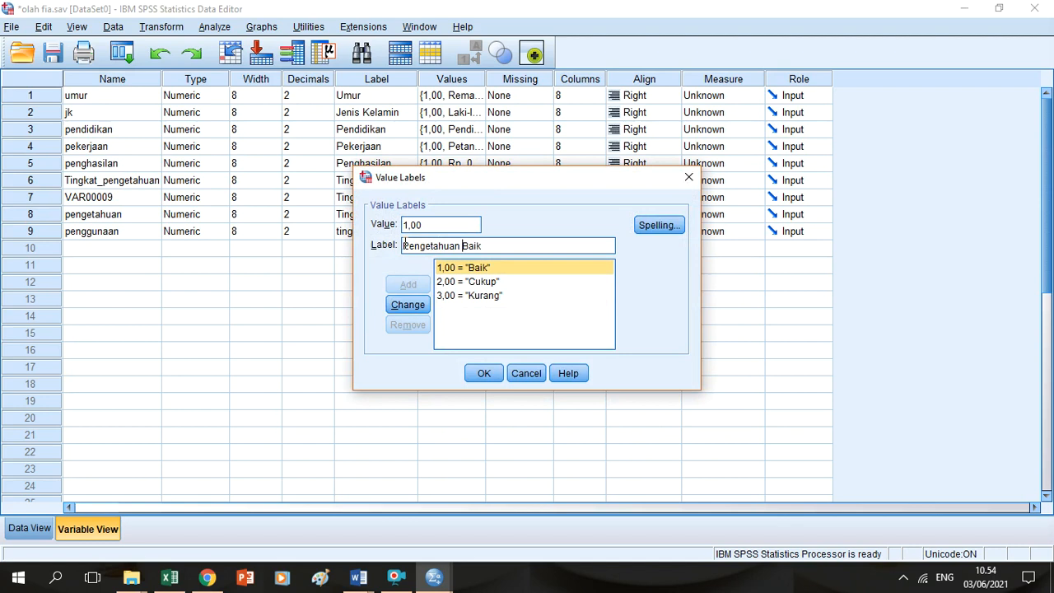
click(406, 303)
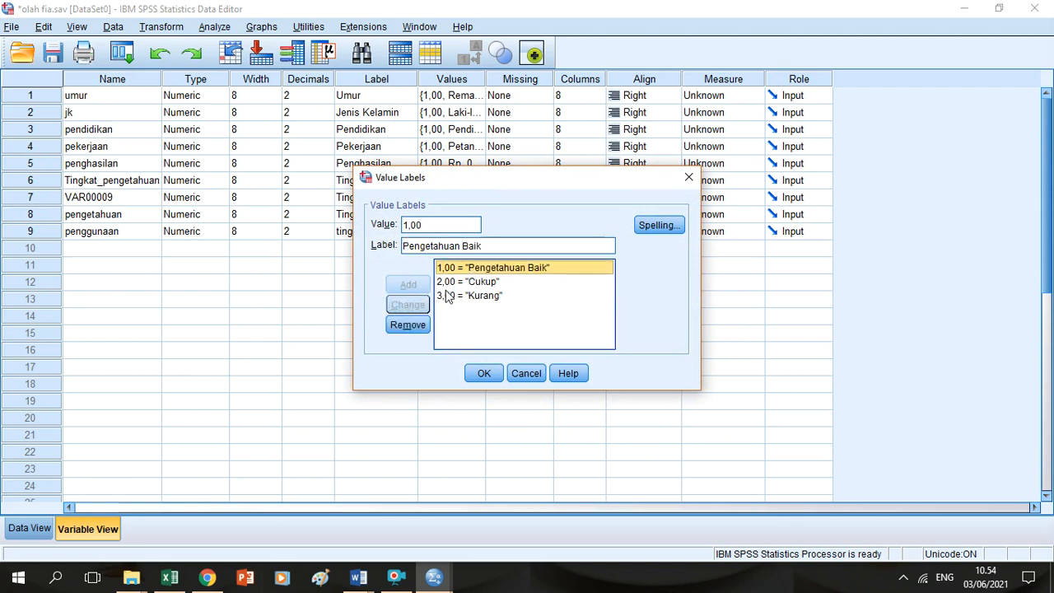
- Change the labels of Tingkat_pengetahuan to "Pengetahuan Cukup" for value 2 and "Pengetahuan Kurang" for value 3, and accept them
click(448, 282)
click(404, 245)
text(Pengetahuan)
click(406, 304)
click(455, 296)
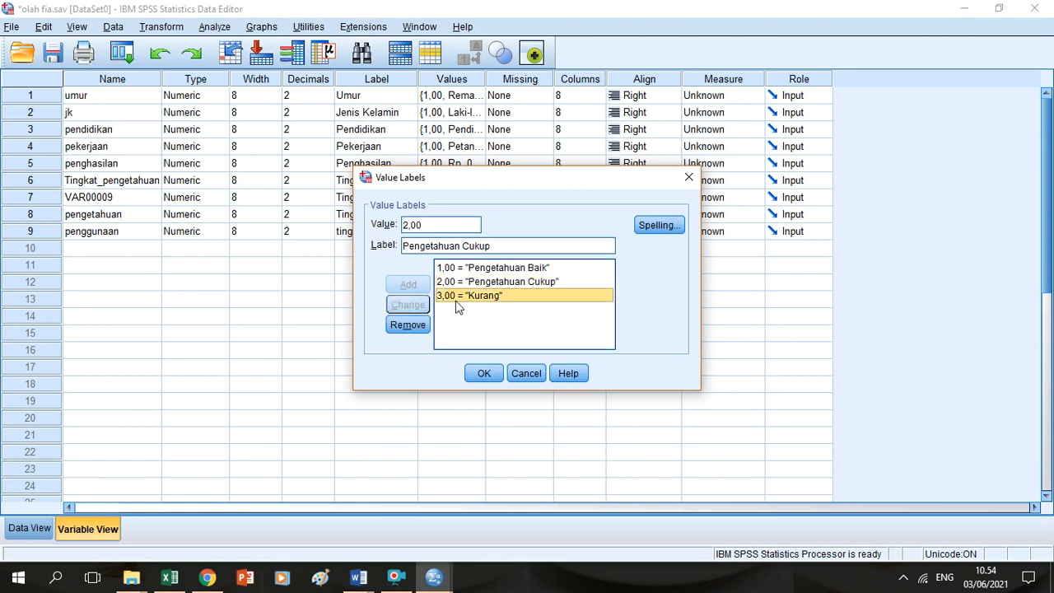
click(405, 245)
text(Pengetahuan)
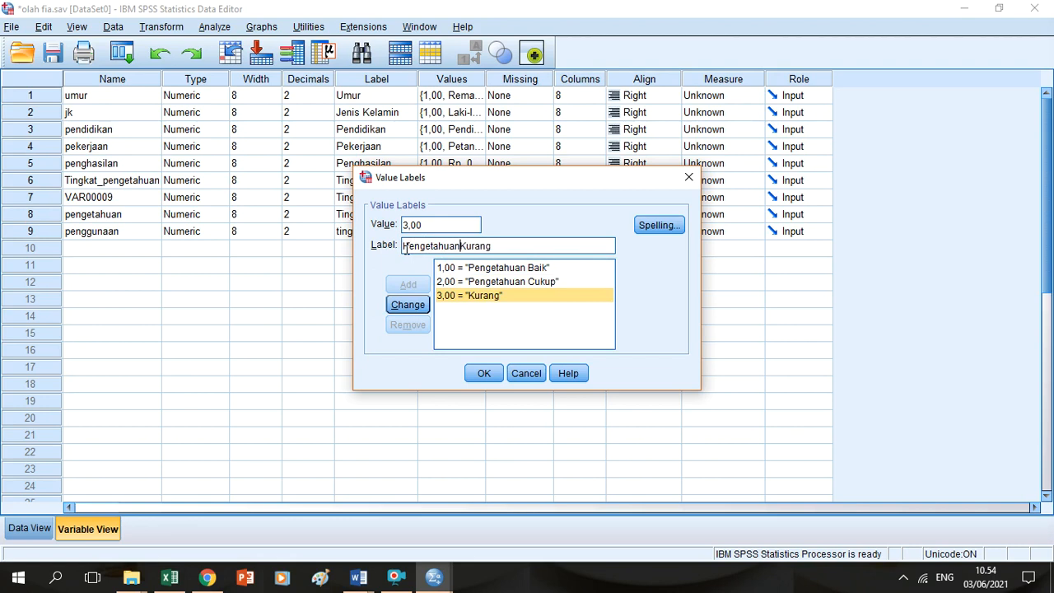
click(406, 305)
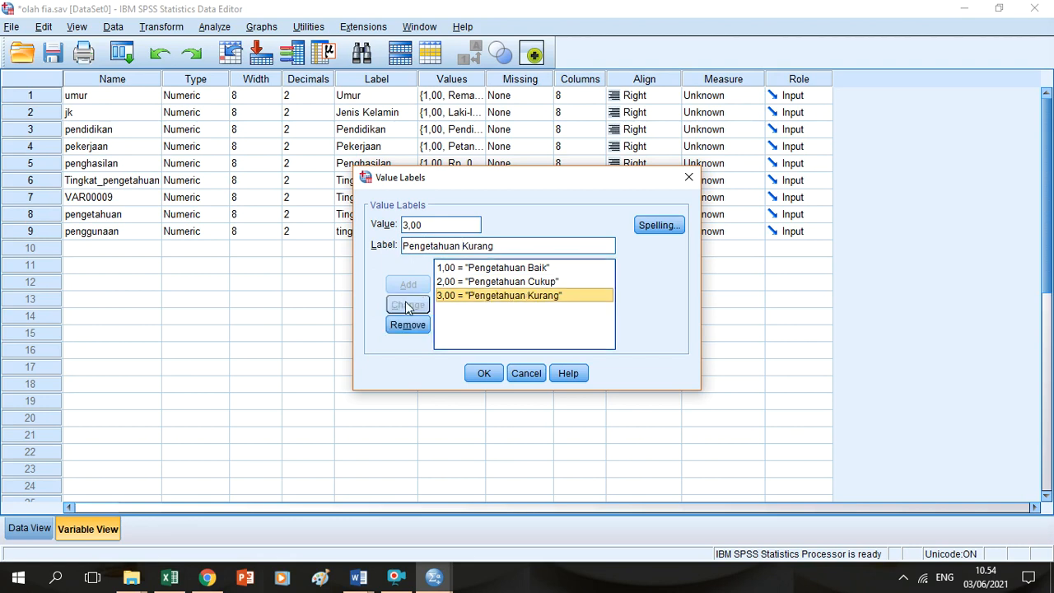
click(482, 373)
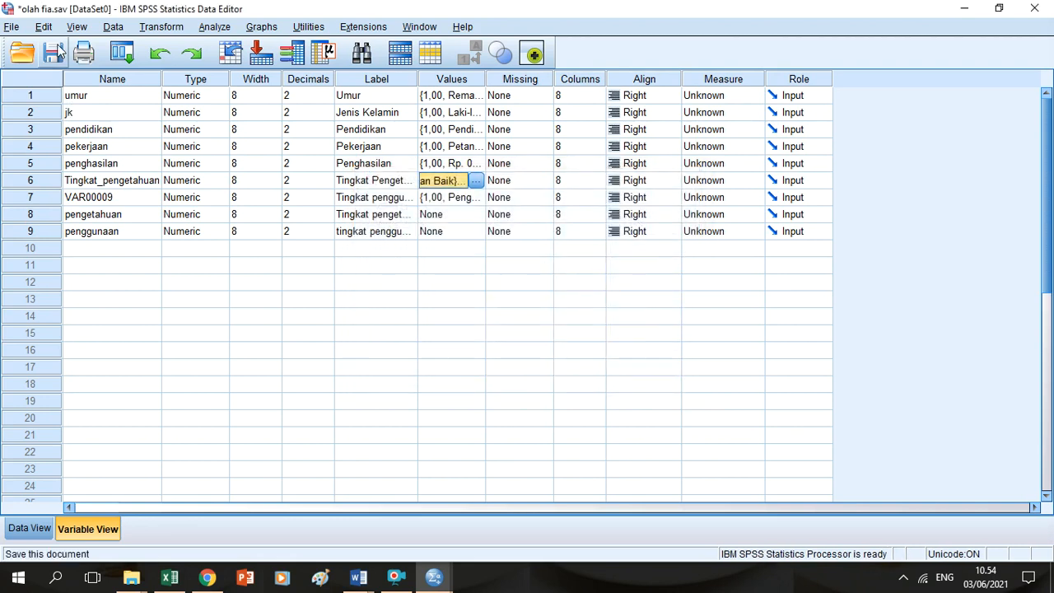
- Save the data file and rename the VAR00009 variable as Tingkat_penggunaan, returning to the respondent data
click(145, 195)
key(ctrl+s)
text(Tingkat_penggunaan)
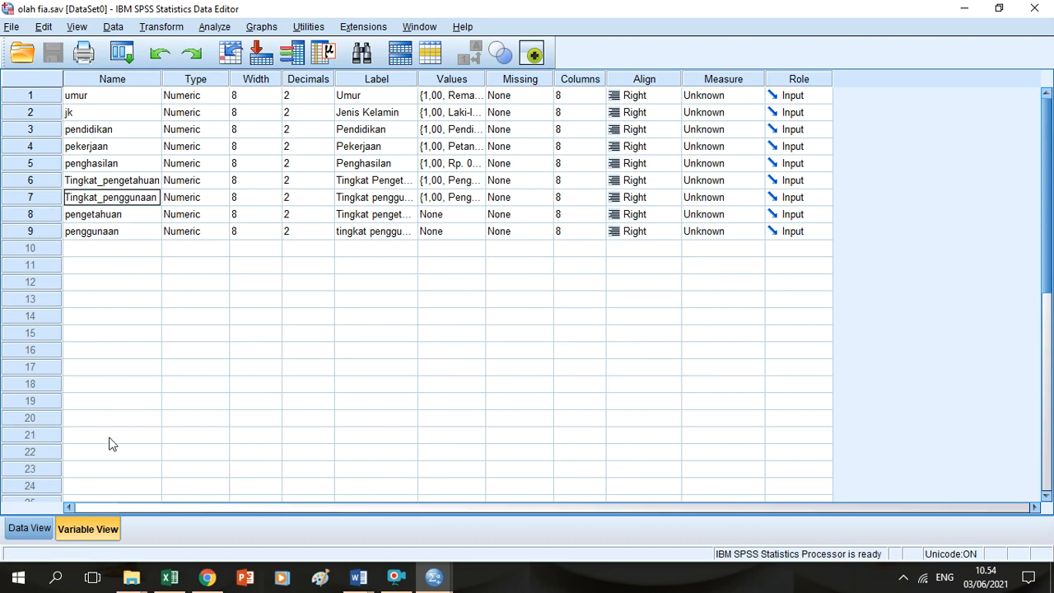
click(49, 528)
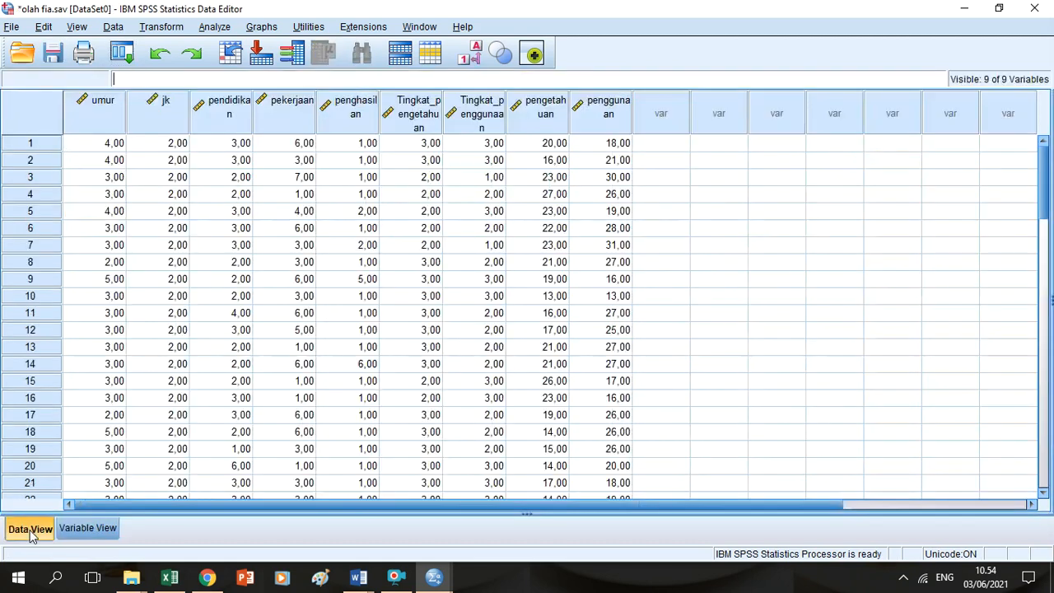
click(224, 28)
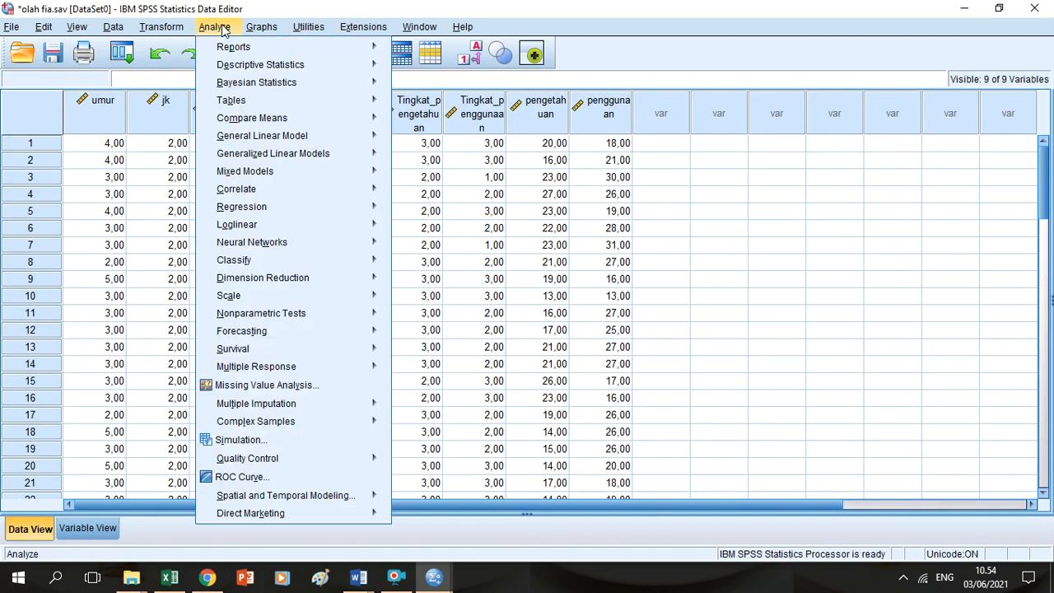
mouse_move(261, 26)
click(296, 124)
click(579, 211)
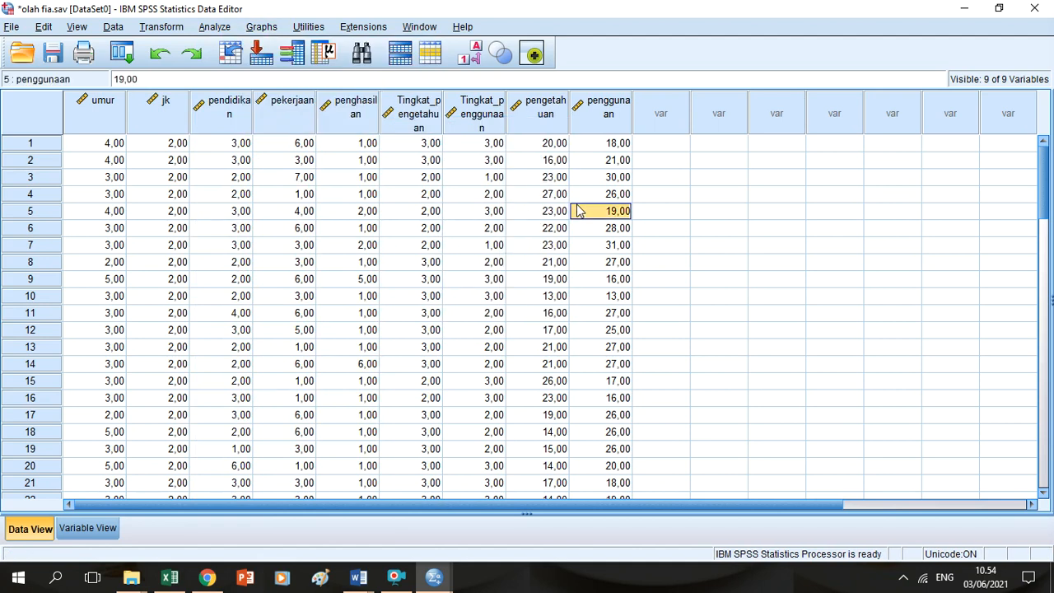
- Consult the Word proposal's data analysis section and set up SPSS Crosstabs with Tingkat Pengetahuan as the row and Tingkat penggunaan as the column variable
click(375, 577)
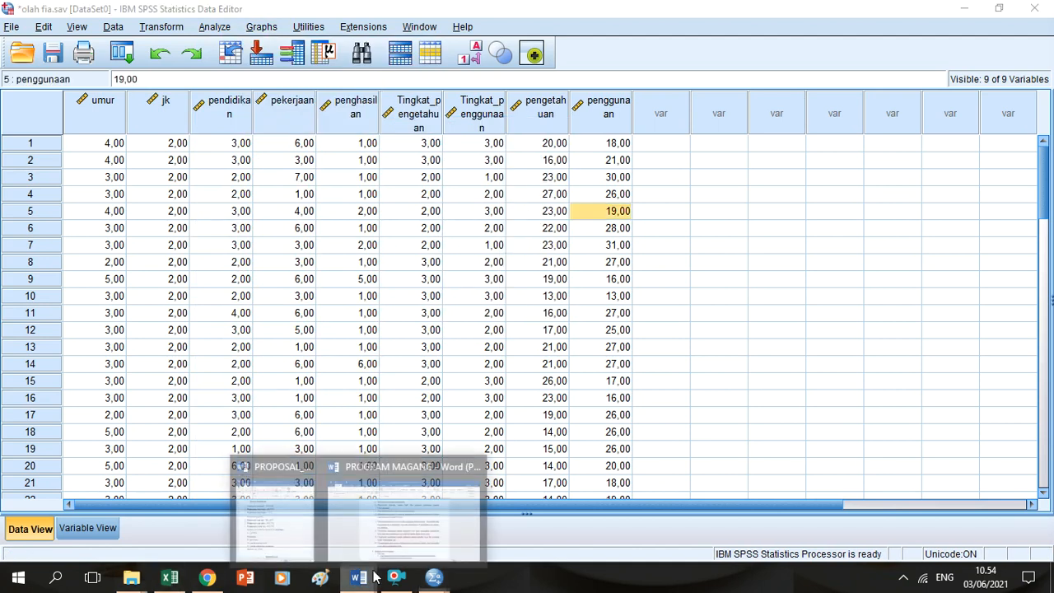
click(268, 534)
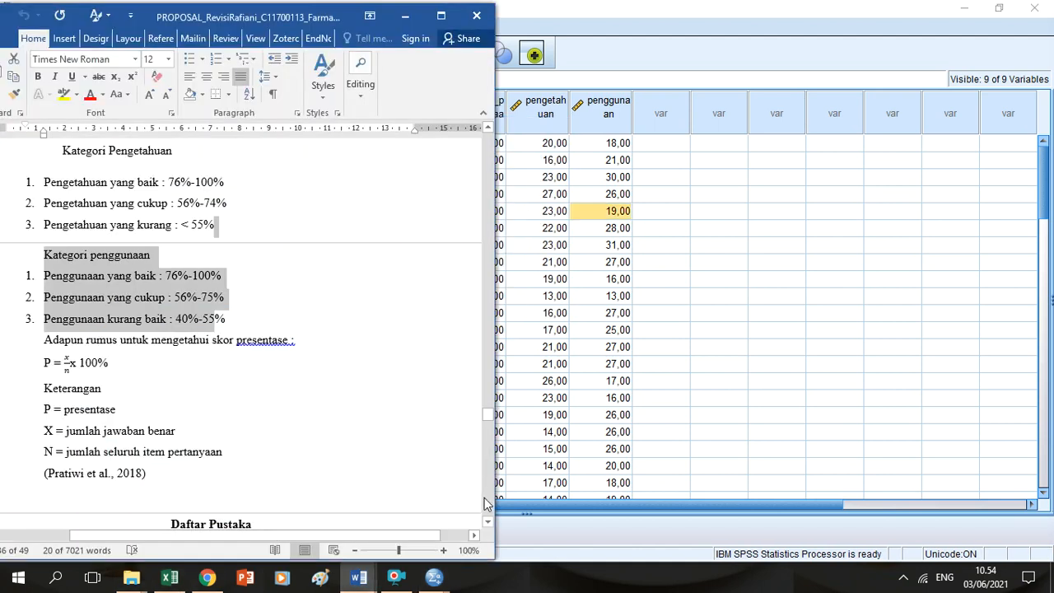
scroll(486, 395, up, 8)
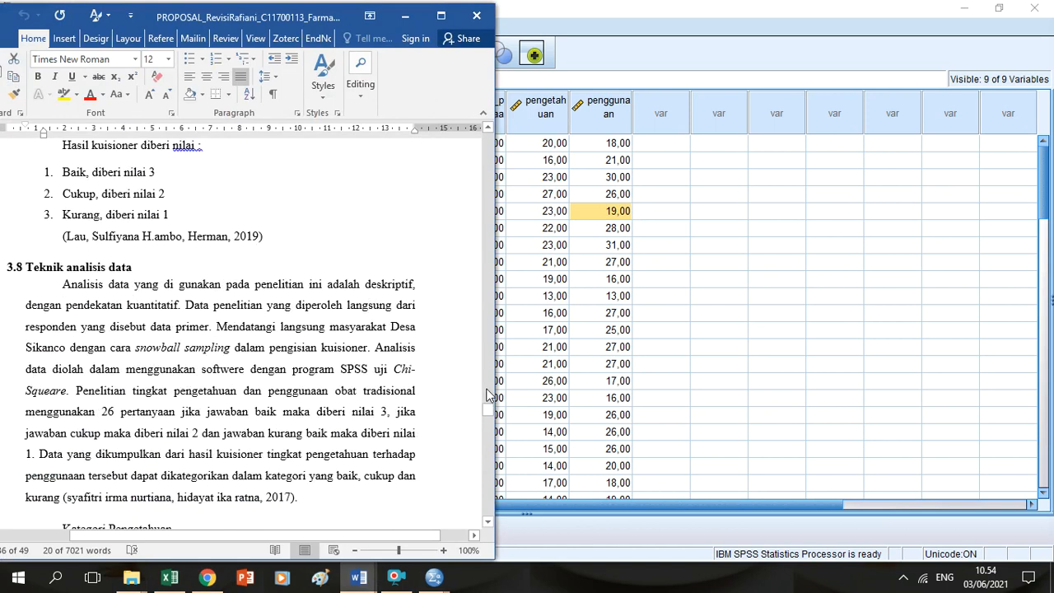
click(404, 18)
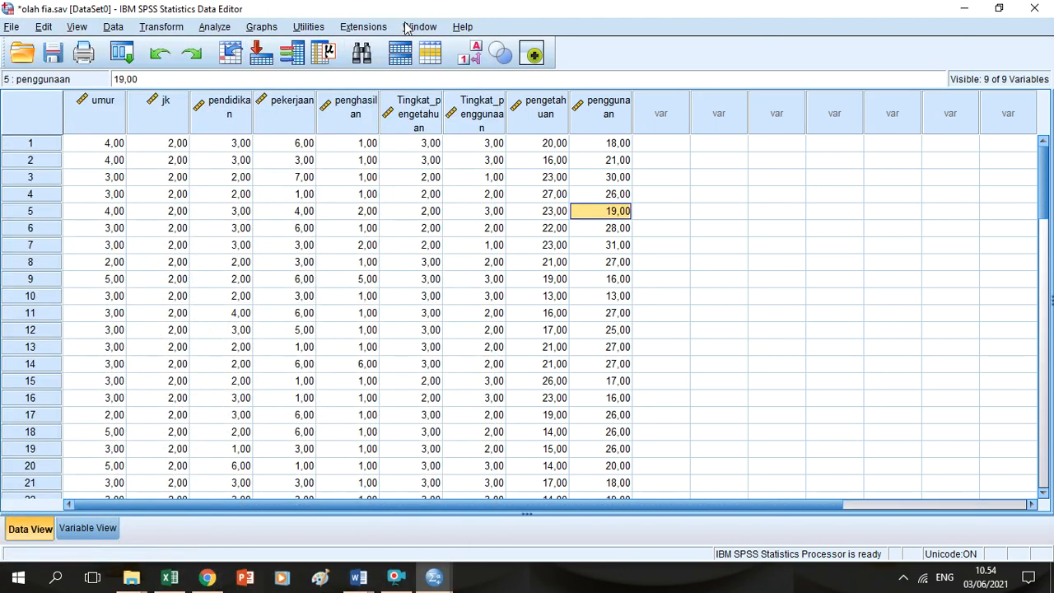
click(214, 27)
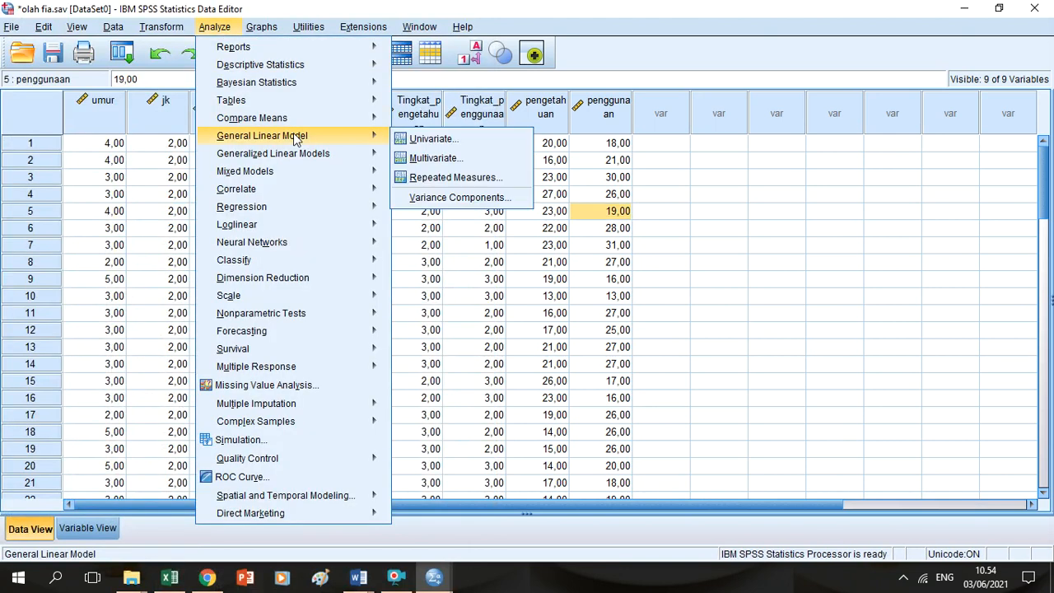
mouse_move(294, 71)
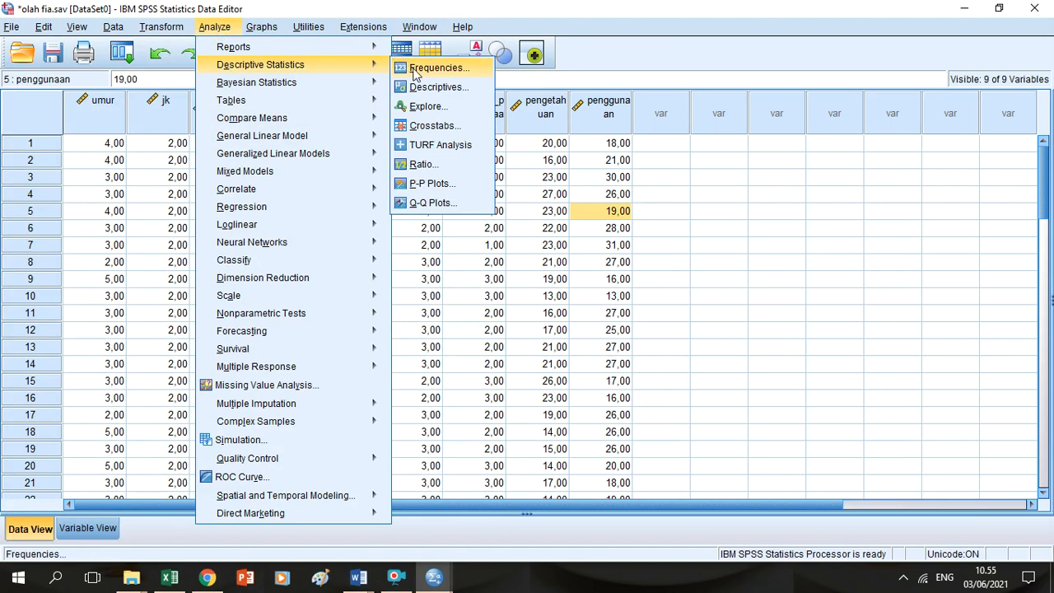
click(441, 130)
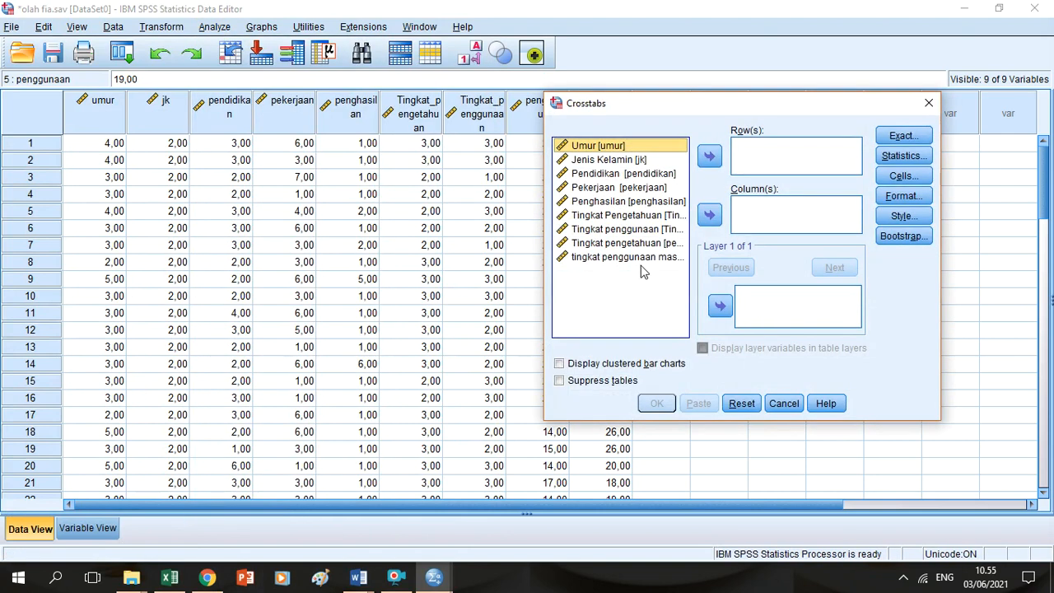
click(632, 215)
click(710, 156)
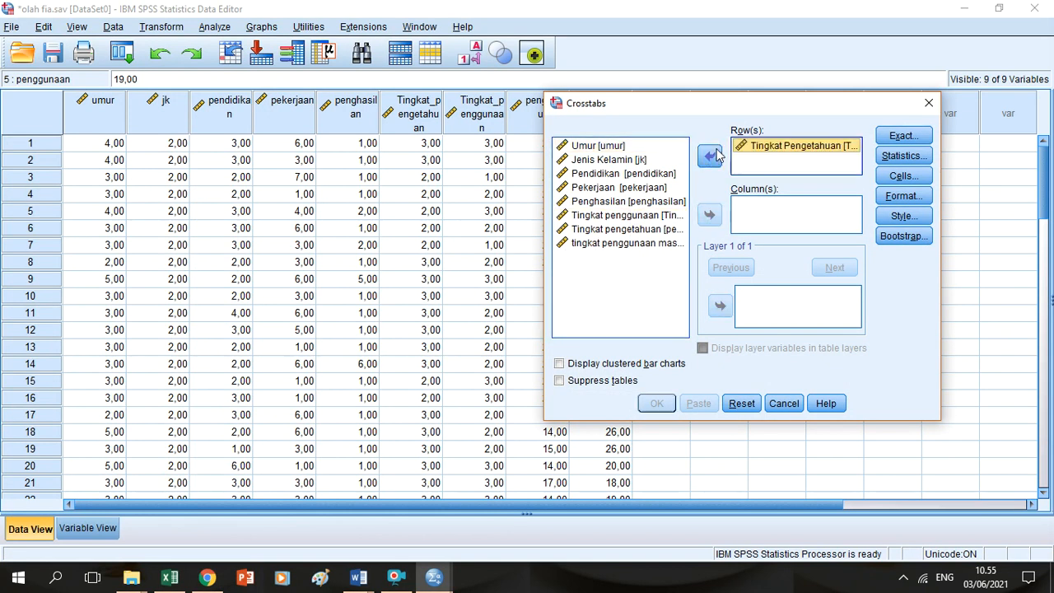
click(682, 218)
click(710, 215)
- Include the Chi-square and Contingency coefficient statistics in the crosstab
click(916, 157)
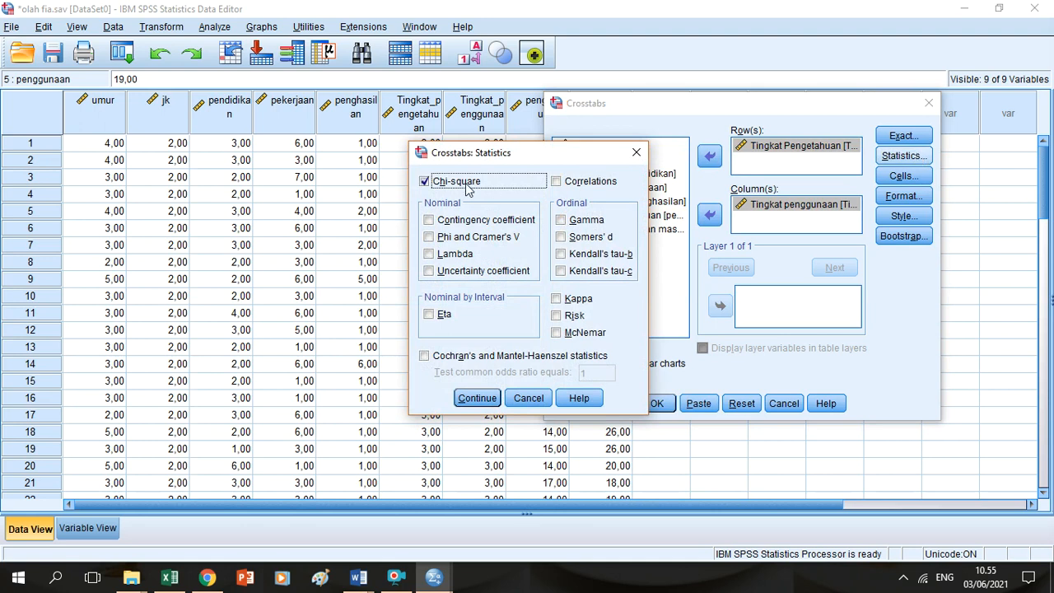
click(472, 226)
click(491, 399)
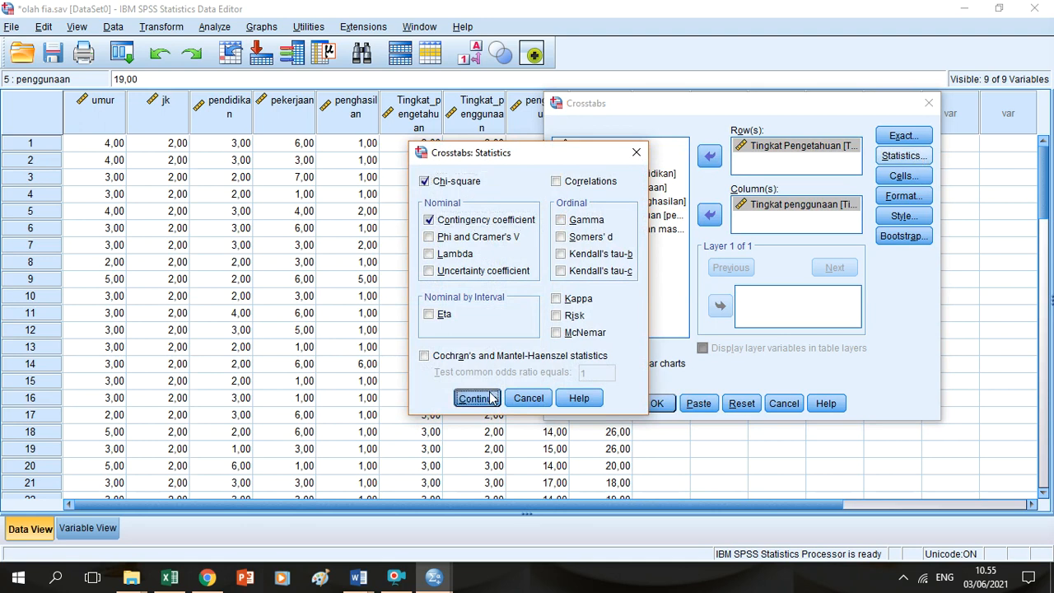
- Add total percentages to the crosstab cells and run the Tingkat Pengetahuan by Tingkat penggunaan crosstab
click(908, 179)
click(598, 302)
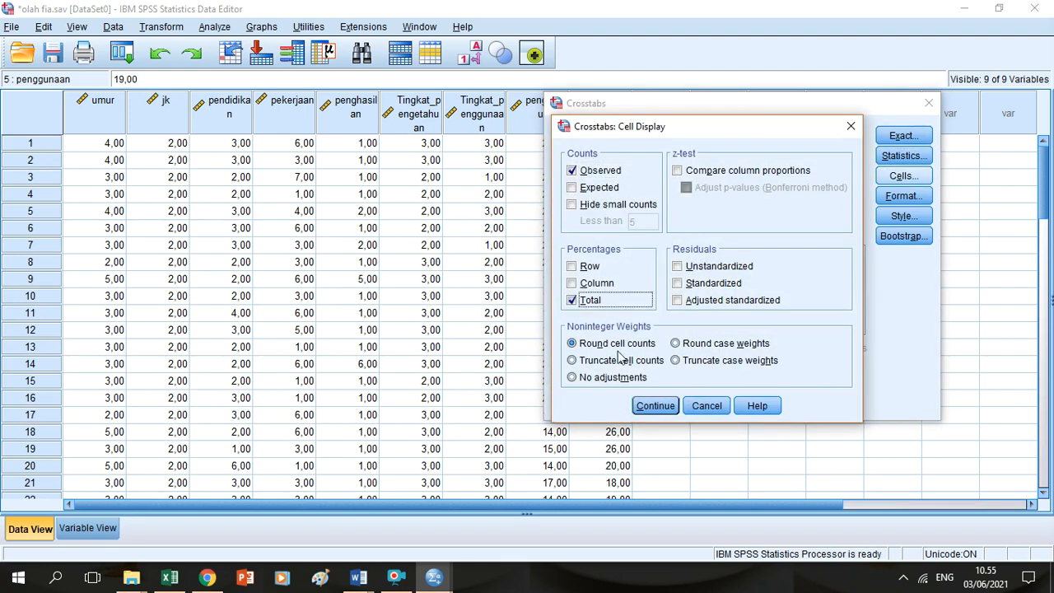
click(646, 405)
click(656, 404)
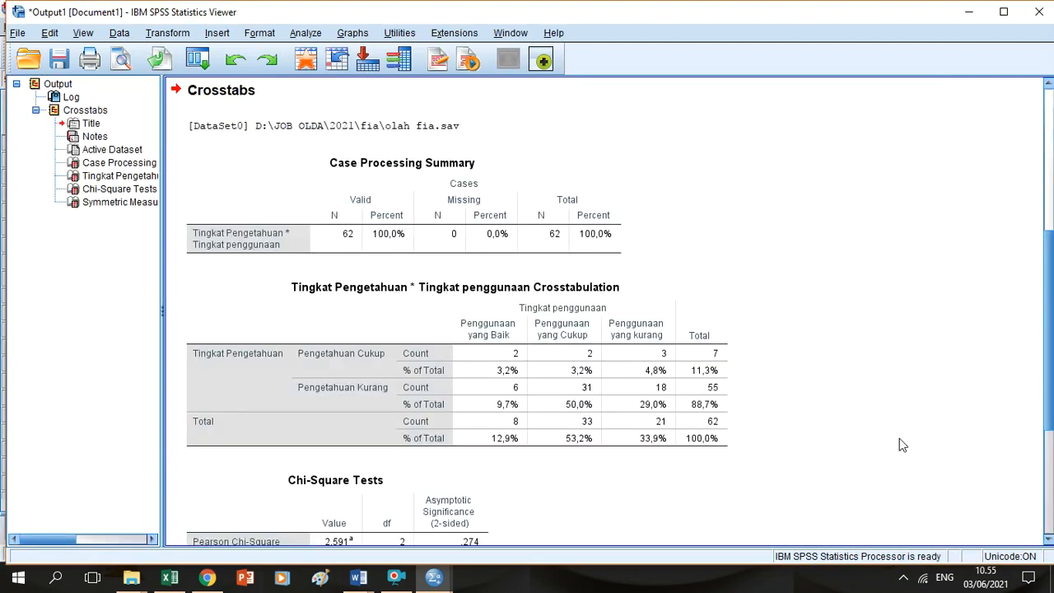
- Examine the Chi-Square Tests and Symmetric Measures tables in the output, and return to the data
drag(1051, 303, 1052, 405)
click(407, 319)
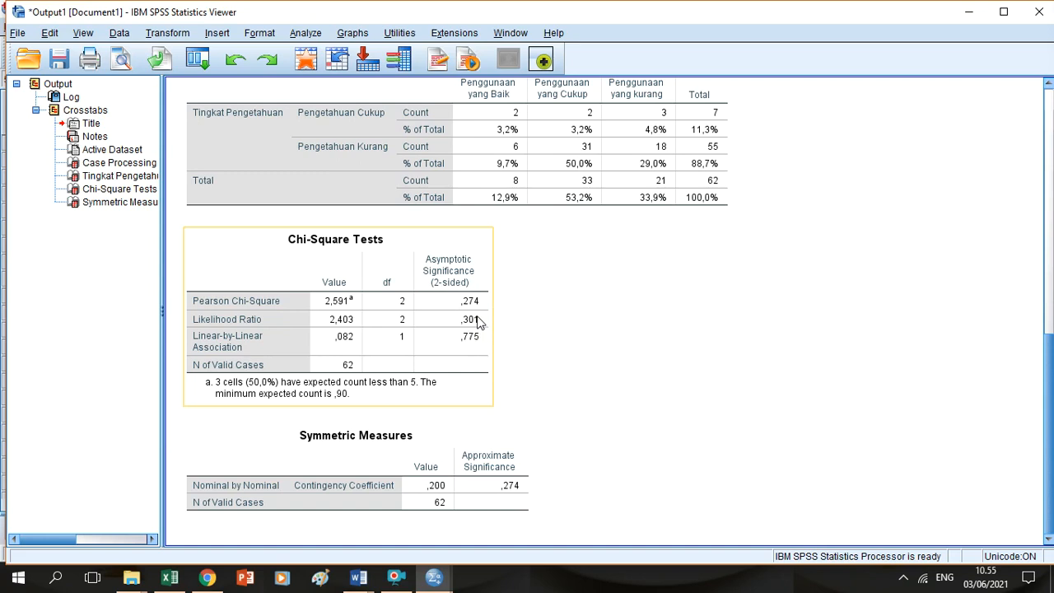
click(808, 175)
click(973, 15)
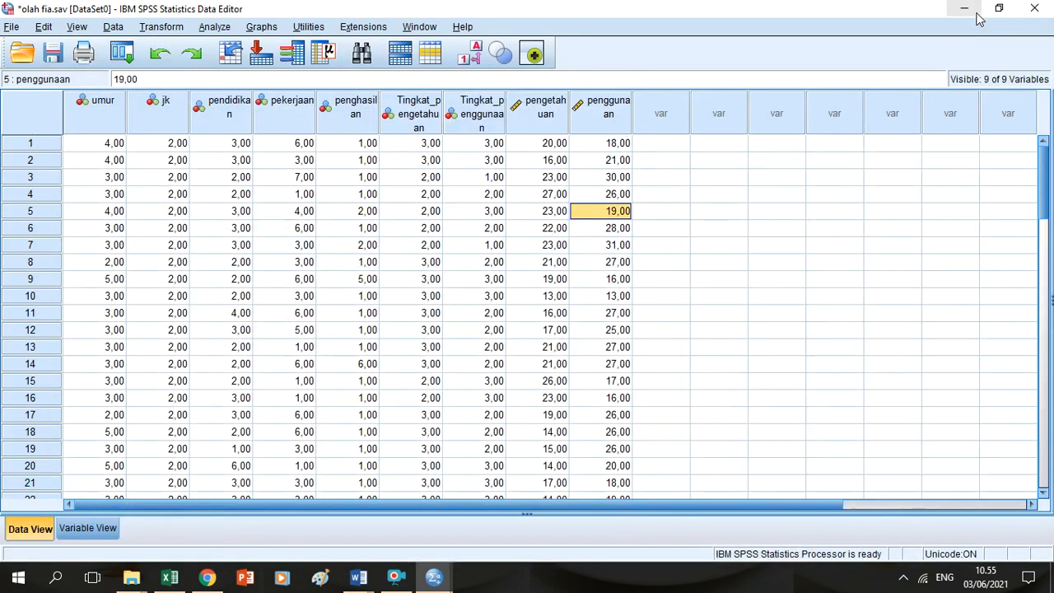
- Show the value labels in the data grid and switch back to the numeric codes
click(44, 26)
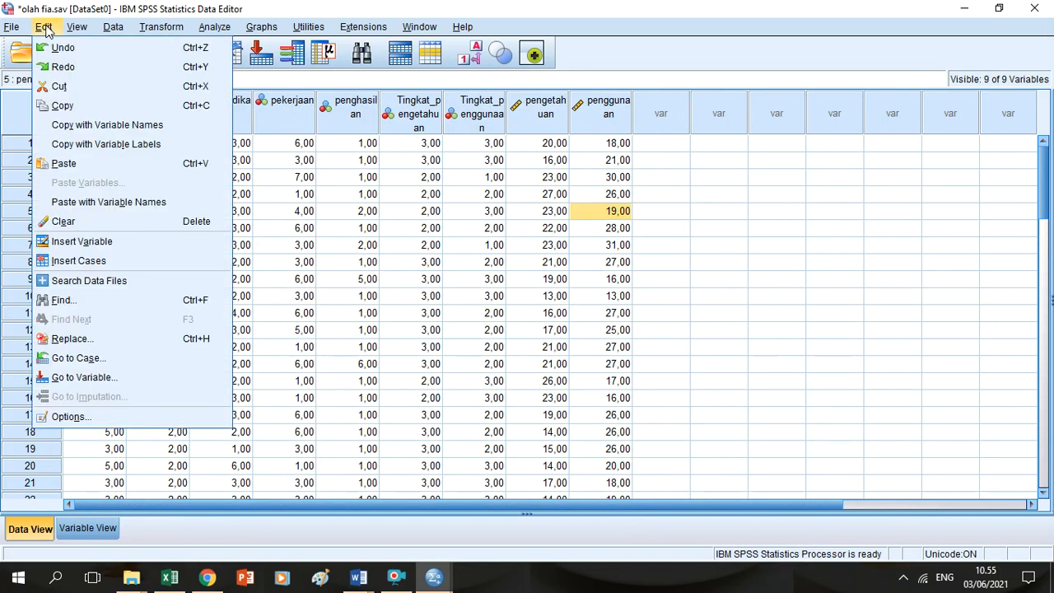
click(115, 140)
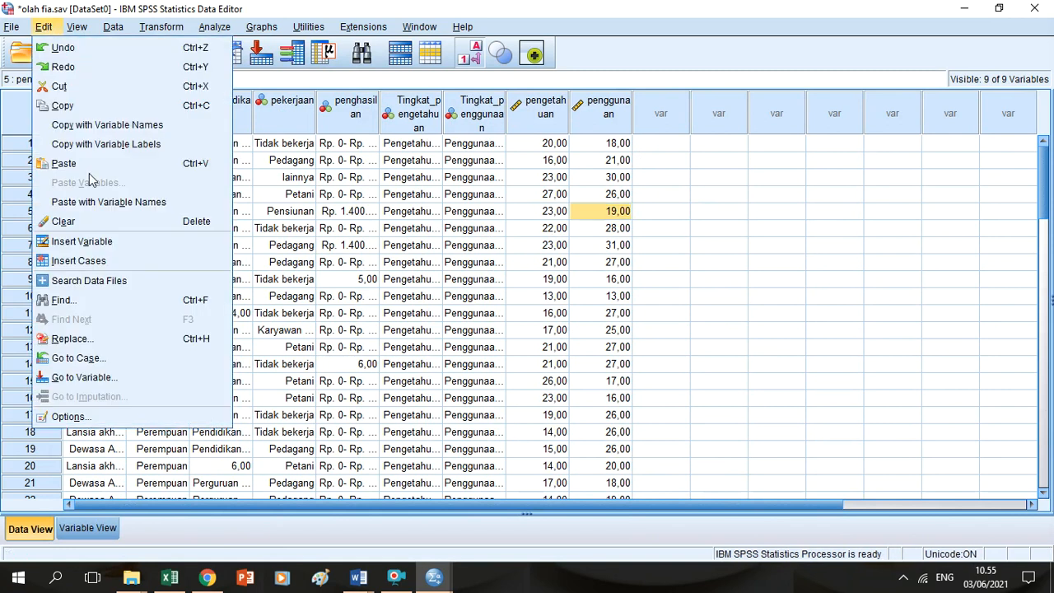
mouse_move(71, 31)
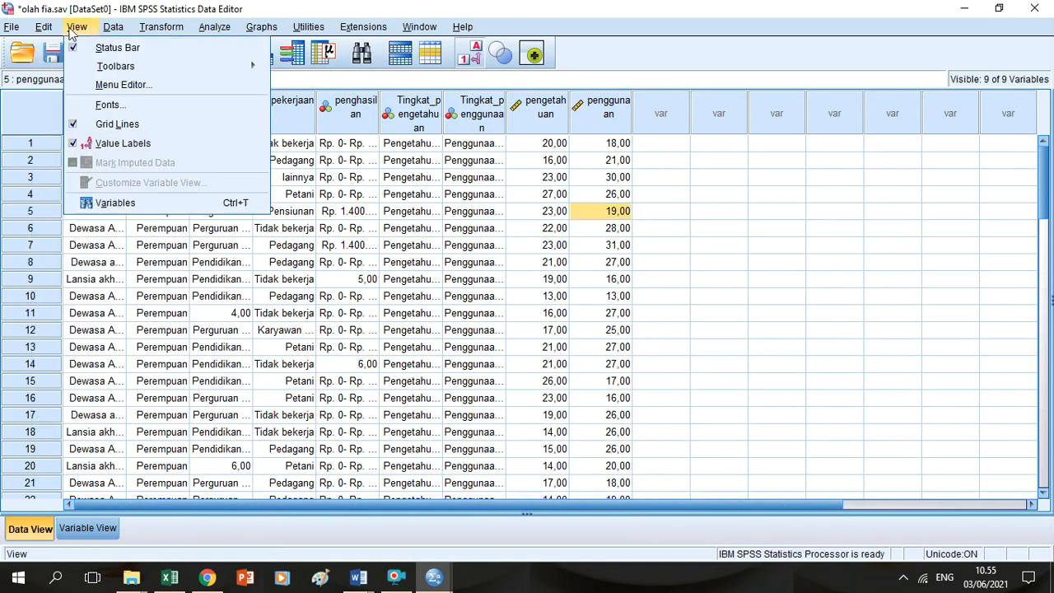
click(115, 143)
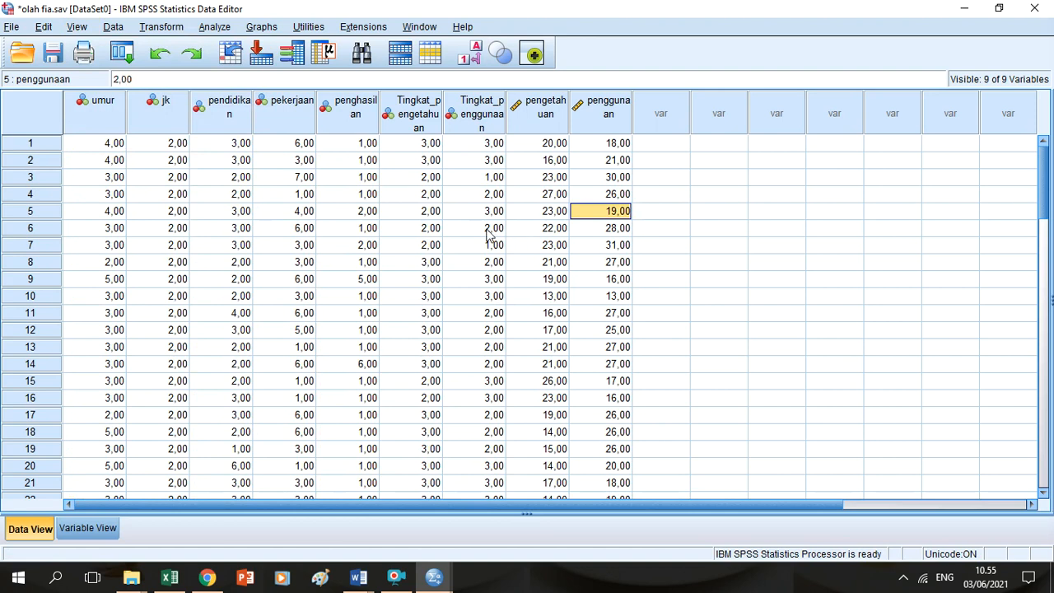
- Look through the Tingkat_penggunaan codes case by case and compare them with Tingkat_pengetahuan
click(488, 229)
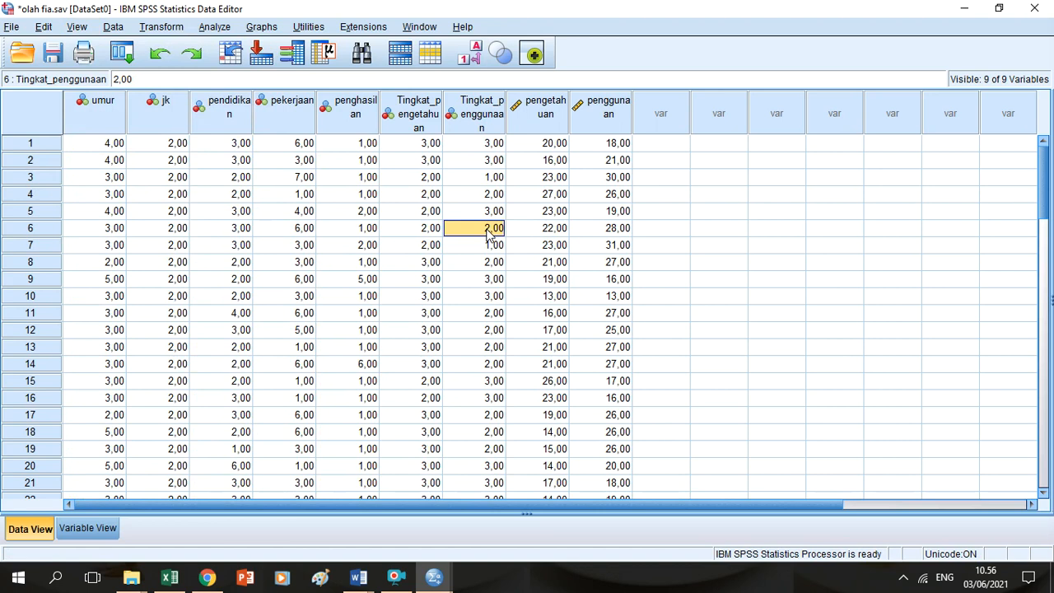
key(Down)
key(Down)
key(Down)
key(Down)
key(Down)
key(Down)
key(Down)
key(Down)
key(Down)
key(Down)
key(Down)
key(Down)
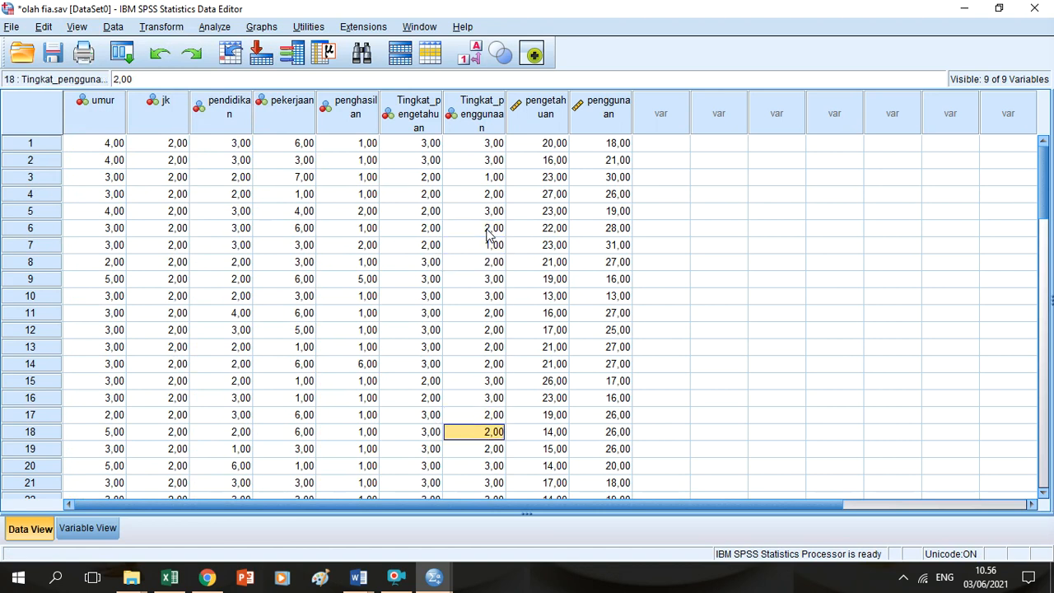
key(Down)
key(Down)
key(Down)
key(Down)
key(Down)
key(Down)
key(Down)
key(Down)
key(Down)
key(Down)
key(Up)
key(Up)
key(Up)
key(Up)
key(Up)
key(Up)
key(Up)
key(Up)
key(Up)
key(Up)
key(Up)
key(Up)
key(Up)
key(Up)
key(Up)
key(Up)
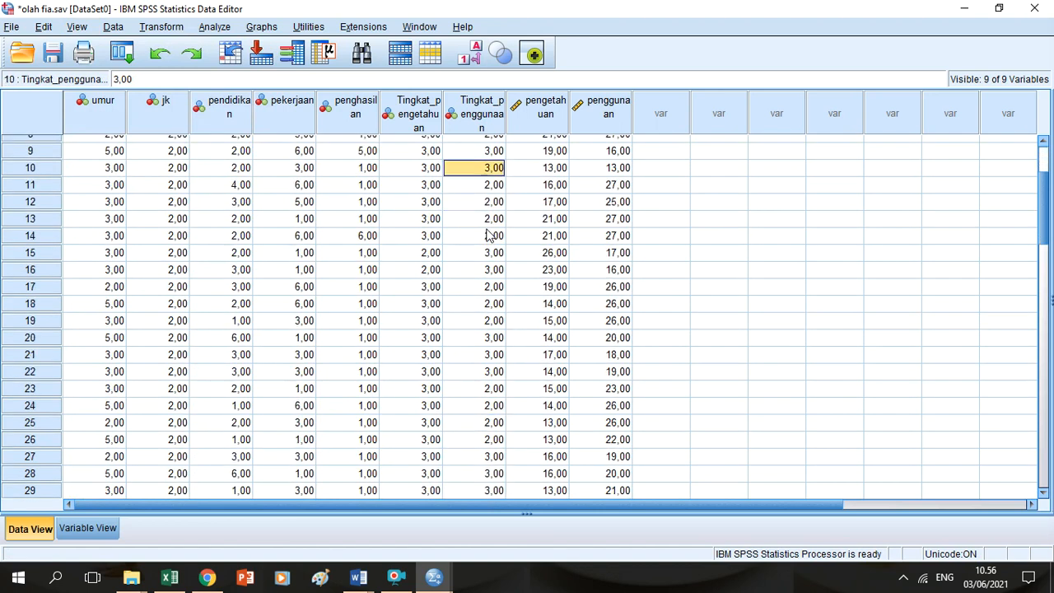
key(Up)
key(Up)
key(Up)
key(Up)
key(Up)
key(Up)
key(Up)
key(Up)
key(Up)
key(Up)
key(Up)
- Set Tingkat_pengetahuan to 1 for cases 3 and 7
key(Down)
key(Down)
key(Left)
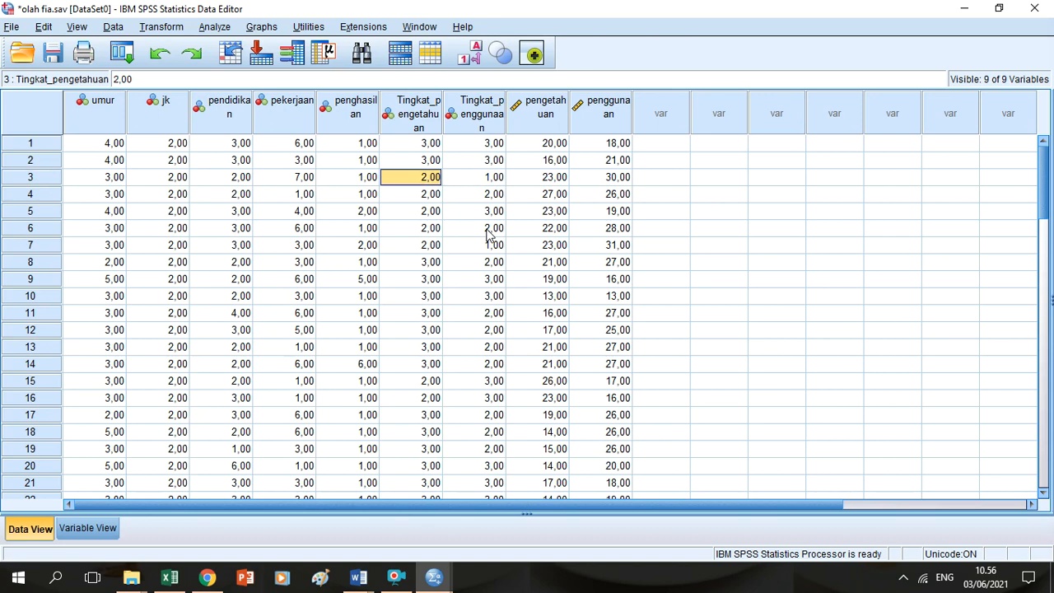
double_click(436, 177)
double_click(426, 178)
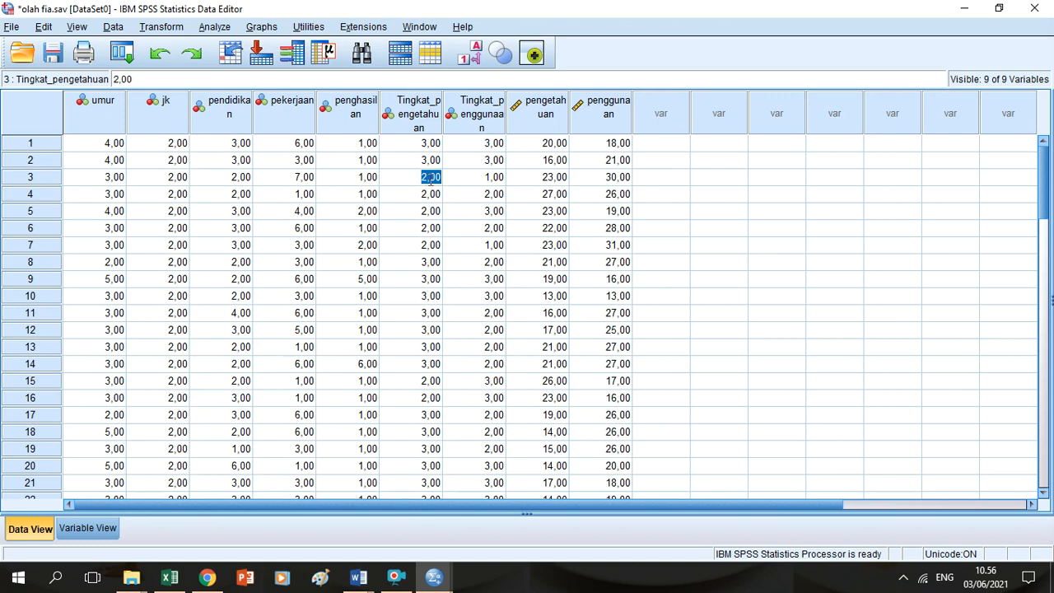
text(1)
click(430, 181)
key(Down)
key(Down)
key(Down)
key(Down)
key(Down)
key(Down)
key(Down)
key(Down)
key(Down)
key(Down)
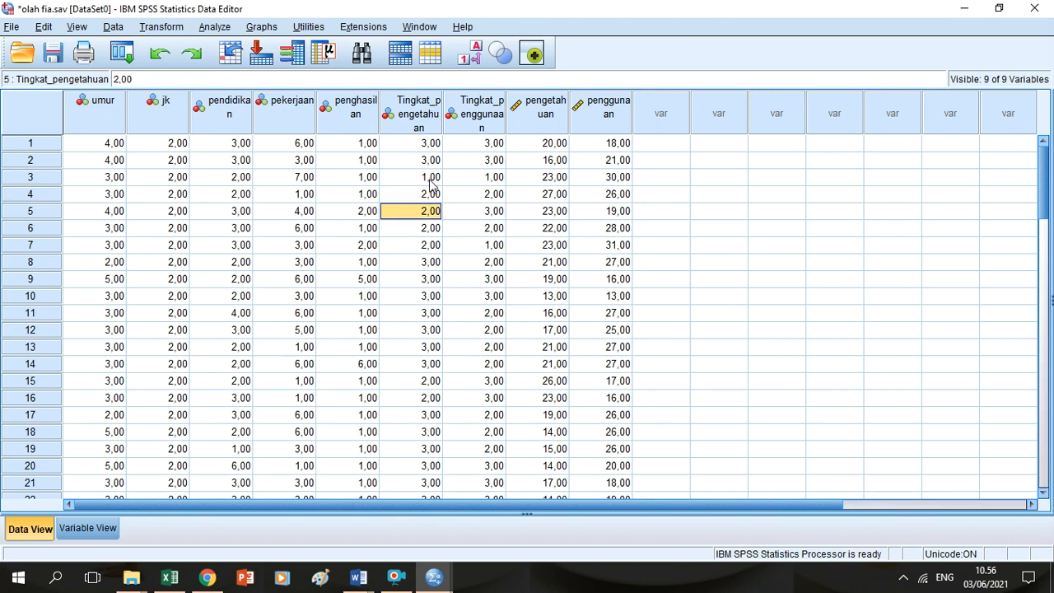
key(Down)
key(Down)
key(Down)
- Set Tingkat_pengetahuan to 1 for cases 31 and 32
key(Down)
key(Down)
key(Down)
key(Down)
key(Down)
key(Down)
key(Down)
key(Down)
key(Down)
key(Down)
key(Down)
key(Down)
key(Down)
key(Down)
key(Down)
key(Down)
key(Down)
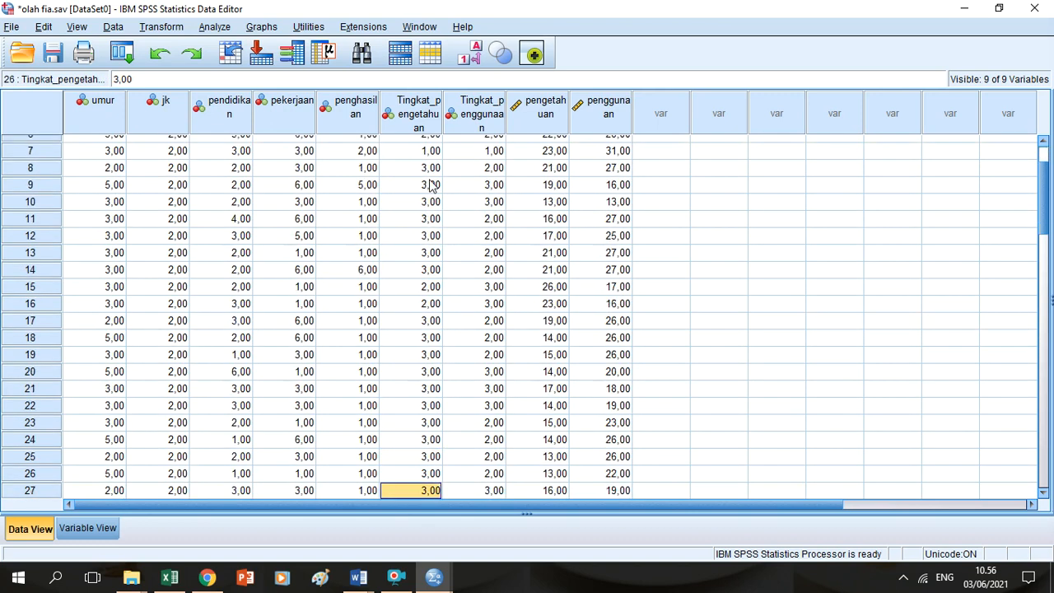
key(Up)
key(Up)
key(Up)
key(Up)
key(Up)
key(Up)
key(Up)
key(Up)
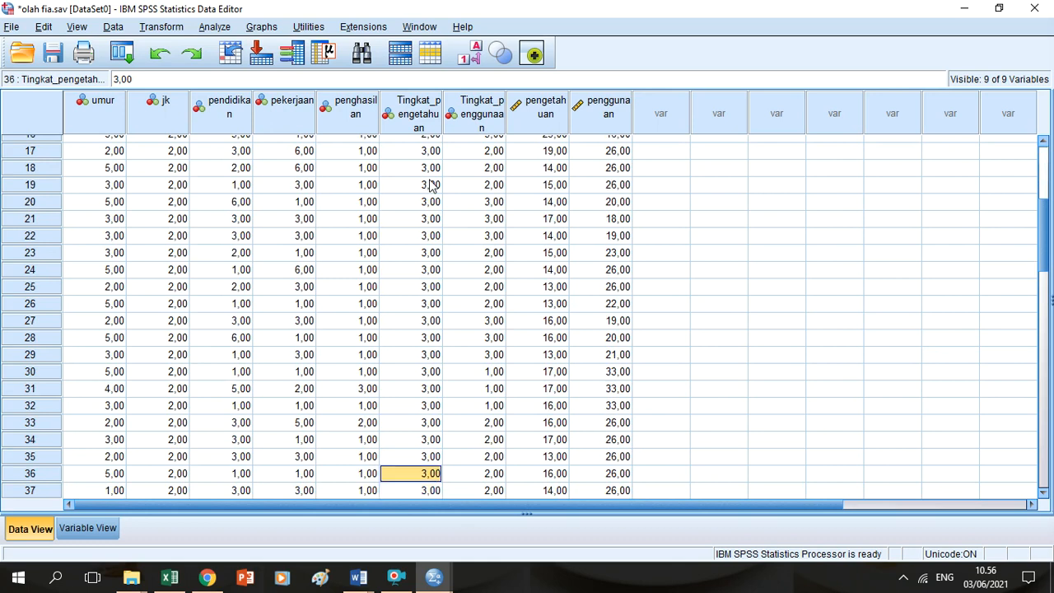
key(Down)
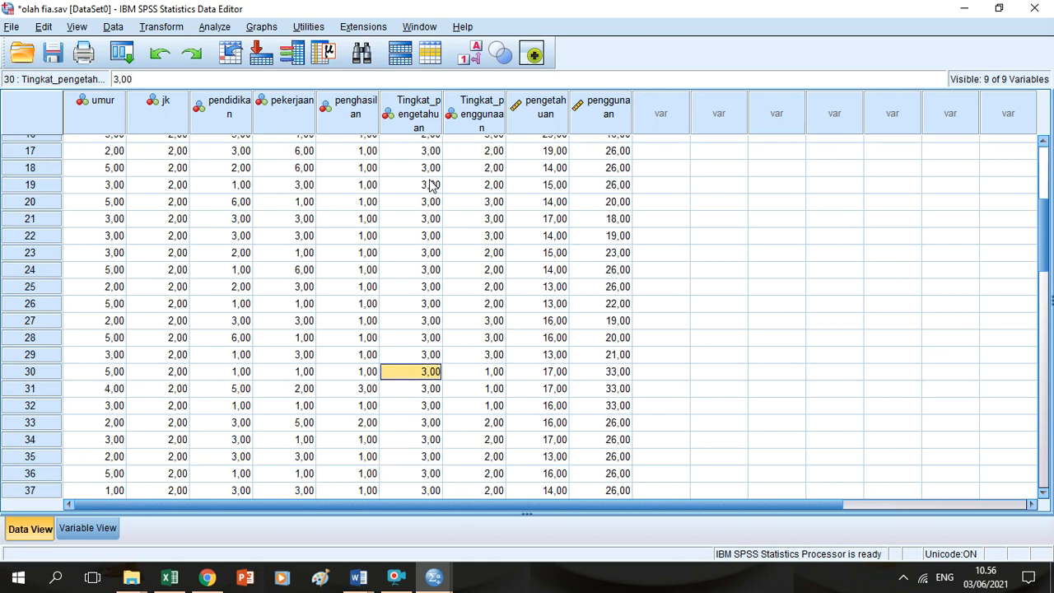
key(Down)
text(1)
key(Return)
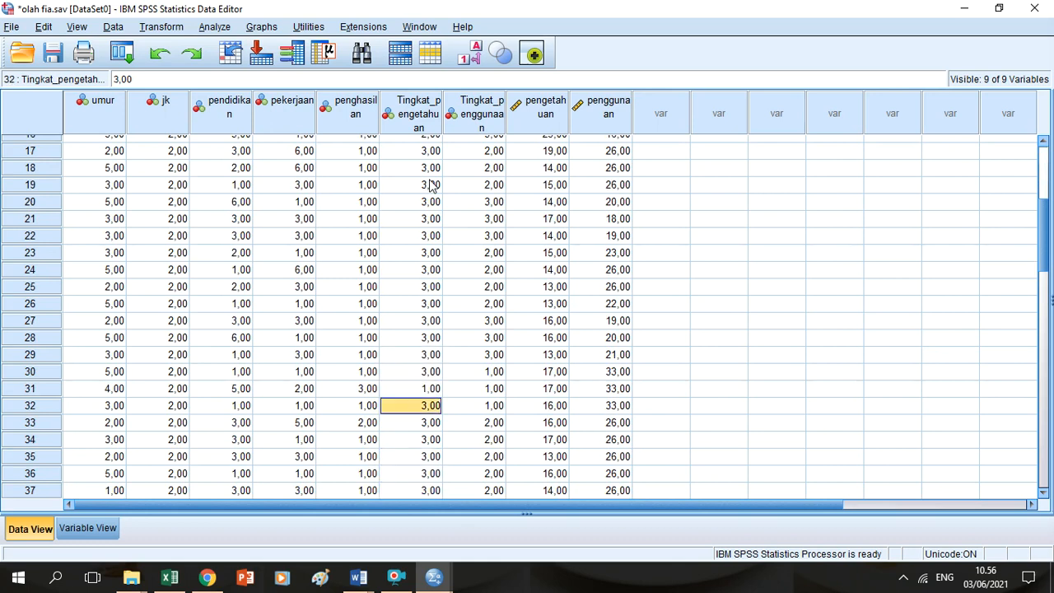
text(1)
key(Return)
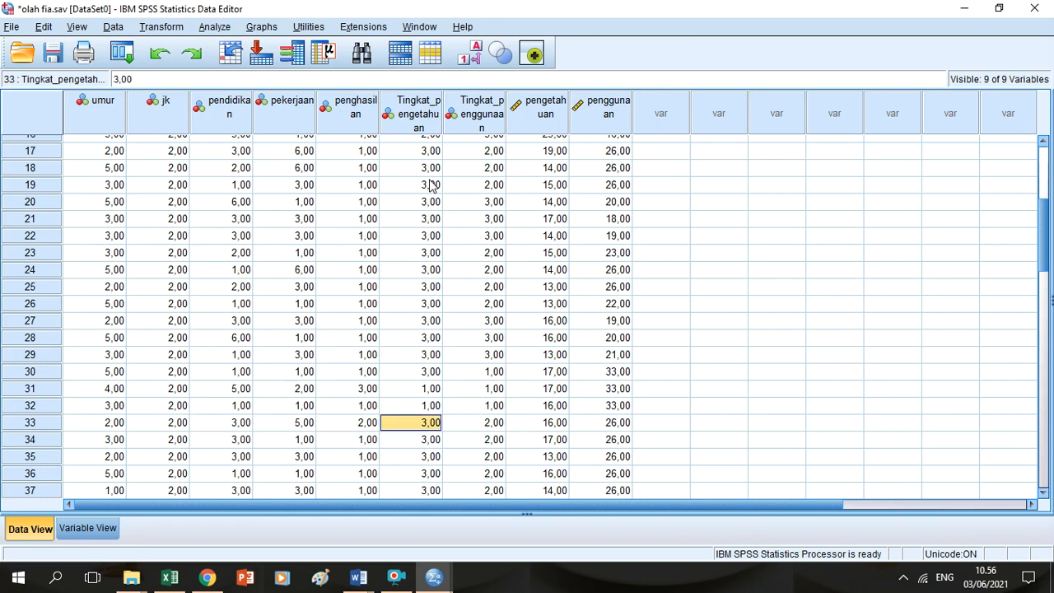
- Rerun the crosstab with its existing settings and review the updated Chi-square and contingency coefficient tables
click(214, 26)
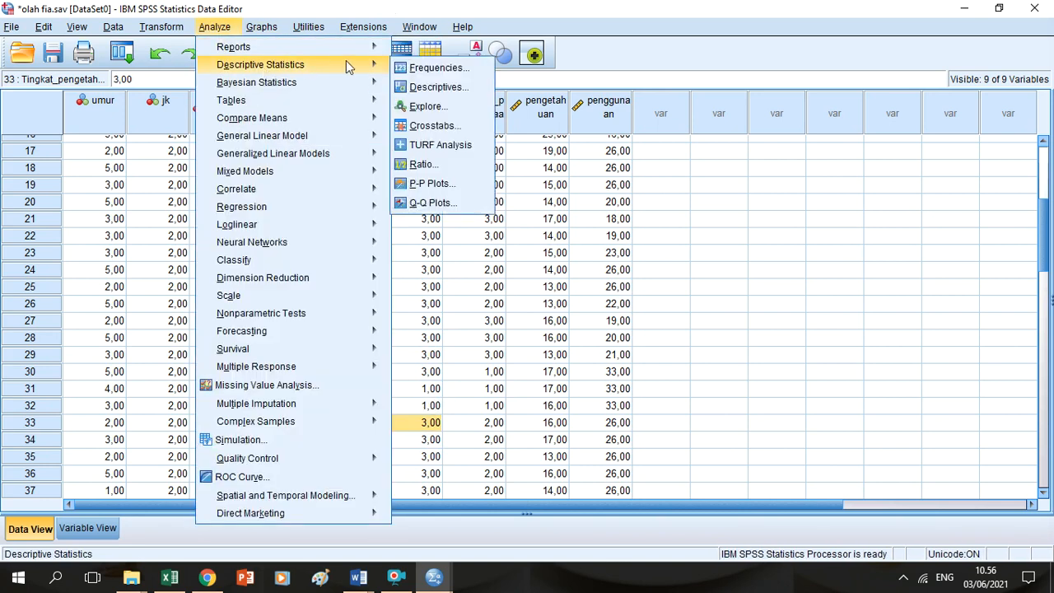
mouse_move(366, 86)
mouse_move(365, 67)
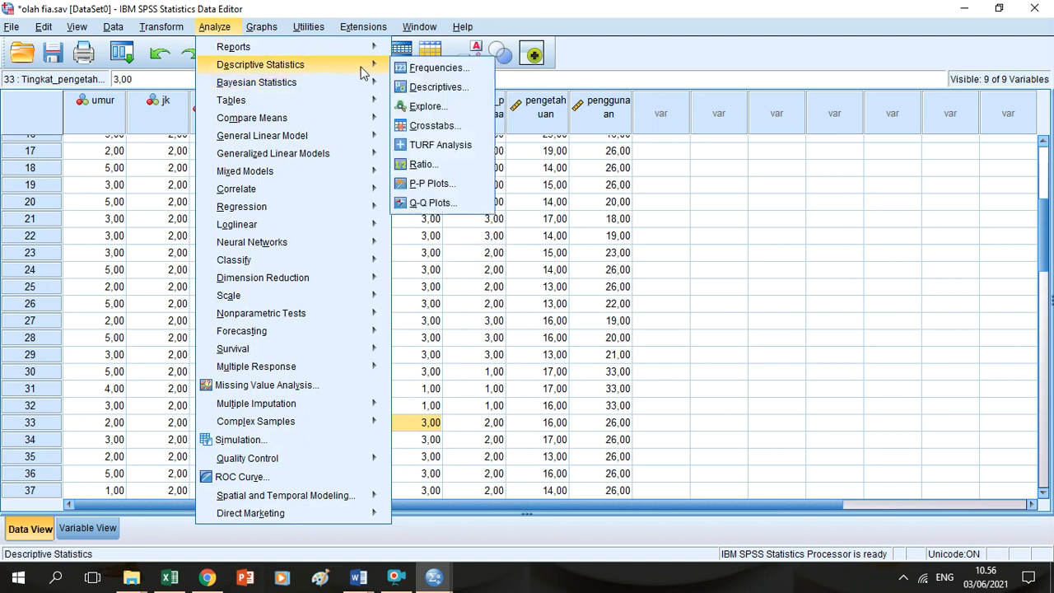
click(433, 126)
click(658, 403)
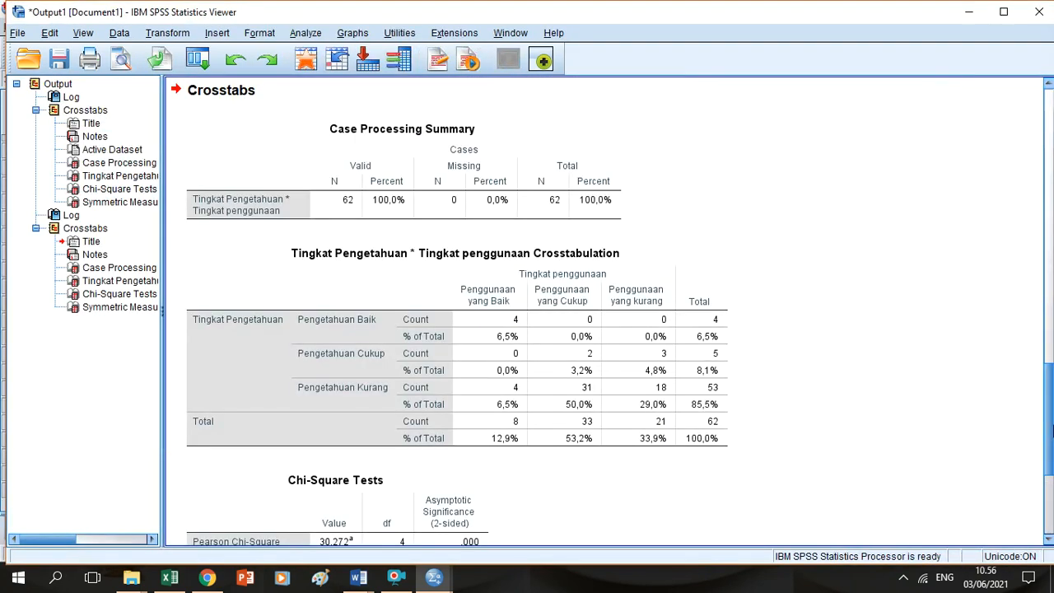
drag(1052, 431, 1051, 510)
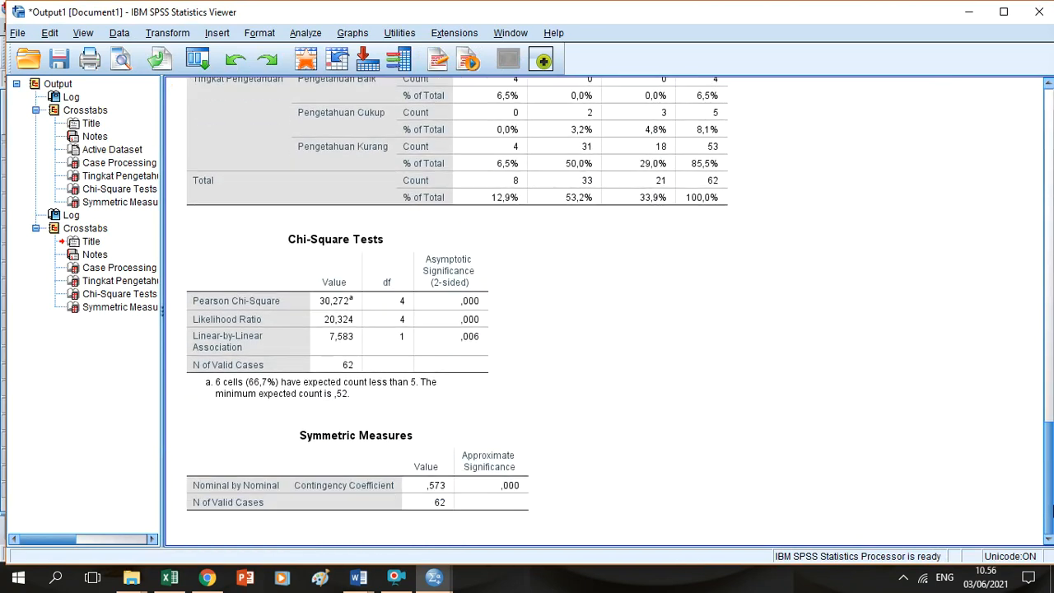
- Close the output without saving, set Tingkat_pengetahuan of case 32 back to 3, and run the crosstab again
click(1039, 12)
click(530, 313)
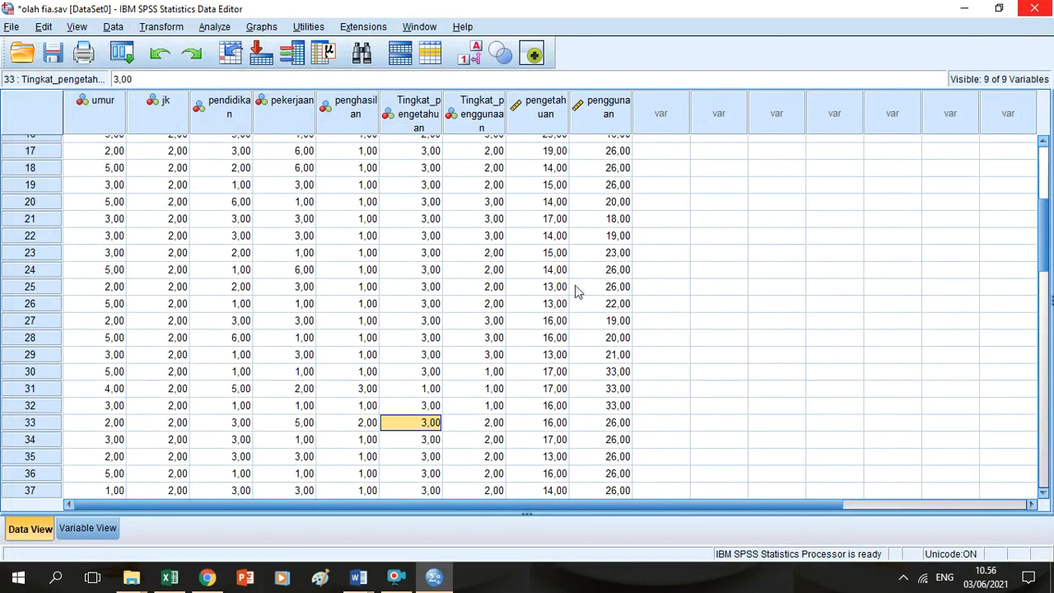
click(233, 30)
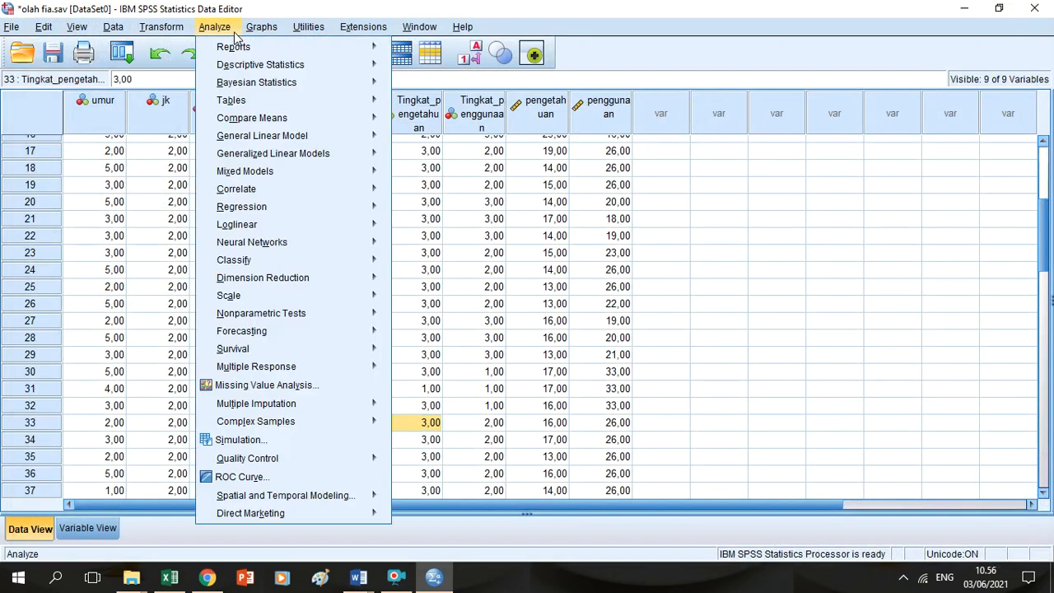
mouse_move(353, 64)
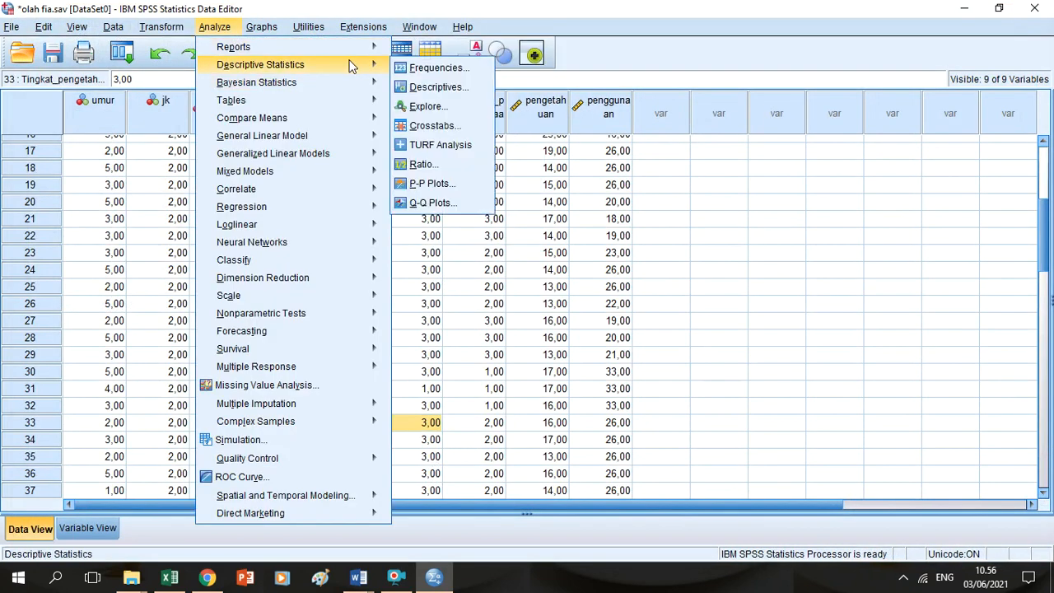
click(425, 126)
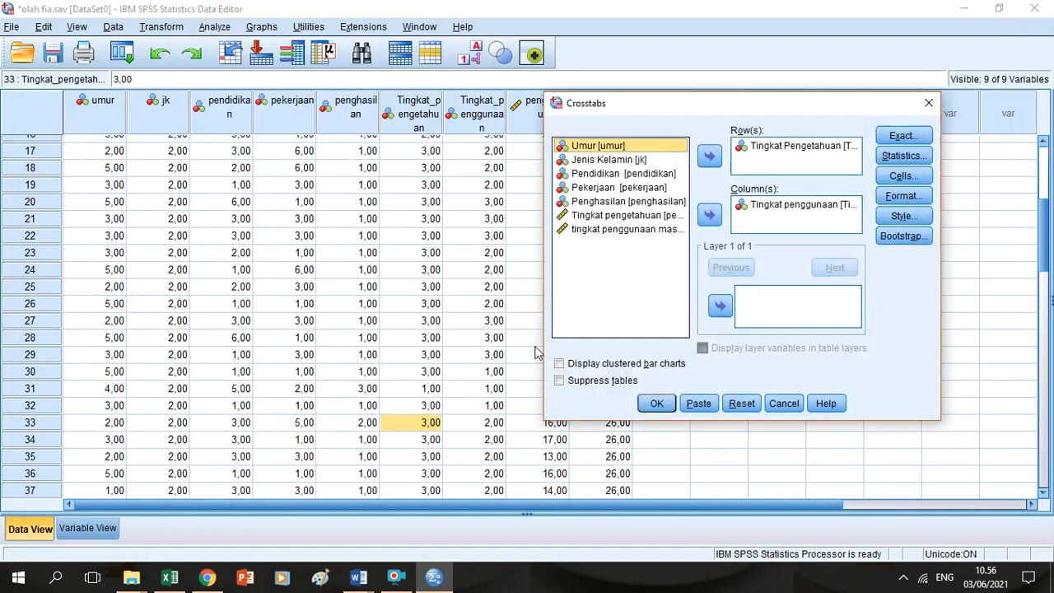
click(656, 404)
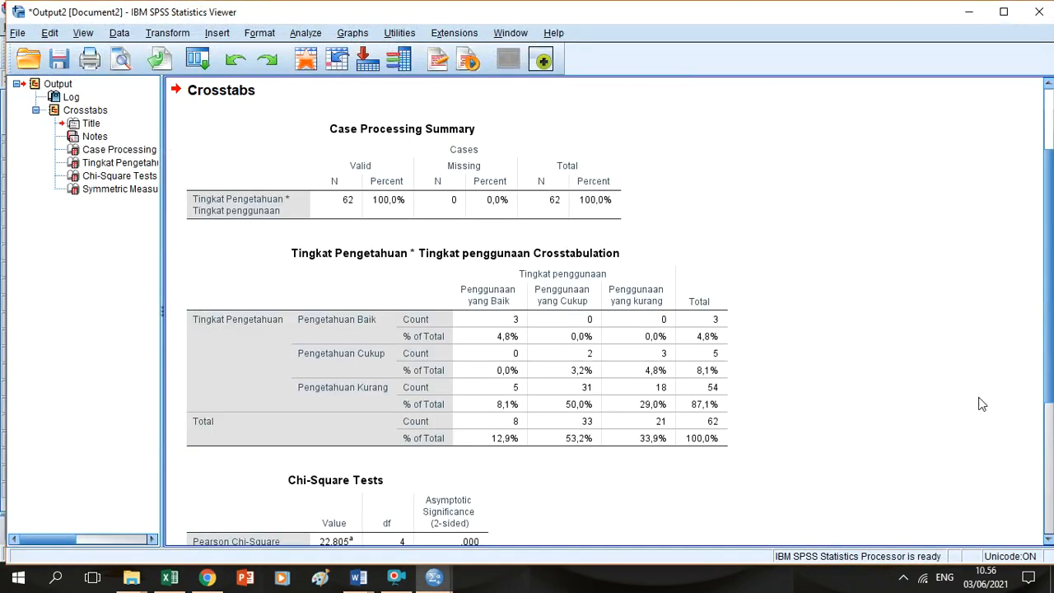
- Examine the new crosstabulation and Chi-square tables from end to start, and close the output without saving
scroll(1052, 438, down, 3)
drag(1052, 438, 1052, 228)
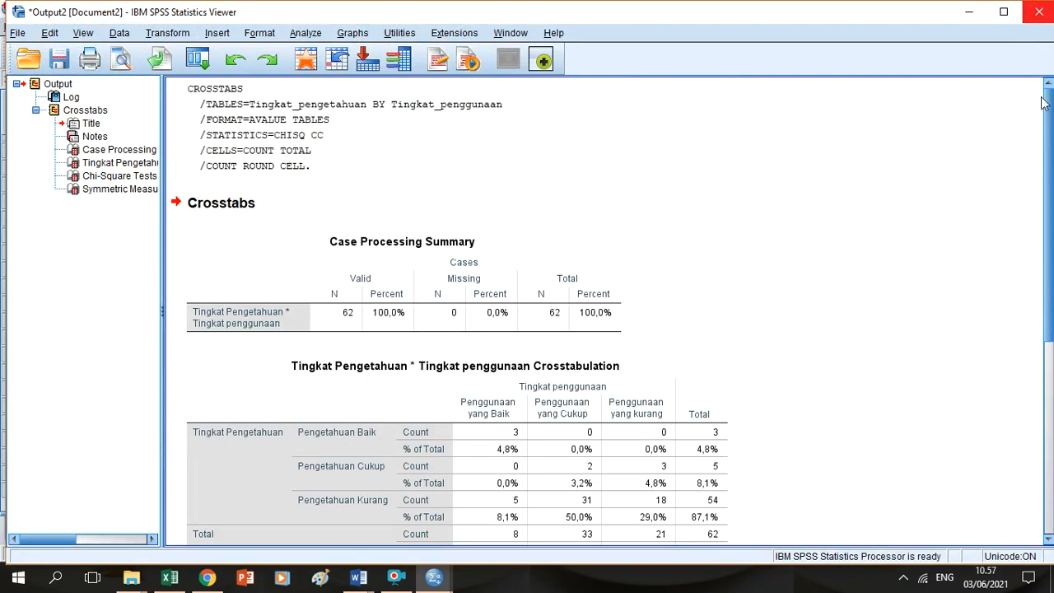
drag(1049, 117, 1049, 172)
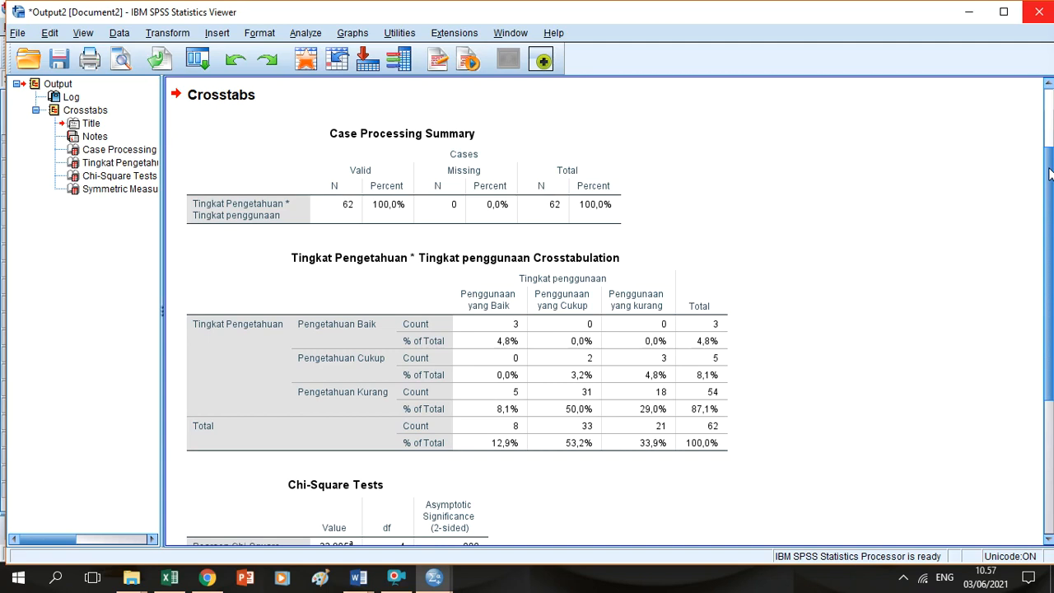
click(1038, 12)
click(530, 313)
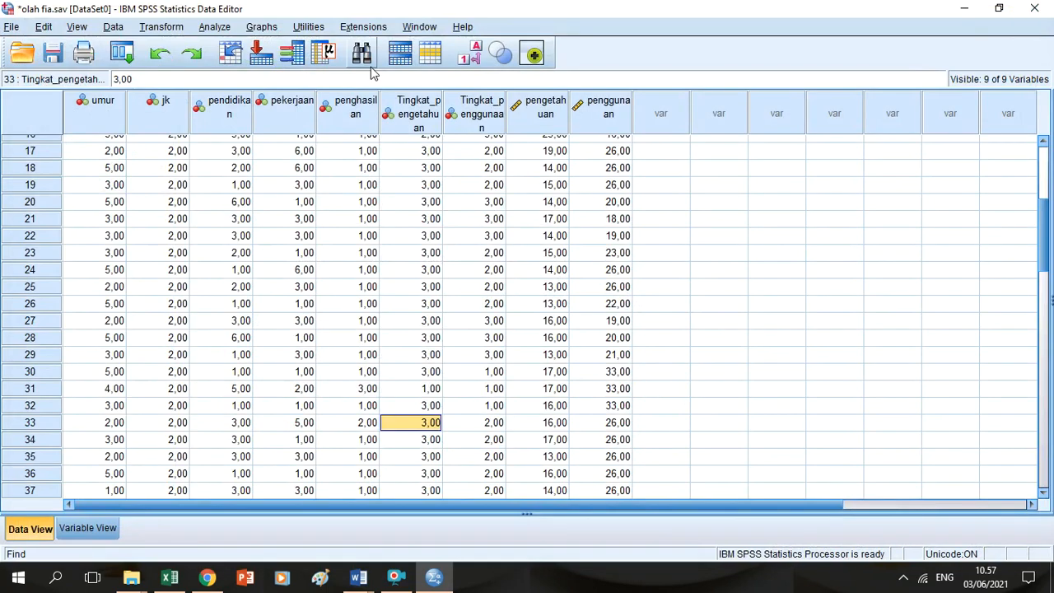
- Run Frequencies on the seven nominal variables from Umur to Tingkat penggunaan, leaving out the two scale variables
click(216, 26)
mouse_move(302, 72)
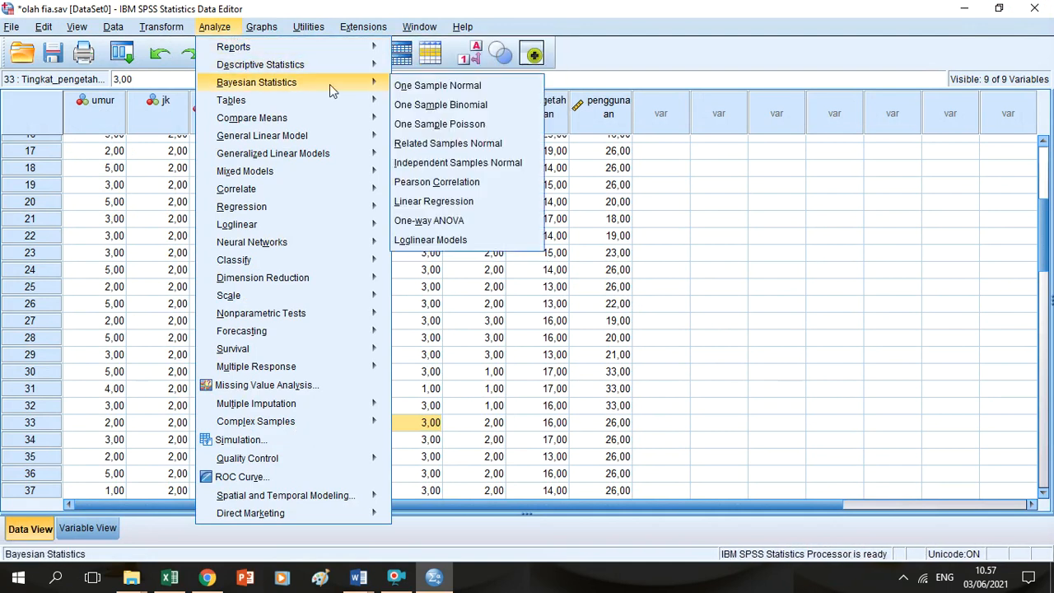
mouse_move(356, 70)
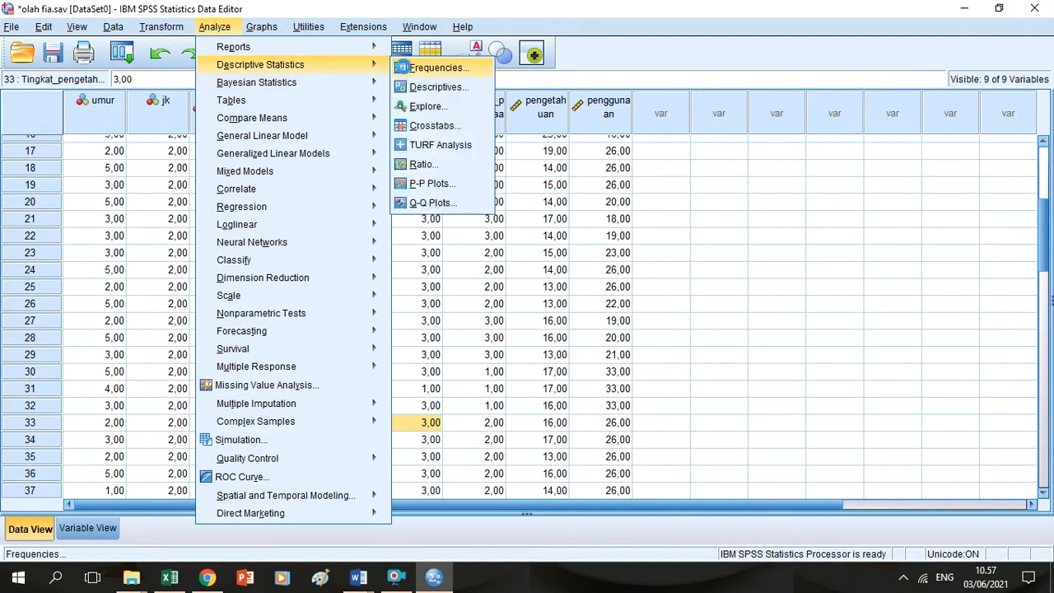
click(405, 70)
key(ctrl+a)
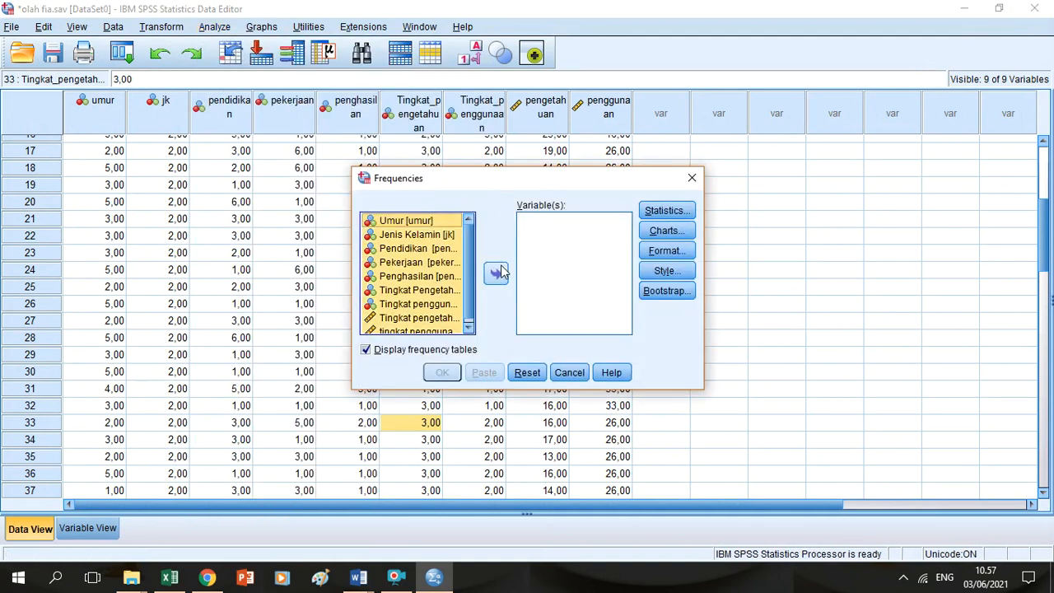
click(468, 328)
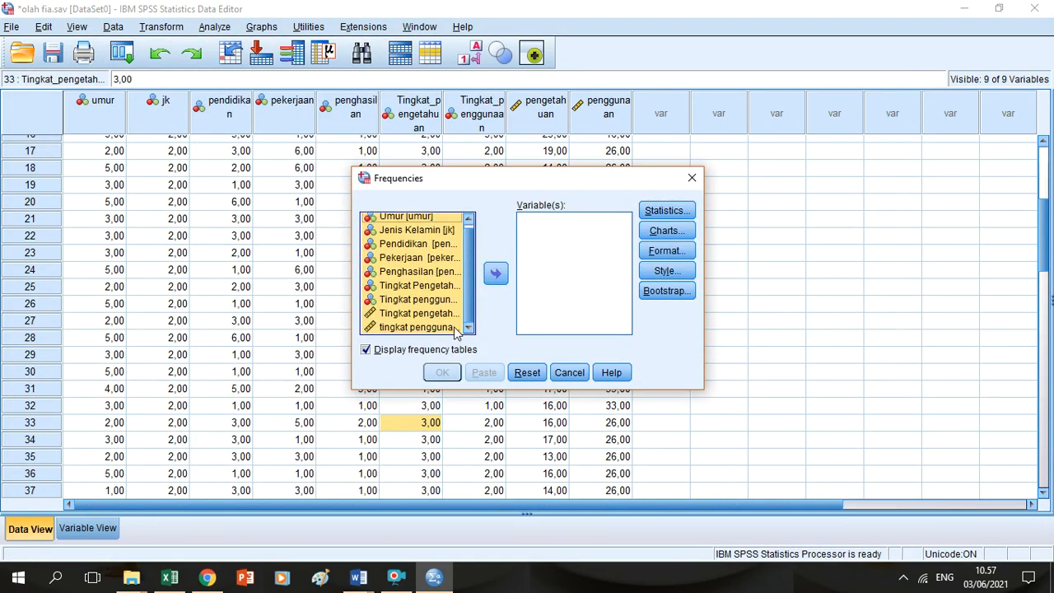
ctrl+click(454, 328)
ctrl+click(445, 312)
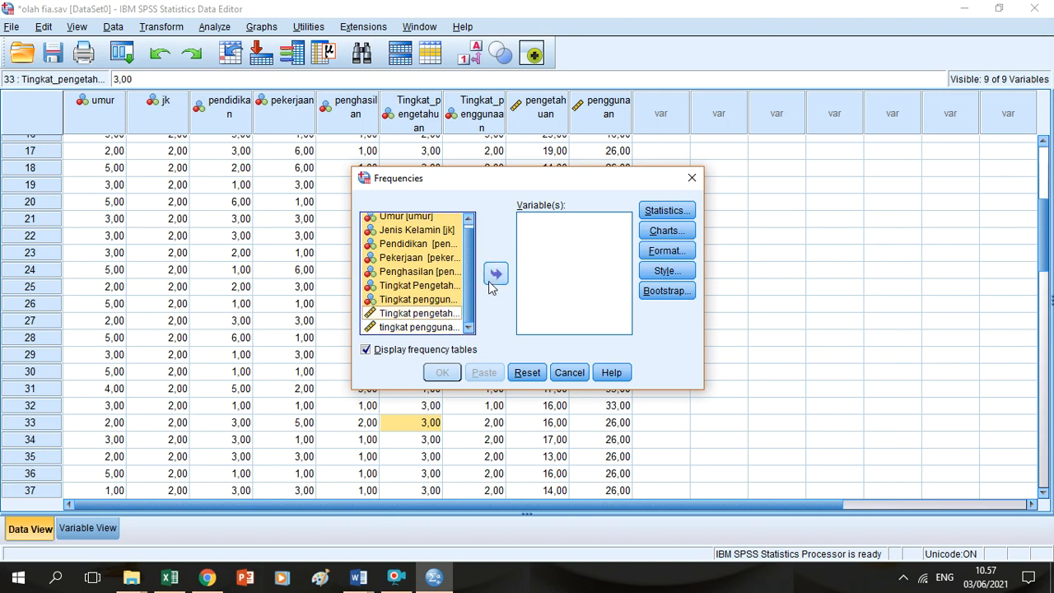
click(492, 281)
click(446, 376)
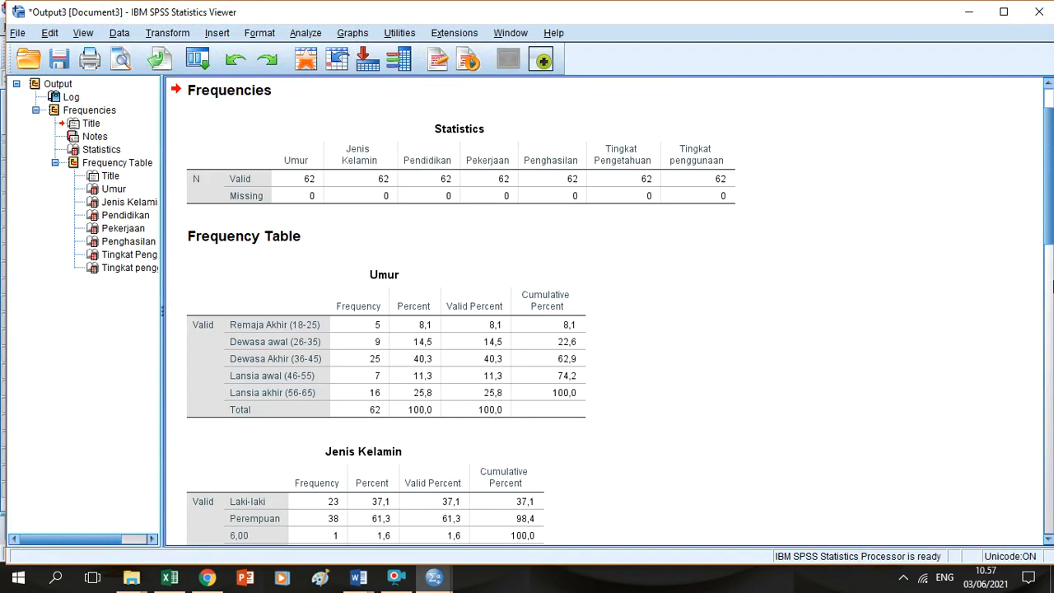
- Review the frequency tables from Umur to Penghasilan for unlabelled codes, and close the output without saving
drag(1050, 235, 1050, 307)
scroll(498, 239, up, 3)
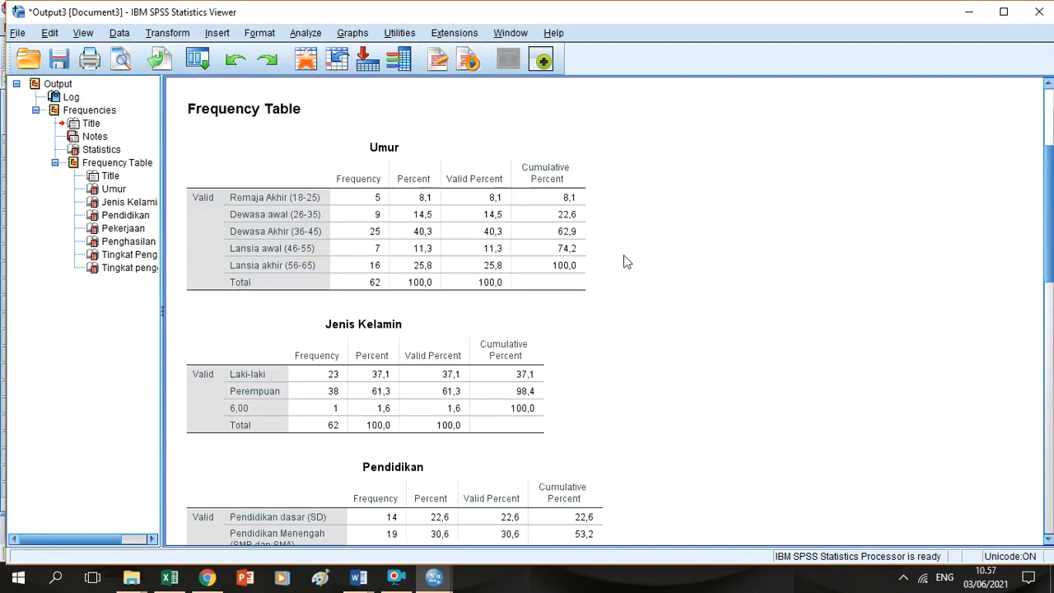
drag(1050, 259, 1050, 349)
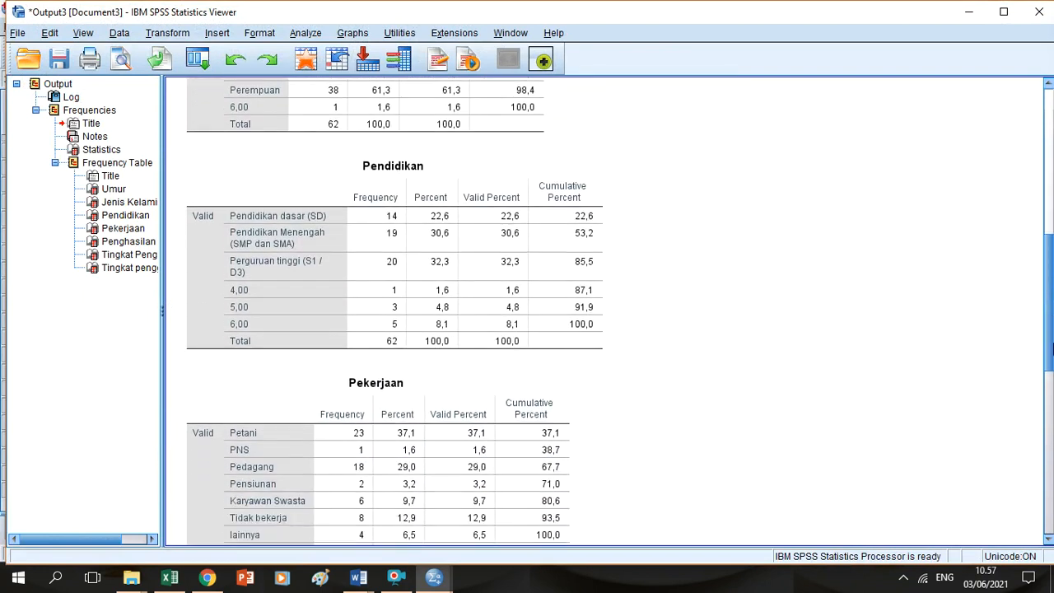
drag(1051, 349, 1051, 446)
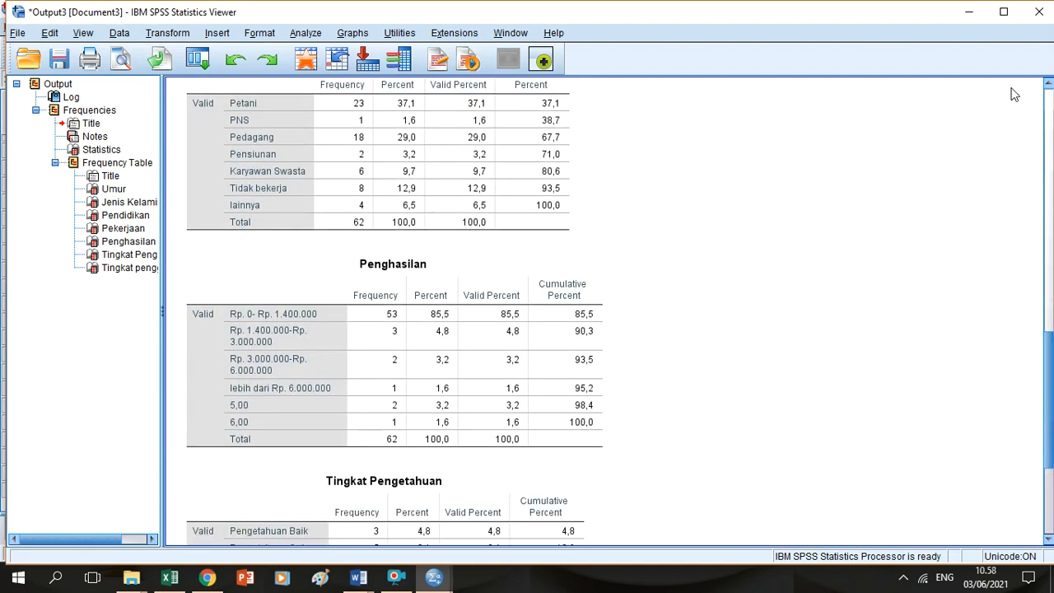
click(1048, 11)
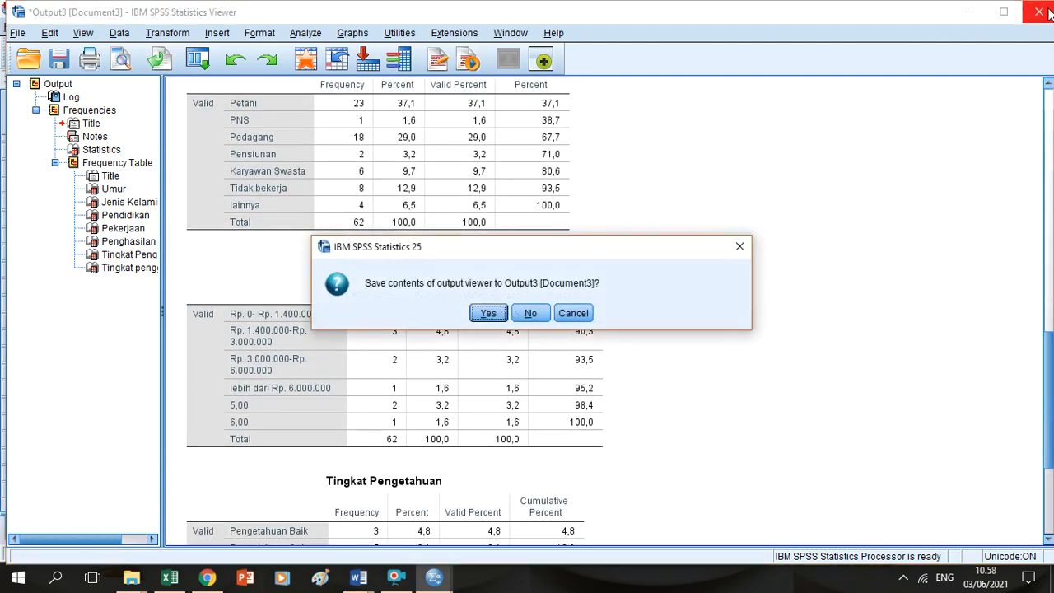
click(532, 312)
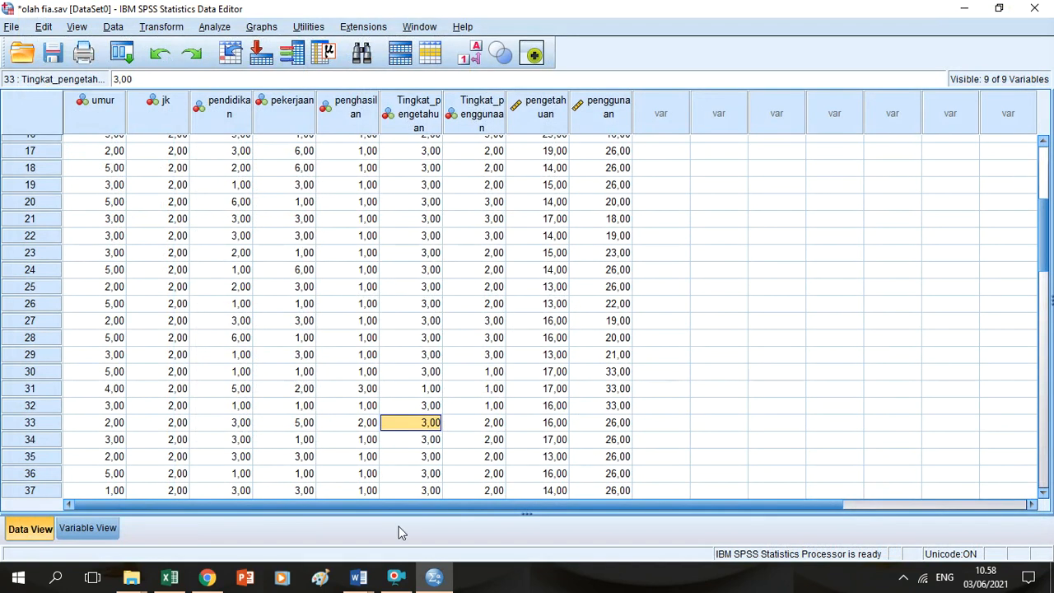
- Switch to the DATA SKRIPSI workbook in Excel, look through Sheet1 and Sheet2, and return to the SPSS data
click(171, 579)
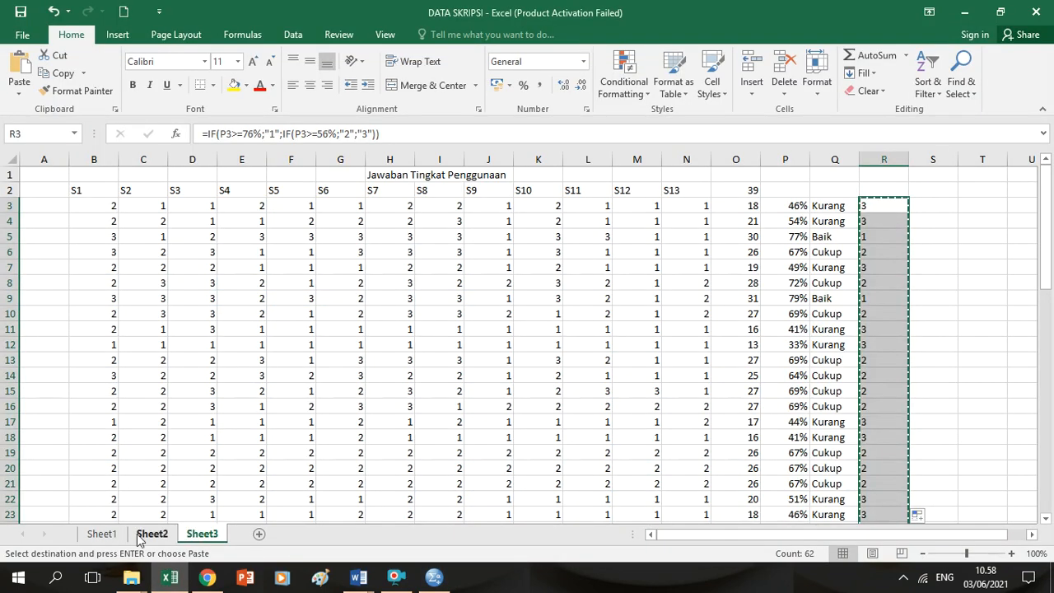
click(103, 535)
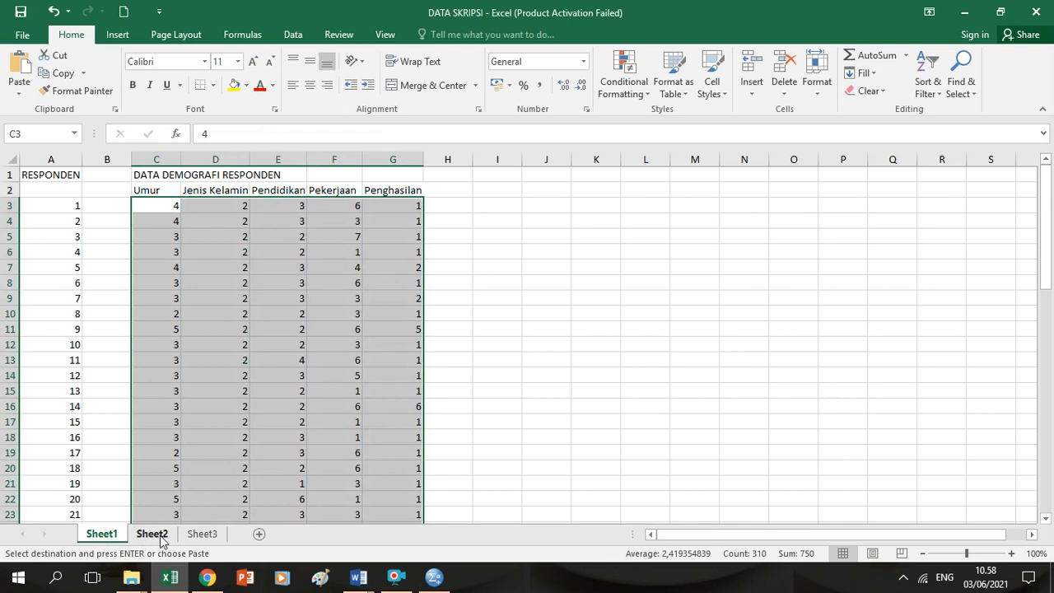
click(152, 535)
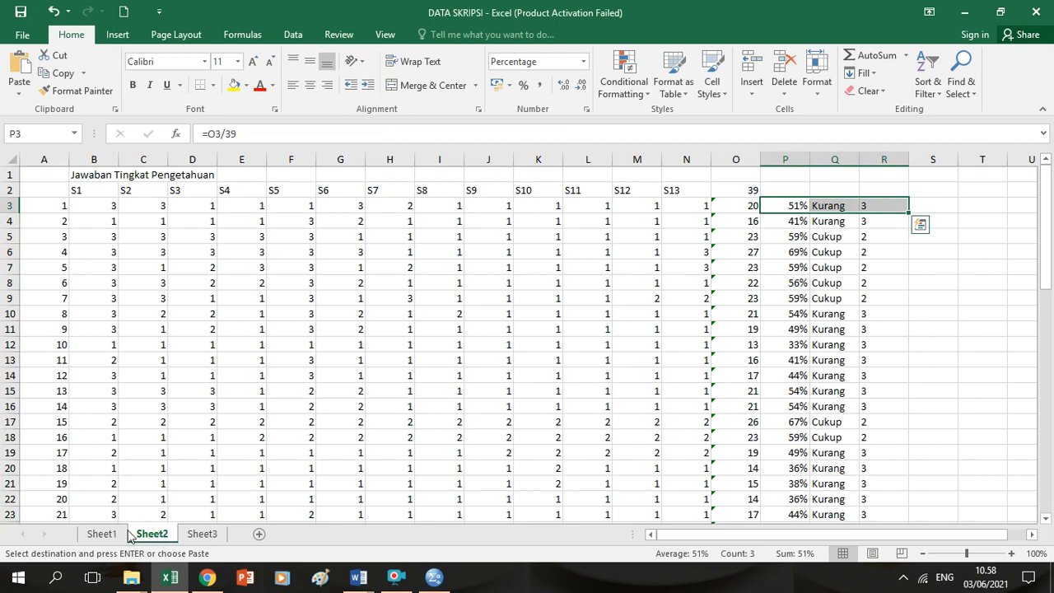
click(433, 577)
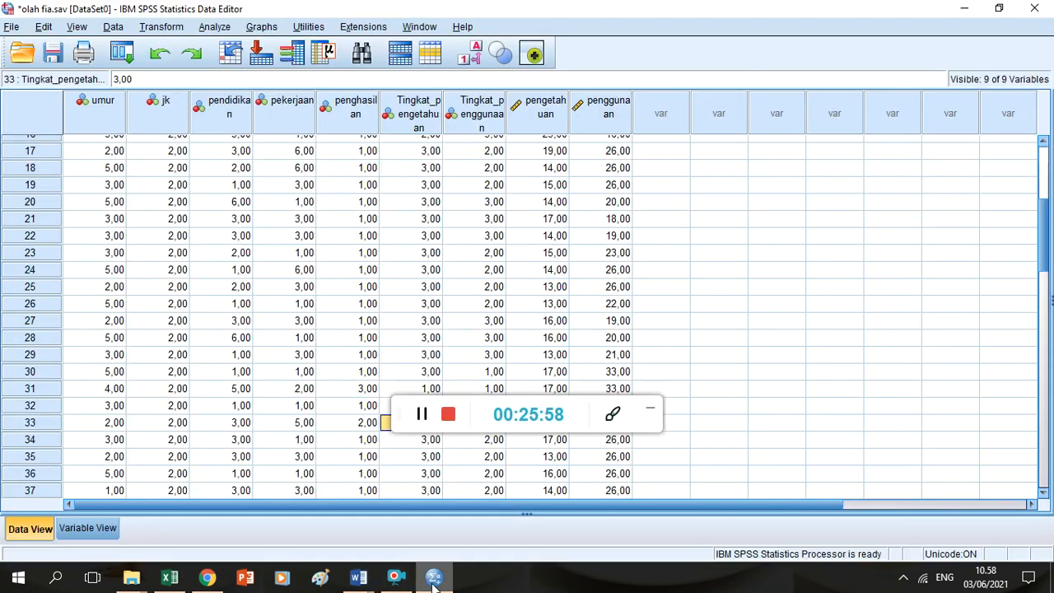
click(649, 408)
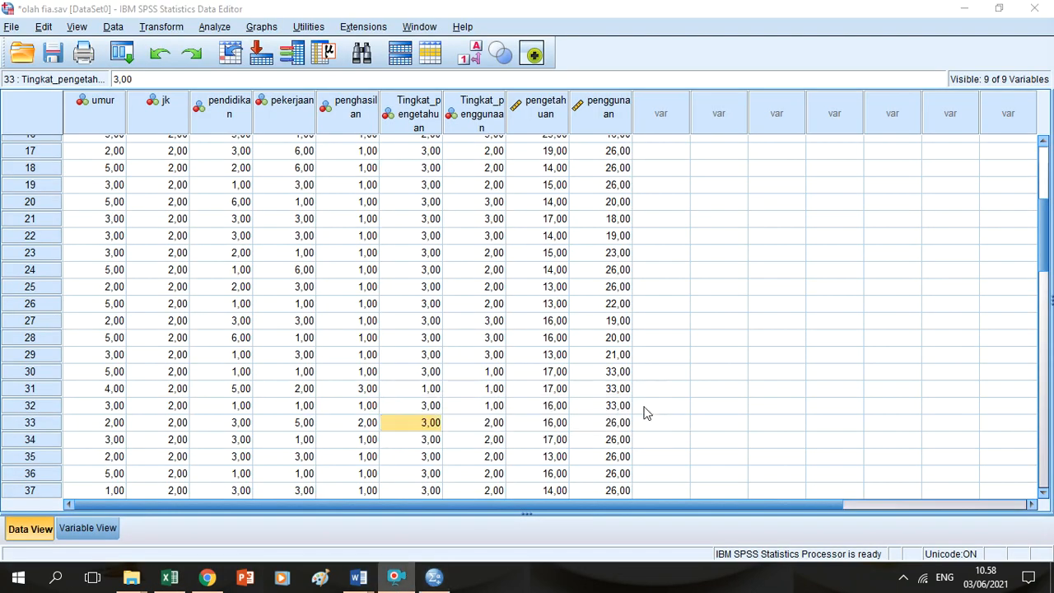
- Change the value label of code 1 of the pendidikan variable to SD
click(103, 526)
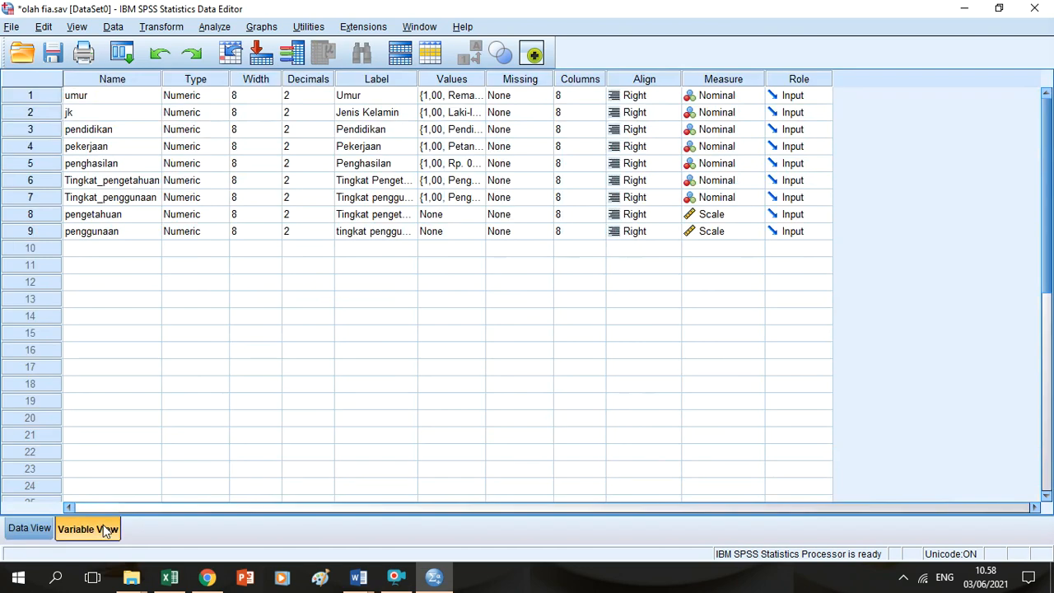
click(474, 131)
click(478, 129)
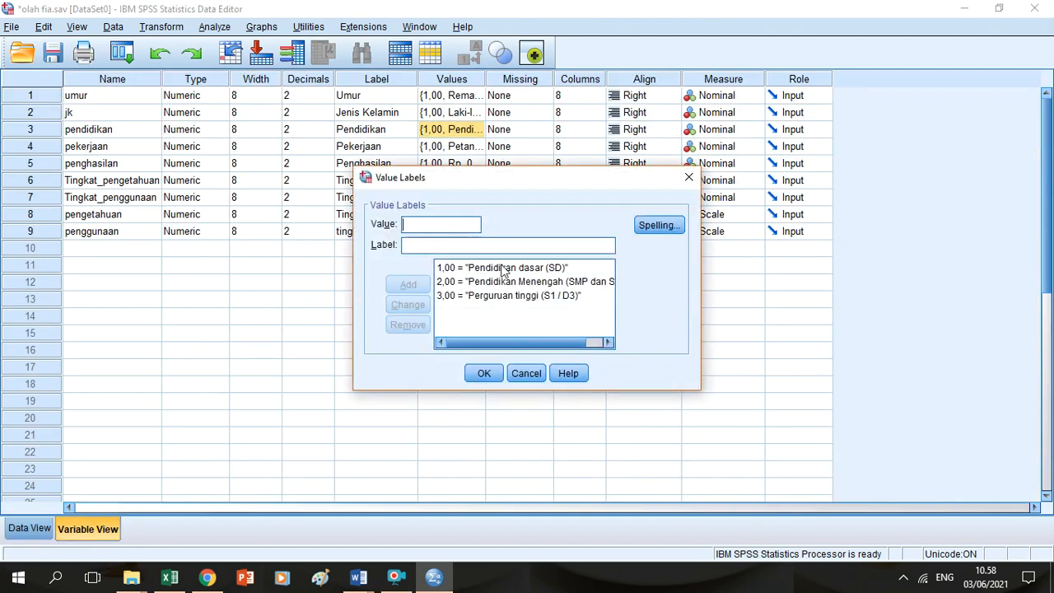
click(505, 270)
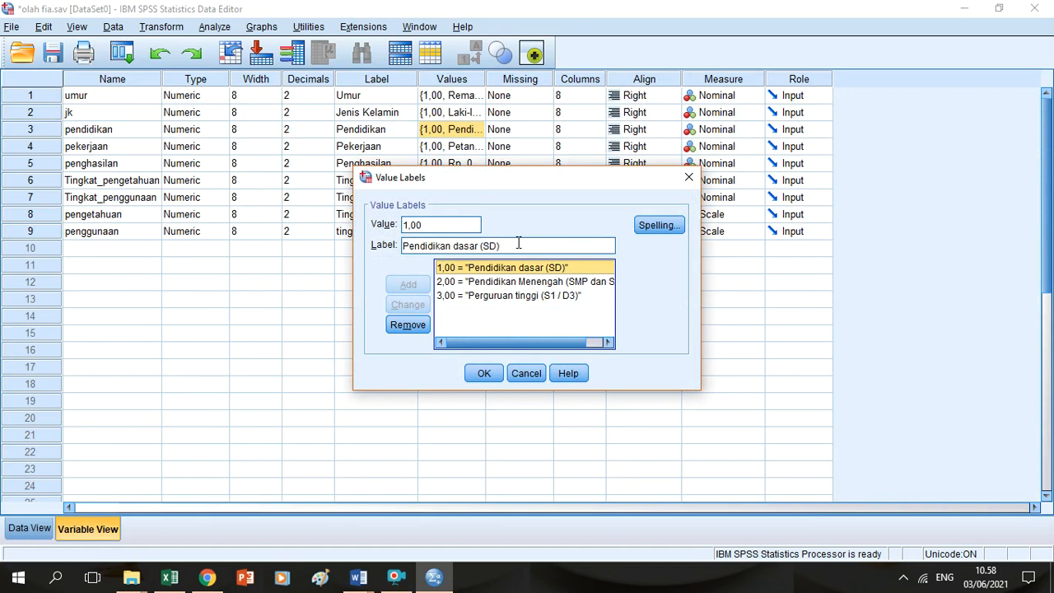
drag(518, 244, 389, 239)
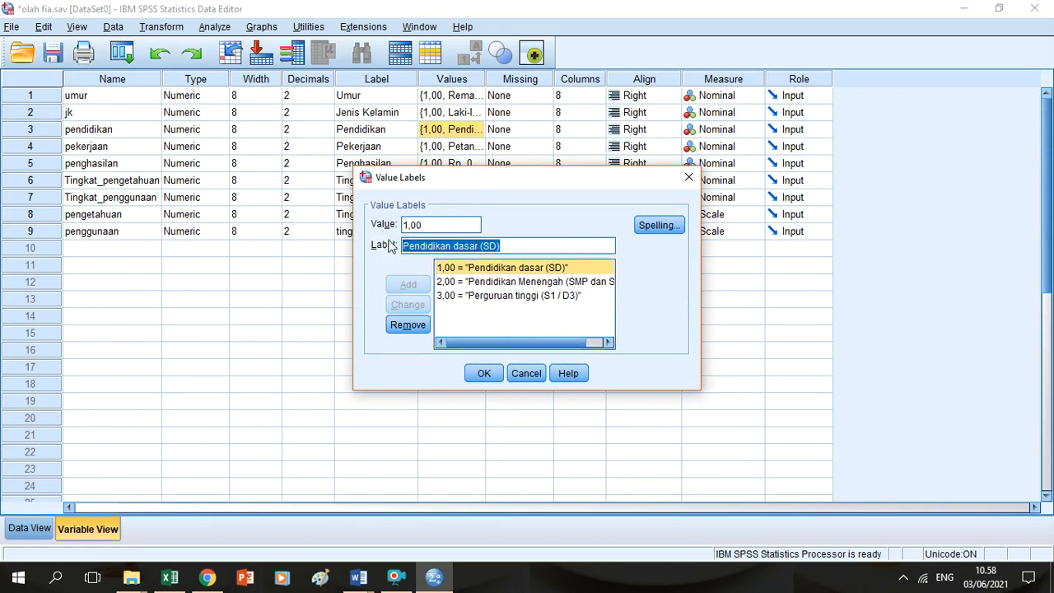
text(SD)
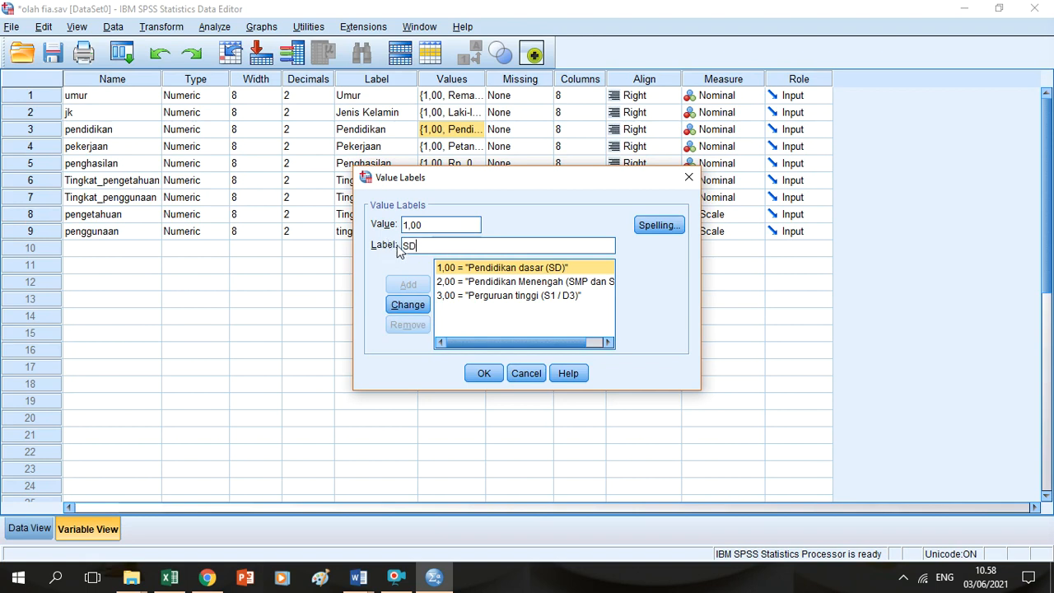
click(407, 305)
- Relabel pendidikan code 2 as SMP and code 3 as SMA, and apply the value labels
click(488, 283)
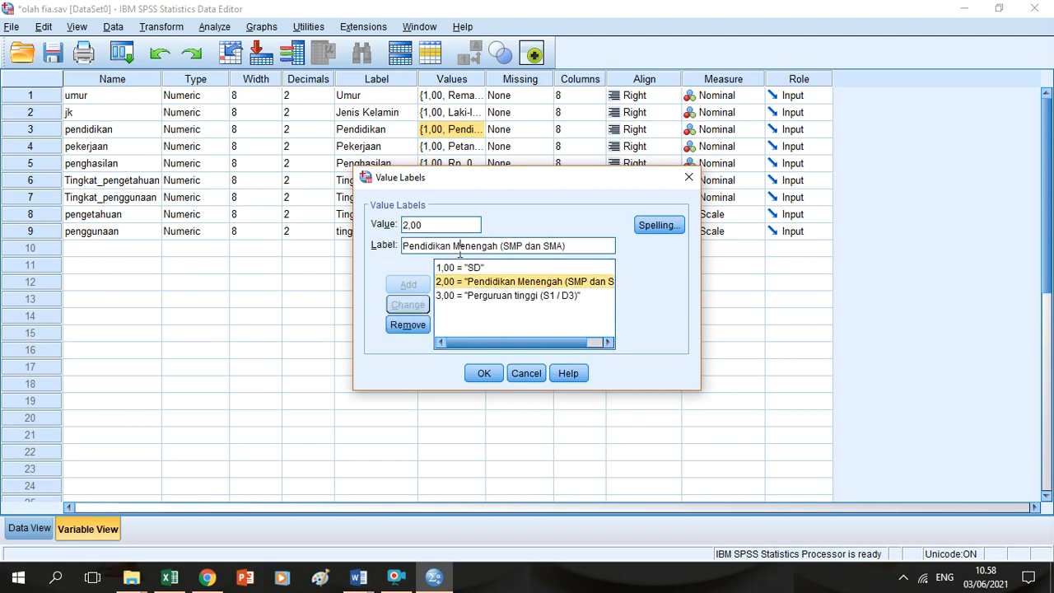
triple_click(459, 248)
text(SM)
text(P)
click(407, 305)
click(482, 295)
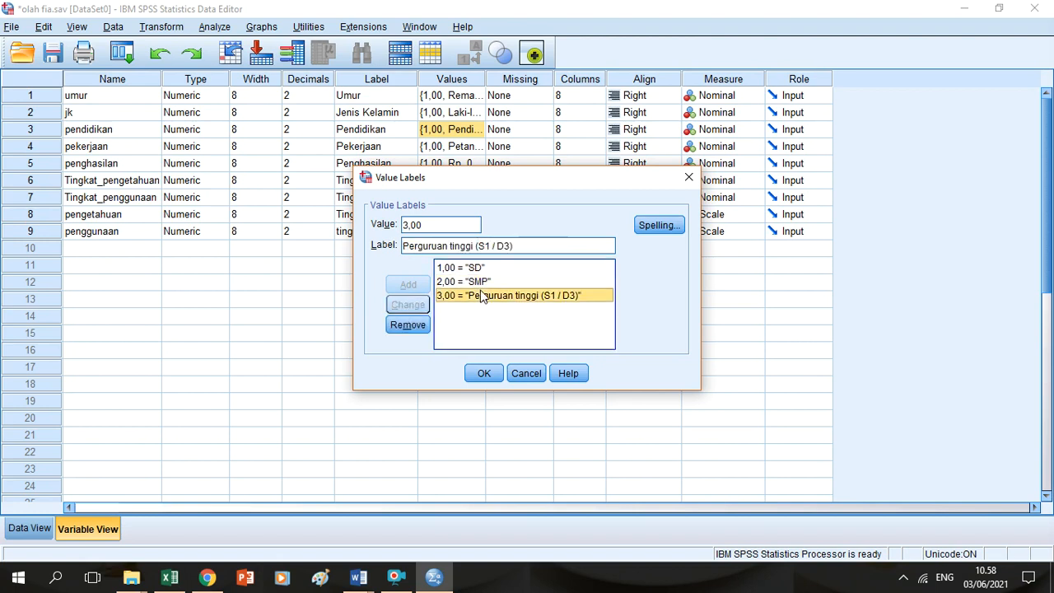
triple_click(458, 249)
text(SMA)
click(408, 306)
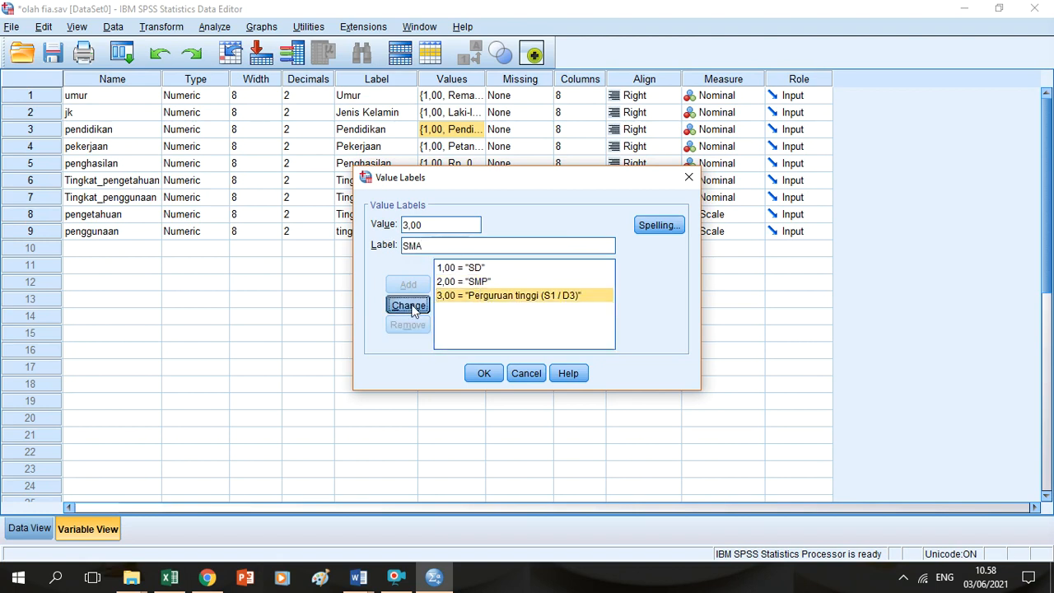
click(486, 374)
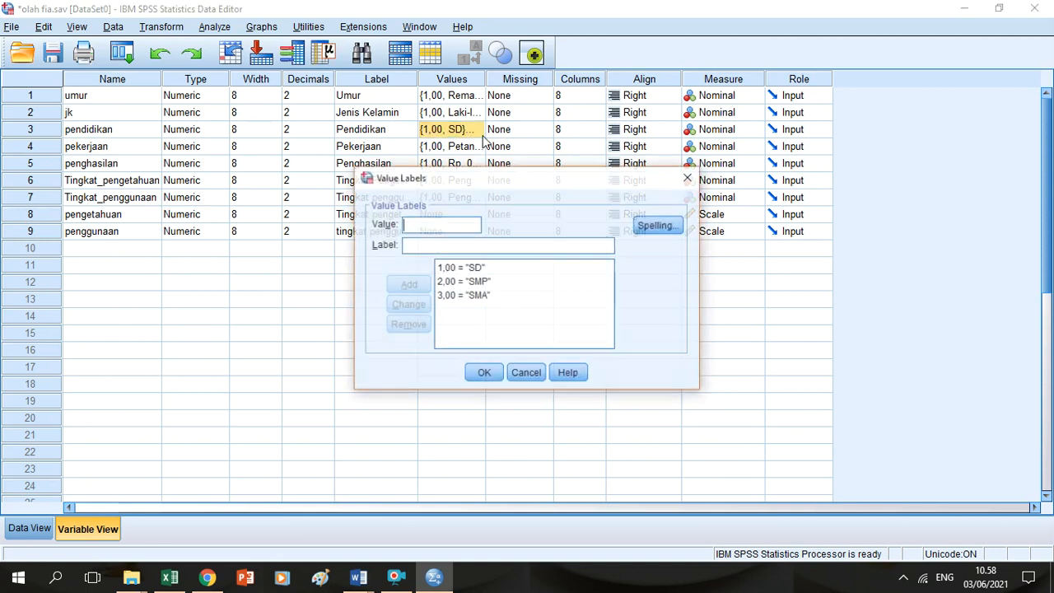
- Add the pendidikan value labels 4 = D3 and 5 = S1, and apply them
text(4)
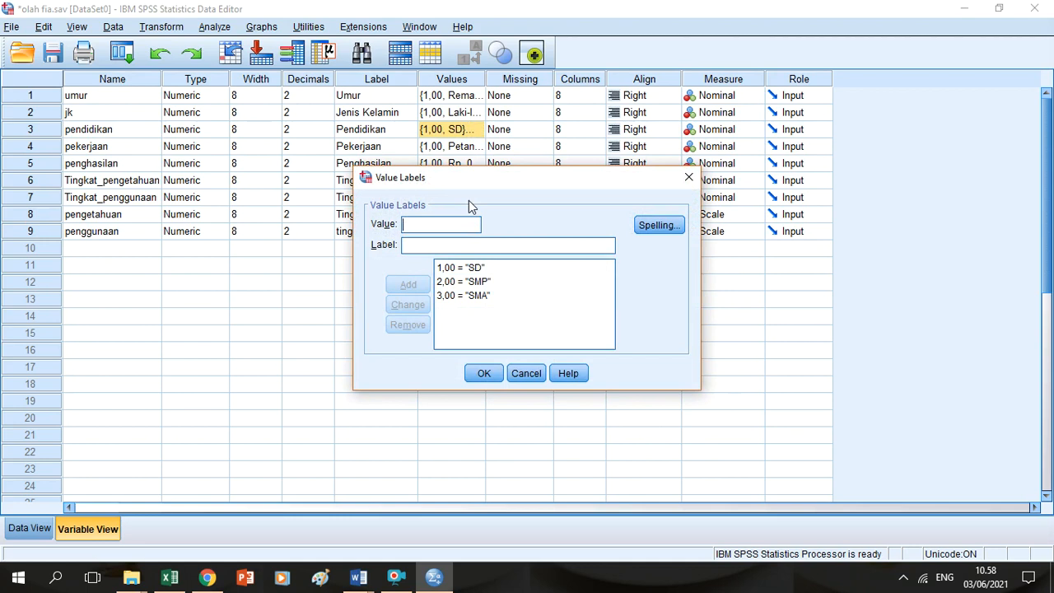
click(461, 245)
text(pt)
key(BackSpace)
key(BackSpace)
text(S)
key(BackSpace)
text(S)
key(BackSpace)
text(D2)
click(407, 284)
text(5)
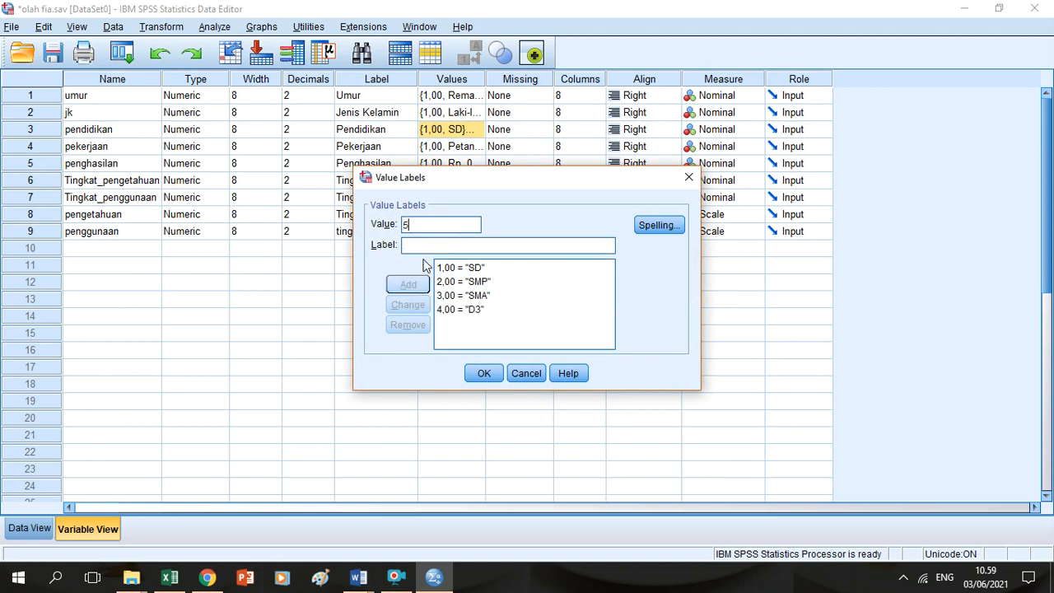
click(431, 245)
text(S1)
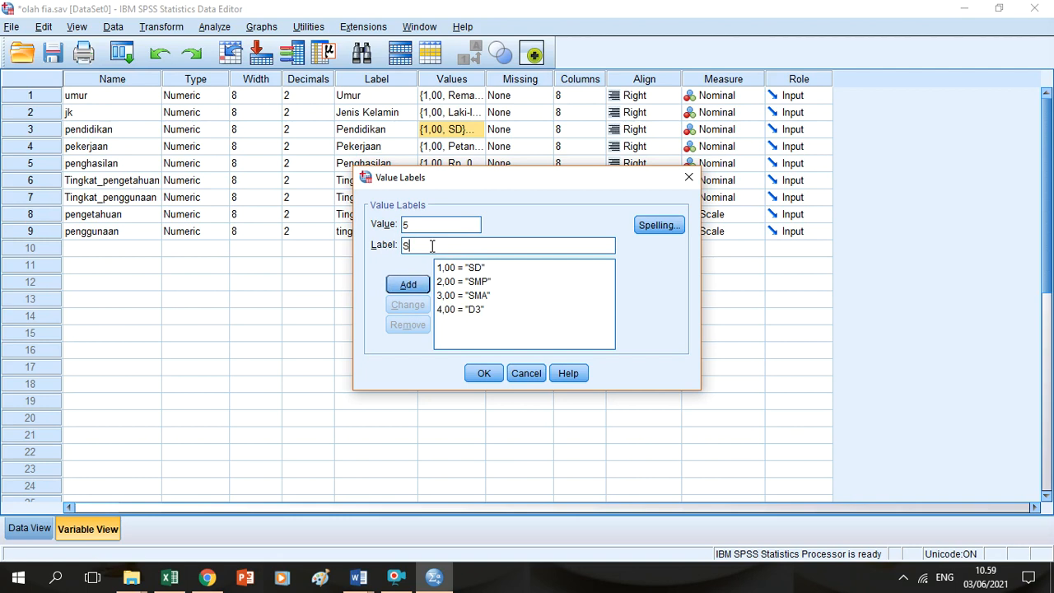
click(409, 286)
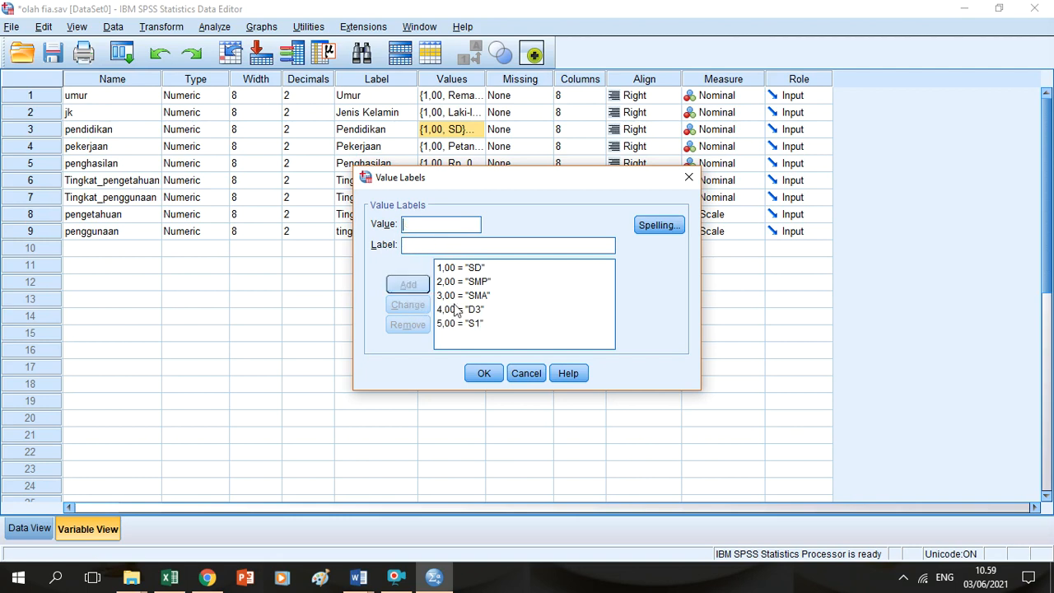
click(486, 373)
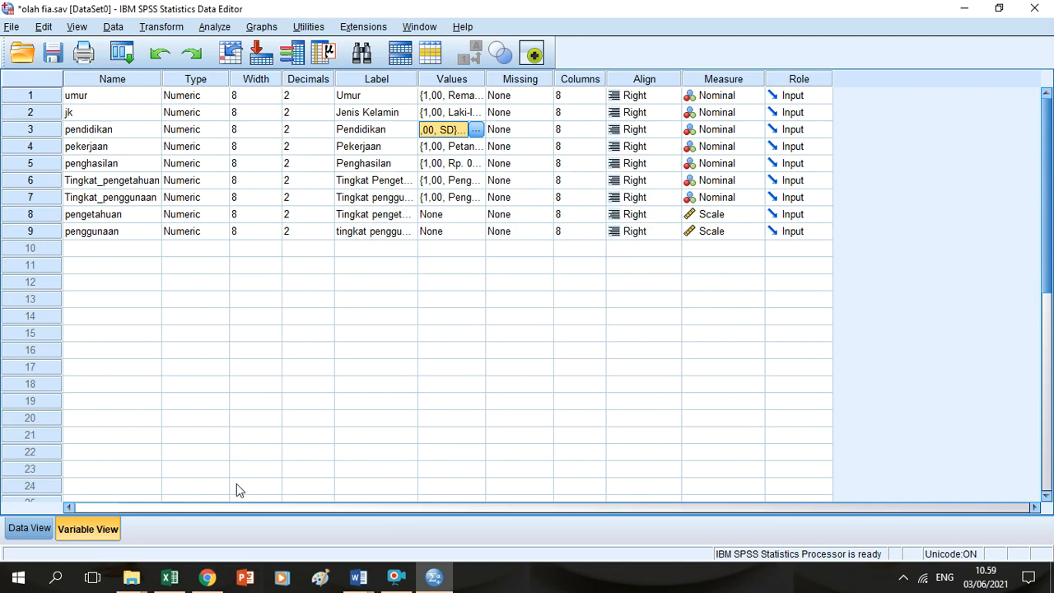
- Find the invalid code 6 in the jk column of the data and set jk of case 47 to 2
click(28, 529)
click(162, 288)
key(Down)
key(Down)
key(Down)
key(Down)
key(Down)
key(Down)
key(Down)
key(Down)
key(Down)
key(Down)
key(Down)
key(Down)
key(Down)
key(Down)
key(Down)
key(Down)
key(Down)
key(Down)
key(Down)
key(Down)
key(Down)
key(Down)
key(Down)
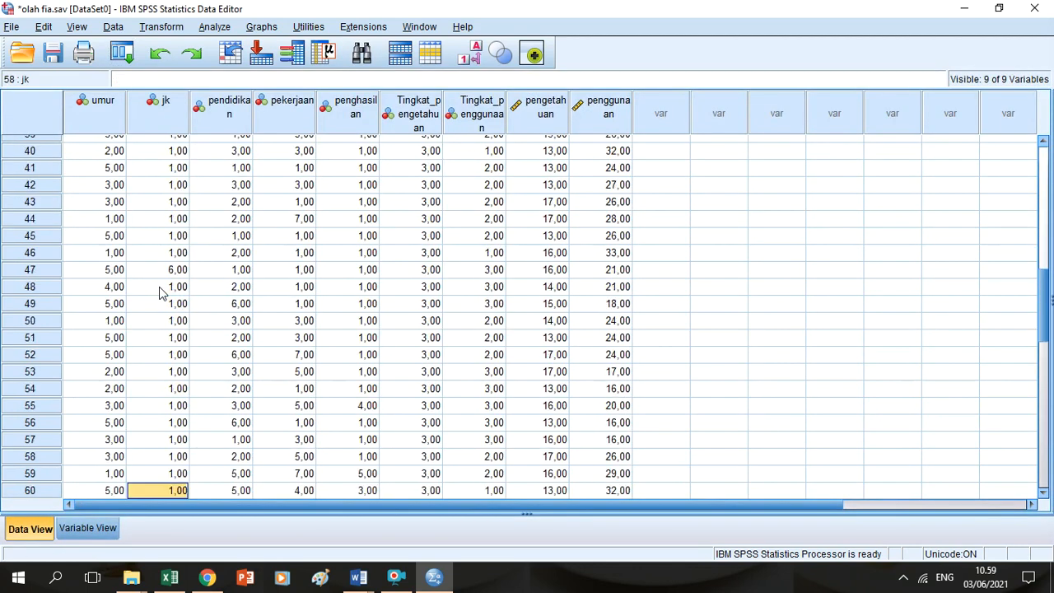
key(Up)
key(Up)
key(Up)
key(Up)
key(Up)
key(Up)
key(Up)
key(Up)
key(Up)
key(Up)
key(Up)
key(Up)
key(Up)
key(Up)
key(Up)
text(2)
- Check the remaining jk values upward to case 1 for other invalid codes
key(Up)
key(Up)
key(Up)
key(Up)
key(Up)
key(Up)
key(Up)
key(Up)
key(Up)
key(Up)
key(Up)
key(Up)
key(Up)
key(Up)
key(Up)
key(Up)
key(Up)
key(Up)
key(Up)
key(Up)
key(Up)
key(Up)
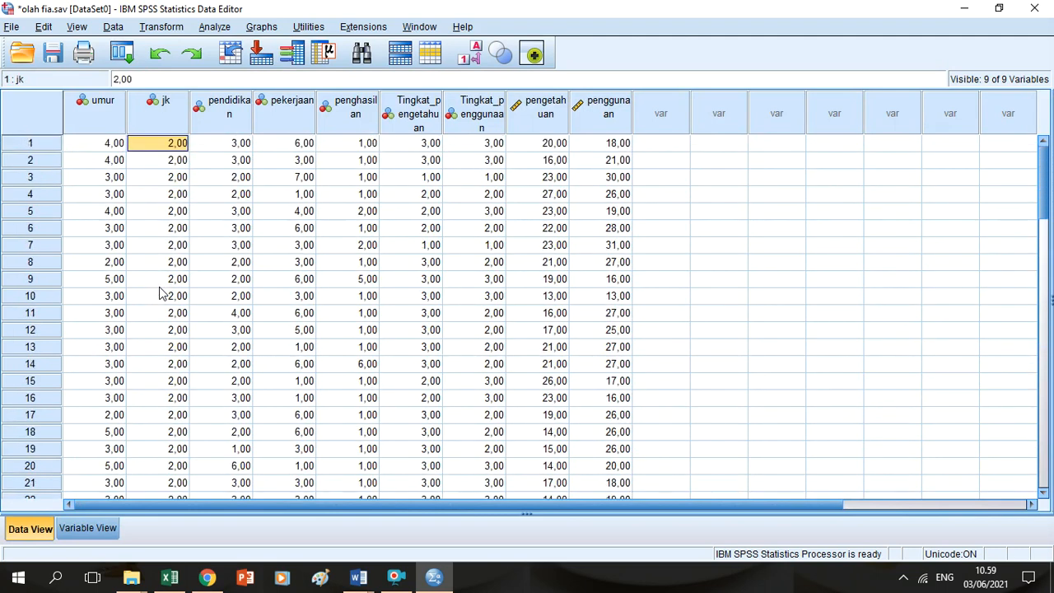
key(Down)
key(Up)
- Check the pendidikan column for invalid codes from case 1 down past case 50 and back up to case 45
key(Right)
key(Down)
key(Down)
key(Down)
key(Down)
key(Down)
key(Down)
key(Down)
key(Down)
key(Down)
key(Down)
key(Down)
key(Down)
key(Down)
key(Down)
key(Down)
key(Down)
key(Down)
key(Down)
key(Down)
key(Down)
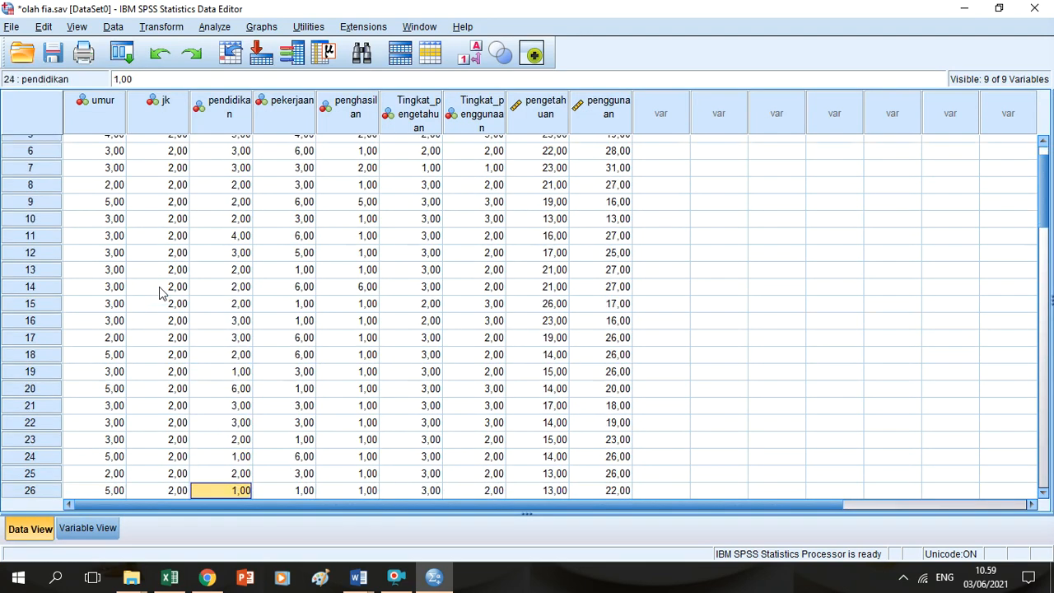
key(Down)
key(Down)
key(Down)
key(Down)
key(Down)
key(Down)
key(Down)
key(Down)
key(Down)
key(Down)
key(Down)
key(Down)
key(Down)
key(Down)
key(Down)
key(Down)
key(Down)
key(Down)
key(Down)
key(Down)
key(Down)
key(Down)
key(Down)
key(Down)
key(Down)
key(Down)
key(Down)
key(Down)
key(Down)
key(Down)
key(Down)
key(Down)
key(Up)
key(Up)
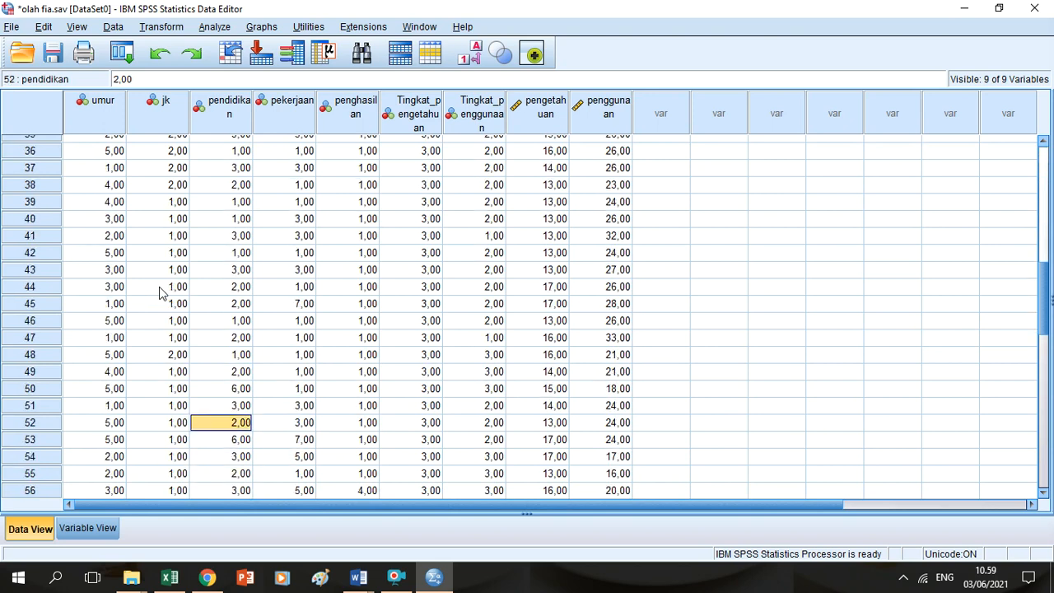
key(Up)
key(Up)
key(Up)
key(Up)
key(Up)
key(Up)
key(Up)
key(Up)
key(Up)
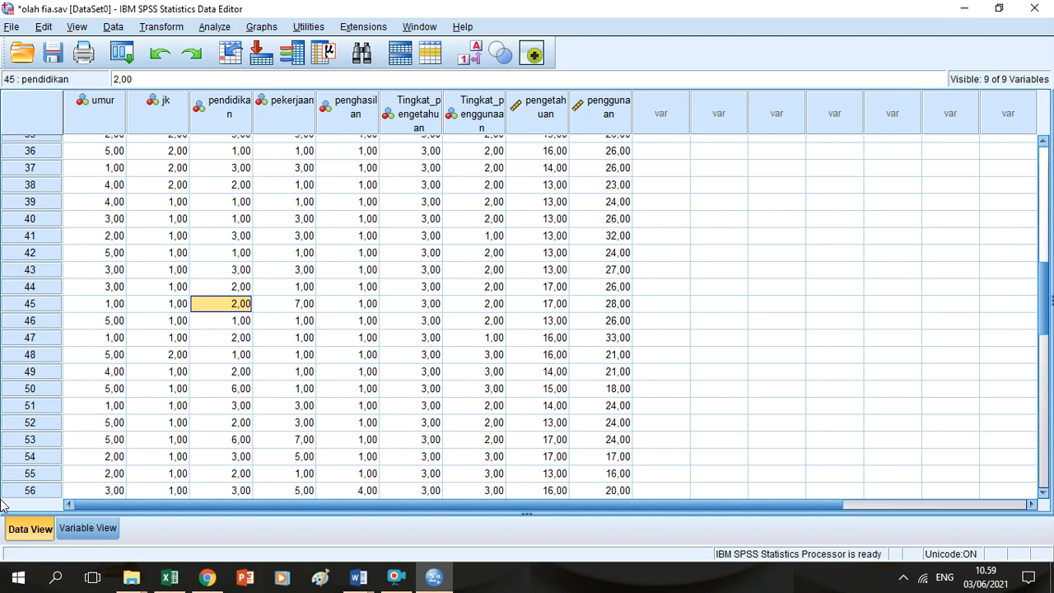
- Consult the respondent demographics on Sheet1 of the DATA SKRIPSI workbook in Excel, and return to the SPSS data
click(170, 576)
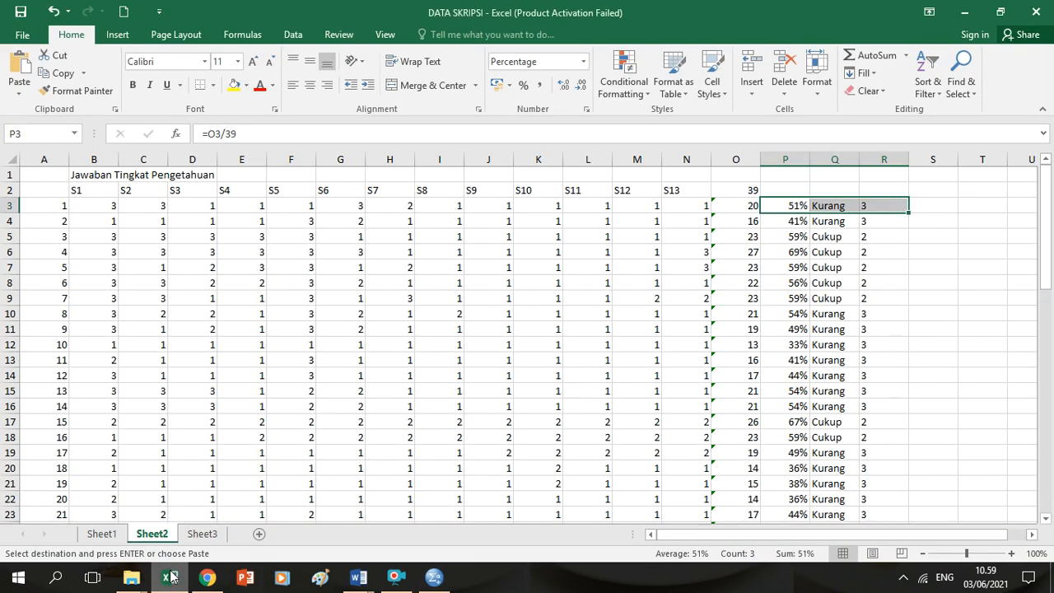
click(108, 535)
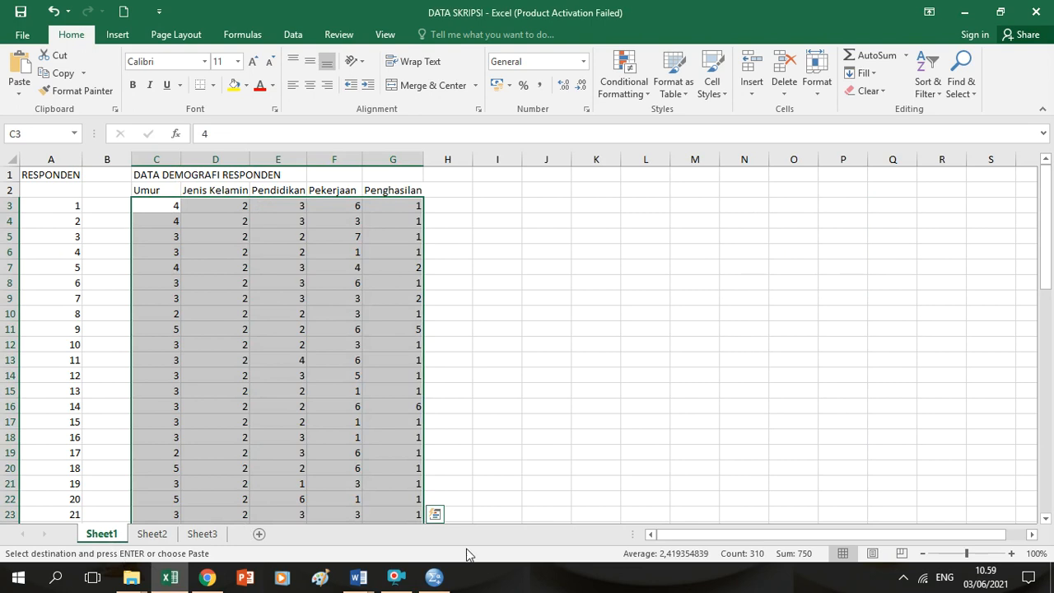
click(434, 576)
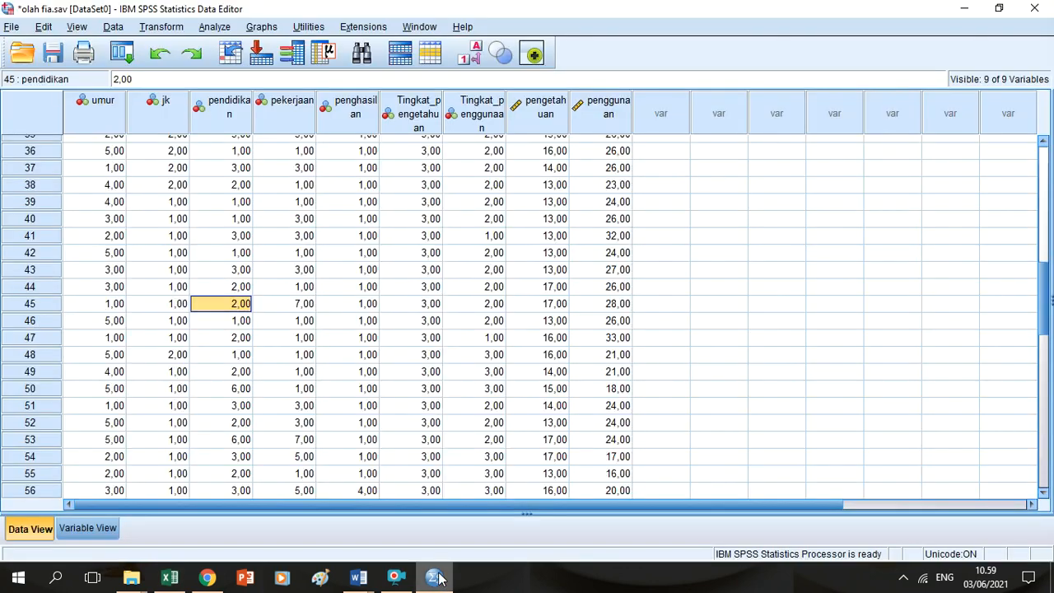
- Rerun Frequencies for Umur, Jenis Kelamin, Pendidikan, Pekerjaan, Penghasilan, Tingkat Pengetahuan and Tingkat penggunaan, and review the frequency tables
click(104, 531)
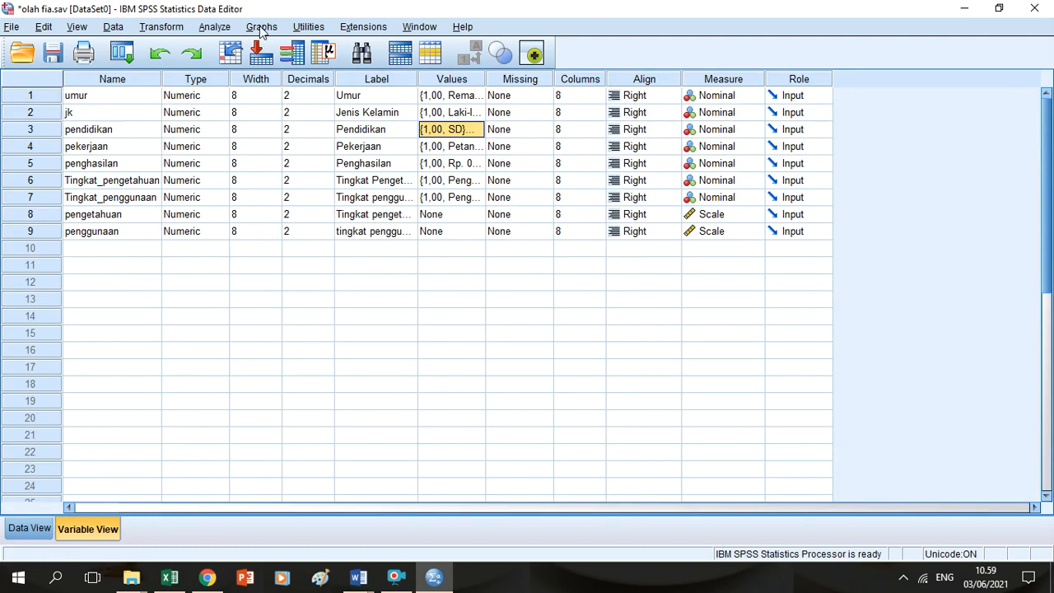
click(214, 28)
mouse_move(297, 65)
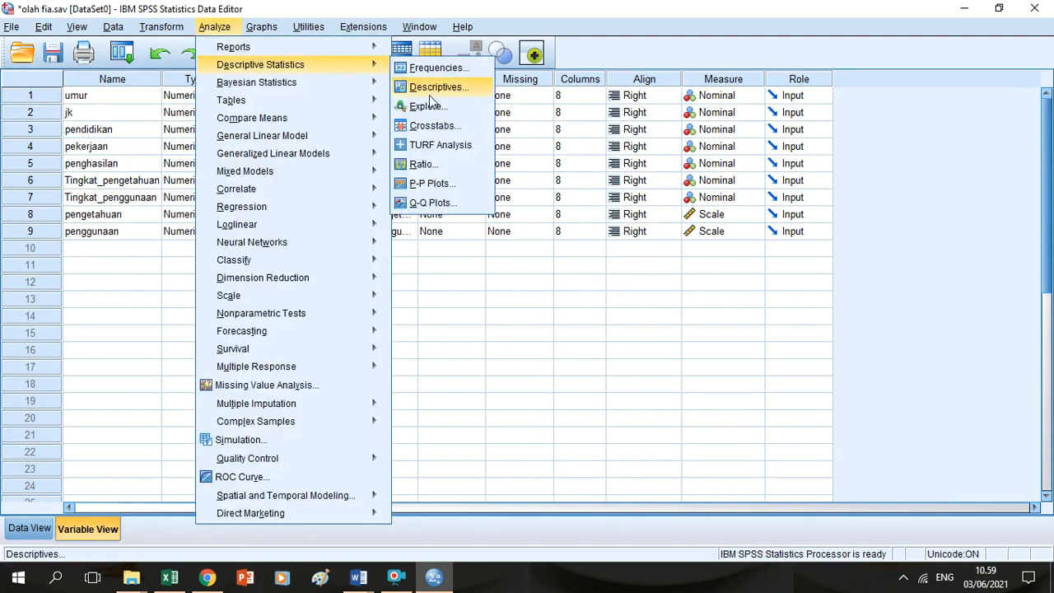
click(431, 69)
click(448, 374)
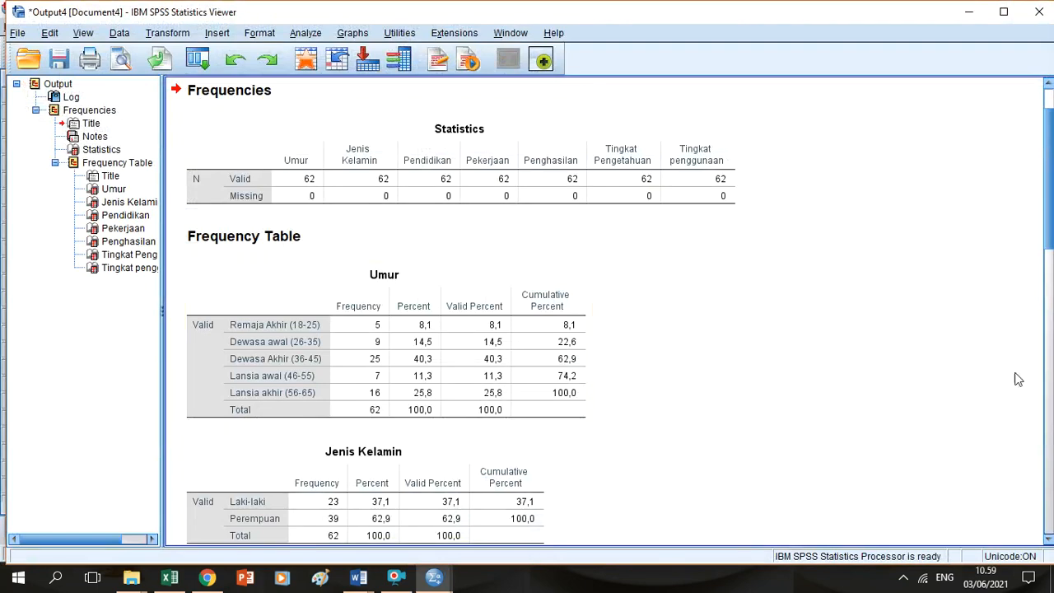
drag(1049, 213, 1051, 457)
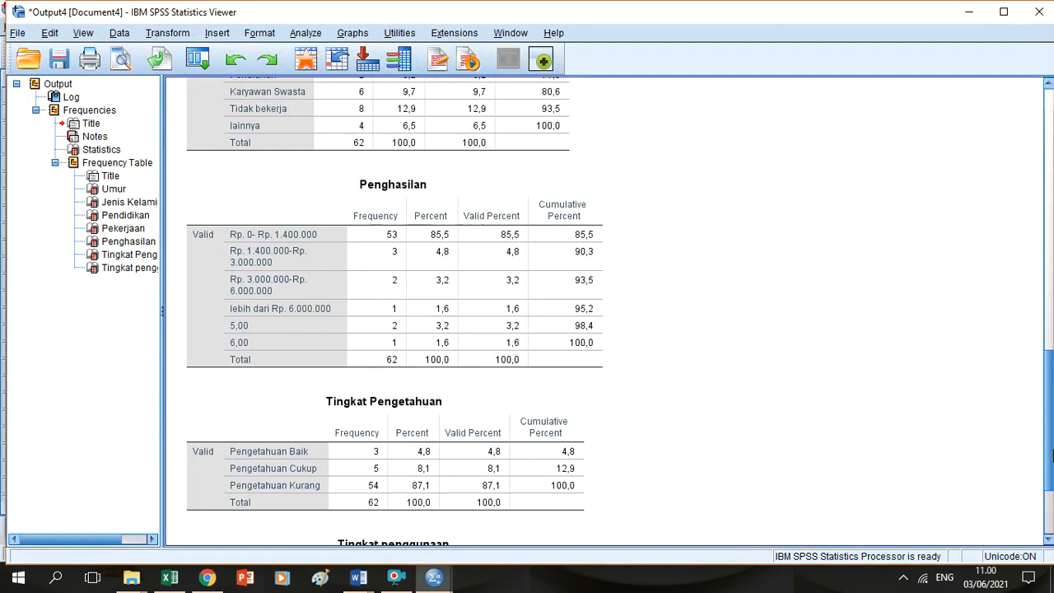
drag(1050, 457, 1050, 355)
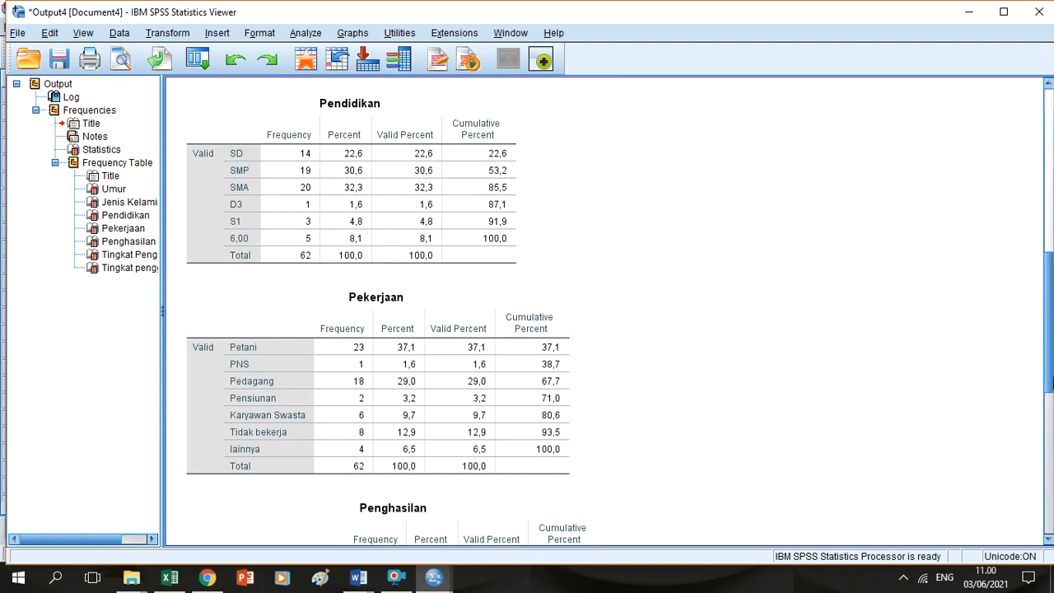
drag(1050, 273, 1050, 413)
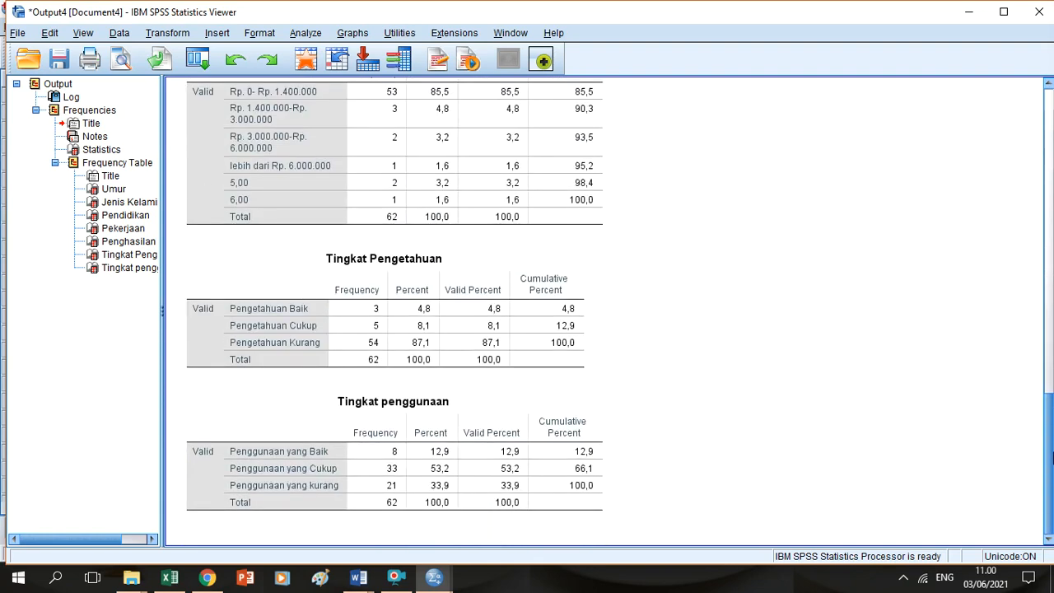
- Rerun the Crosstabs of Tingkat Pengetahuan by Tingkat penggunaan with total percentages, Chi-square and contingency coefficient, and review the test tables
click(316, 35)
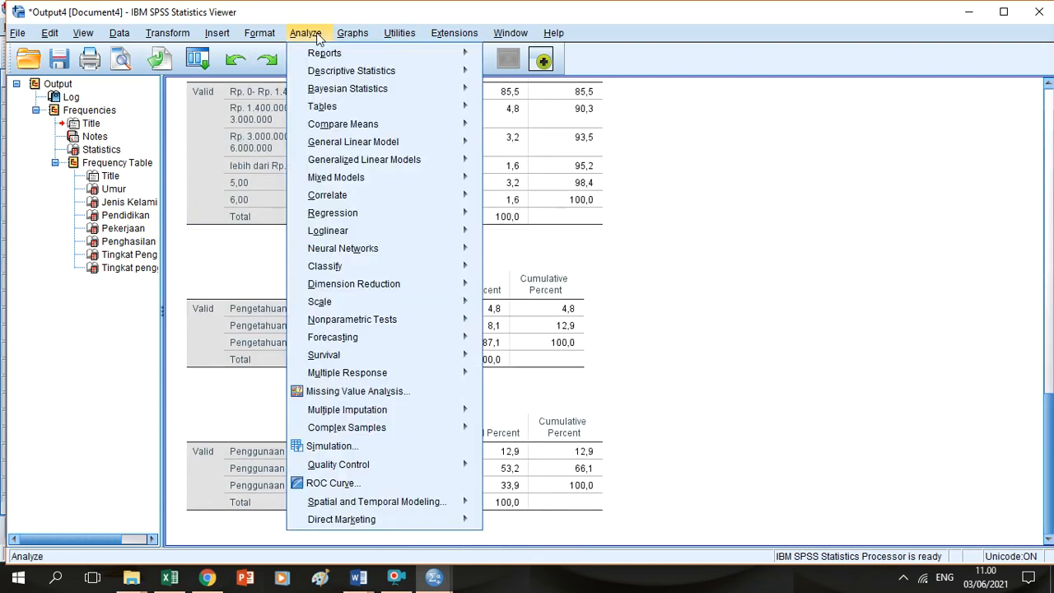
mouse_move(395, 70)
click(512, 139)
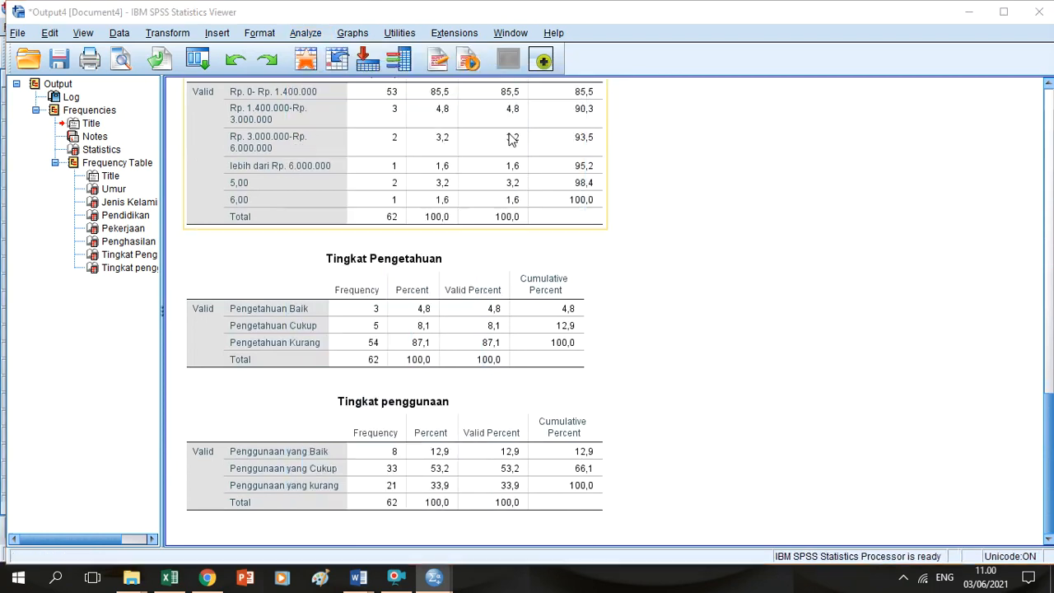
click(659, 404)
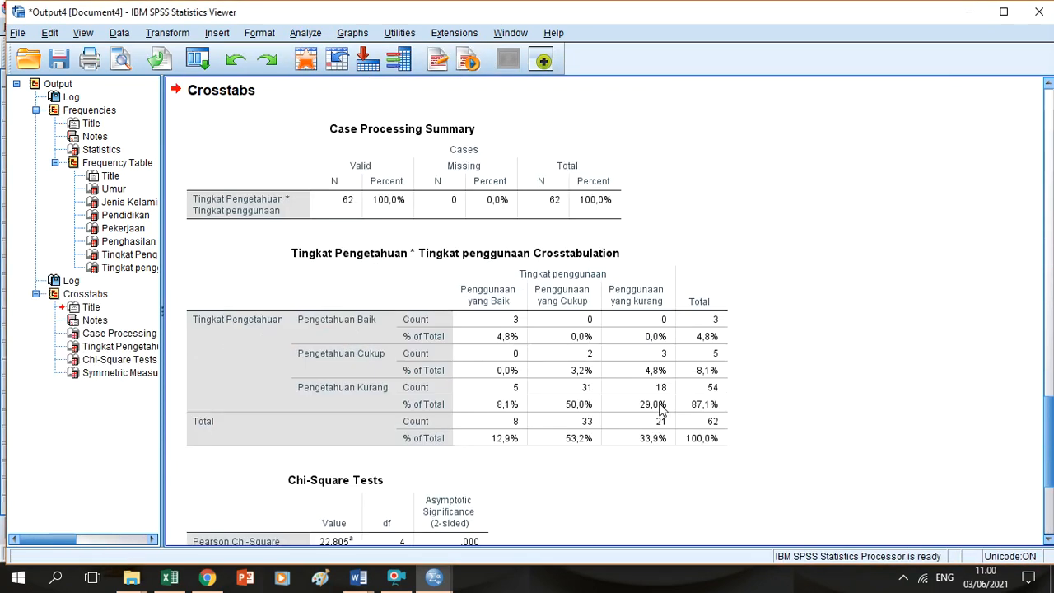
scroll(1049, 488, down, 5)
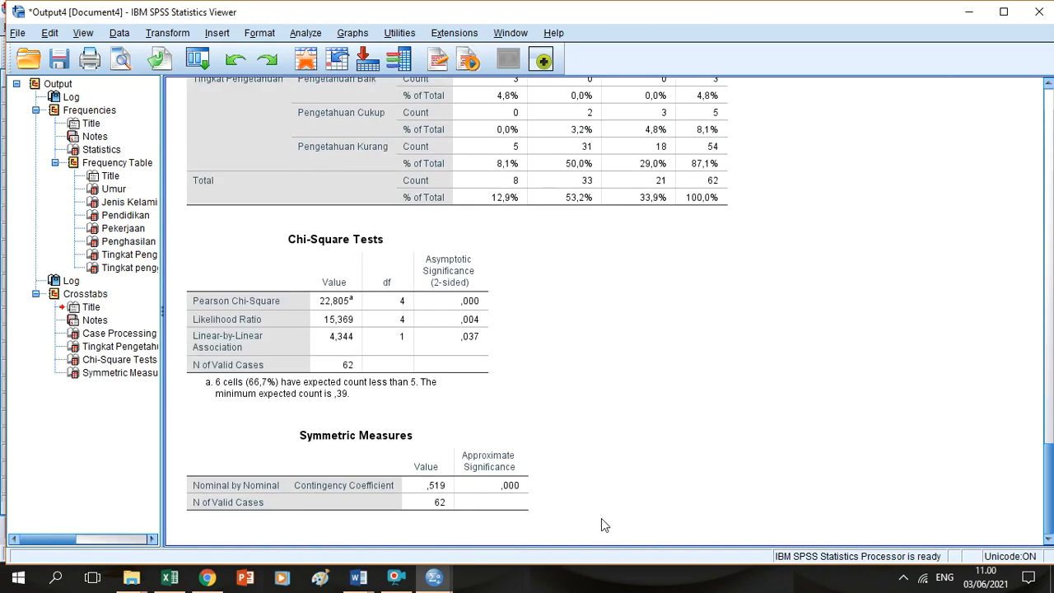
mouse_move(409, 583)
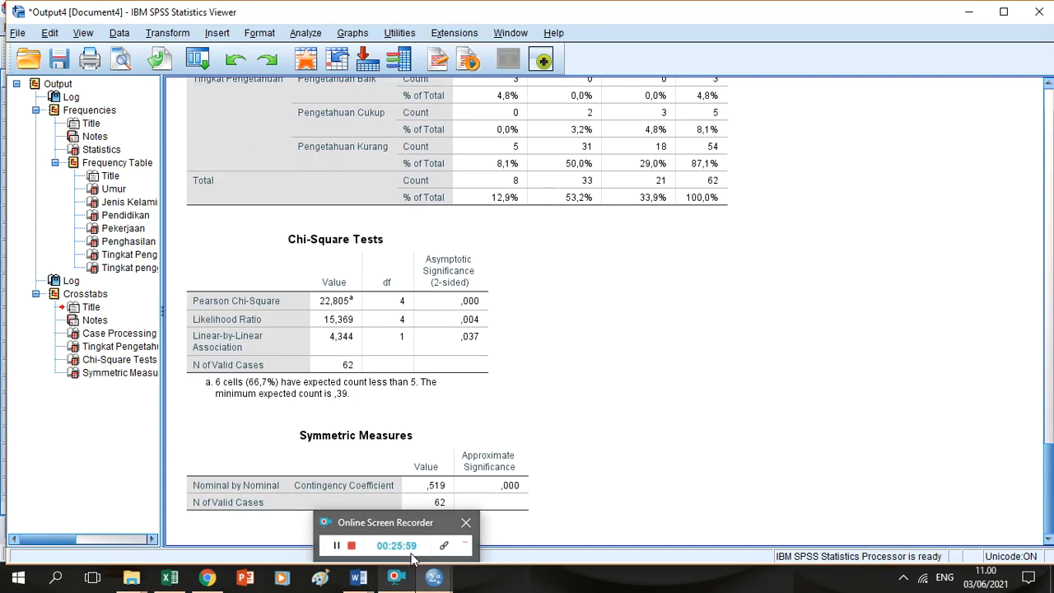
click(416, 548)
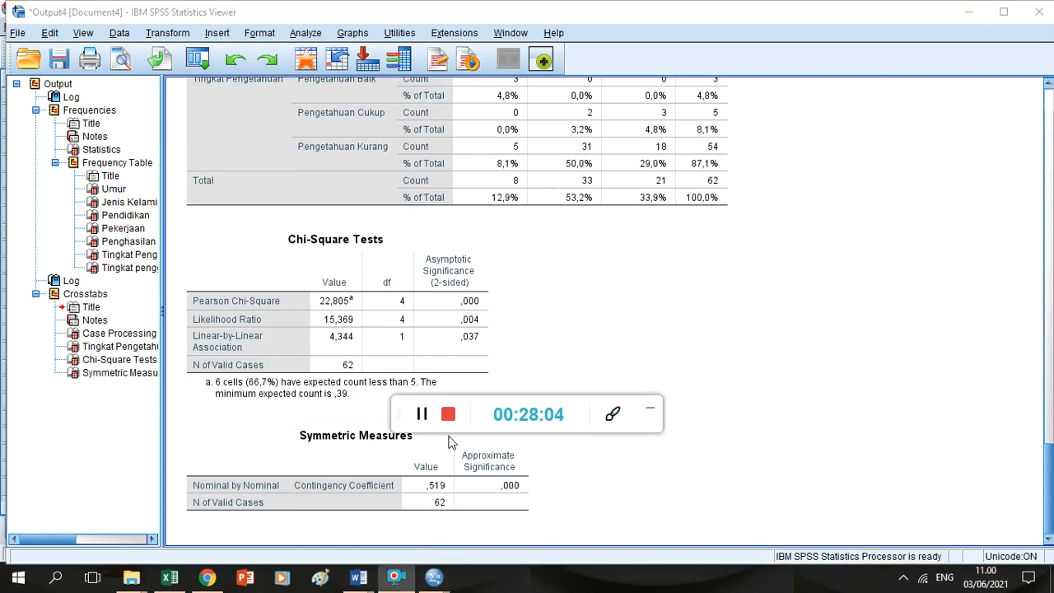